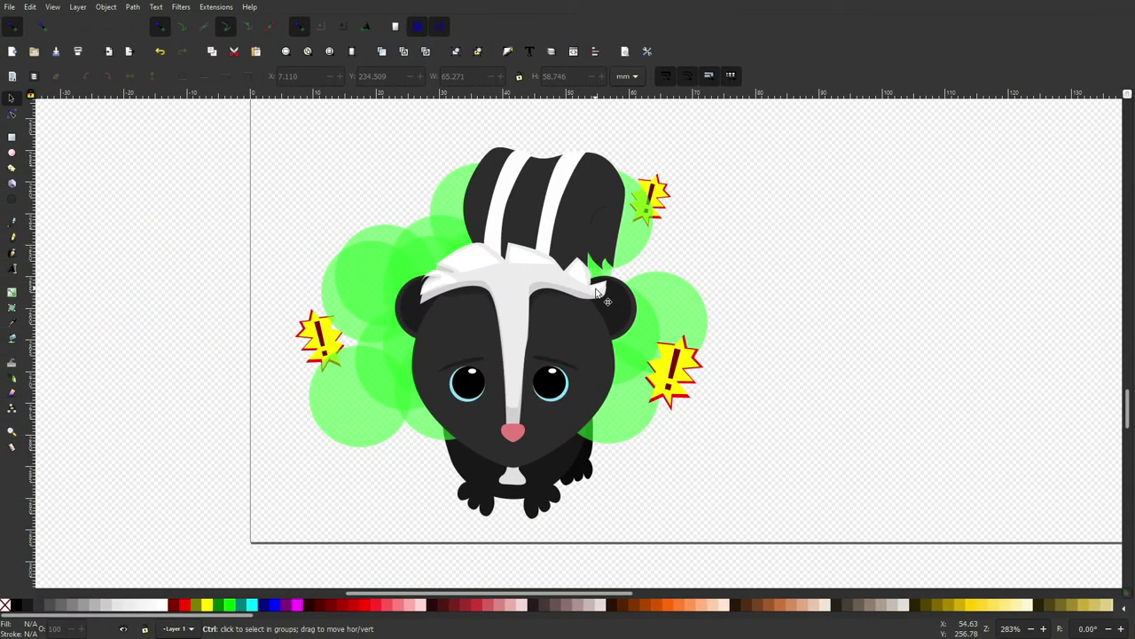
Step: Show the finished skunk with green stink clouds and yellow-red exclamation bursts on the canvas
{"action": "scroll", "coordinate": [595, 287], "scroll_direction": "up", "scroll_amount": 1}
{"action": "scroll", "coordinate": [595, 287], "scroll_direction": "down", "scroll_amount": 2}
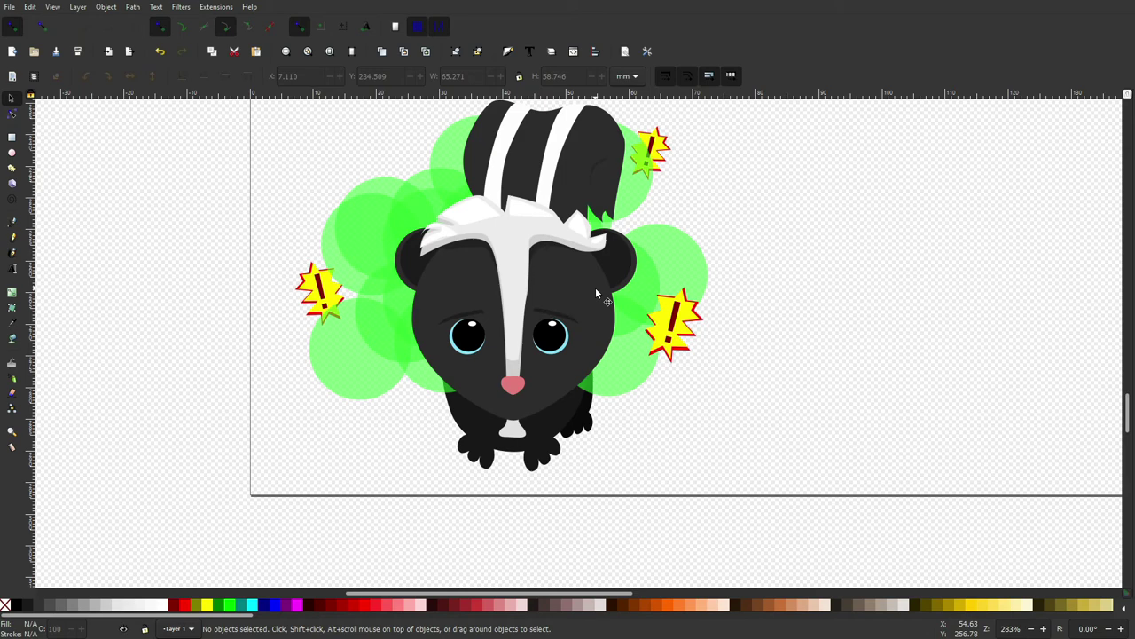
{"action": "scroll", "coordinate": [469, 404], "scroll_direction": "up", "scroll_amount": 1}
{"action": "scroll", "coordinate": [470, 403], "scroll_direction": "down", "scroll_amount": 1}
{"action": "scroll", "coordinate": [439, 309], "scroll_direction": "down", "scroll_amount": 1}
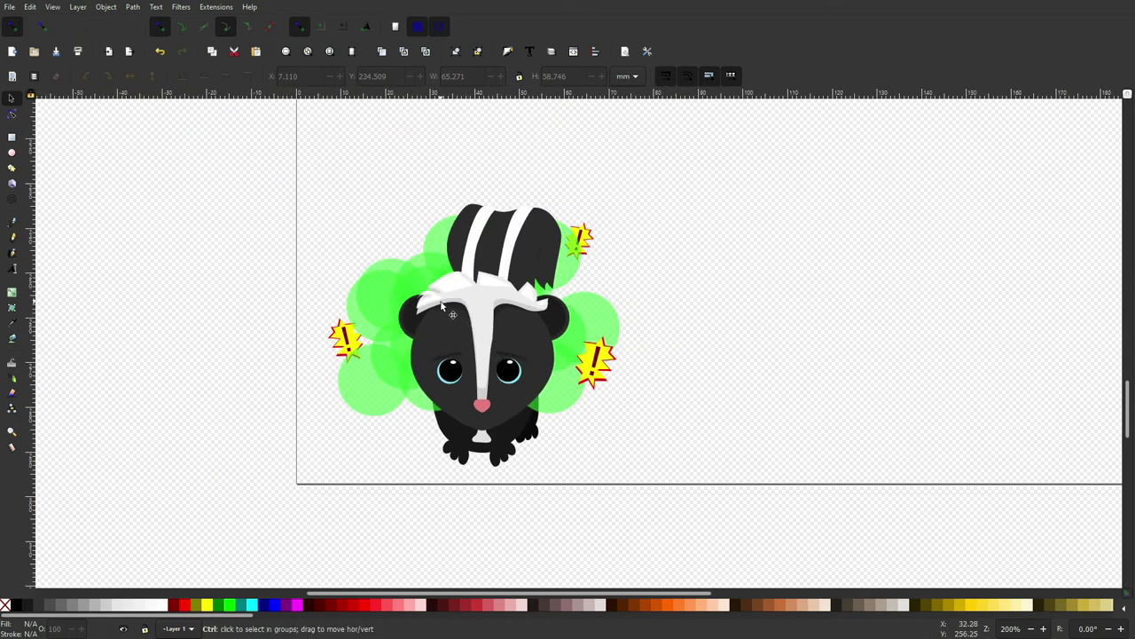
{"action": "scroll", "coordinate": [439, 308], "scroll_direction": "up", "scroll_amount": 2}
{"action": "scroll", "coordinate": [439, 309], "scroll_direction": "down", "scroll_amount": 1}
{"action": "scroll", "coordinate": [523, 311], "scroll_direction": "down", "scroll_amount": 1}
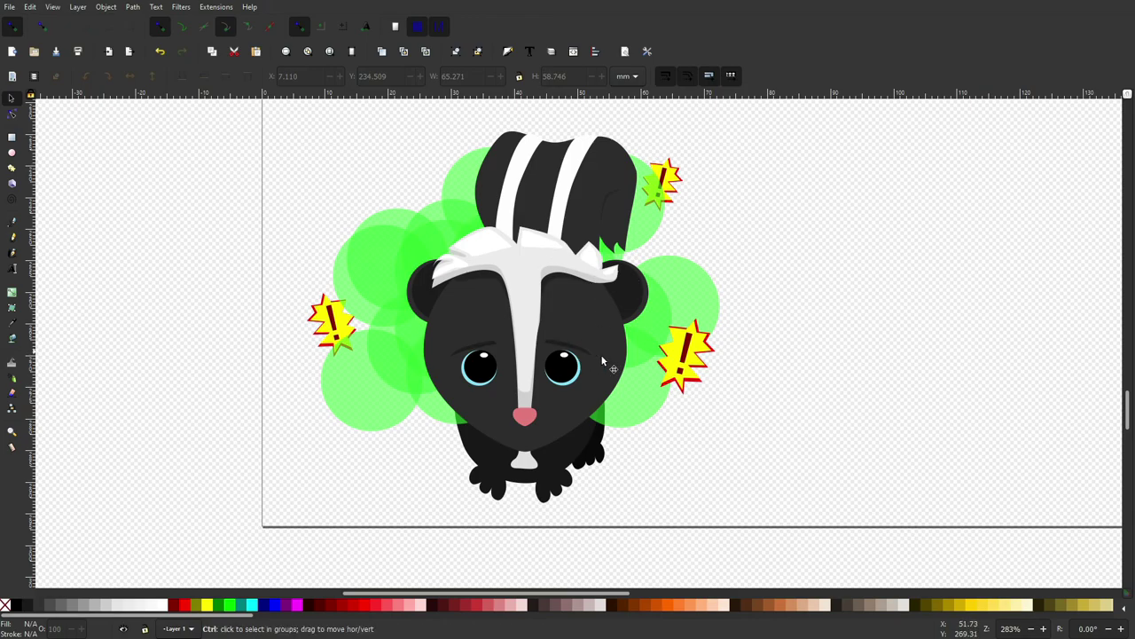
{"action": "scroll", "coordinate": [612, 328], "scroll_direction": "down", "scroll_amount": 2}
{"action": "scroll", "coordinate": [641, 328], "scroll_direction": "up", "scroll_amount": 2}
{"action": "scroll", "coordinate": [621, 342], "scroll_direction": "down", "scroll_amount": 1}
{"action": "scroll", "coordinate": [614, 343], "scroll_direction": "down", "scroll_amount": 2}
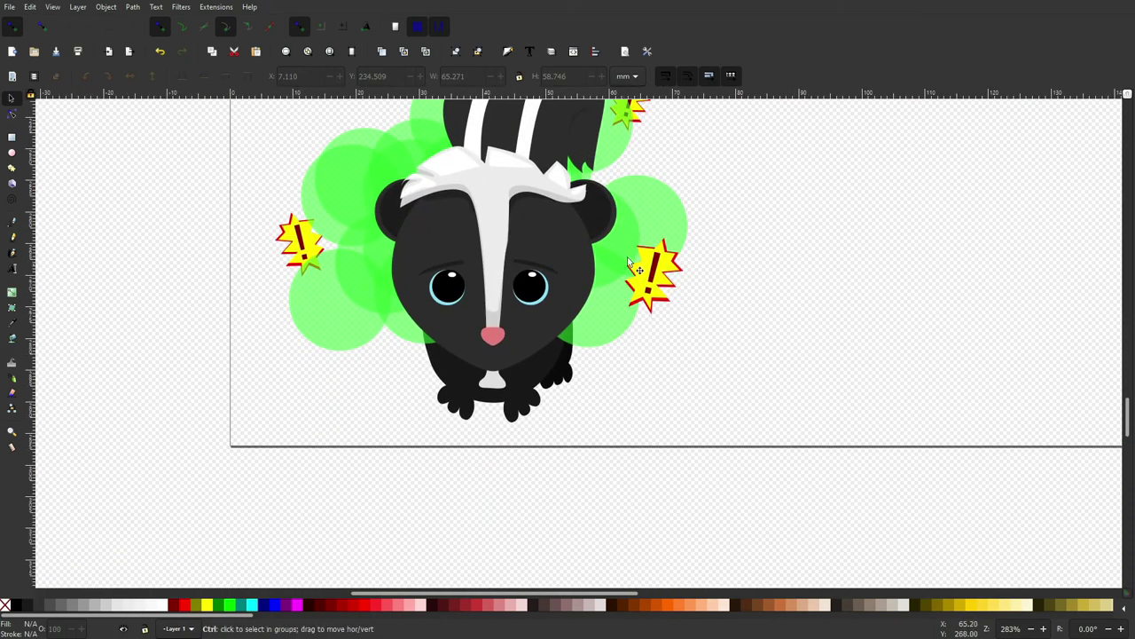
{"action": "scroll", "coordinate": [429, 278], "scroll_direction": "up", "scroll_amount": 1}
{"action": "scroll", "coordinate": [500, 328], "scroll_direction": "up", "scroll_amount": 1}
{"action": "scroll", "coordinate": [436, 296], "scroll_direction": "down", "scroll_amount": 1}
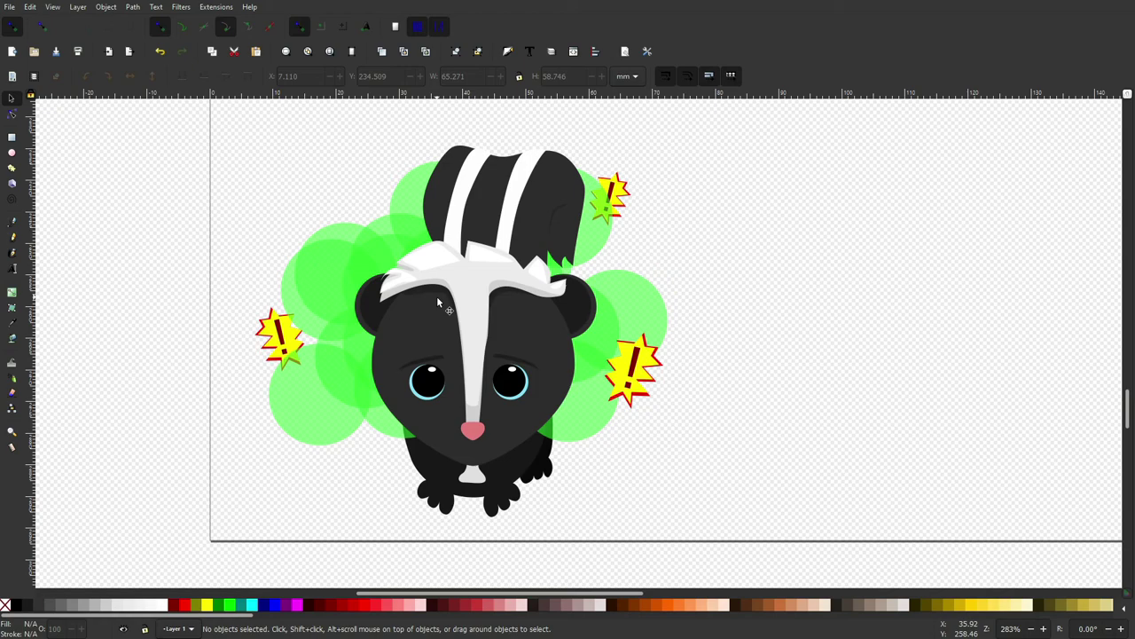
{"action": "key", "text": "ctrl"}
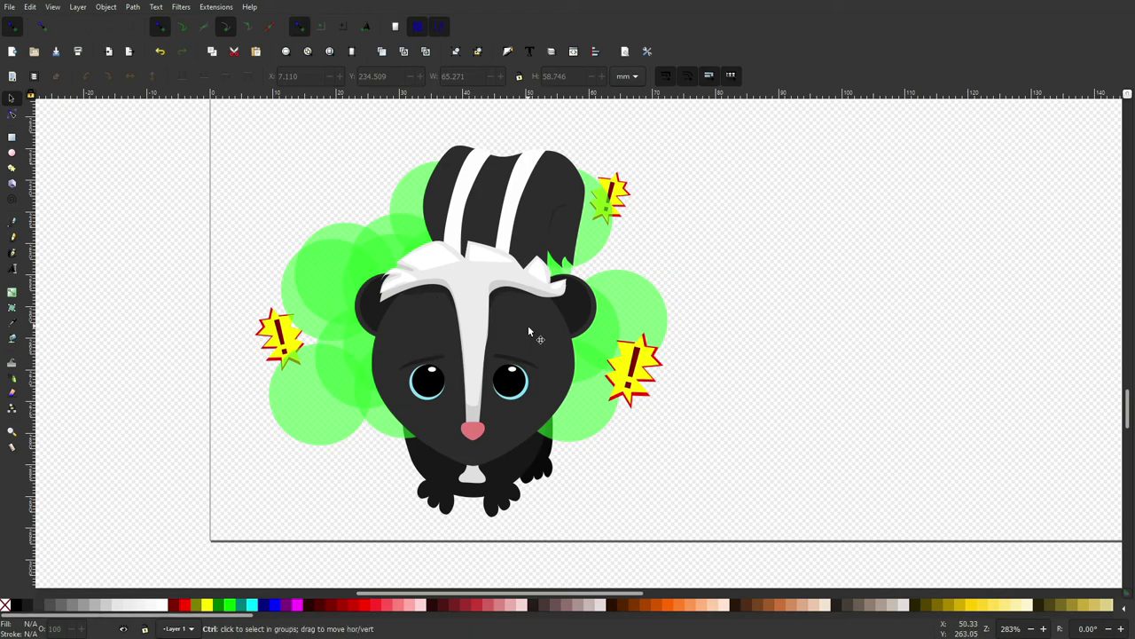
{"action": "key", "text": "1"}
{"action": "key", "text": "e"}
Step: Draw an 85 mm circle above the skunk and fill it with the skunk's dark grey (2d2d2d)
{"action": "mouse_move", "coordinate": [449, 166]}
{"action": "left_mouse_down"}
{"action": "mouse_move", "coordinate": [626, 368]}
{"action": "mouse_move", "coordinate": [691, 402]}
{"action": "left_mouse_up"}
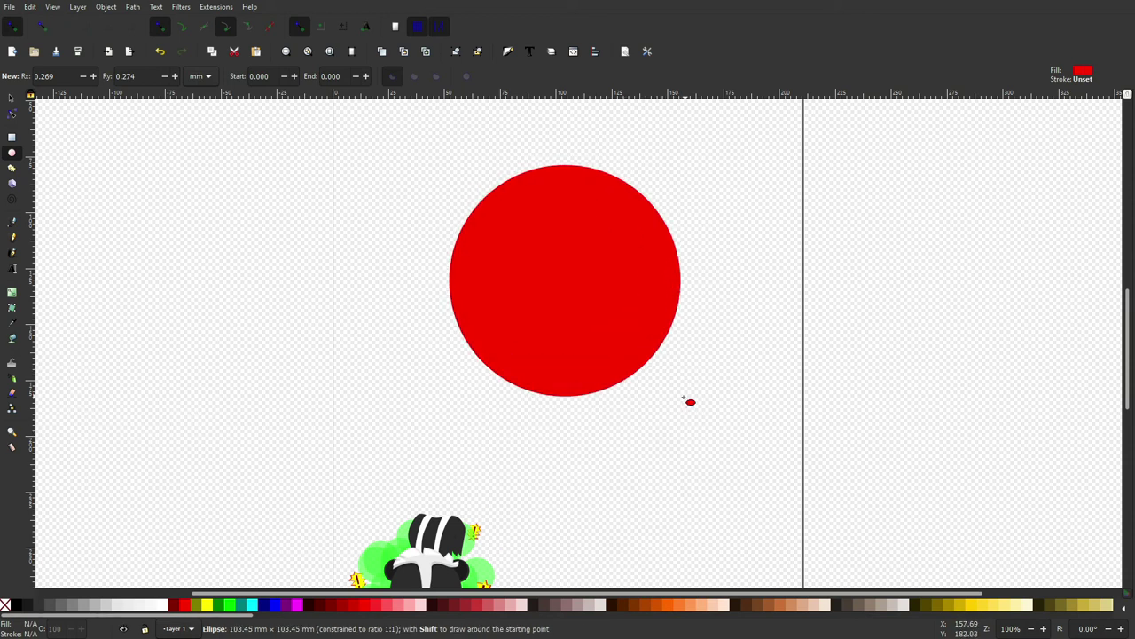
{"action": "left_click_drag", "start_coordinate": [684, 399], "coordinate": [668, 358]}
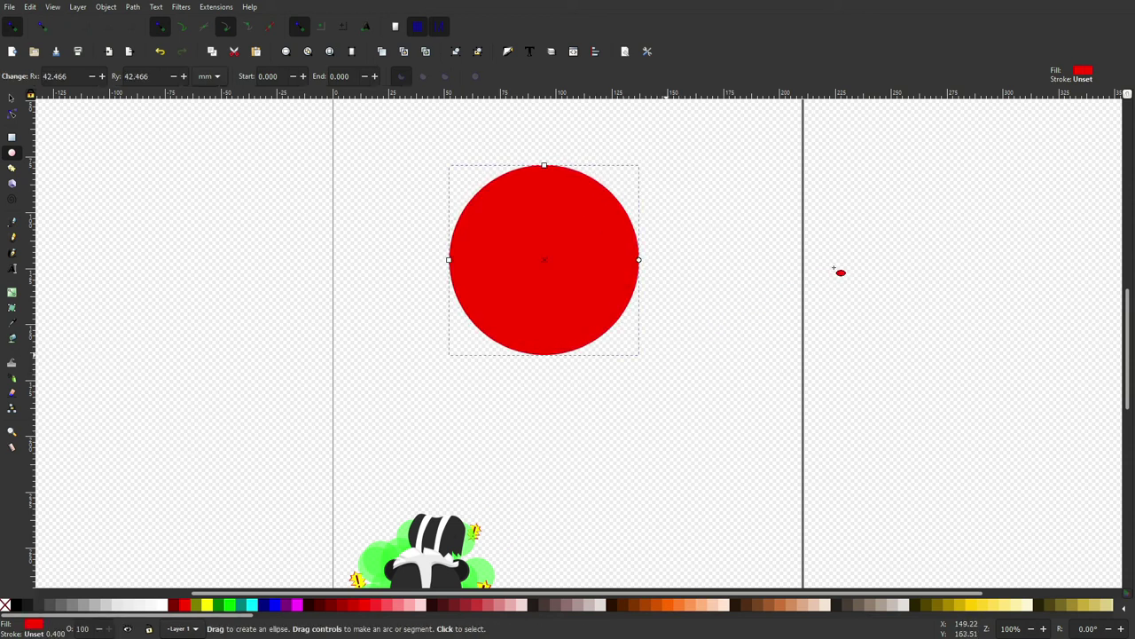
{"action": "key", "text": "ctrl+shift+f"}
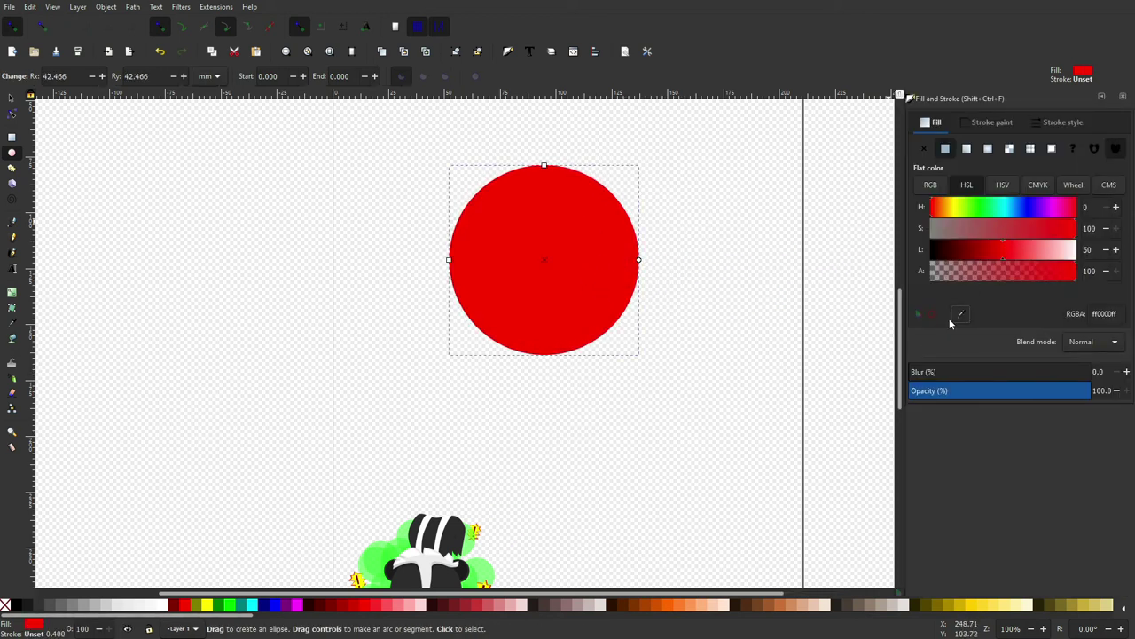
{"action": "left_click", "coordinate": [960, 313]}
{"action": "left_click", "coordinate": [409, 532]}
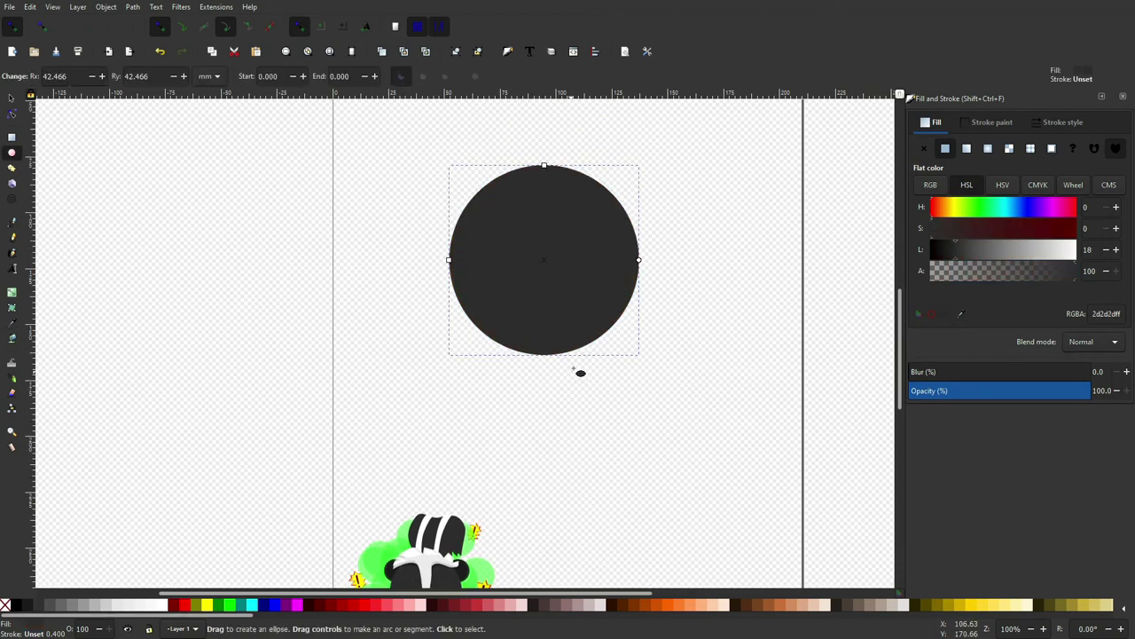
Step: Convert the dark grey circle into an editable path with Object to Path
{"action": "key", "text": "s"}
{"action": "scroll", "coordinate": [499, 266], "scroll_direction": "down", "scroll_amount": 3}
{"action": "scroll", "coordinate": [502, 262], "scroll_direction": "up", "scroll_amount": 2}
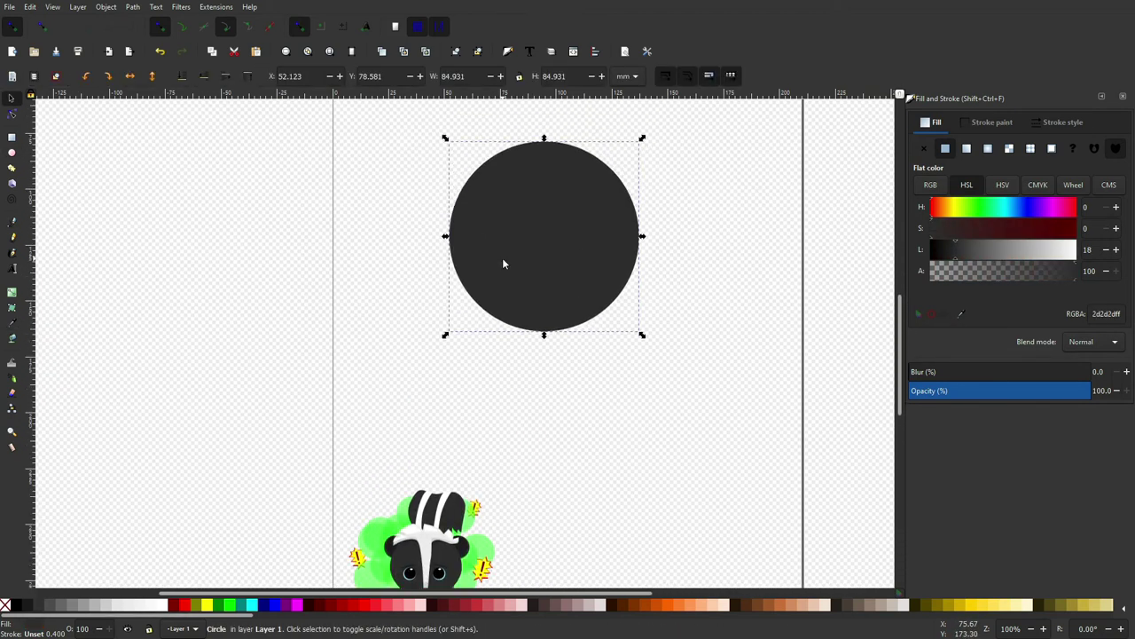
{"action": "left_click", "coordinate": [133, 8]}
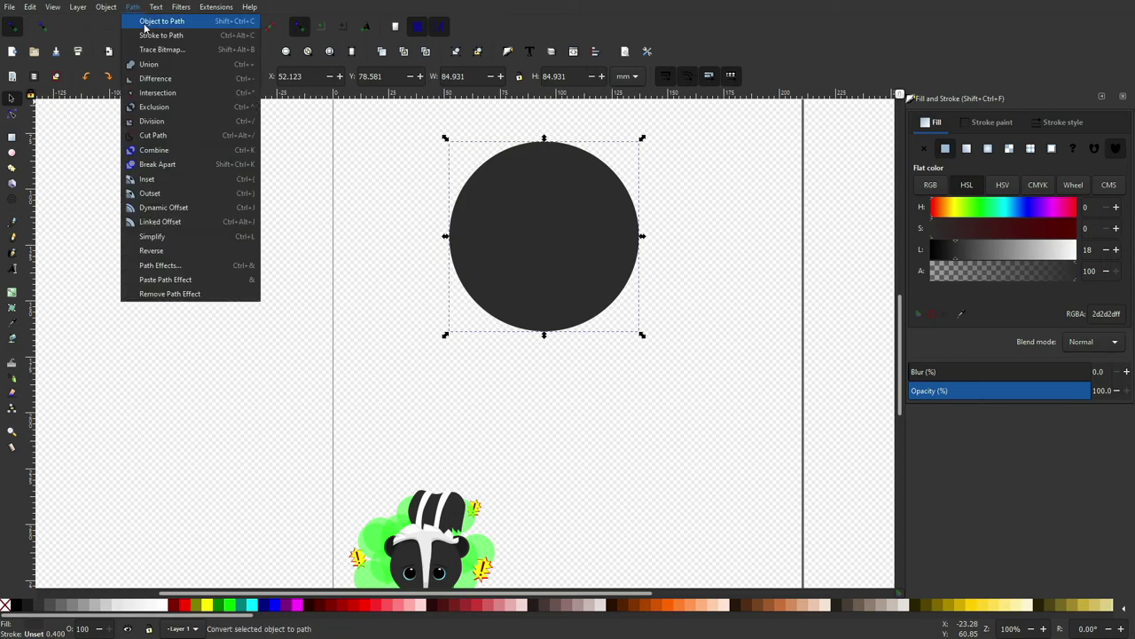
{"action": "left_click", "coordinate": [160, 24]}
Step: Pull the circle's bottom node handles inward to taper the bottom into a soft point
{"action": "key", "text": "n"}
{"action": "scroll", "coordinate": [471, 258], "scroll_direction": "right", "scroll_amount": 4}
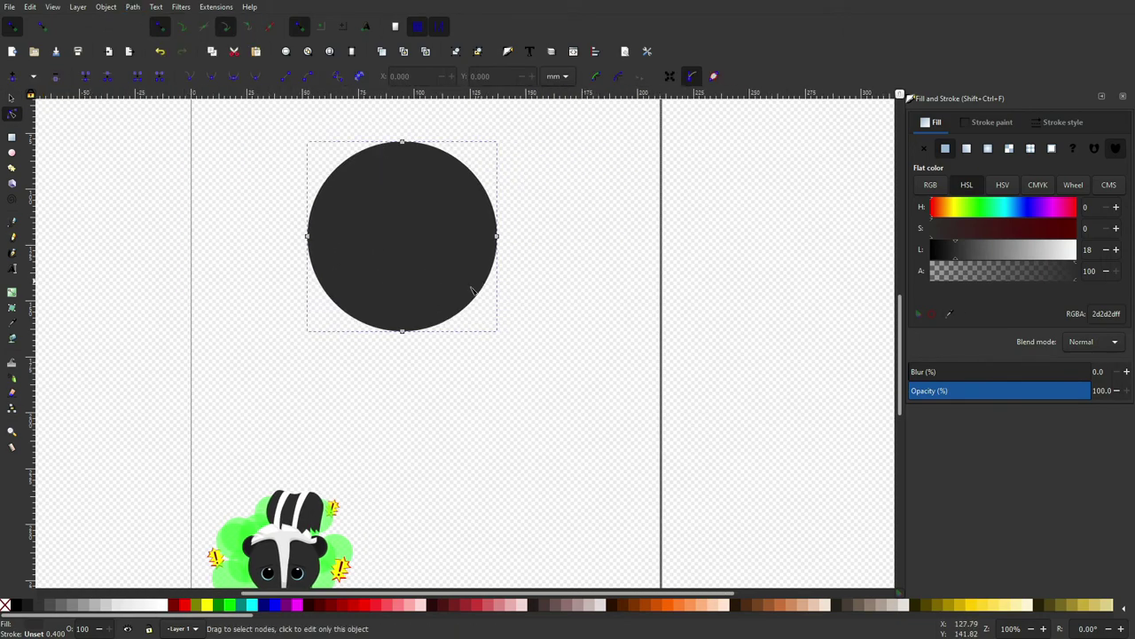
{"action": "scroll", "coordinate": [474, 291], "scroll_direction": "up", "scroll_amount": 2}
{"action": "left_click", "coordinate": [403, 403]}
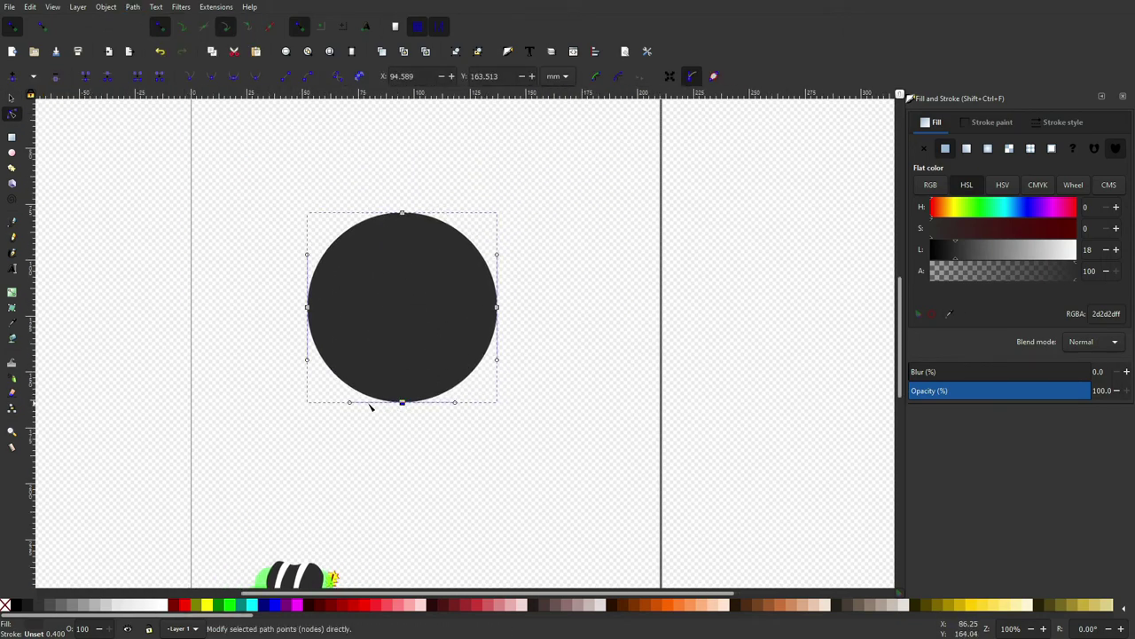
{"action": "scroll", "coordinate": [354, 411], "scroll_direction": "up", "scroll_amount": 1}
{"action": "scroll", "coordinate": [382, 405], "scroll_direction": "up", "scroll_amount": 2}
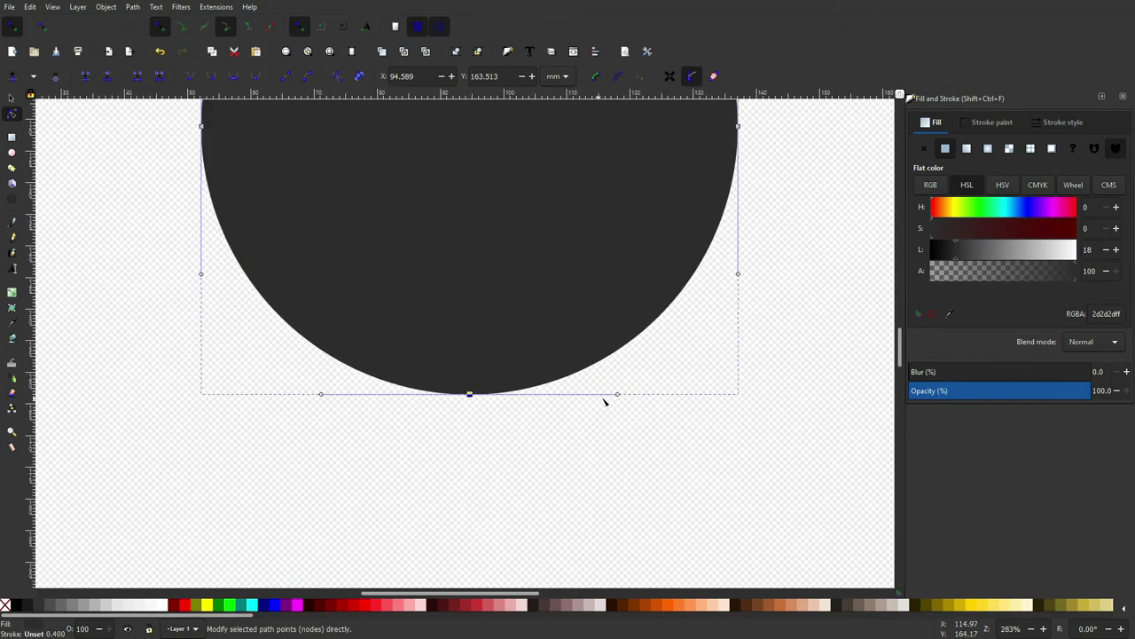
{"action": "left_click_drag", "start_coordinate": [618, 395], "coordinate": [513, 399]}
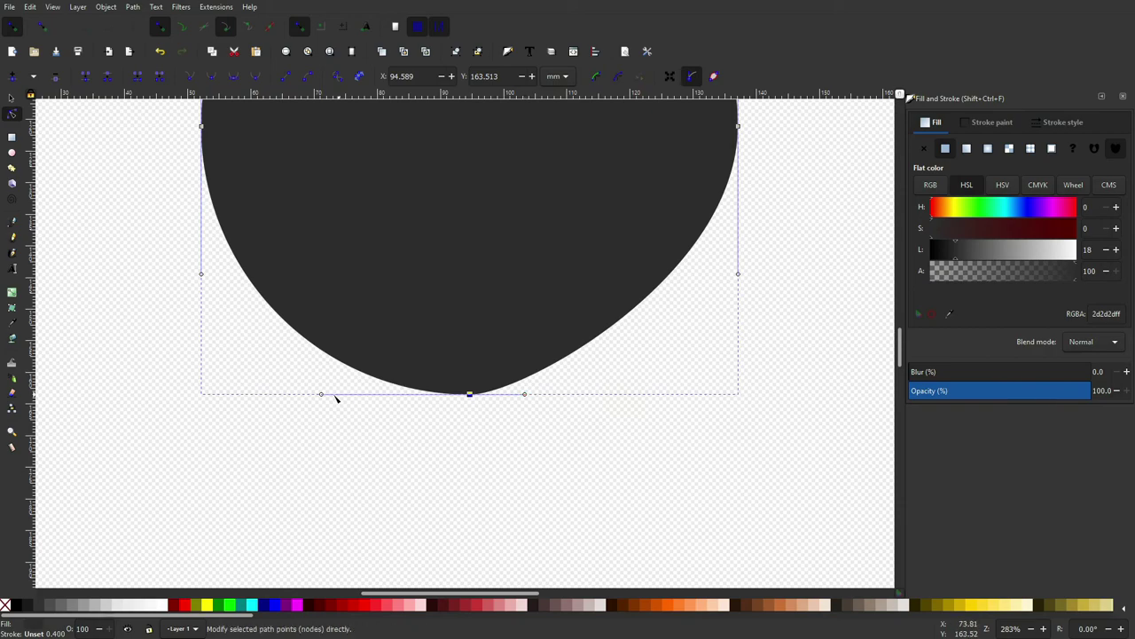
{"action": "left_click_drag", "start_coordinate": [323, 396], "coordinate": [441, 397]}
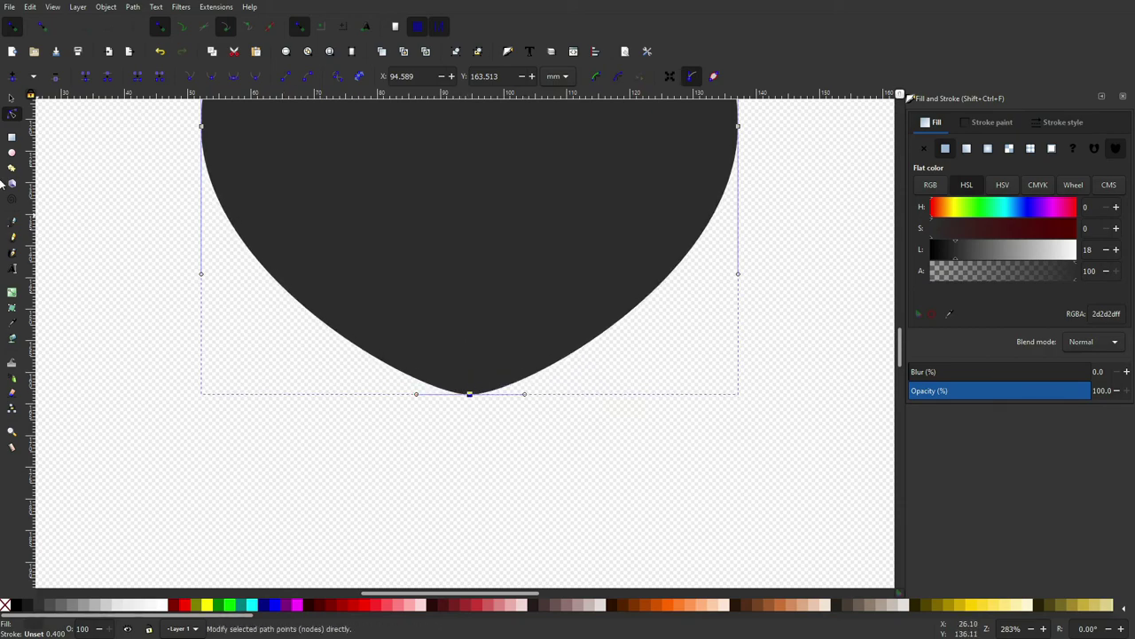
Step: Move the teardrop head shape up and to the right on the page
{"action": "left_click", "coordinate": [11, 100]}
{"action": "key", "text": "5"}
{"action": "left_click", "coordinate": [462, 319]}
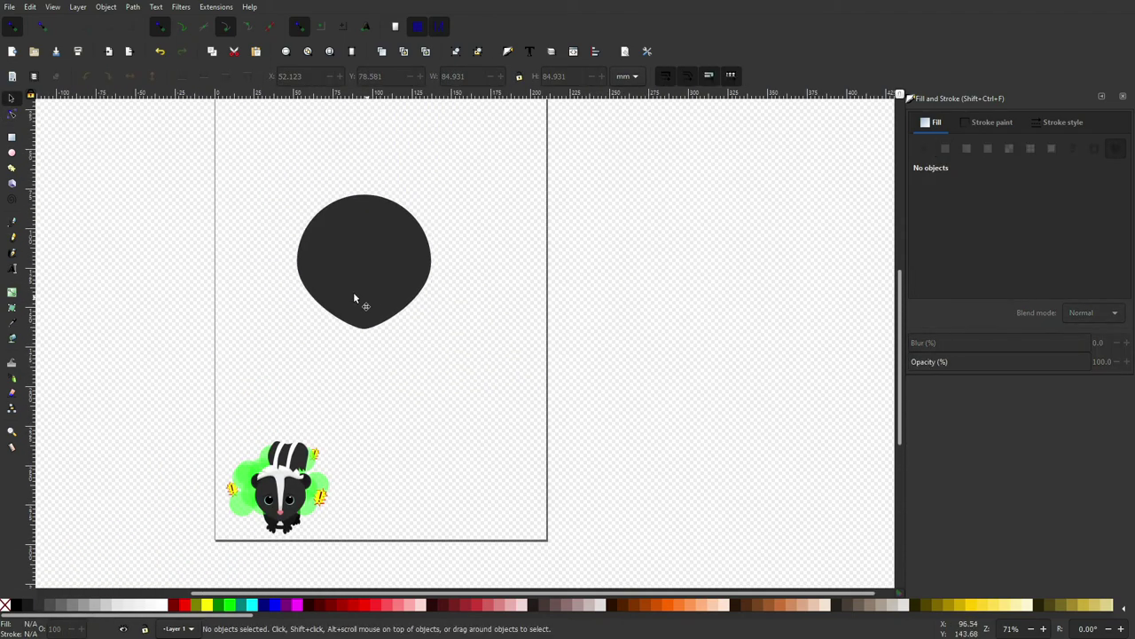
{"action": "left_click", "coordinate": [353, 292]}
{"action": "left_click_drag", "start_coordinate": [349, 250], "coordinate": [372, 219]}
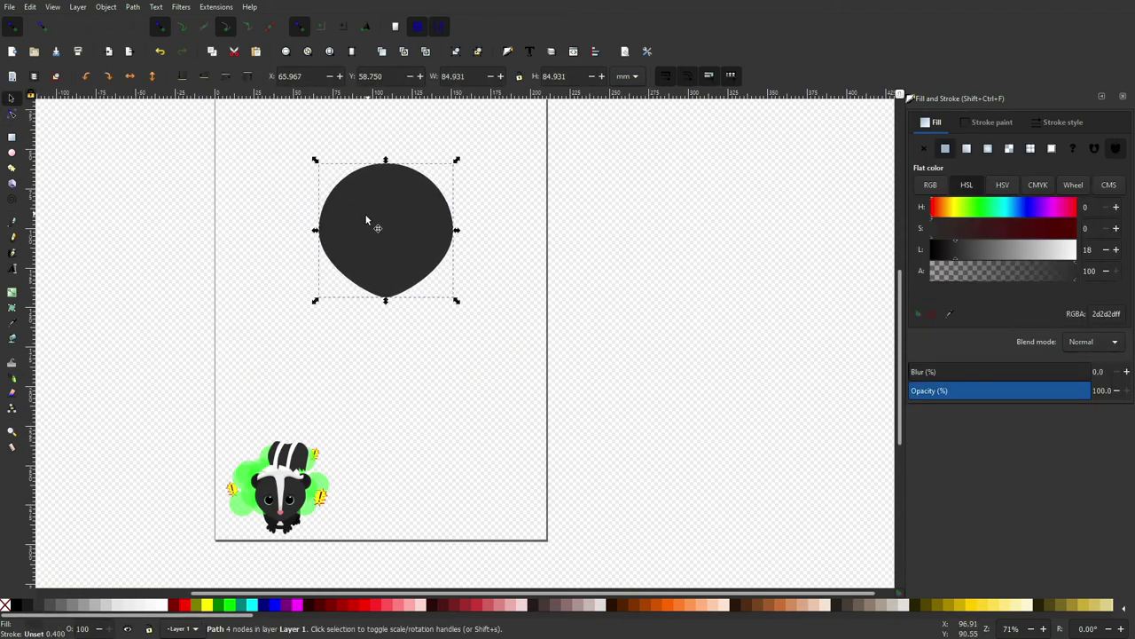
Step: Draw a curved tuft-and-stripe outline over the top of the dark head with the Pen tool
{"action": "scroll", "coordinate": [393, 228], "scroll_direction": "up", "scroll_amount": 3}
{"action": "key", "text": "b"}
{"action": "left_click", "coordinate": [369, 413]}
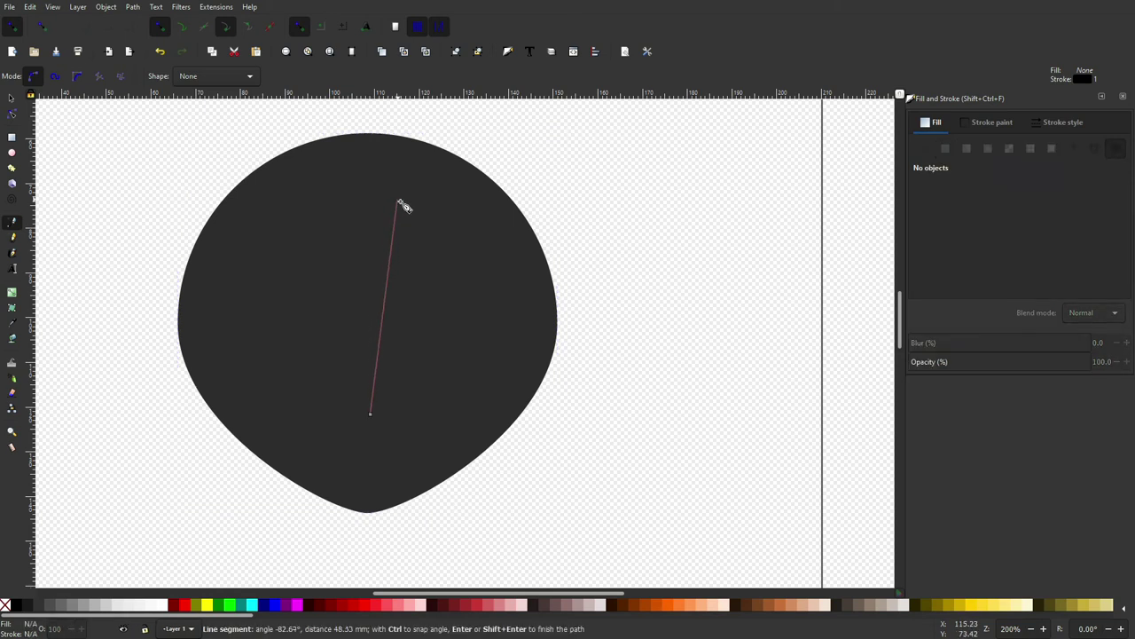
{"action": "left_click_drag", "start_coordinate": [386, 204], "coordinate": [408, 194]}
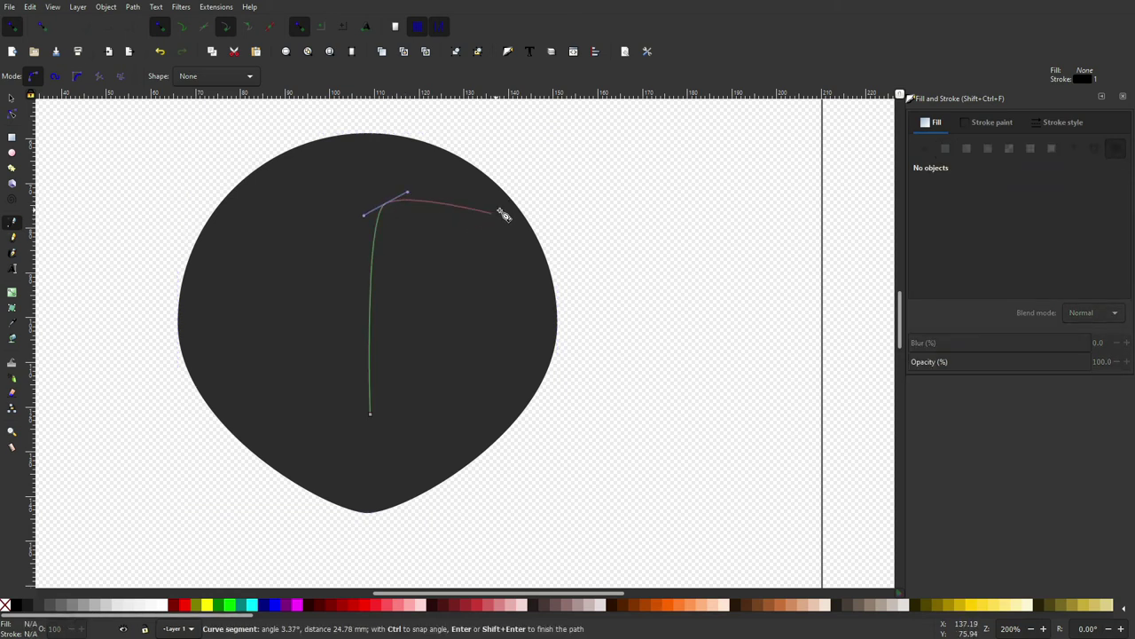
{"action": "mouse_move", "coordinate": [508, 216]}
{"action": "left_mouse_down"}
{"action": "mouse_move", "coordinate": [552, 231]}
{"action": "mouse_move", "coordinate": [537, 169]}
{"action": "left_mouse_up"}
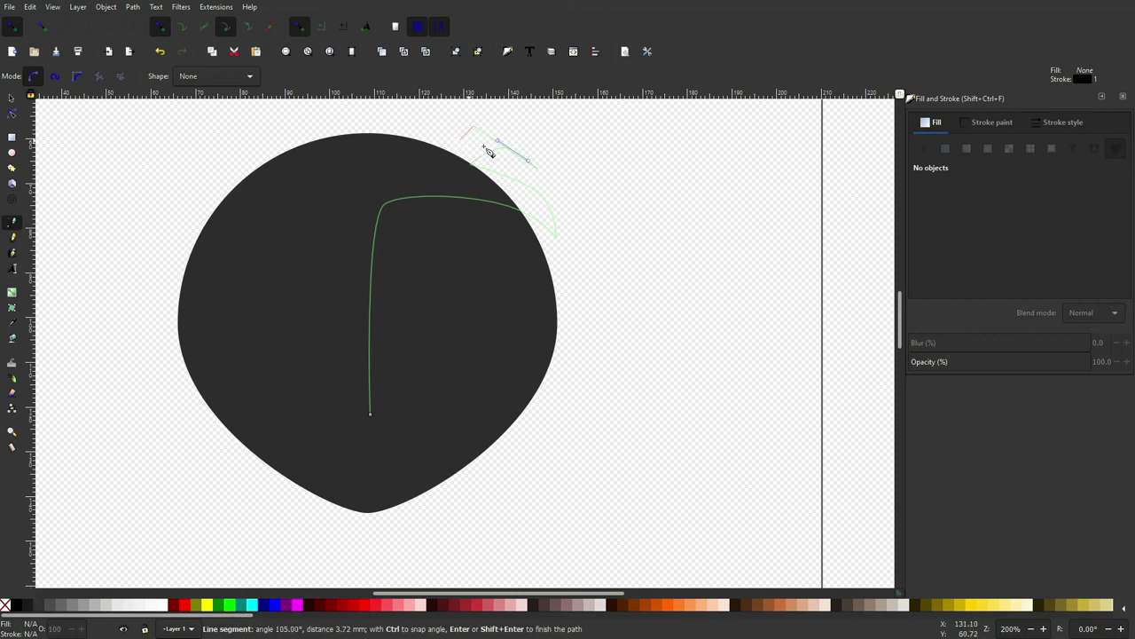
{"action": "left_click_drag", "start_coordinate": [501, 135], "coordinate": [380, 99]}
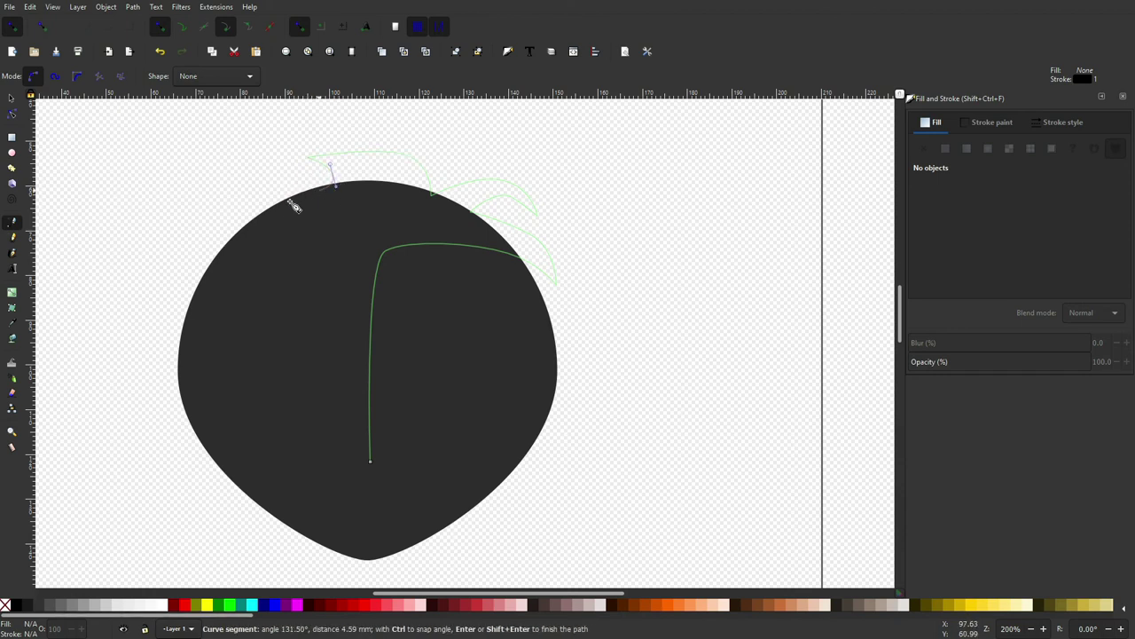
{"action": "left_click_drag", "start_coordinate": [269, 201], "coordinate": [213, 181]}
{"action": "key", "text": "Return"}
{"action": "key", "text": "s"}
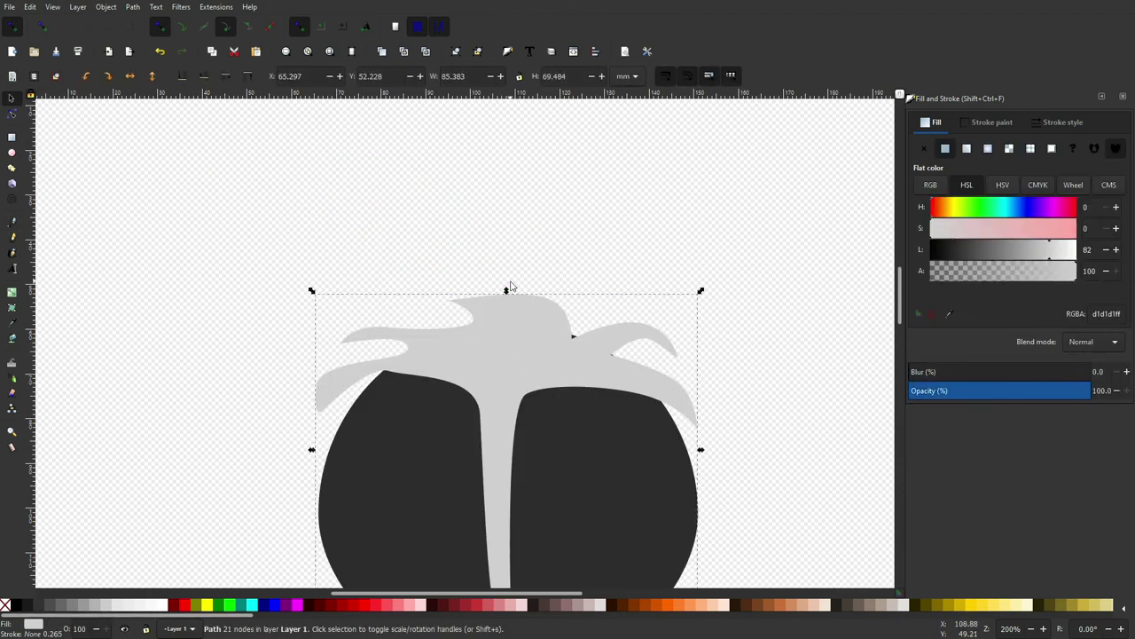
Step: Tweak the stripe's nodes and fill it light grey (d1d1d1)
{"action": "left_click", "coordinate": [506, 293]}
{"action": "key", "text": "n"}
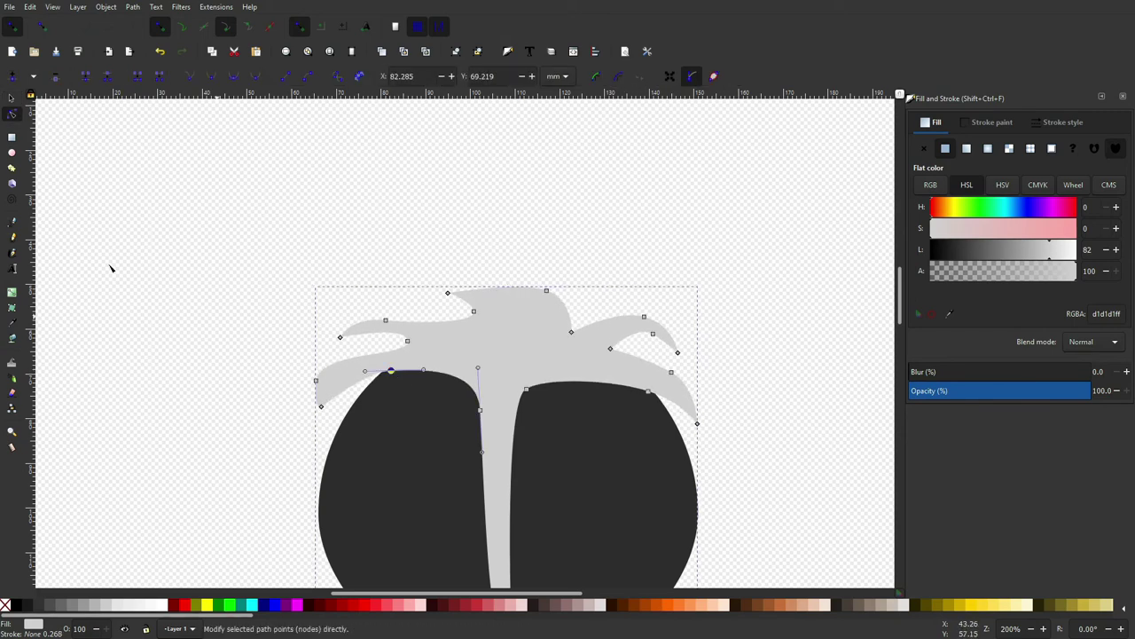
{"action": "key", "text": "s"}
{"action": "scroll", "coordinate": [512, 251], "scroll_direction": "down", "scroll_amount": 1}
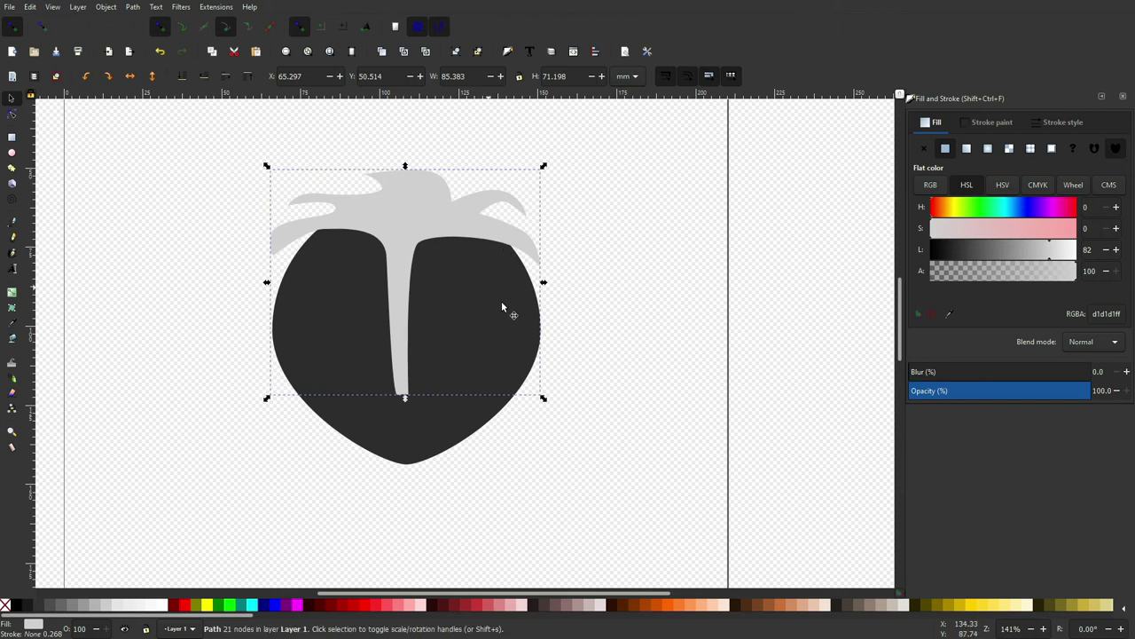
{"action": "left_click", "coordinate": [948, 315]}
{"action": "scroll", "coordinate": [609, 363], "scroll_direction": "down", "scroll_amount": 4}
{"action": "scroll", "coordinate": [600, 400], "scroll_direction": "up", "scroll_amount": 3}
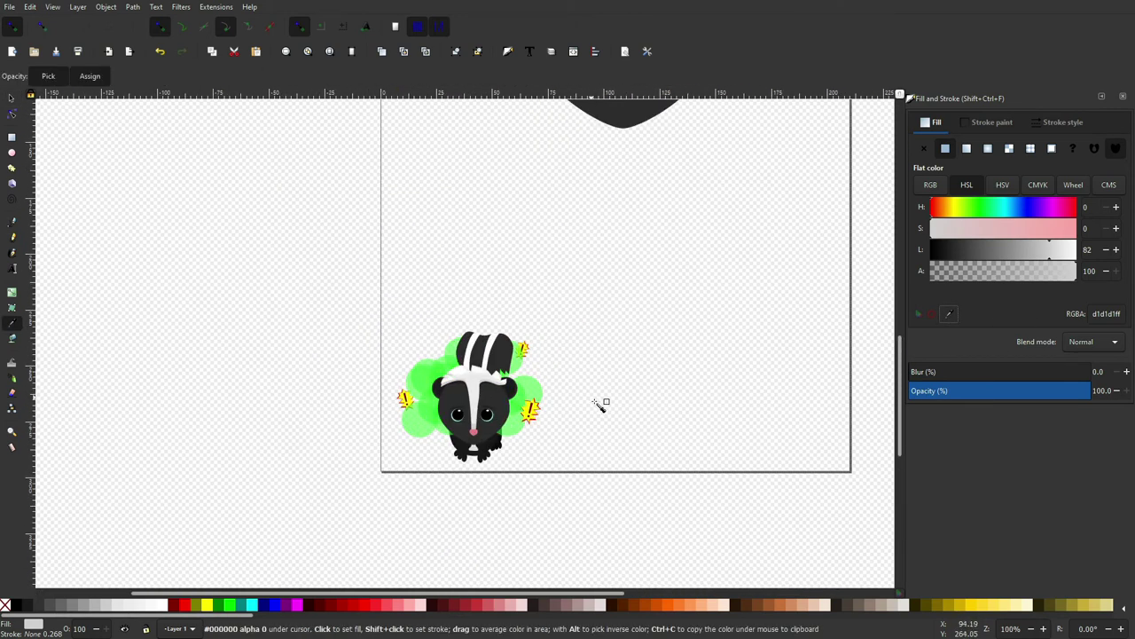
Step: Fill the stripe copy with lighter ececec, adjust its height, and nudge it left to leave a grey rim
{"action": "left_click", "coordinate": [474, 390]}
{"action": "scroll", "coordinate": [648, 264], "scroll_direction": "up", "scroll_amount": 5}
{"action": "scroll", "coordinate": [616, 278], "scroll_direction": "up", "scroll_amount": 2, "text": "ctrl"}
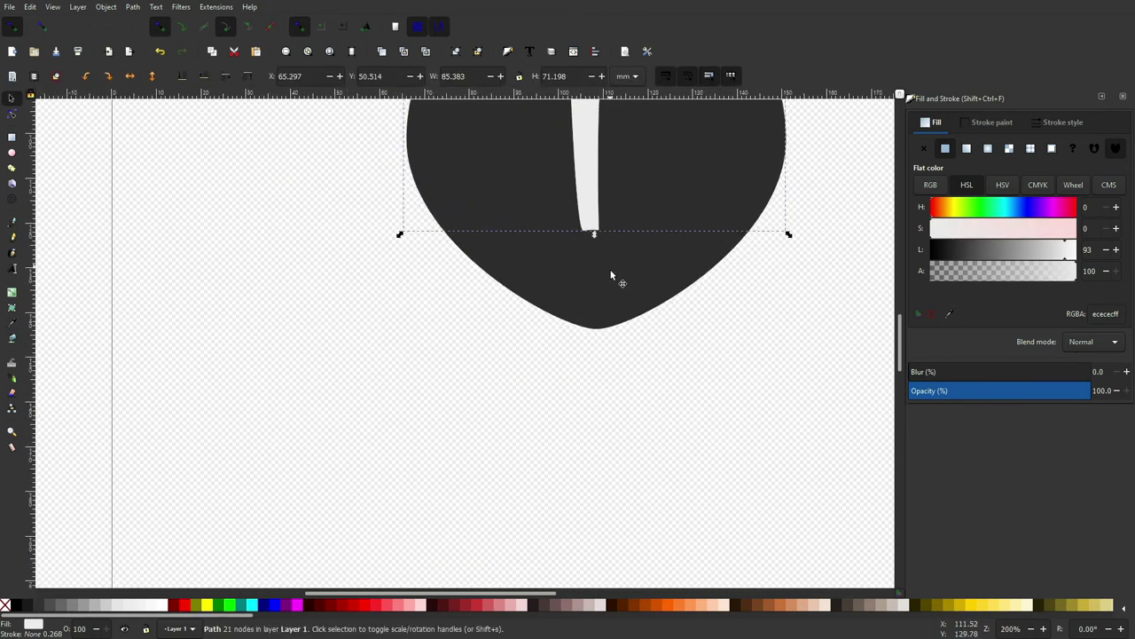
{"action": "scroll", "coordinate": [598, 393], "scroll_direction": "up", "scroll_amount": 4}
{"action": "scroll", "coordinate": [600, 459], "scroll_direction": "up", "scroll_amount": 2}
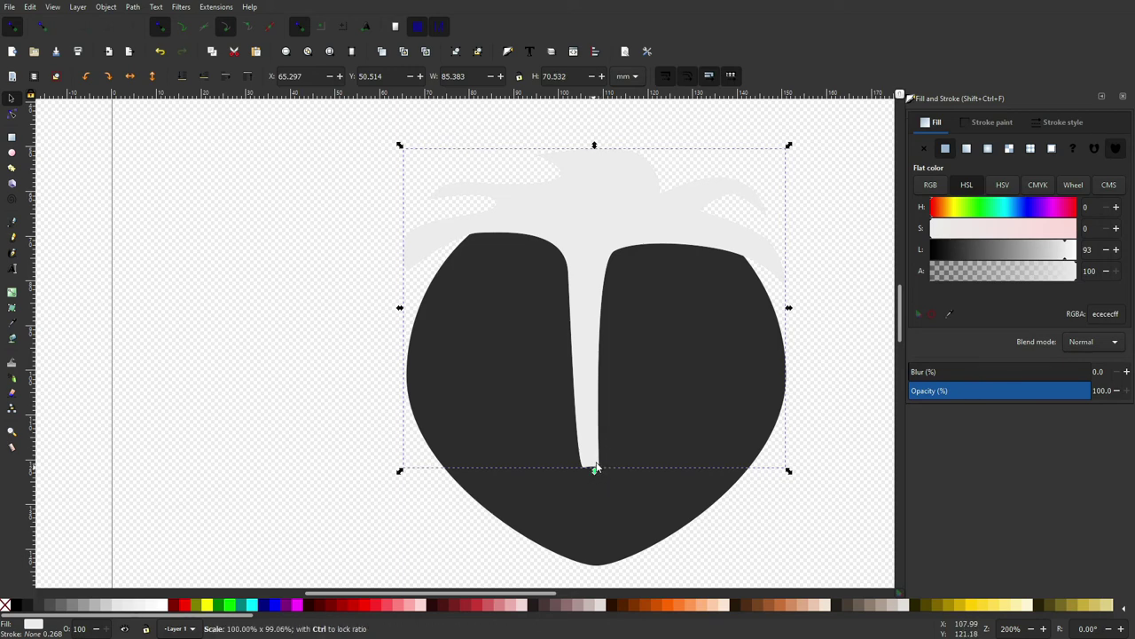
{"action": "left_click_drag", "start_coordinate": [596, 468], "coordinate": [600, 451]}
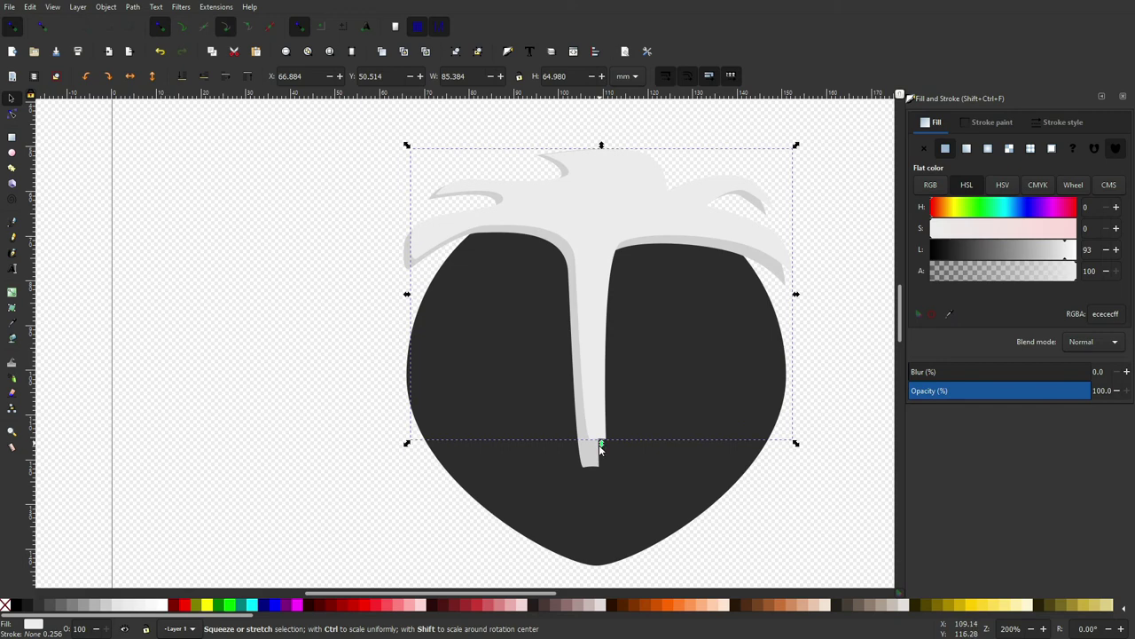
{"action": "key", "text": "Left"}
{"action": "key", "text": "Left"}
{"action": "key", "text": "Left"}
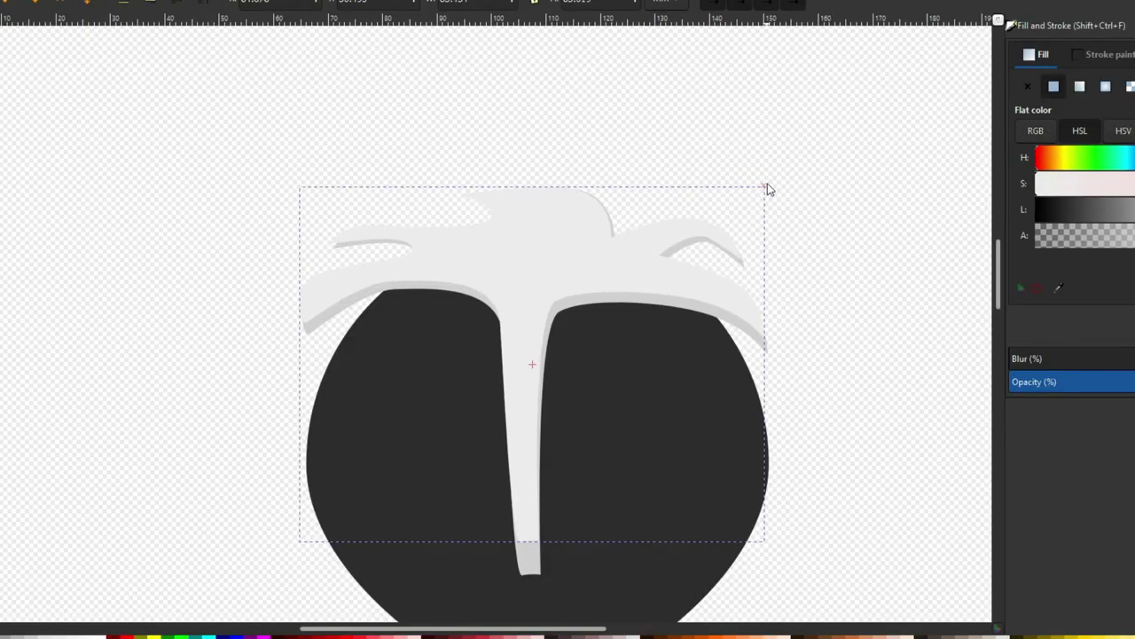
Step: Draw the first two highlight shapes on the stripe's left arm and upper tuft
{"action": "key", "text": "Escape"}
{"action": "key", "text": "b"}
{"action": "scroll", "coordinate": [319, 320], "scroll_direction": "up", "scroll_amount": 3, "text": "ctrl"}
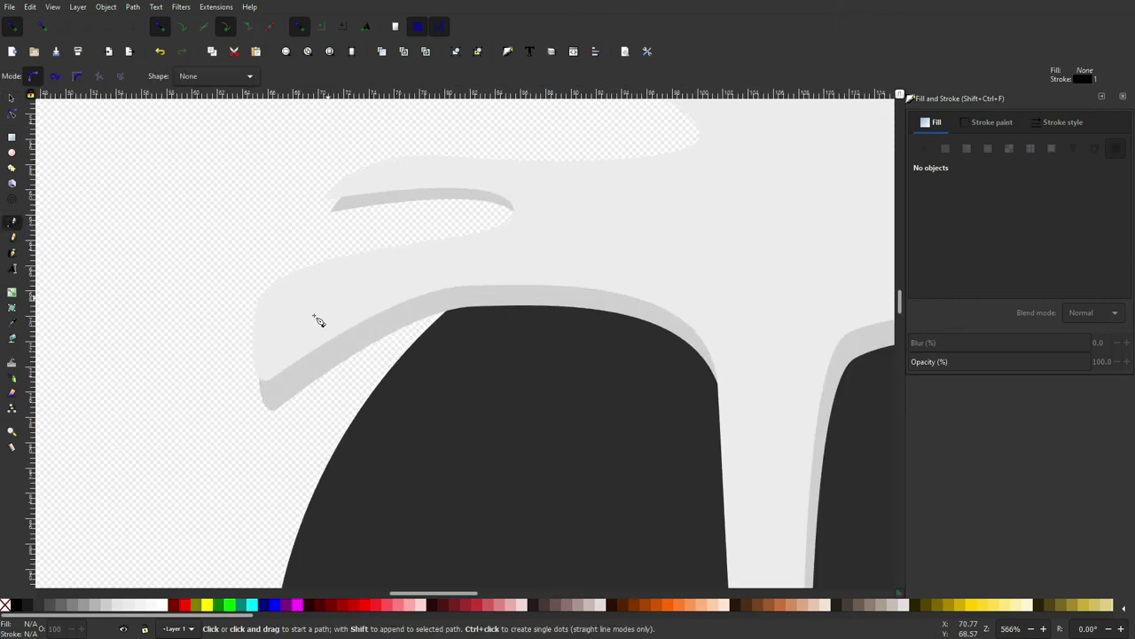
{"action": "left_click", "coordinate": [346, 271]}
{"action": "left_click_drag", "start_coordinate": [297, 266], "coordinate": [279, 314]}
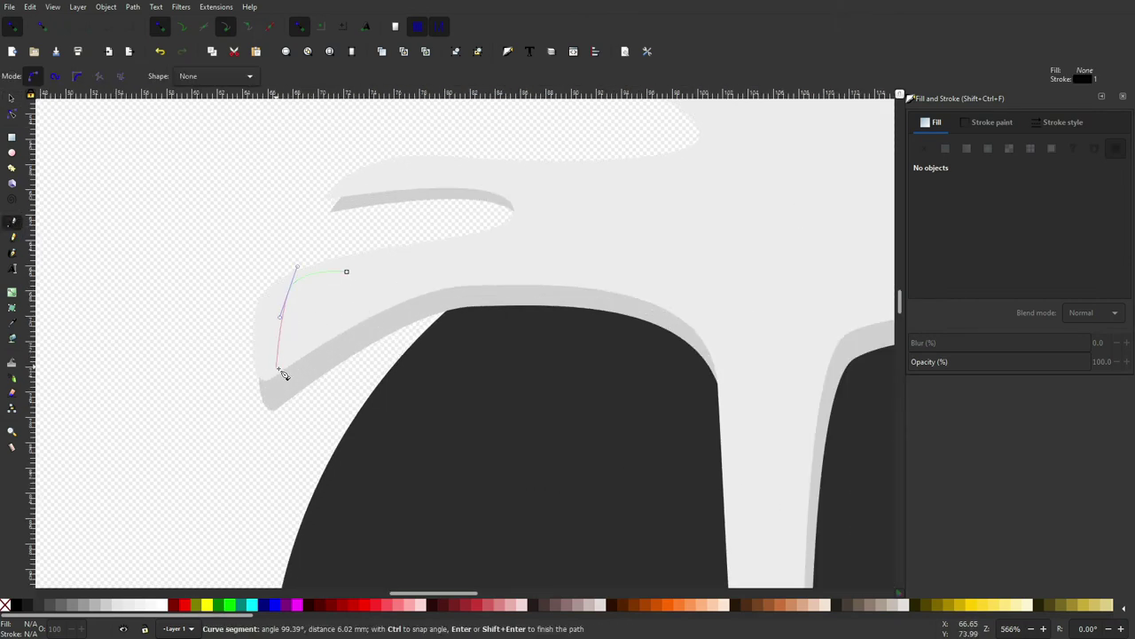
{"action": "left_click", "coordinate": [271, 361]}
{"action": "left_click_drag", "start_coordinate": [377, 302], "coordinate": [386, 281]}
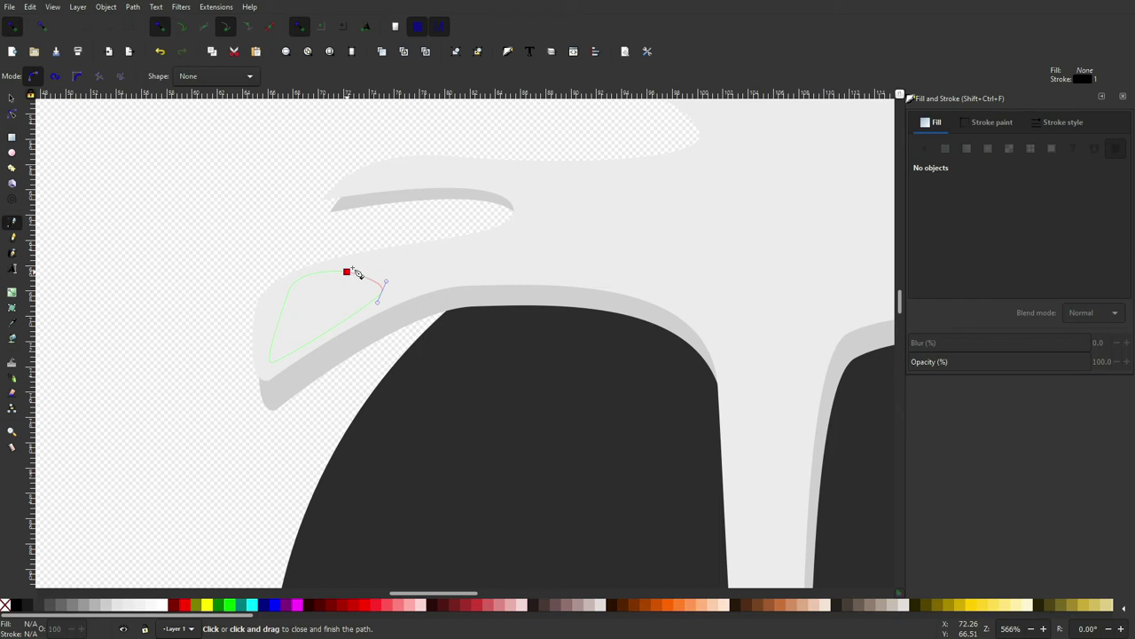
{"action": "left_click", "coordinate": [353, 270]}
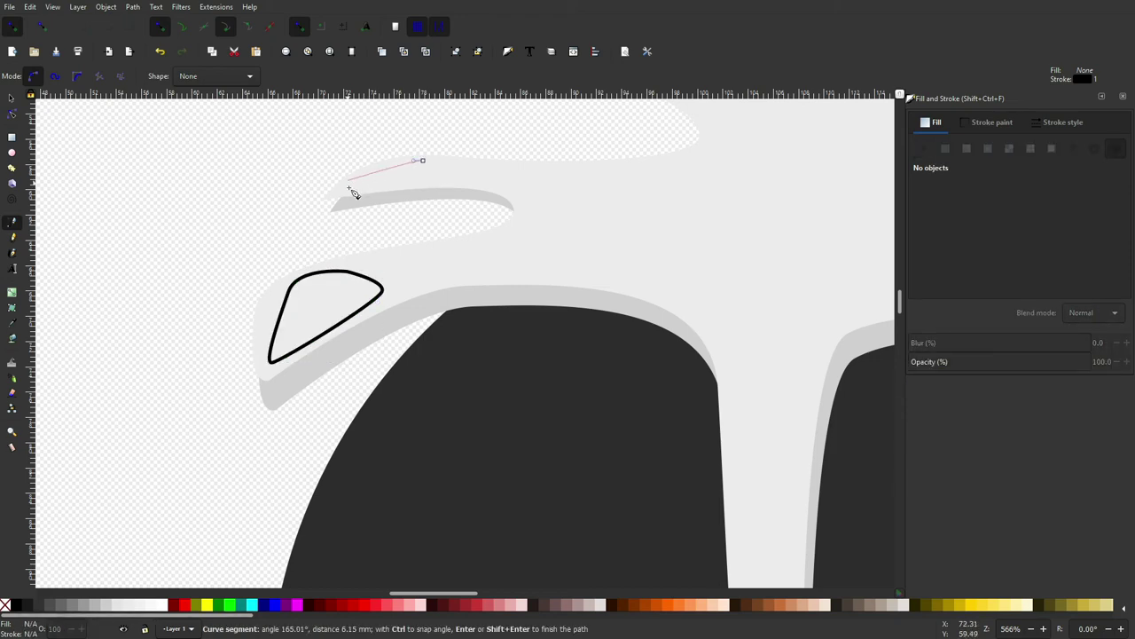
{"action": "left_click", "coordinate": [448, 184]}
{"action": "left_click", "coordinate": [423, 161]}
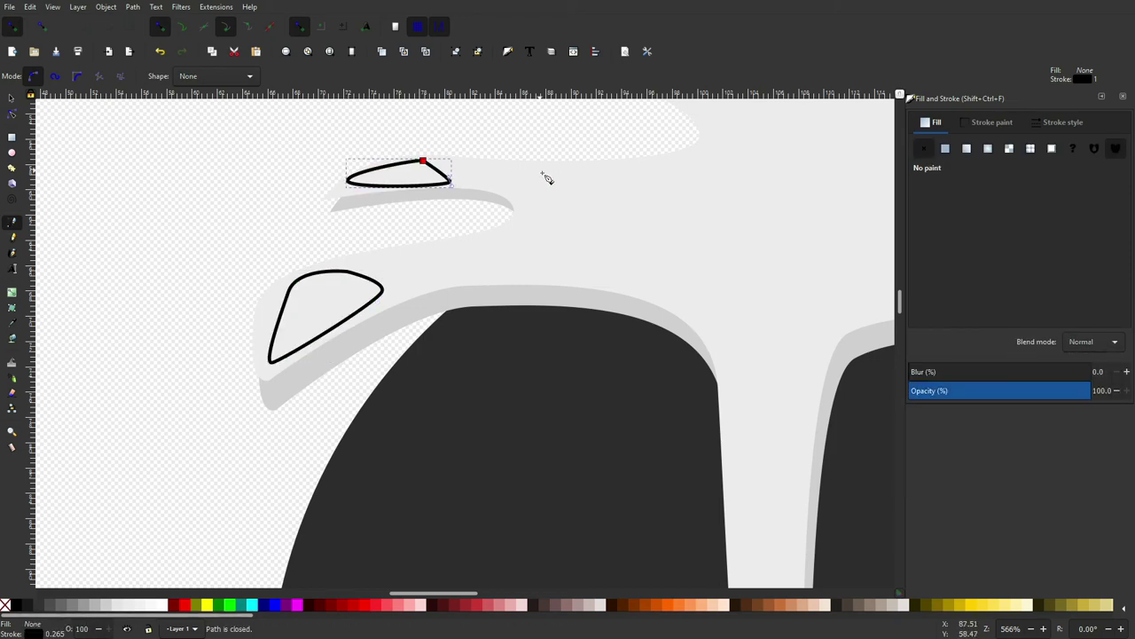
Step: Draw three more highlight shapes along the stripe's top crest and right arms
{"action": "scroll", "coordinate": [568, 180], "scroll_direction": "down", "scroll_amount": 5}
{"action": "scroll", "coordinate": [567, 181], "scroll_direction": "right", "scroll_amount": 6}
{"action": "scroll", "coordinate": [578, 204], "scroll_direction": "up", "scroll_amount": 10}
{"action": "left_click", "coordinate": [438, 315]}
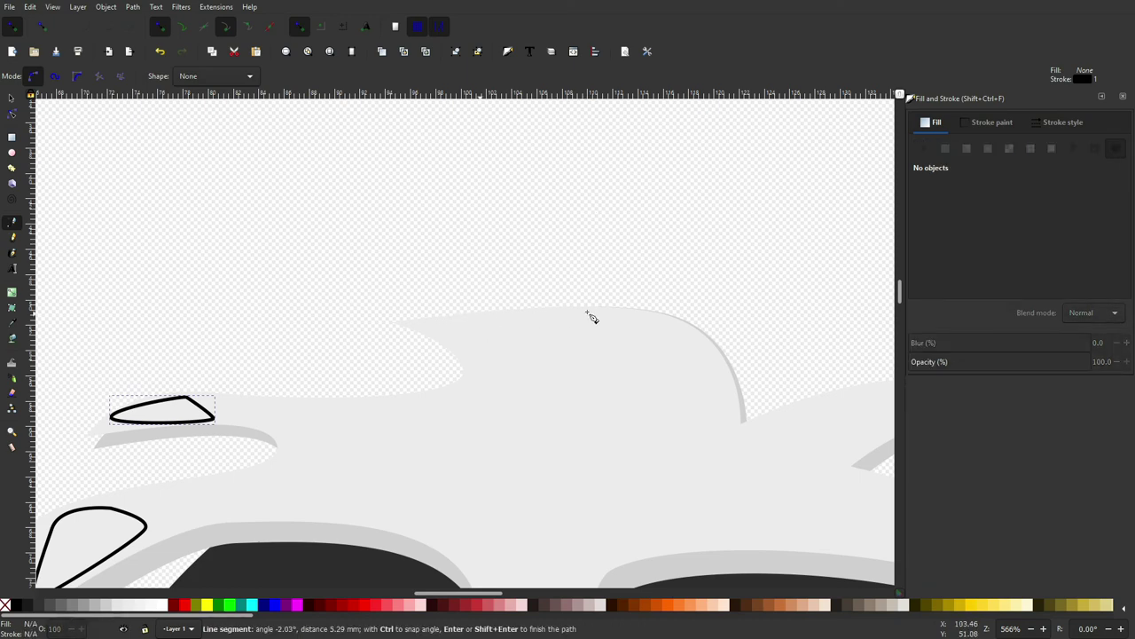
{"action": "key", "text": "Escape"}
{"action": "left_click", "coordinate": [432, 326]}
{"action": "left_click_drag", "start_coordinate": [680, 327], "coordinate": [692, 337]}
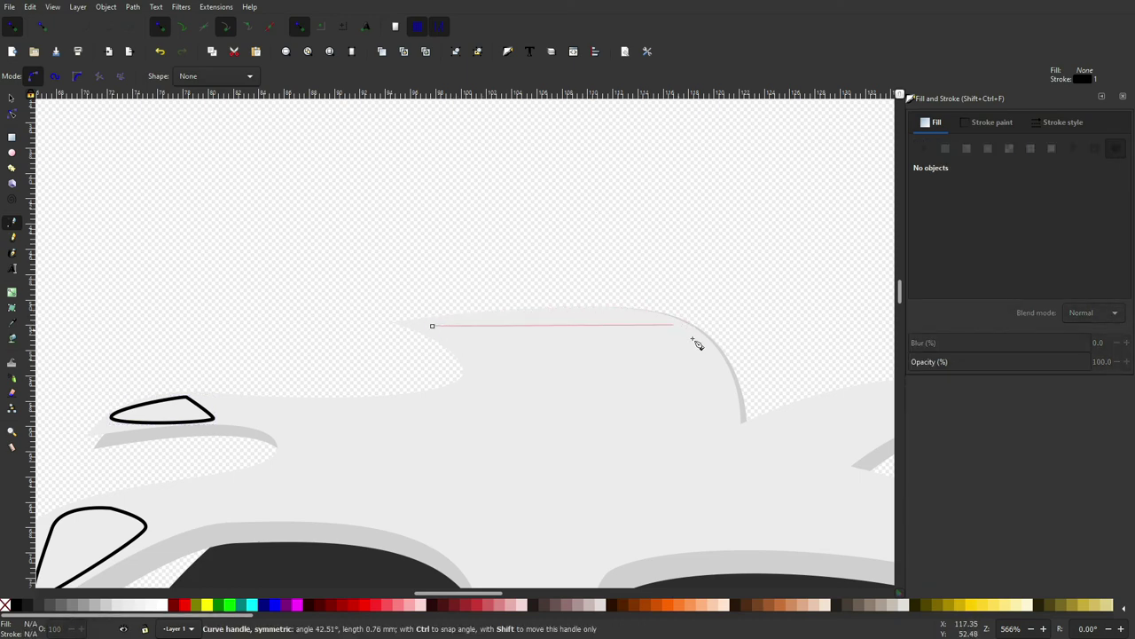
{"action": "scroll", "coordinate": [710, 353], "scroll_direction": "right", "scroll_amount": 5}
{"action": "mouse_move", "coordinate": [708, 391]}
{"action": "left_mouse_down"}
{"action": "mouse_move", "coordinate": [578, 406]}
{"action": "mouse_move", "coordinate": [543, 426]}
{"action": "left_mouse_up"}
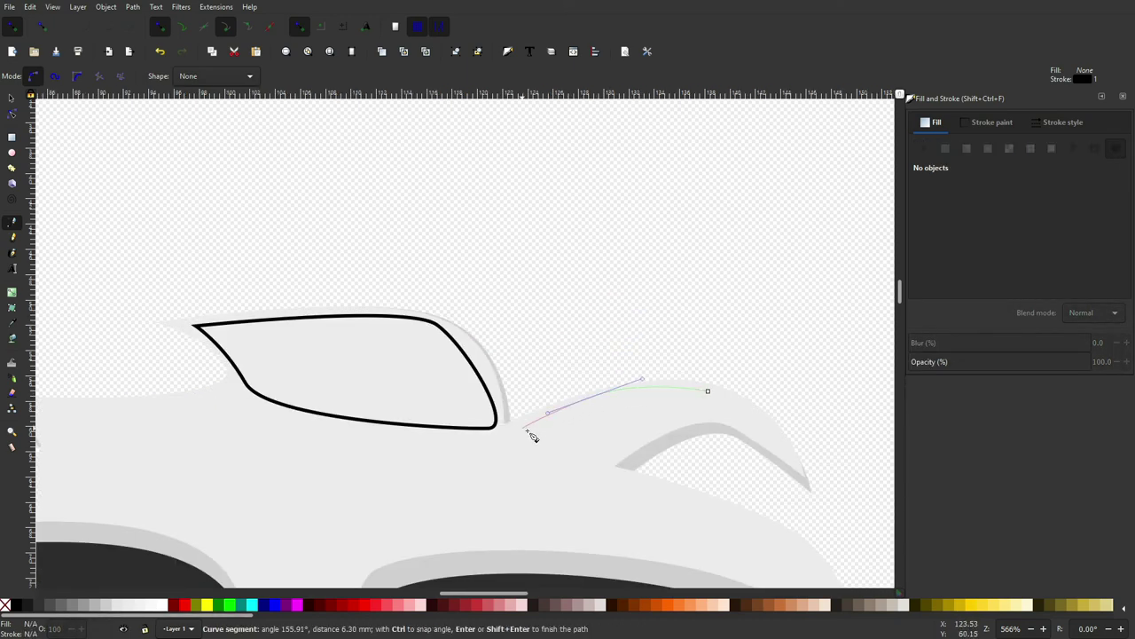
{"action": "scroll", "coordinate": [819, 384], "scroll_direction": "down", "scroll_amount": 5}
{"action": "left_click_drag", "start_coordinate": [821, 385], "coordinate": [652, 330]}
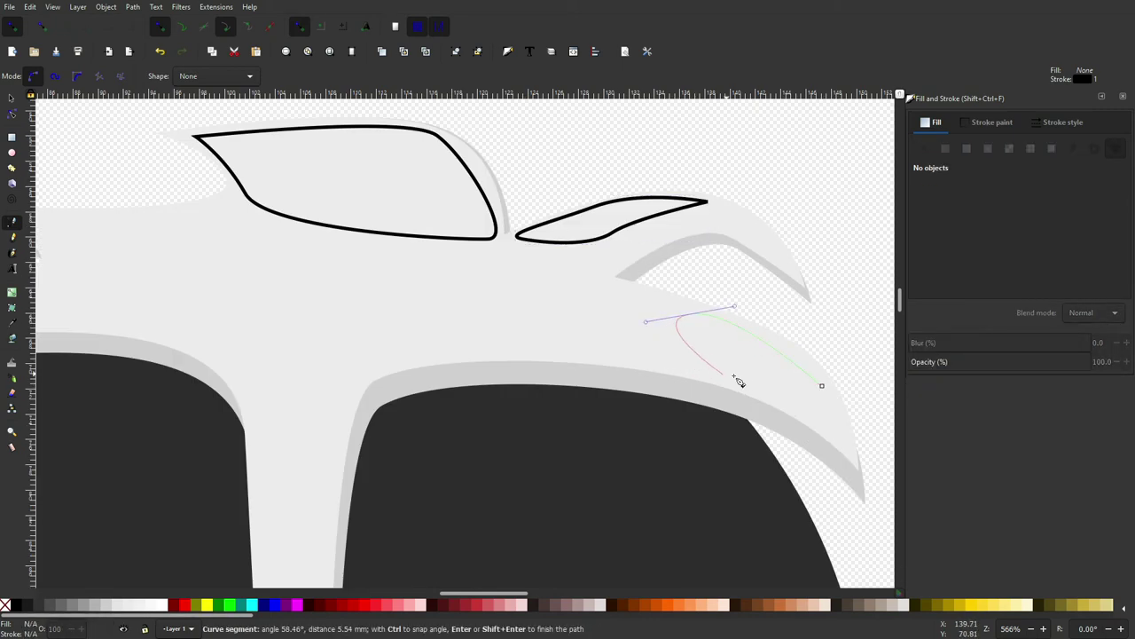
{"action": "left_click", "coordinate": [647, 322]}
Step: Select all five highlight shapes and give them a flat fill without outlines
{"action": "key", "text": "s"}
{"action": "key", "text": "minus"}
{"action": "key", "text": "minus"}
{"action": "key", "text": "minus"}
{"action": "left_click_drag", "start_coordinate": [245, 127], "coordinate": [563, 264]}
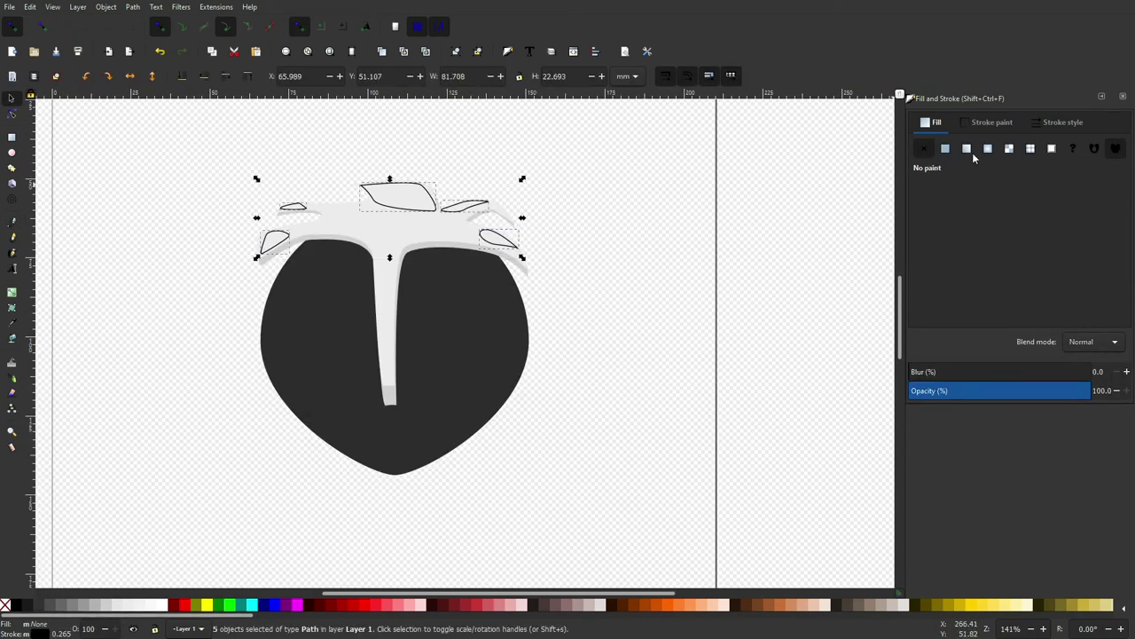
{"action": "left_click", "coordinate": [944, 148]}
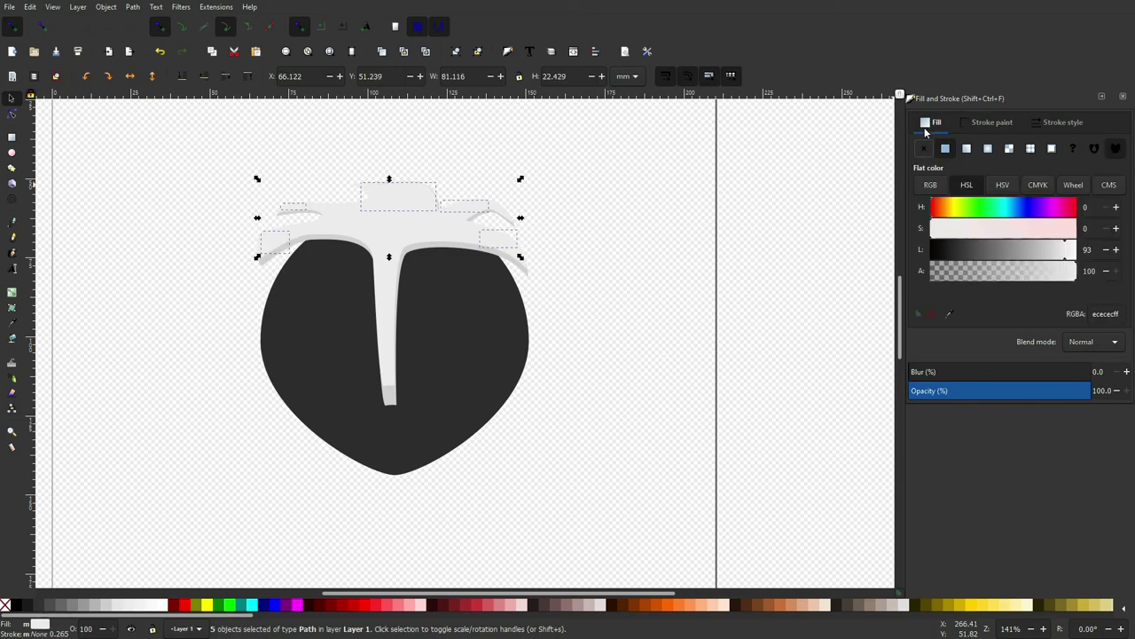
{"action": "scroll", "coordinate": [675, 294], "scroll_direction": "down", "scroll_amount": 3}
Step: Smooth the right inner curve of the d1d1d1 shading layer by dragging its node handles
{"action": "scroll", "coordinate": [581, 352], "scroll_direction": "up", "scroll_amount": 3}
{"action": "key", "text": "Escape"}
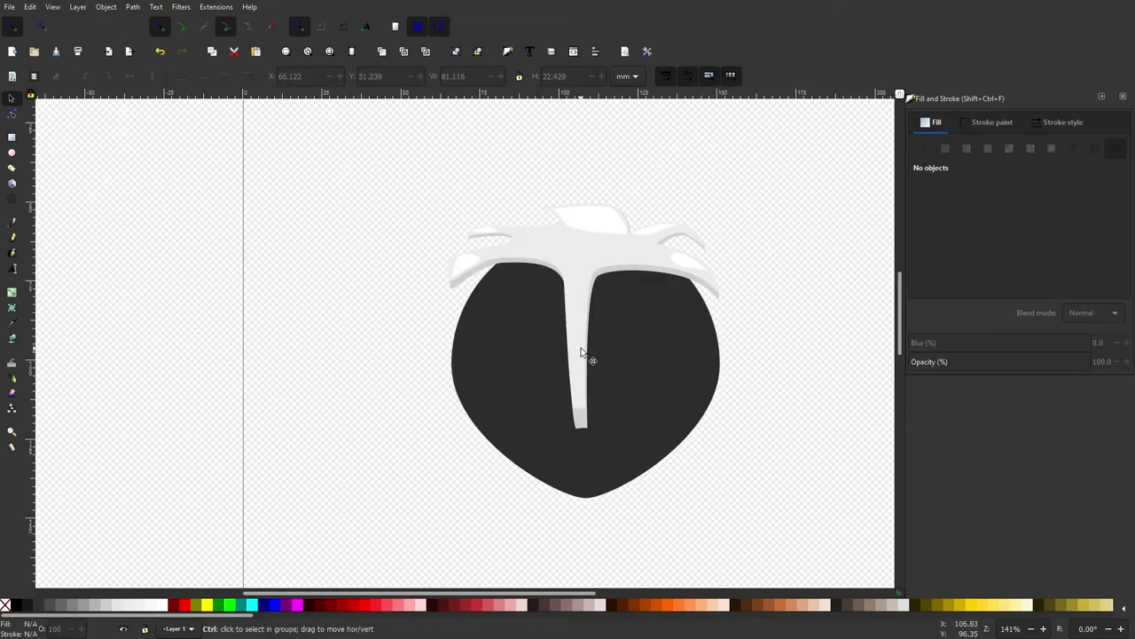
{"action": "scroll", "coordinate": [612, 273], "scroll_direction": "down", "scroll_amount": 1}
{"action": "scroll", "coordinate": [581, 274], "scroll_direction": "down", "scroll_amount": 2}
{"action": "scroll", "coordinate": [563, 307], "scroll_direction": "down", "scroll_amount": 3}
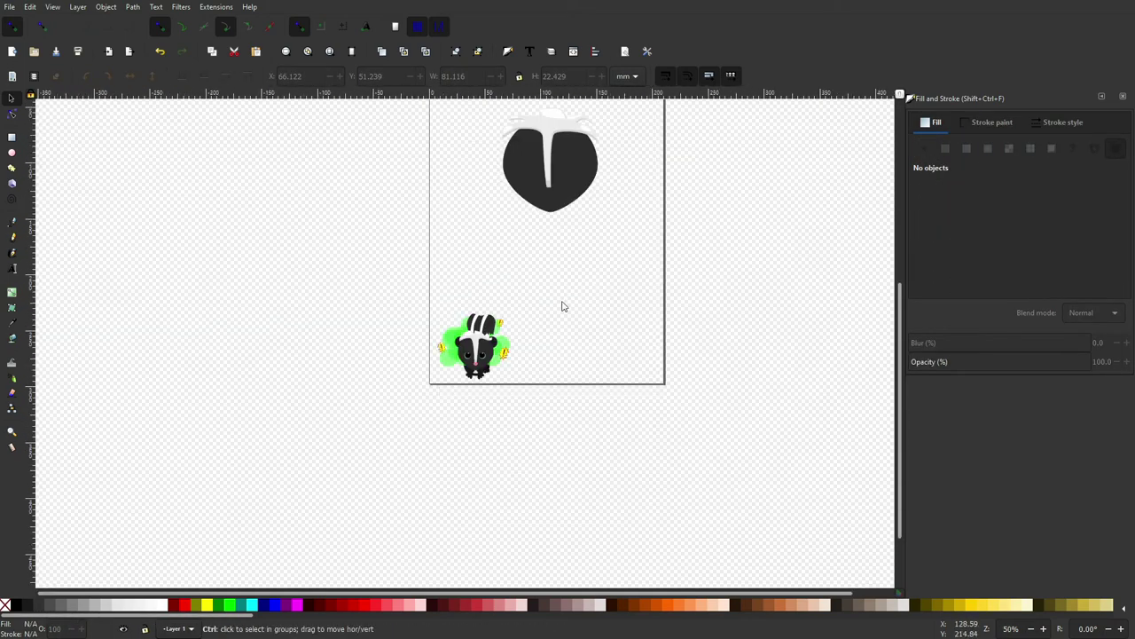
{"action": "scroll", "coordinate": [502, 337], "scroll_direction": "up", "scroll_amount": 3}
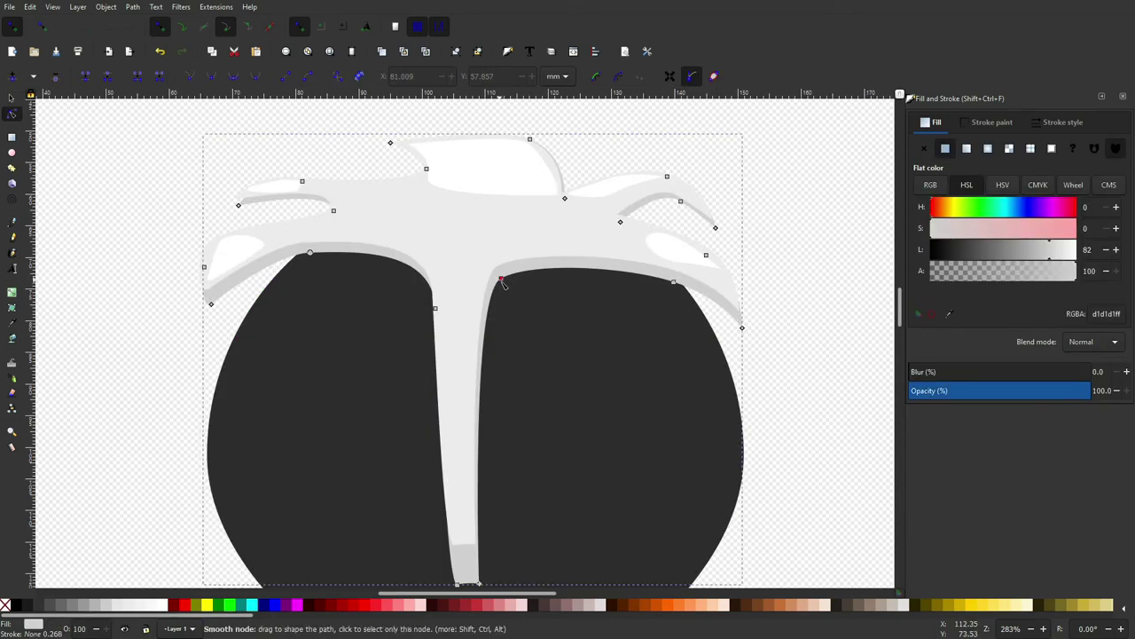
{"action": "left_click_drag", "start_coordinate": [501, 282], "coordinate": [502, 281]}
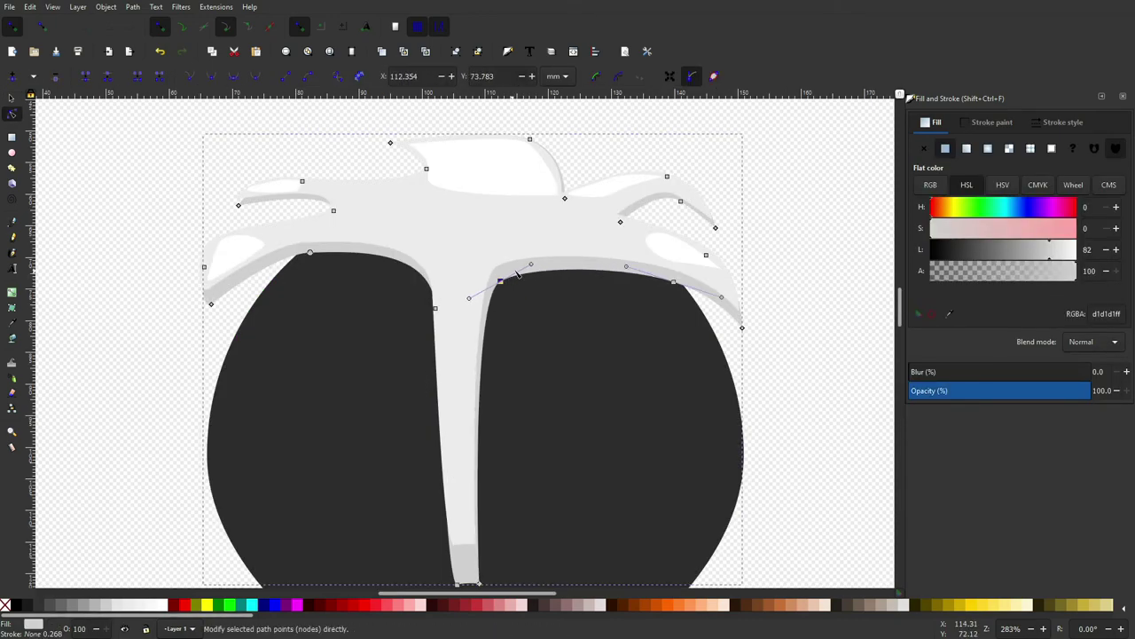
{"action": "left_click_drag", "start_coordinate": [531, 264], "coordinate": [592, 249]}
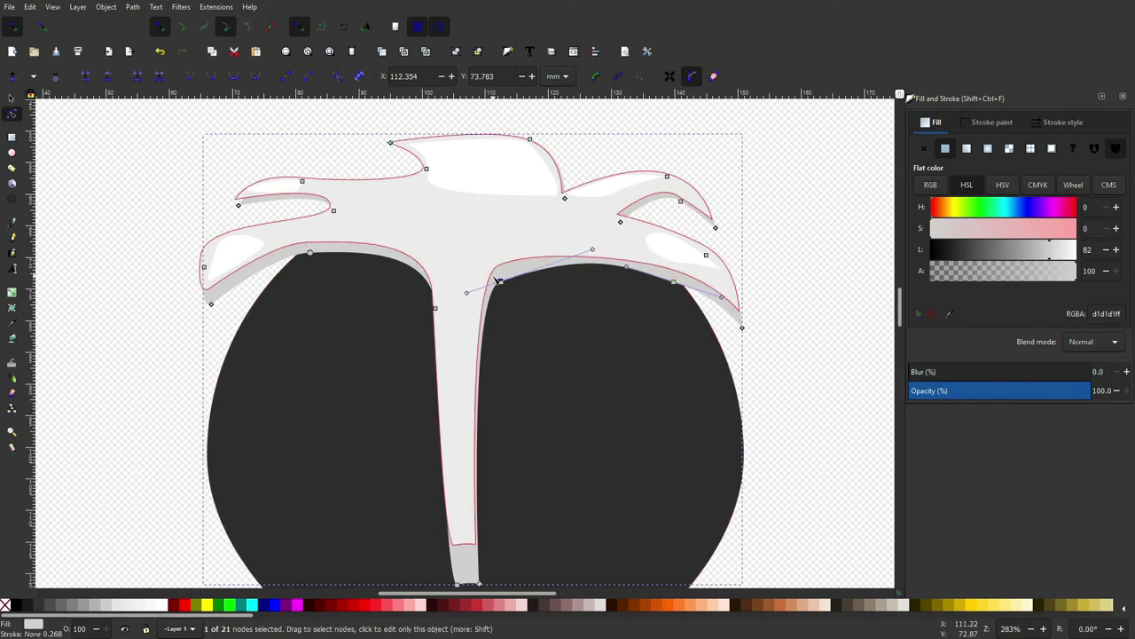
Step: Shift the left inner corner right and pull the left arm edge up to hug the head
{"action": "left_click", "coordinate": [309, 253]}
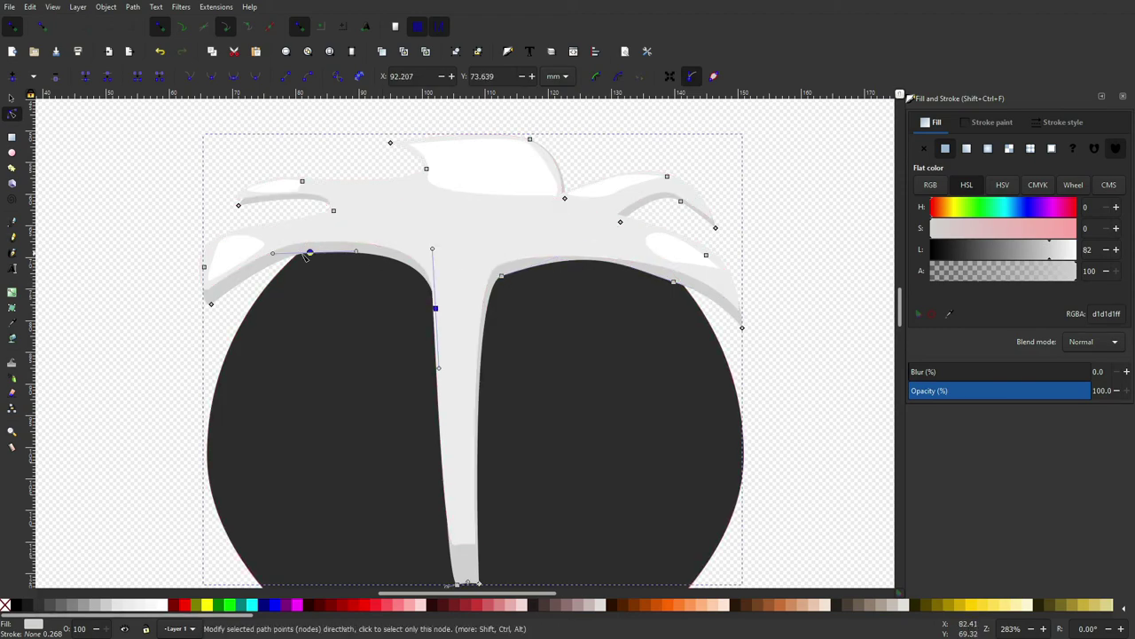
{"action": "left_click_drag", "start_coordinate": [311, 254], "coordinate": [334, 256]}
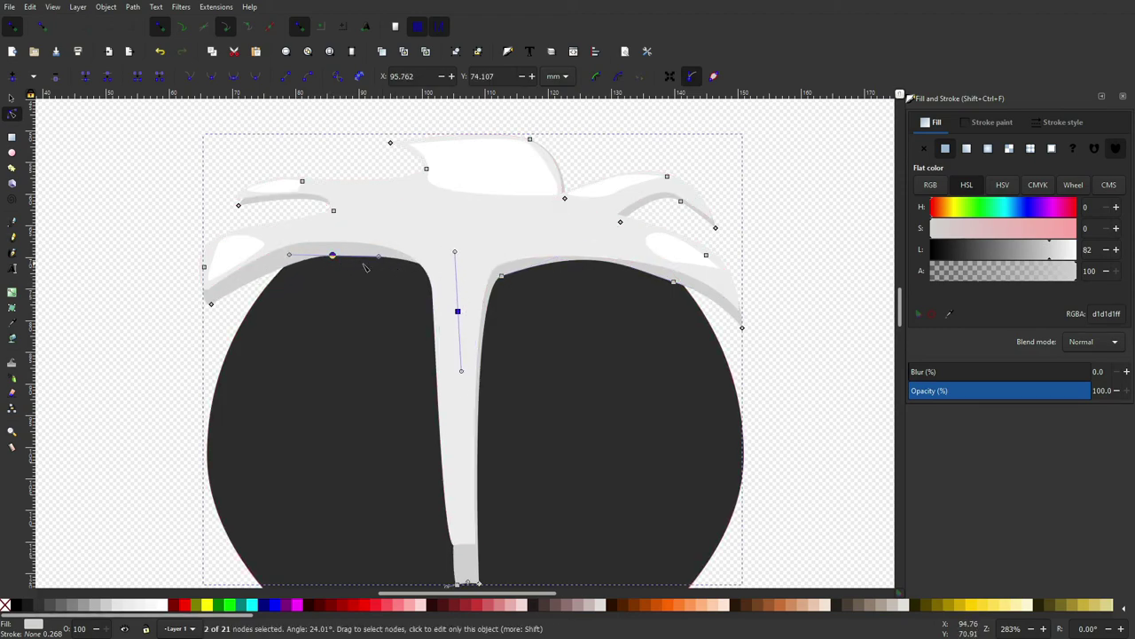
{"action": "left_click_drag", "start_coordinate": [213, 304], "coordinate": [224, 290]}
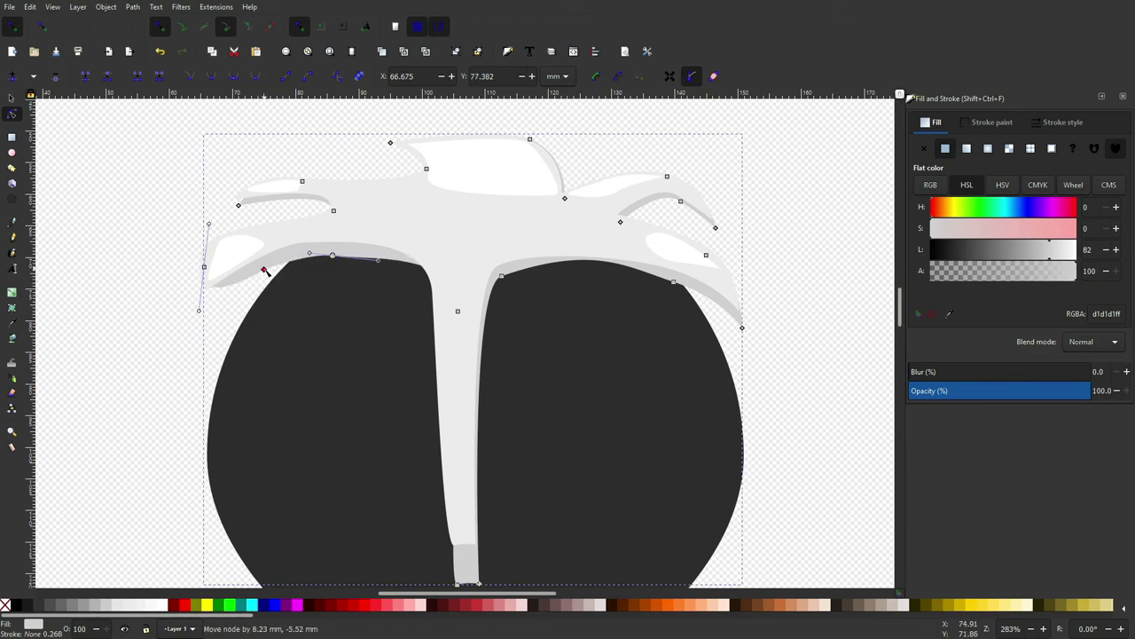
{"action": "key", "text": "minus"}
{"action": "key", "text": "minus"}
{"action": "key", "text": "s"}
{"action": "left_click", "coordinate": [351, 268]}
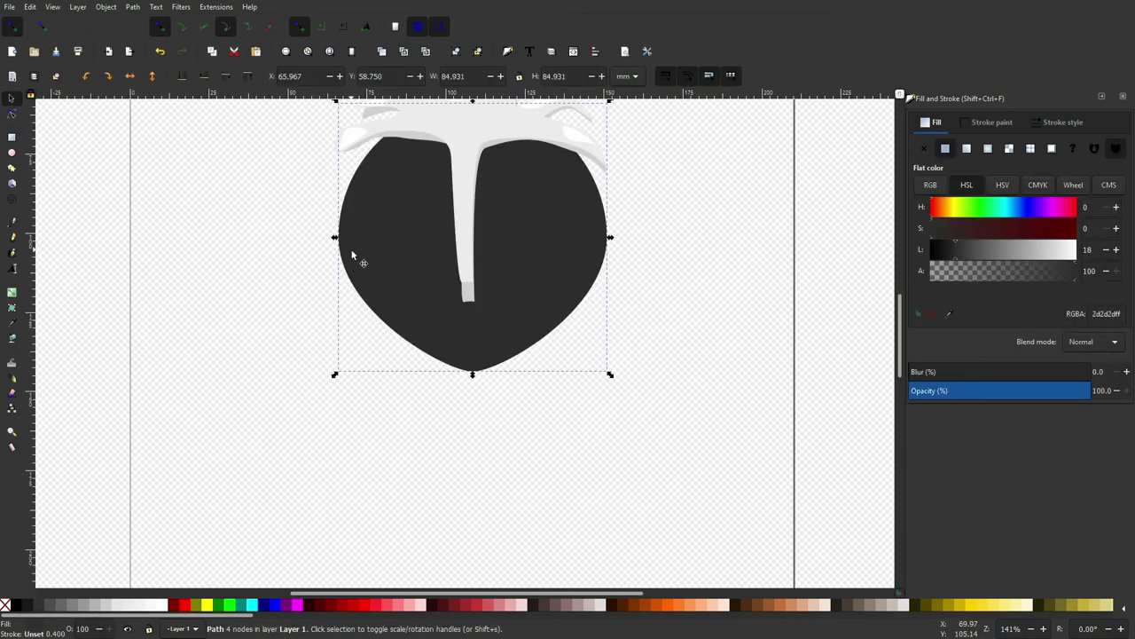
Step: Duplicate the dark body, shrink it into a small blob, and colour it nose pink (e47c7c)
{"action": "key", "text": "Home"}
{"action": "scroll", "coordinate": [345, 187], "scroll_direction": "up", "scroll_amount": 3}
{"action": "left_click_drag", "start_coordinate": [335, 195], "coordinate": [547, 407]}
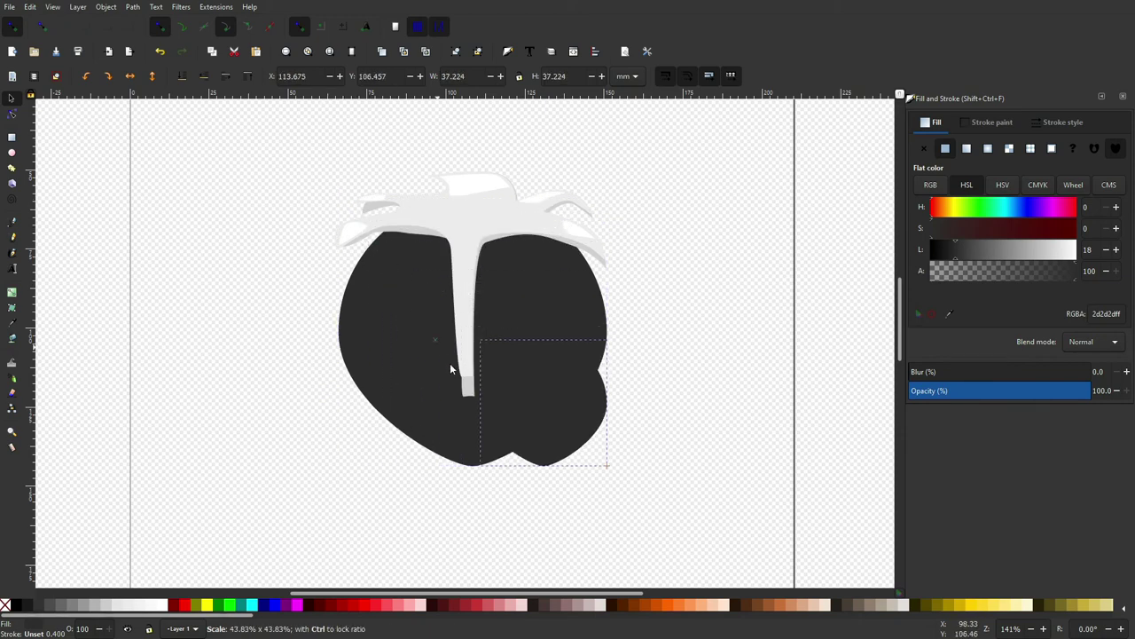
{"action": "left_click", "coordinate": [948, 314]}
{"action": "scroll", "coordinate": [552, 329], "scroll_direction": "down", "scroll_amount": 6}
{"action": "scroll", "coordinate": [552, 329], "scroll_direction": "down", "scroll_amount": 4}
{"action": "scroll", "coordinate": [443, 399], "scroll_direction": "down", "scroll_amount": 3}
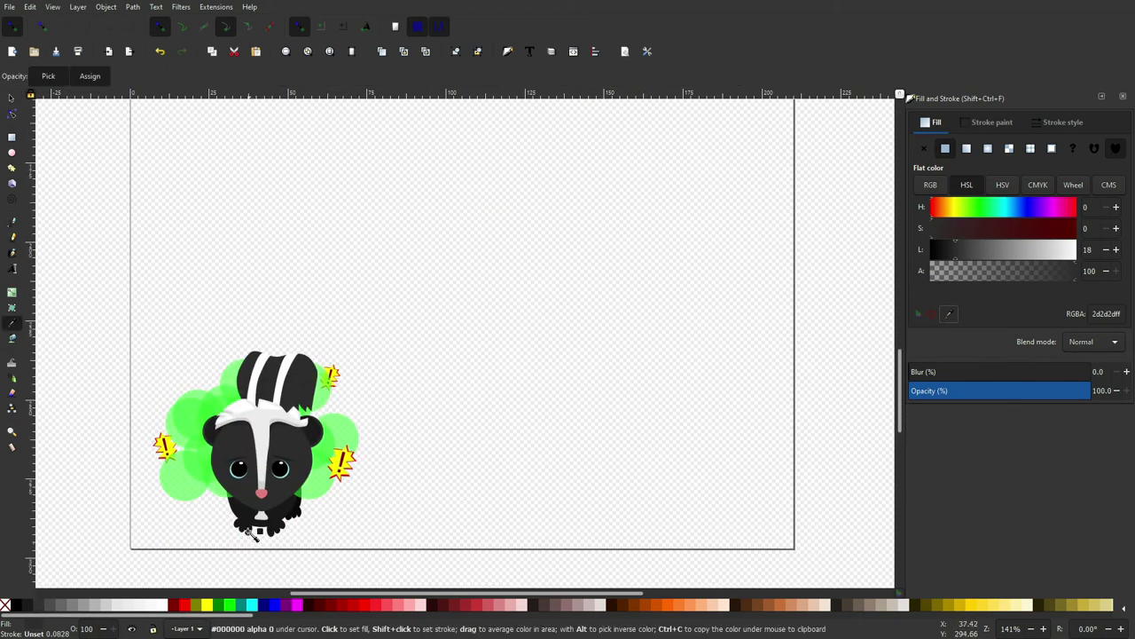
{"action": "left_click", "coordinate": [270, 497]}
Step: Flatten the top of the pink nose and place it at the stripe's lower tip
{"action": "scroll", "coordinate": [435, 384], "scroll_direction": "up", "scroll_amount": 3}
{"action": "scroll", "coordinate": [548, 327], "scroll_direction": "up", "scroll_amount": 2, "text": "ctrl"}
{"action": "scroll", "coordinate": [420, 232], "scroll_direction": "up", "scroll_amount": 2, "text": "ctrl"}
{"action": "key", "text": "n"}
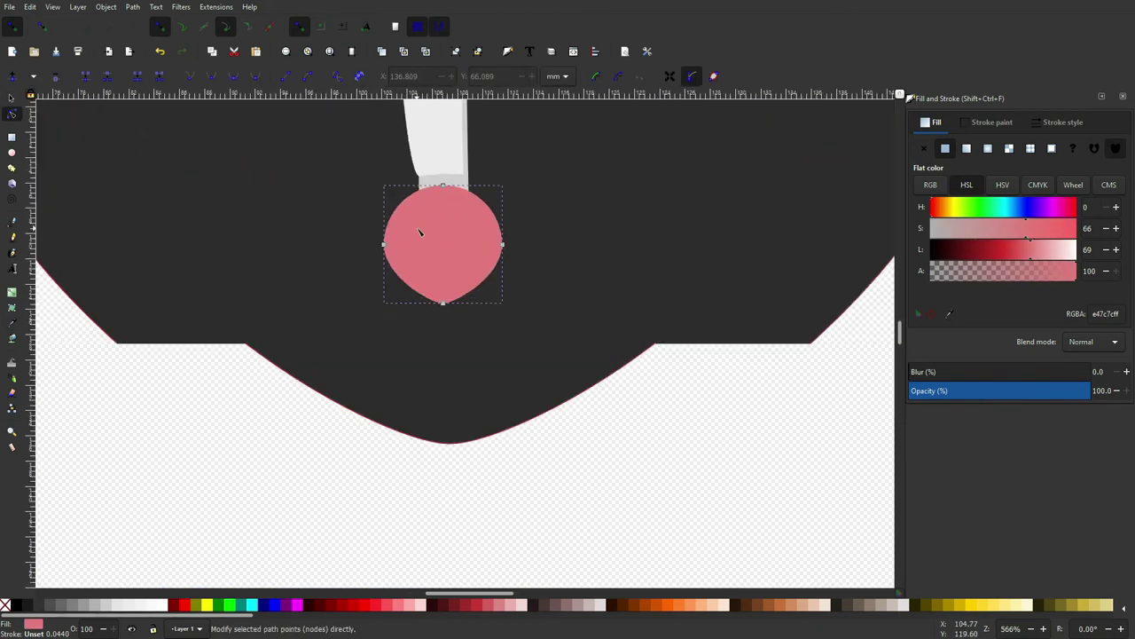
{"action": "scroll", "coordinate": [420, 232], "scroll_direction": "up", "scroll_amount": 3, "text": "ctrl"}
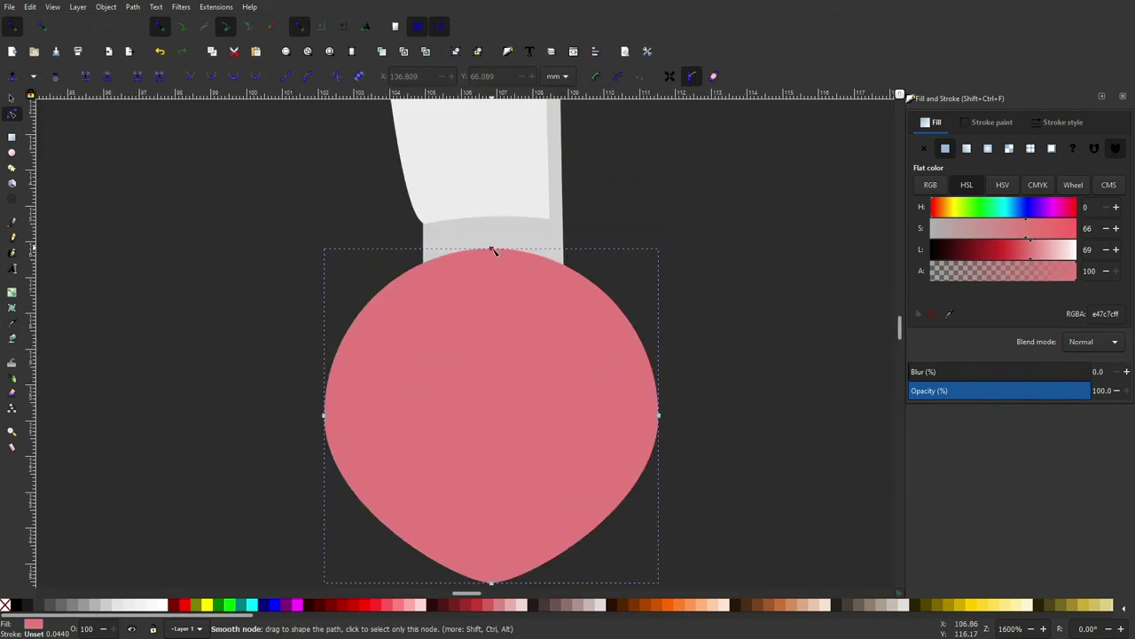
{"action": "mouse_move", "coordinate": [494, 251]}
{"action": "left_mouse_down"}
{"action": "mouse_move", "coordinate": [501, 404]}
{"action": "mouse_move", "coordinate": [502, 317]}
{"action": "left_mouse_up"}
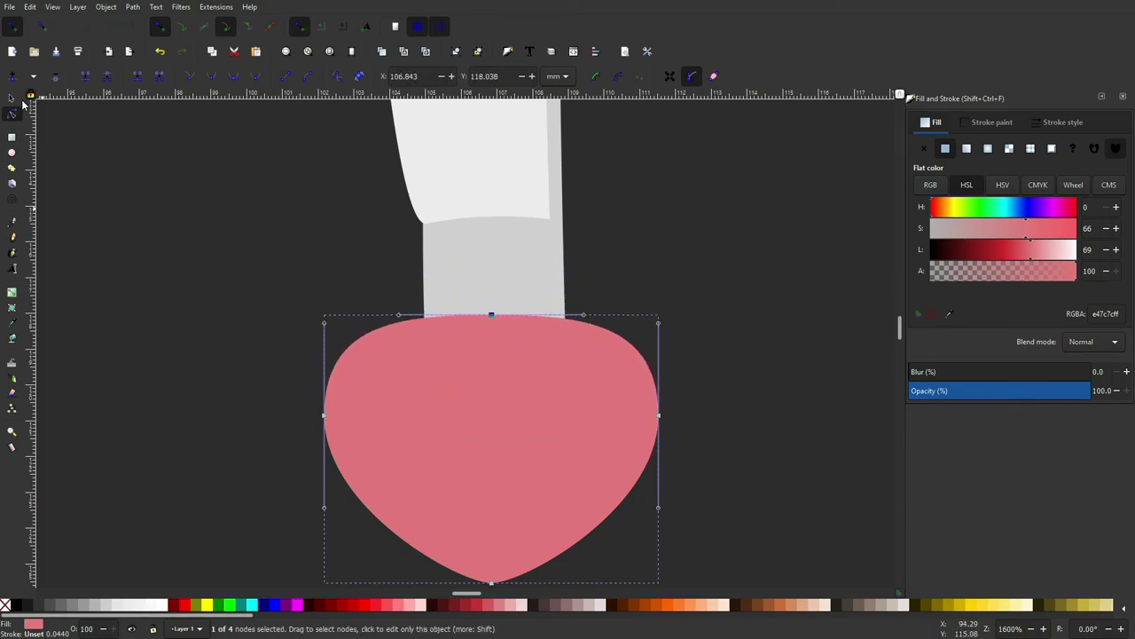
{"action": "left_click", "coordinate": [13, 99]}
{"action": "scroll", "coordinate": [266, 221], "scroll_direction": "down", "scroll_amount": 4, "text": "ctrl"}
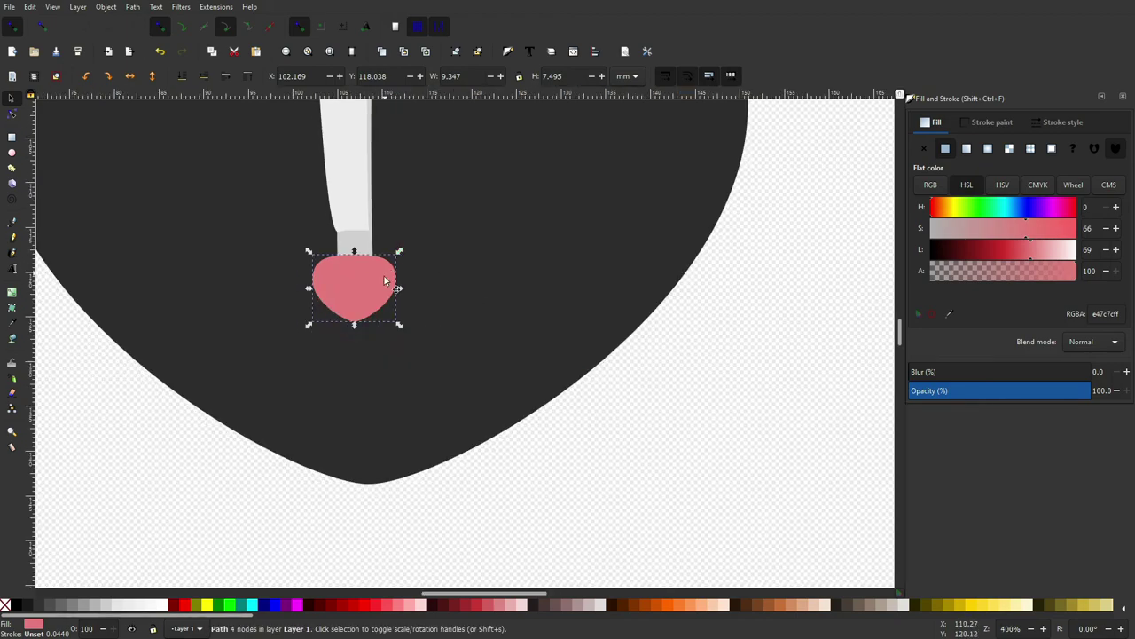
{"action": "key", "text": "e"}
{"action": "key", "text": "Escape"}
{"action": "scroll", "coordinate": [382, 236], "scroll_direction": "up", "scroll_amount": 1, "text": "ctrl"}
Step: Draw a black circle, then enlarge it and position it as the right eye
{"action": "scroll", "coordinate": [372, 222], "scroll_direction": "up", "scroll_amount": 3}
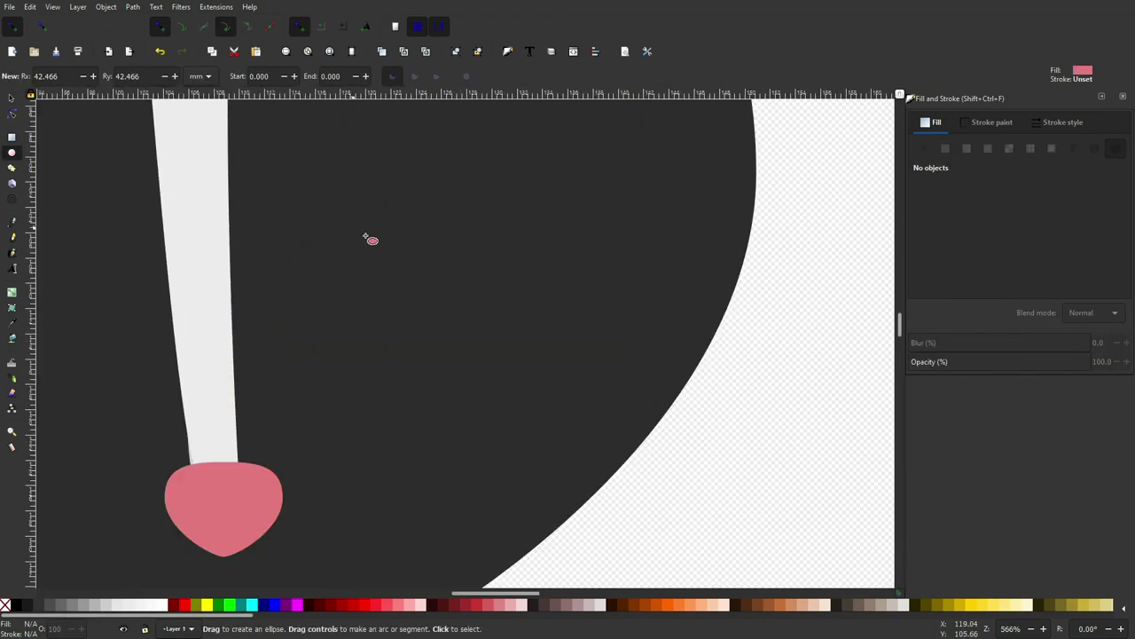
{"action": "left_click_drag", "start_coordinate": [385, 227], "coordinate": [608, 366]}
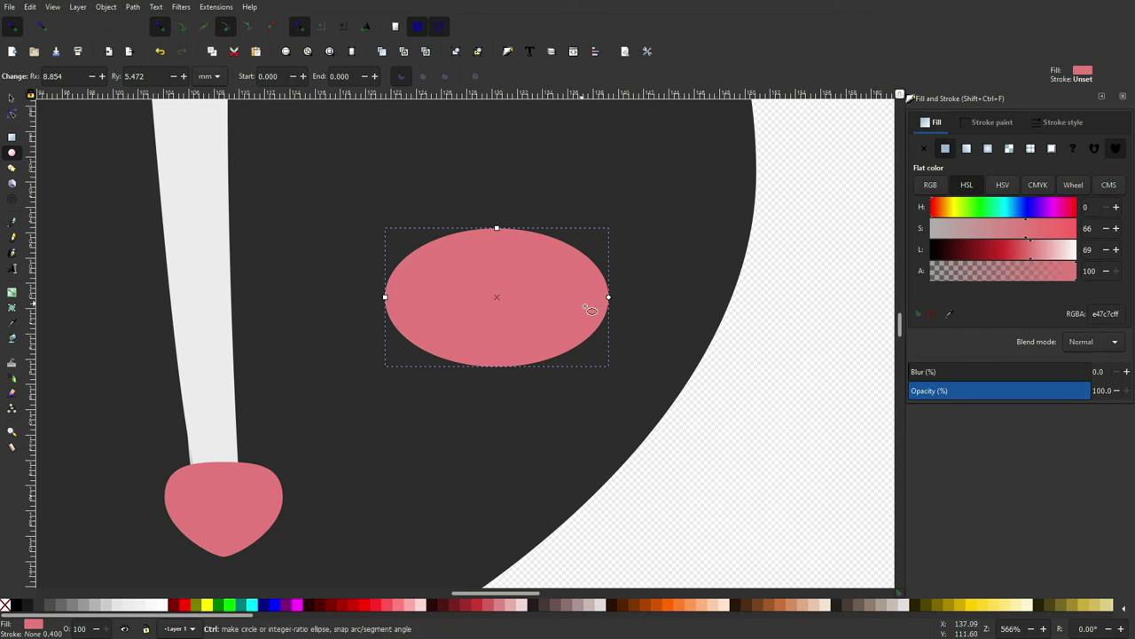
{"action": "key", "text": "ctrl+z"}
{"action": "left_click_drag", "start_coordinate": [399, 261], "coordinate": [537, 394]}
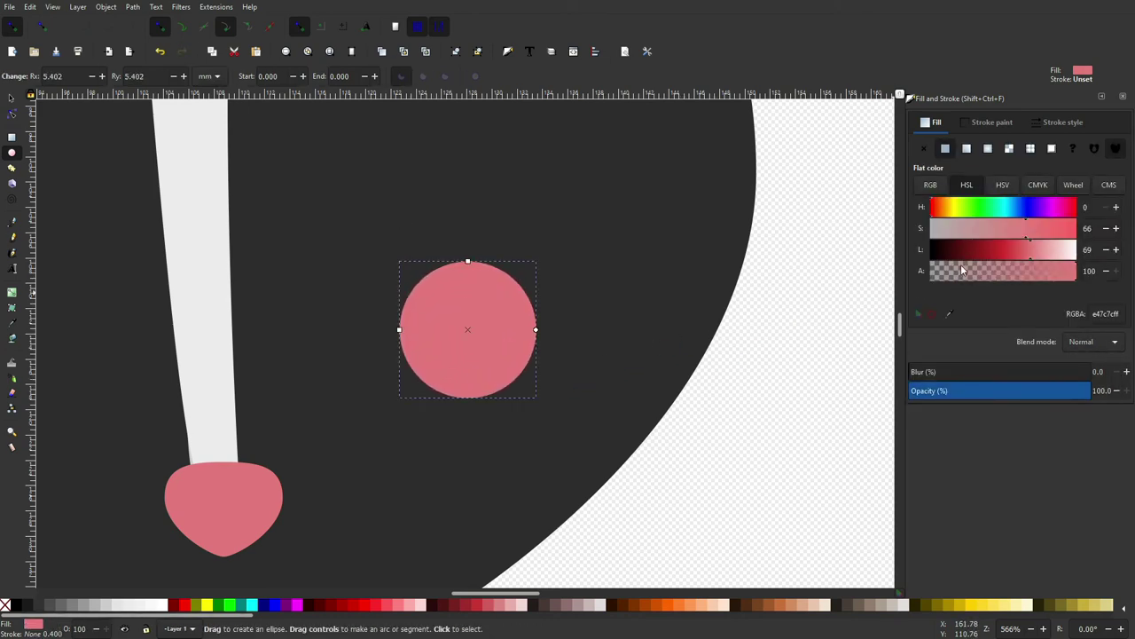
{"action": "left_click", "coordinate": [16, 605]}
{"action": "left_click", "coordinate": [12, 101]}
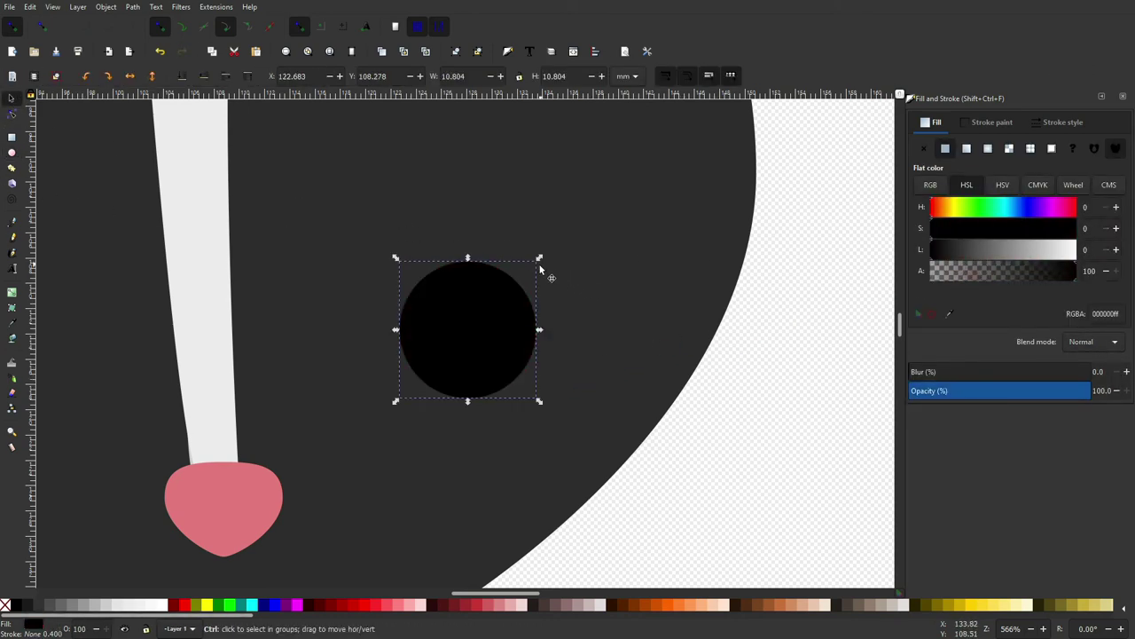
{"action": "left_click_drag", "start_coordinate": [539, 268], "coordinate": [572, 226]}
{"action": "left_click_drag", "start_coordinate": [476, 301], "coordinate": [386, 310]}
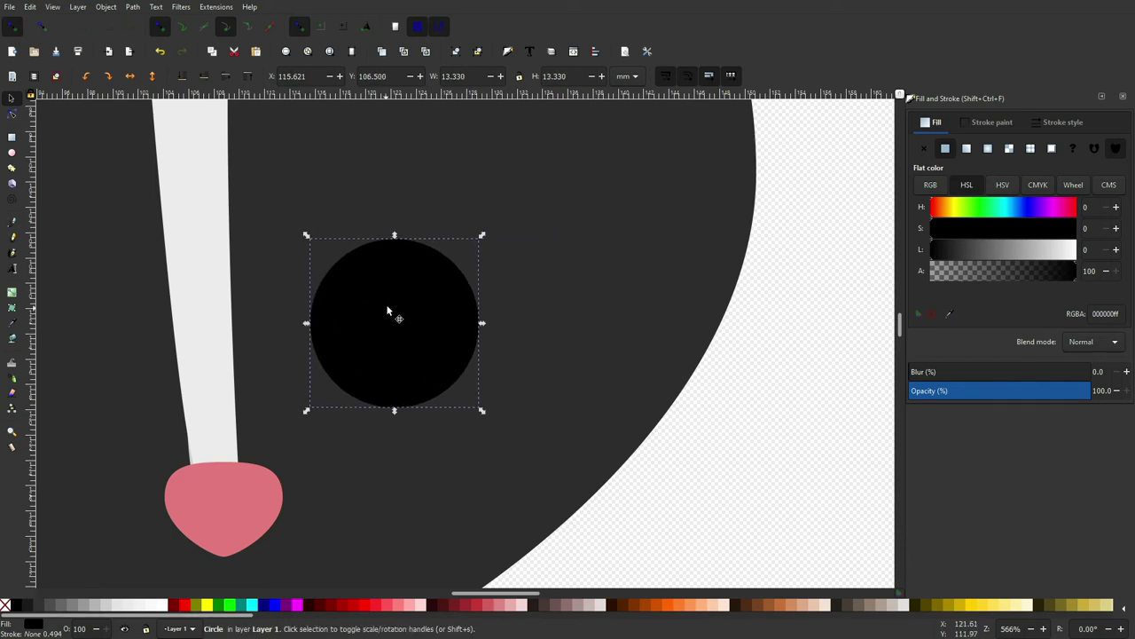
Step: Give an eye circle the small skunk's light-blue, enlarge it slightly and send it behind the black one
{"action": "scroll", "coordinate": [449, 302], "scroll_direction": "down", "scroll_amount": 3}
{"action": "scroll", "coordinate": [440, 312], "scroll_direction": "down", "scroll_amount": 2}
{"action": "scroll", "coordinate": [475, 251], "scroll_direction": "up", "scroll_amount": 6}
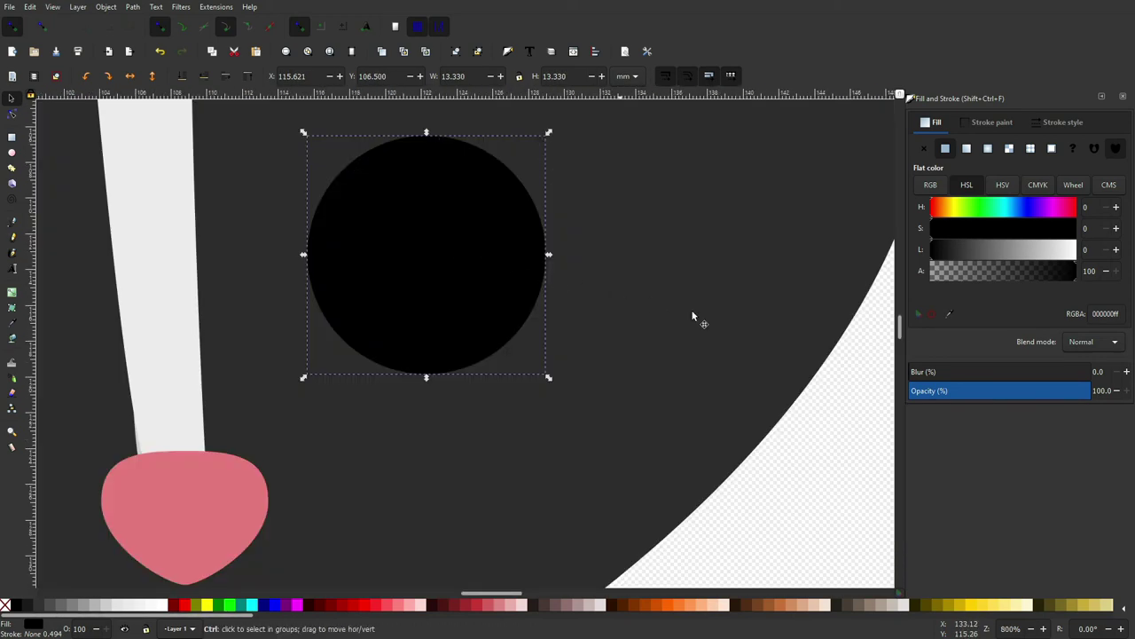
{"action": "left_click", "coordinate": [949, 315]}
{"action": "scroll", "coordinate": [716, 338], "scroll_direction": "down", "scroll_amount": 4}
{"action": "scroll", "coordinate": [636, 388], "scroll_direction": "down", "scroll_amount": 2}
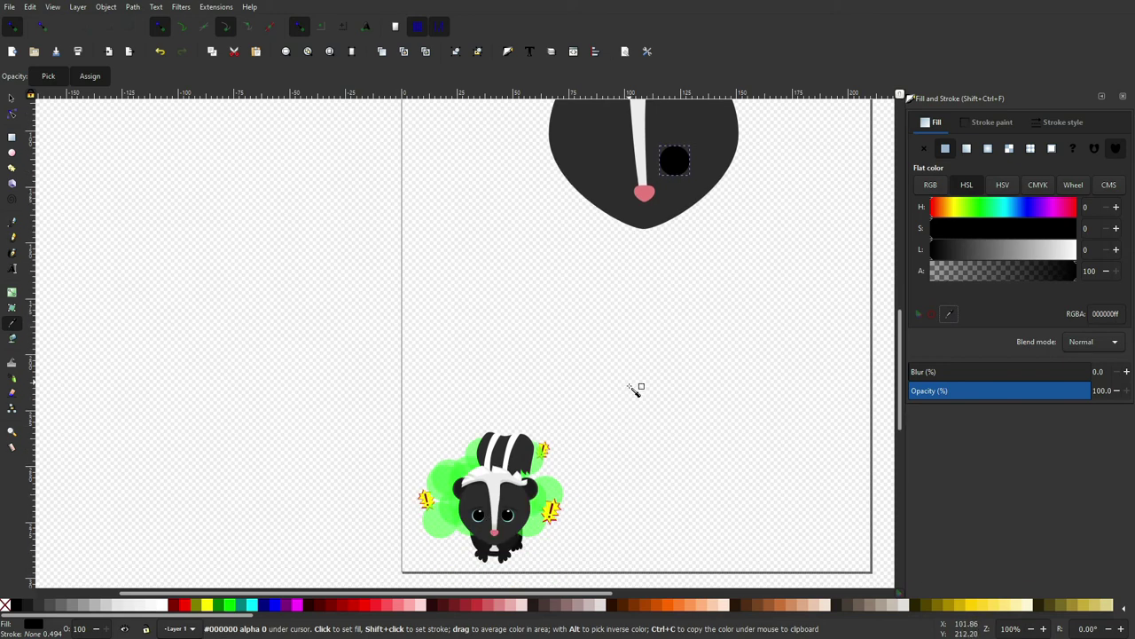
{"action": "scroll", "coordinate": [513, 514], "scroll_direction": "up", "scroll_amount": 2}
{"action": "left_click", "coordinate": [493, 489]}
{"action": "scroll", "coordinate": [588, 363], "scroll_direction": "down", "scroll_amount": 6}
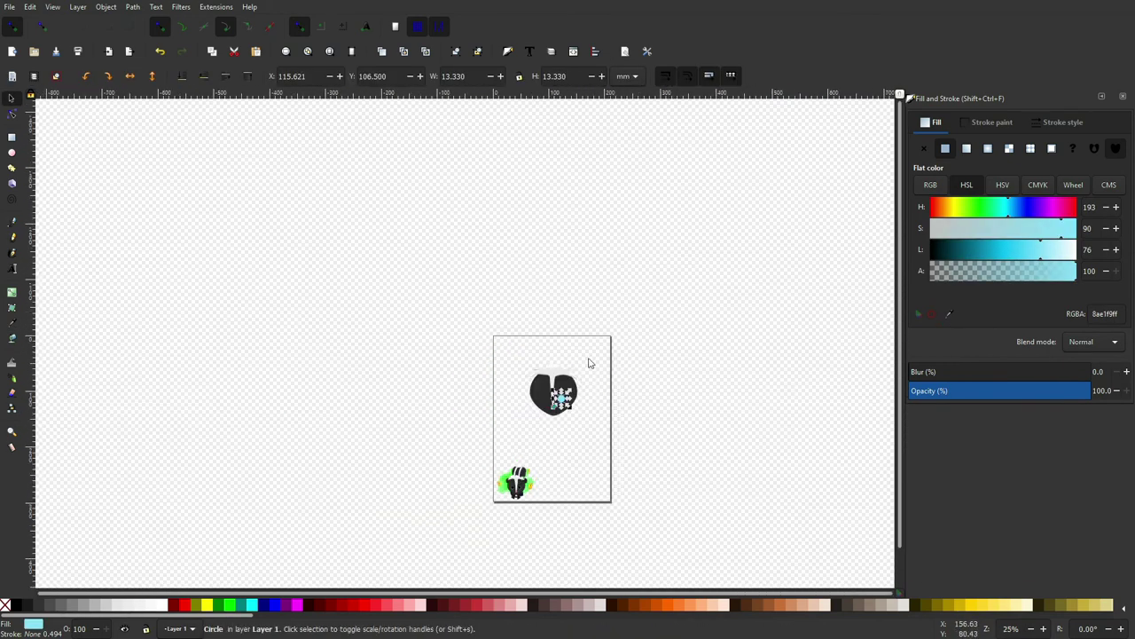
{"action": "scroll", "coordinate": [578, 436], "scroll_direction": "up", "scroll_amount": 4}
{"action": "scroll", "coordinate": [578, 435], "scroll_direction": "up", "scroll_amount": 3}
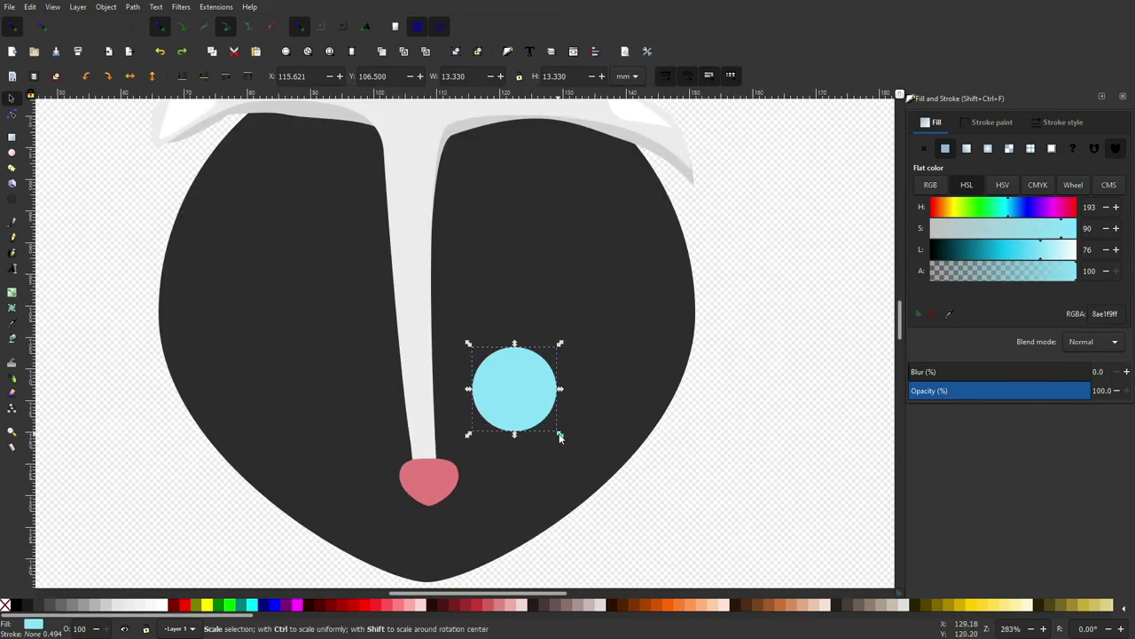
{"action": "left_click_drag", "start_coordinate": [560, 436], "coordinate": [564, 444]}
{"action": "key", "text": "Page_Down"}
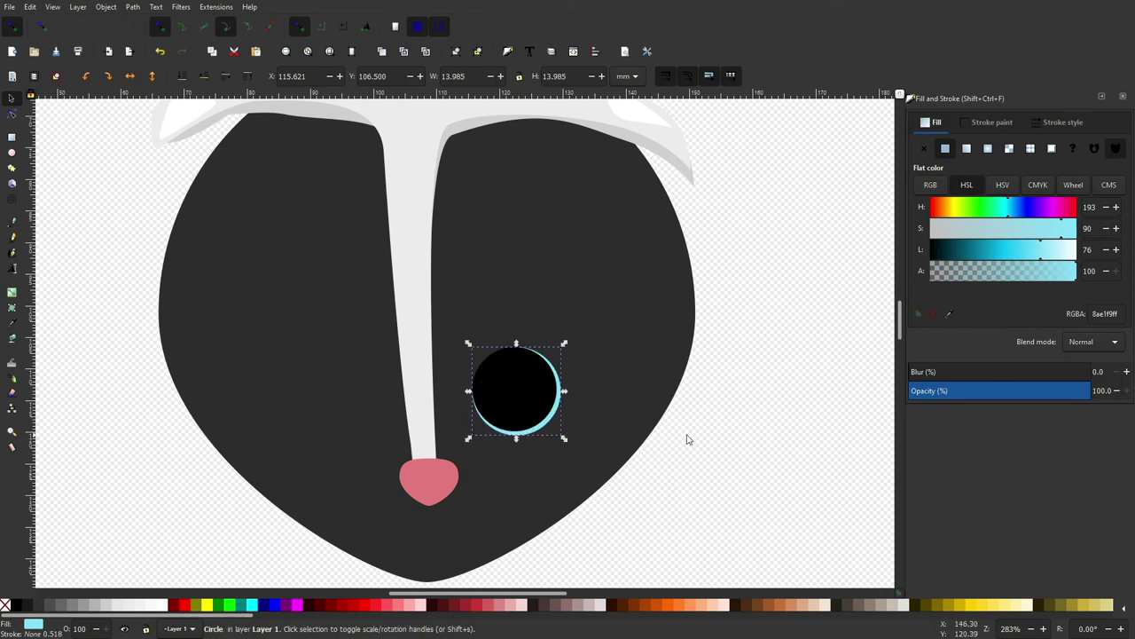
{"action": "key", "text": "Escape"}
Step: Shrink the black circle so a light-blue crescent rim shows around it
{"action": "scroll", "coordinate": [694, 414], "scroll_direction": "down", "scroll_amount": 2}
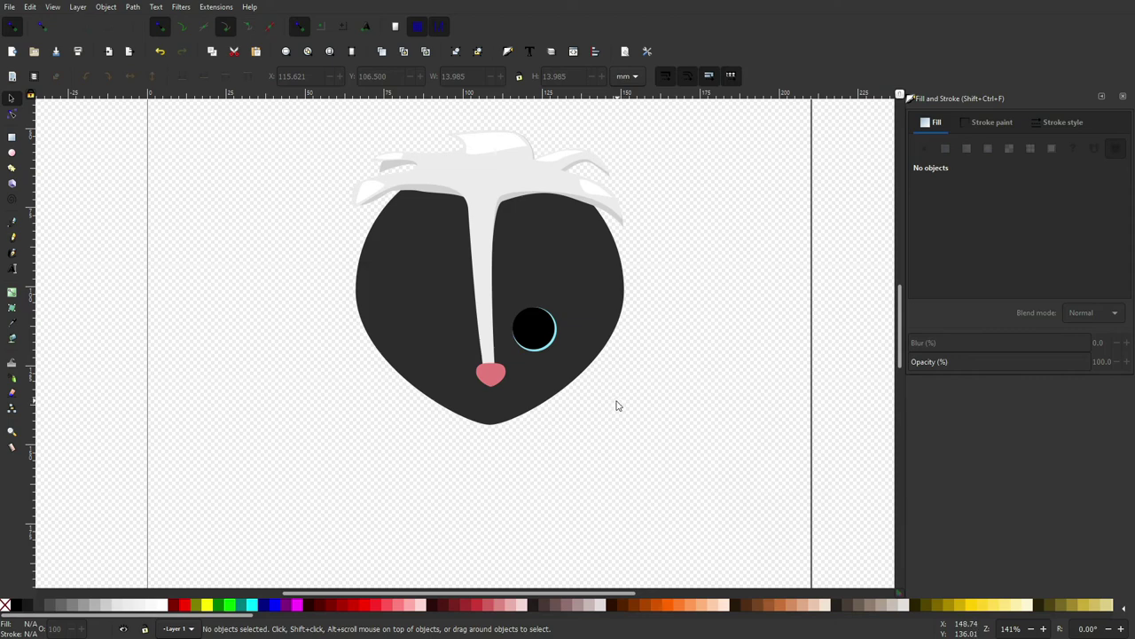
{"action": "scroll", "coordinate": [618, 405], "scroll_direction": "down", "scroll_amount": 2}
{"action": "scroll", "coordinate": [651, 324], "scroll_direction": "up", "scroll_amount": 3}
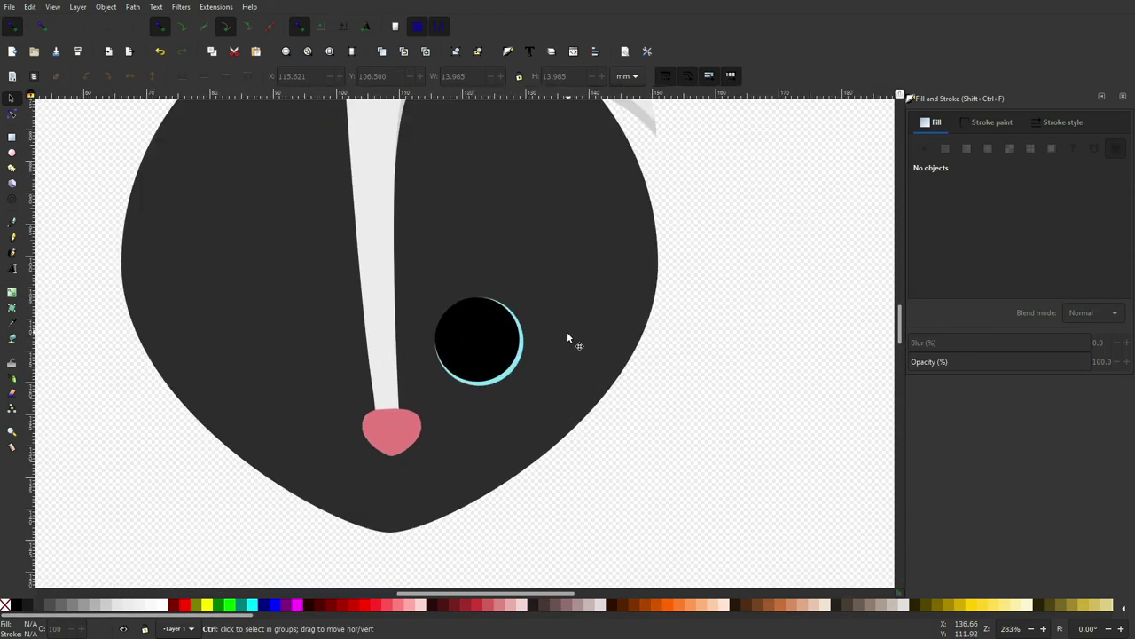
{"action": "scroll", "coordinate": [567, 331], "scroll_direction": "up", "scroll_amount": 3}
{"action": "left_click", "coordinate": [496, 346]}
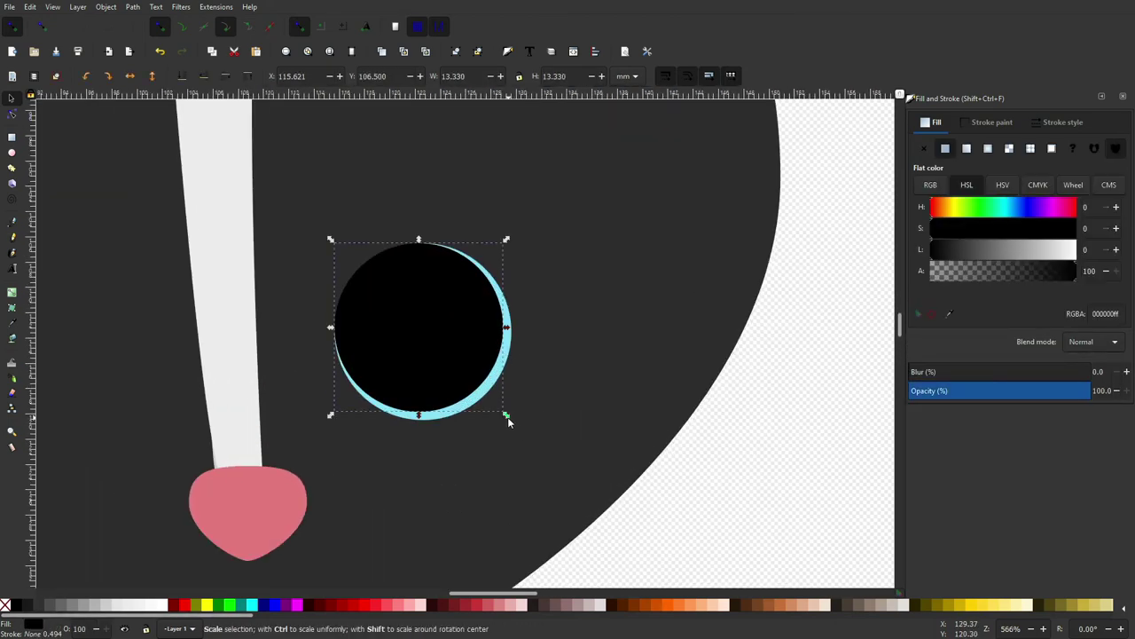
{"action": "mouse_move", "coordinate": [507, 414]}
{"action": "left_mouse_down"}
{"action": "mouse_move", "coordinate": [463, 342]}
{"action": "mouse_move", "coordinate": [547, 411]}
{"action": "left_mouse_up"}
{"action": "key", "text": "Escape"}
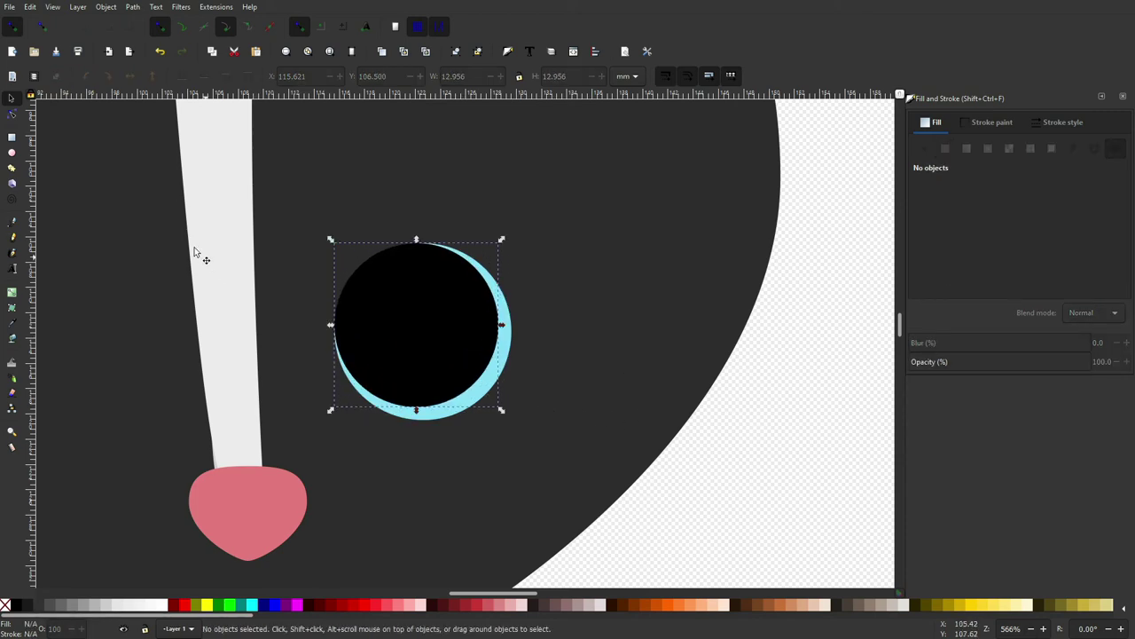
Step: Draw a small white highlight ellipse on the eye
{"action": "key", "text": "e"}
{"action": "scroll", "coordinate": [449, 325], "scroll_direction": "down", "scroll_amount": 1}
{"action": "scroll", "coordinate": [339, 335], "scroll_direction": "up", "scroll_amount": 2}
{"action": "mouse_move", "coordinate": [340, 337]}
{"action": "left_mouse_down"}
{"action": "mouse_move", "coordinate": [393, 360]}
{"action": "mouse_move", "coordinate": [382, 333]}
{"action": "left_mouse_up"}
{"action": "key", "text": "s"}
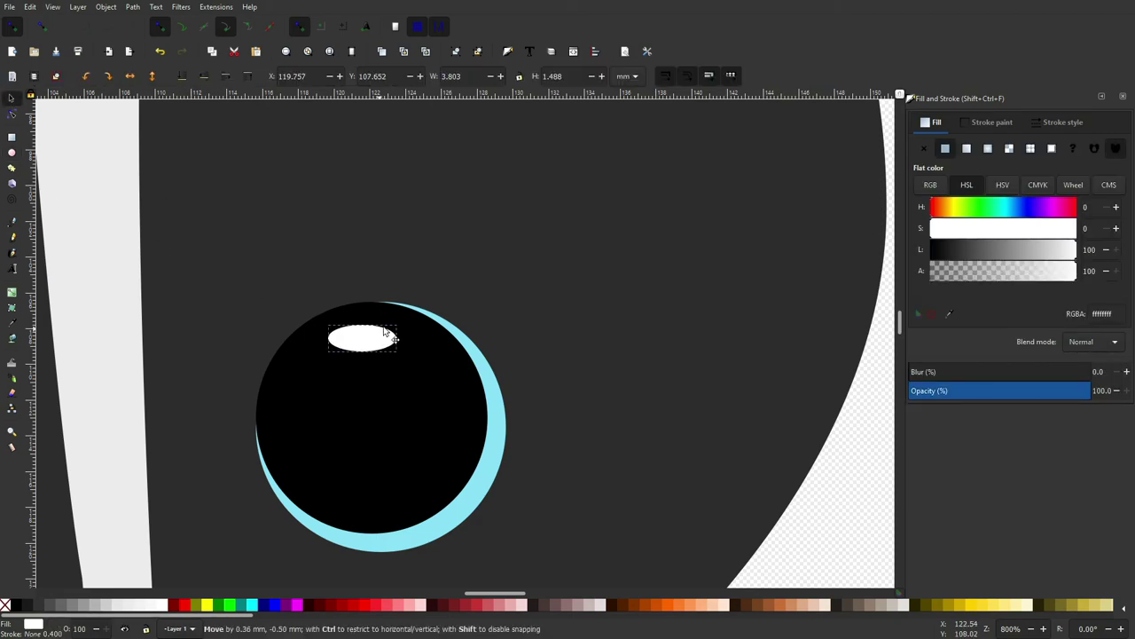
Step: Group the black circle, blue rim and highlight into one eye
{"action": "scroll", "coordinate": [443, 380], "scroll_direction": "down", "scroll_amount": 3}
{"action": "left_click", "coordinate": [443, 380], "text": "shift"}
{"action": "right_click", "coordinate": [443, 378]}
{"action": "left_click", "coordinate": [466, 305]}
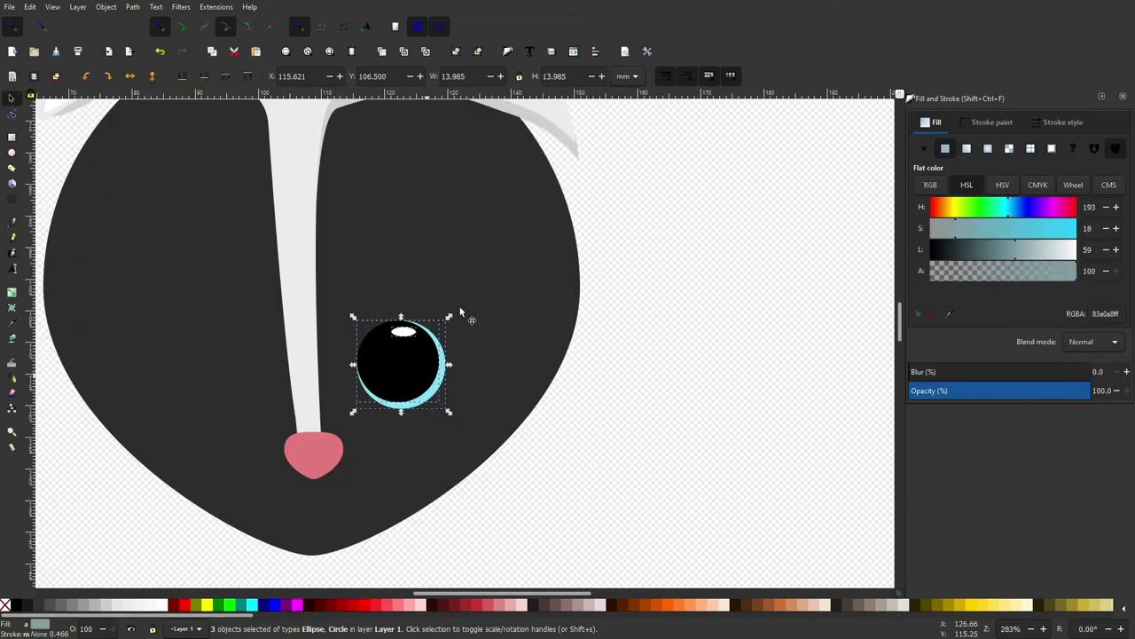
{"action": "left_click", "coordinate": [440, 392]}
Step: Duplicate the eye, place the copy left of the stripe and ungroup it
{"action": "key", "text": "ctrl+d"}
{"action": "scroll", "coordinate": [440, 392], "scroll_direction": "down", "scroll_amount": 1}
{"action": "left_click_drag", "start_coordinate": [392, 293], "coordinate": [240, 289]}
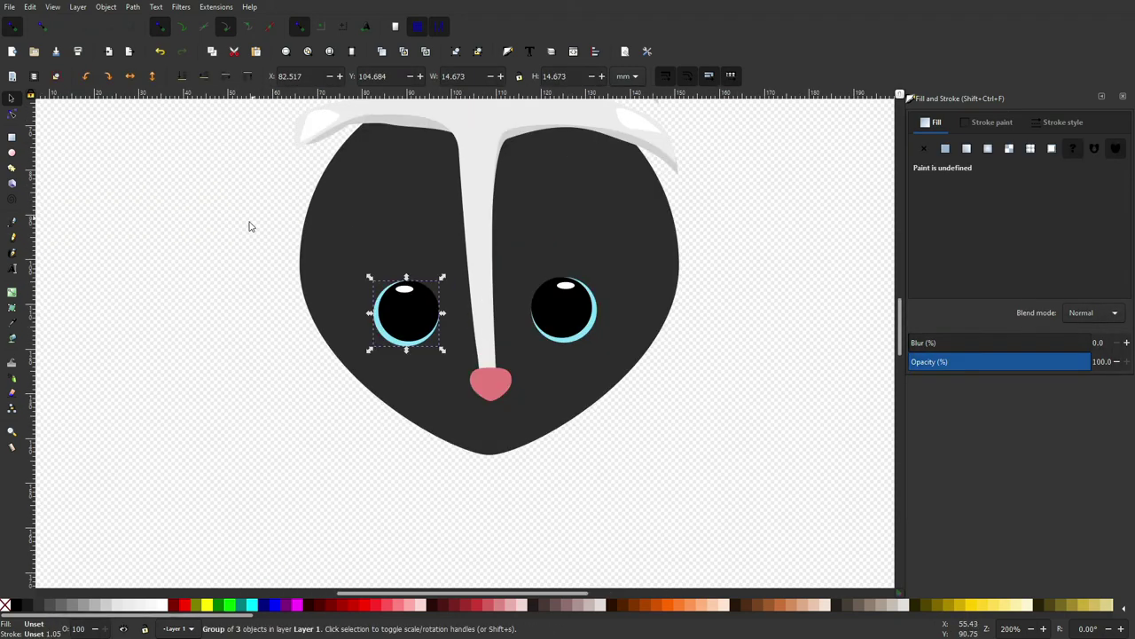
{"action": "scroll", "coordinate": [416, 294], "scroll_direction": "up", "scroll_amount": 1}
{"action": "right_click", "coordinate": [390, 268]}
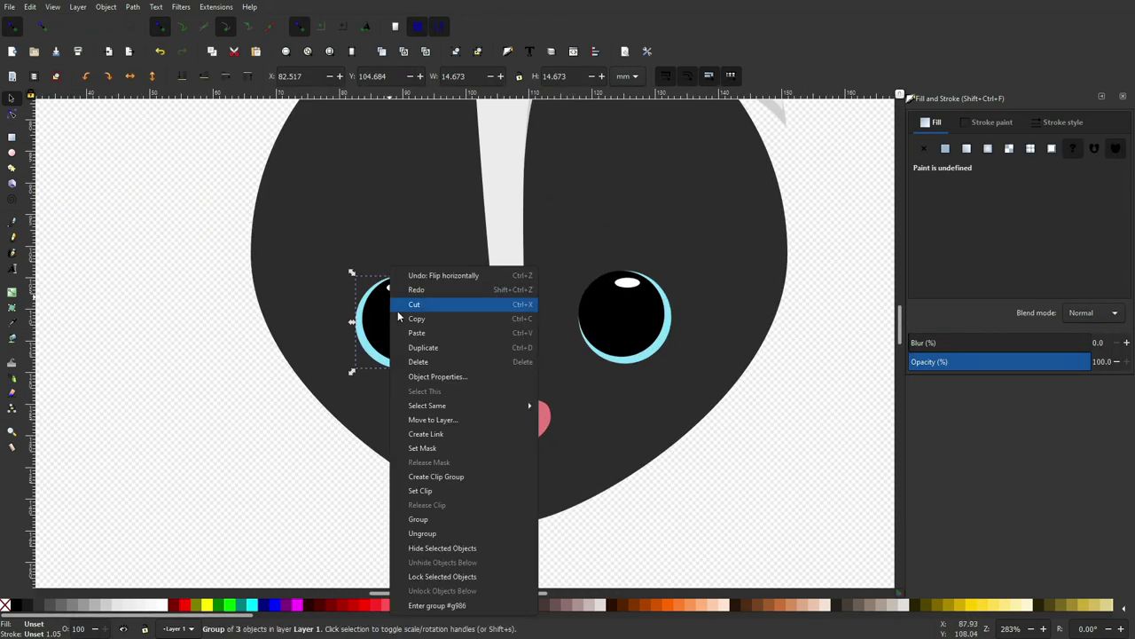
{"action": "left_click", "coordinate": [421, 534]}
Step: Shift the left eye's white highlight into position
{"action": "left_click", "coordinate": [230, 412]}
{"action": "scroll", "coordinate": [405, 258], "scroll_direction": "up", "scroll_amount": 2}
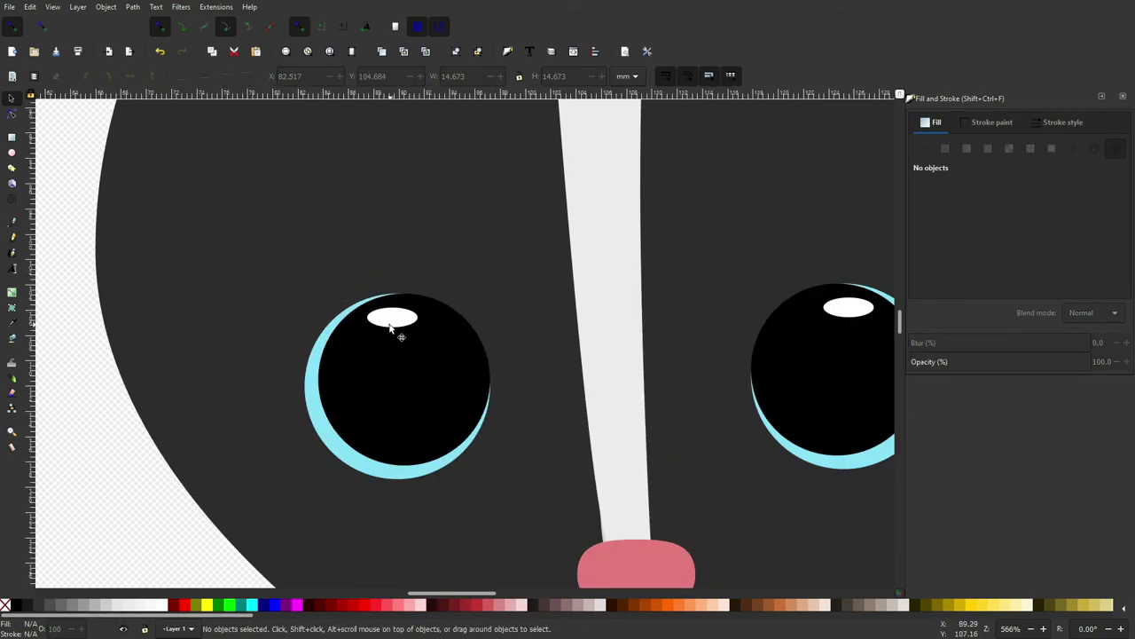
{"action": "left_click_drag", "start_coordinate": [393, 322], "coordinate": [420, 319]}
{"action": "left_click", "coordinate": [331, 366], "text": "shift"}
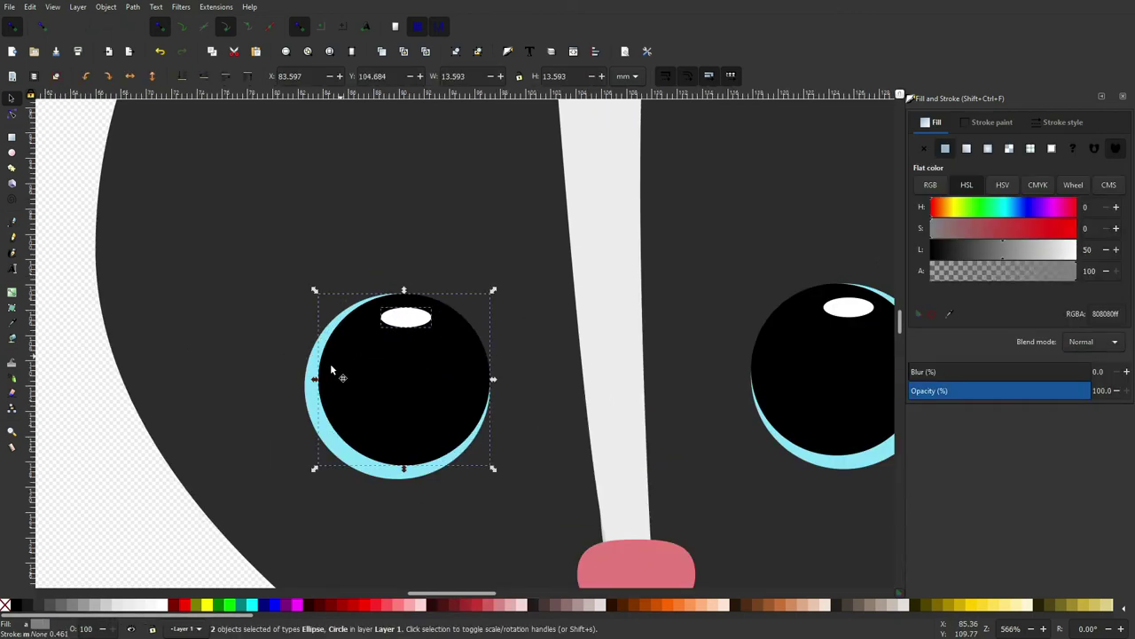
{"action": "left_click", "coordinate": [171, 220]}
{"action": "scroll", "coordinate": [170, 219], "scroll_direction": "down", "scroll_amount": 1}
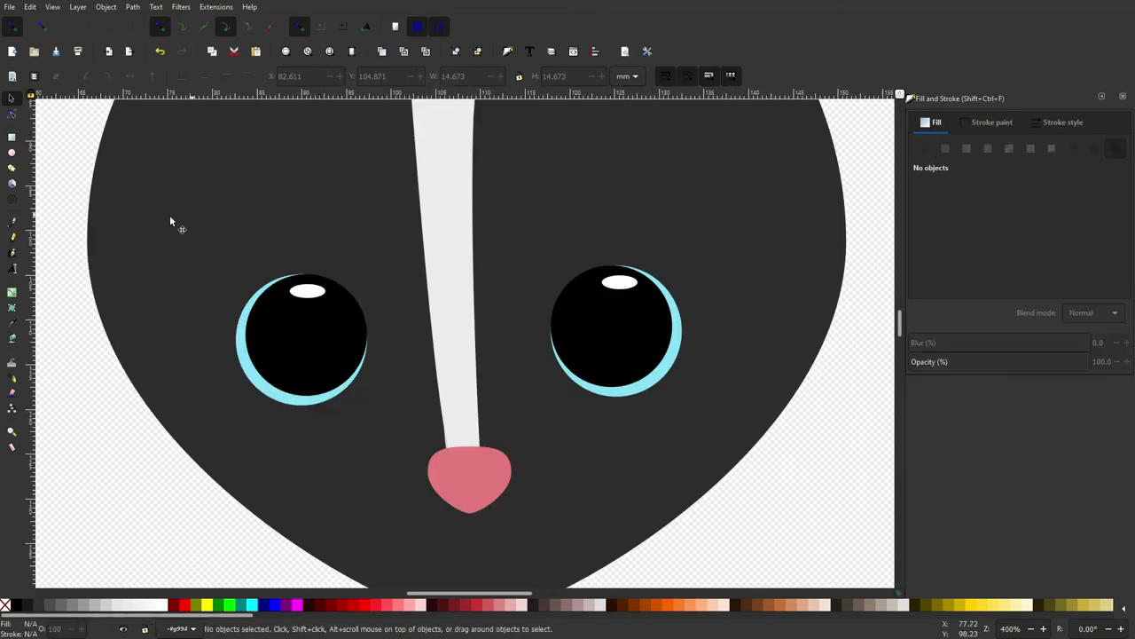
{"action": "left_click", "coordinate": [13, 222]}
{"action": "scroll", "coordinate": [182, 231], "scroll_direction": "up", "scroll_amount": 2}
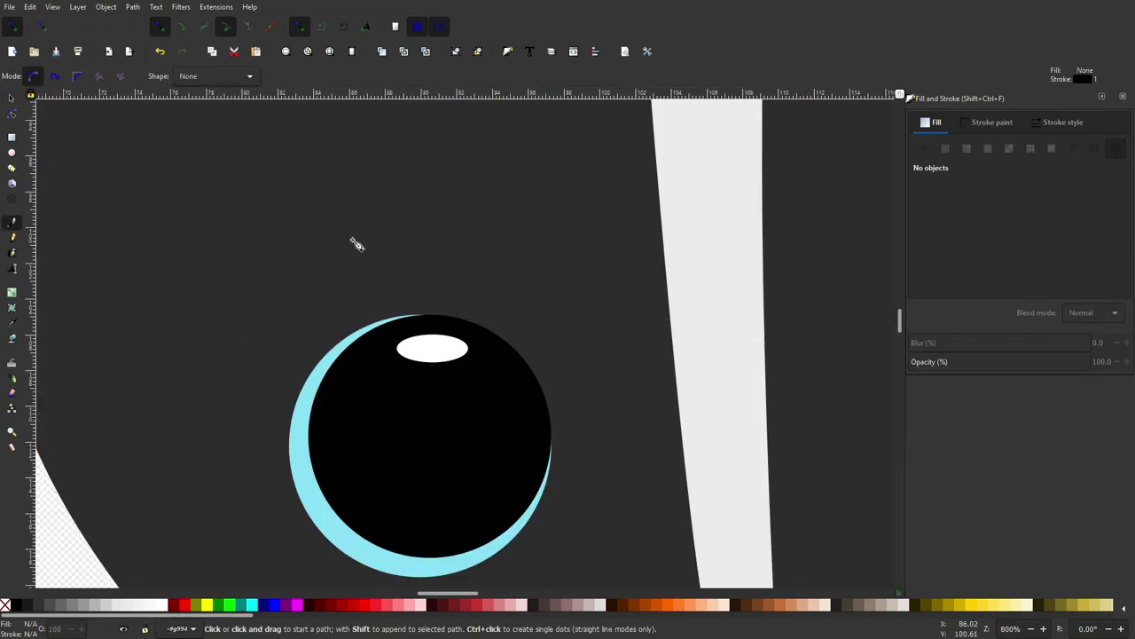
Step: Draw a closed, curved eyebrow shape with a pointed tip using the Bezier tool
{"action": "left_click", "coordinate": [467, 191]}
{"action": "left_click_drag", "start_coordinate": [231, 258], "coordinate": [181, 306]}
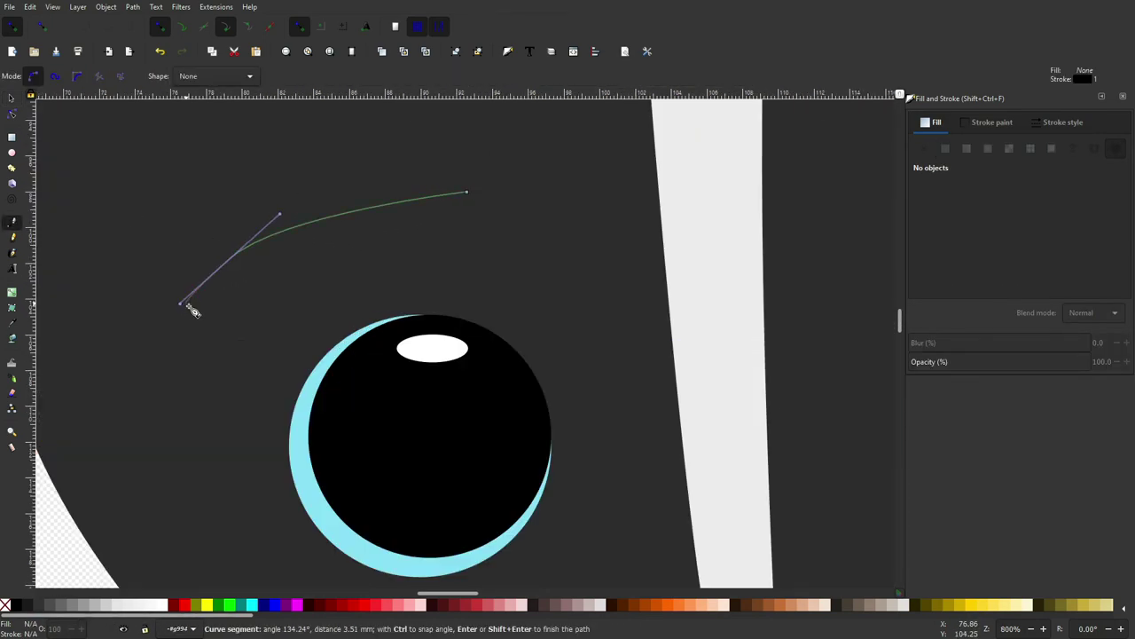
{"action": "left_click", "coordinate": [178, 315]}
{"action": "left_click_drag", "start_coordinate": [336, 246], "coordinate": [465, 229]}
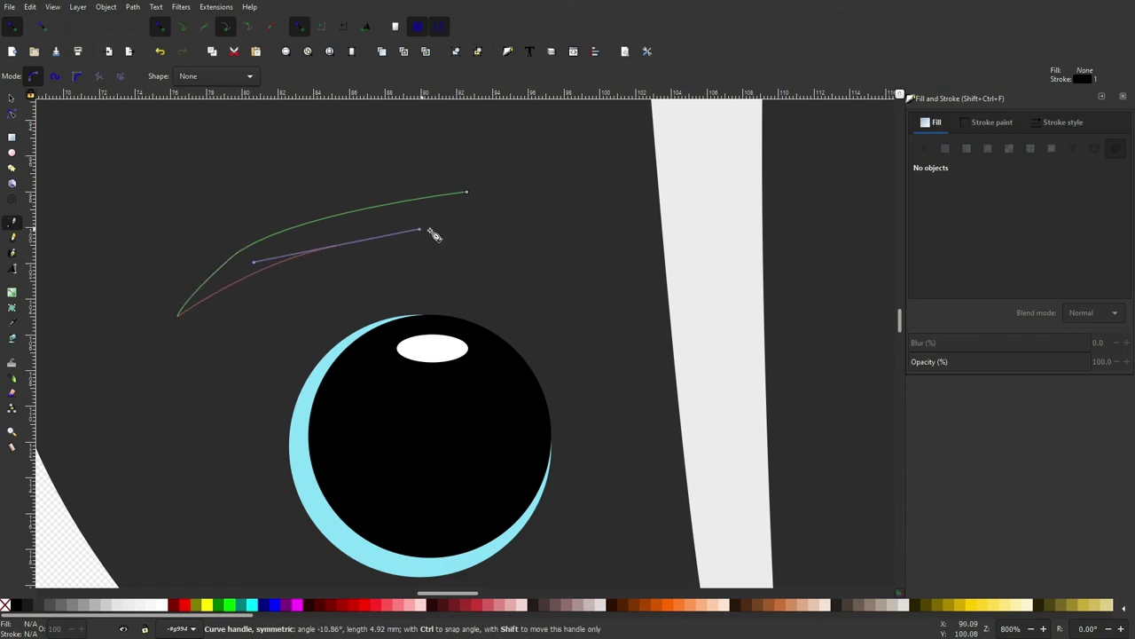
{"action": "left_click", "coordinate": [479, 232]}
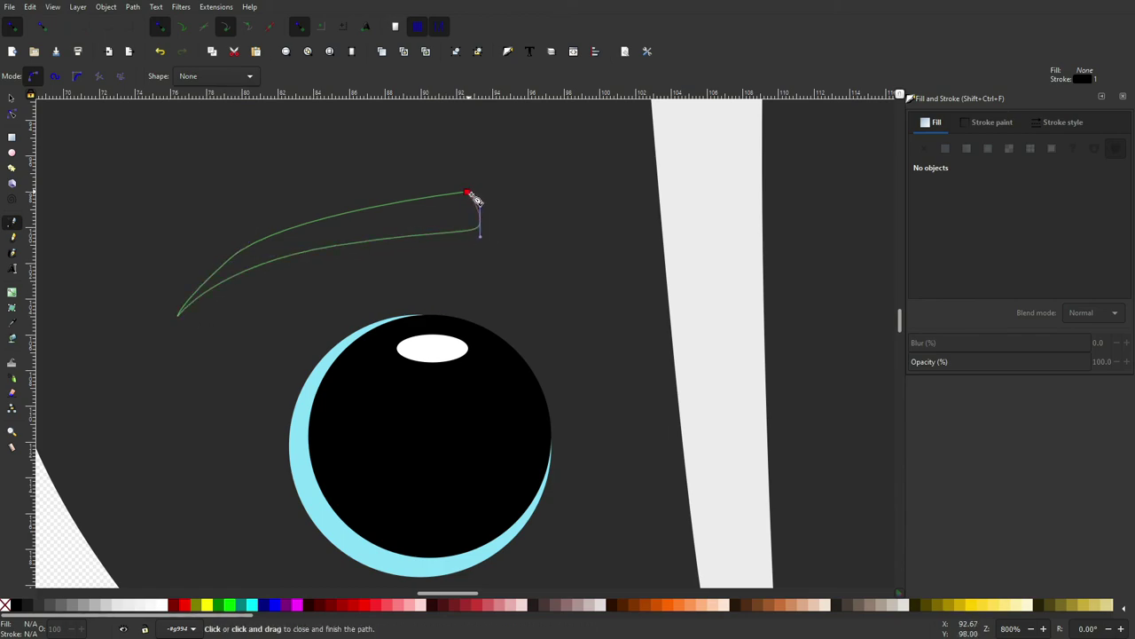
{"action": "left_click", "coordinate": [467, 193]}
Step: Fill the eyebrow with dark #1e1e1e via the dropper and move it above the left eye
{"action": "key", "text": "5"}
{"action": "key", "text": "d"}
{"action": "scroll", "coordinate": [650, 424], "scroll_direction": "up", "scroll_amount": 3}
{"action": "scroll", "coordinate": [576, 461], "scroll_direction": "up", "scroll_amount": 3}
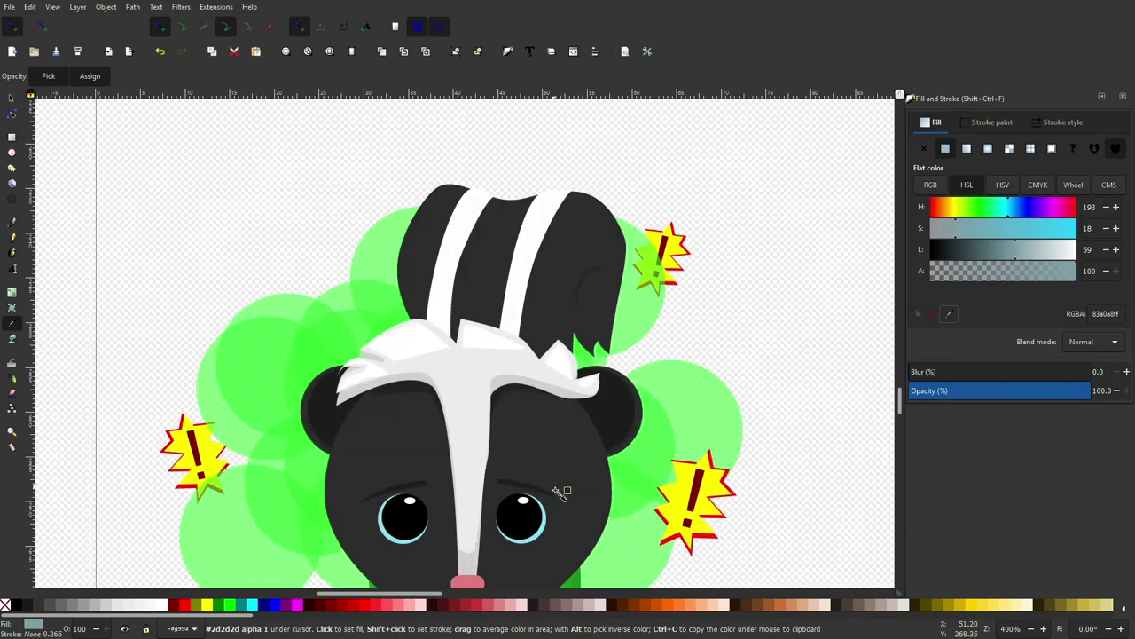
{"action": "scroll", "coordinate": [497, 500], "scroll_direction": "up", "scroll_amount": 3}
{"action": "left_click", "coordinate": [496, 491]}
{"action": "key", "text": "5"}
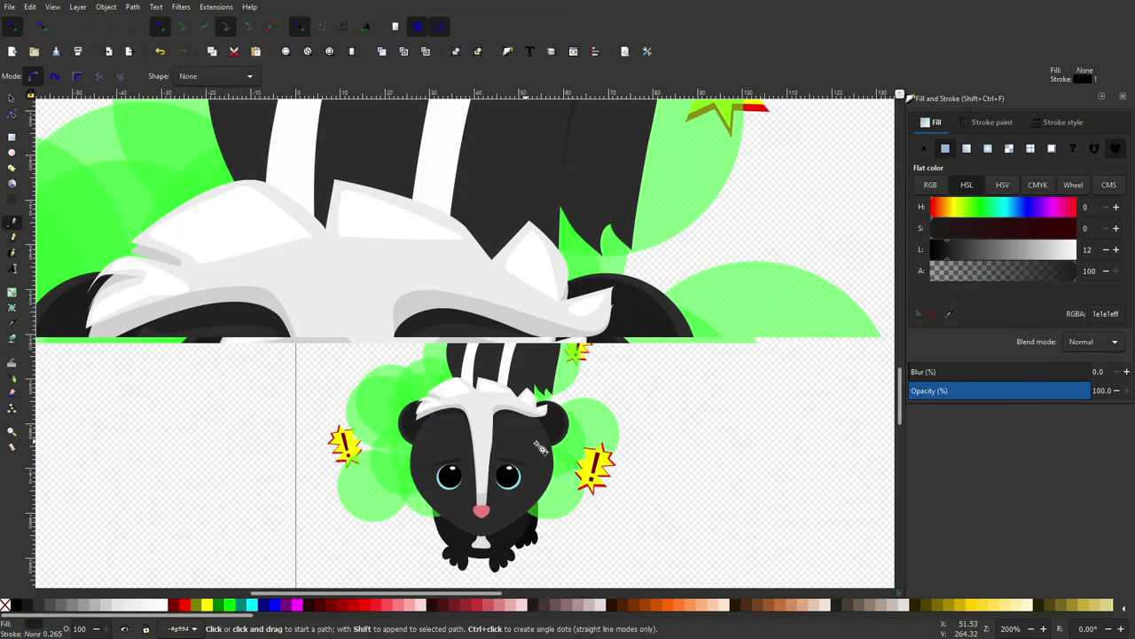
{"action": "scroll", "coordinate": [639, 316], "scroll_direction": "up", "scroll_amount": 5}
{"action": "key", "text": "s"}
{"action": "left_click_drag", "start_coordinate": [220, 166], "coordinate": [708, 182]}
Step: Duplicate the eyebrow, mirror it horizontally and place it above the right eye
{"action": "key", "text": "ctrl+d"}
{"action": "left_click", "coordinate": [133, 76]}
{"action": "scroll", "coordinate": [511, 177], "scroll_direction": "right", "scroll_amount": 3}
{"action": "left_click_drag", "start_coordinate": [511, 176], "coordinate": [574, 135]}
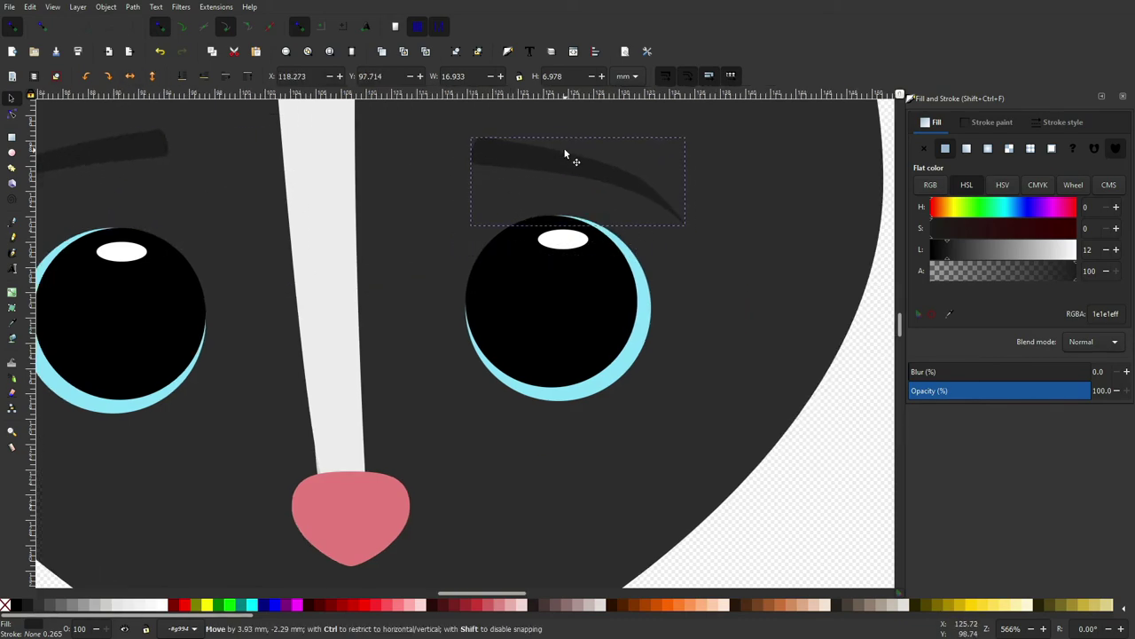
{"action": "scroll", "coordinate": [574, 135], "scroll_direction": "down", "scroll_amount": 3}
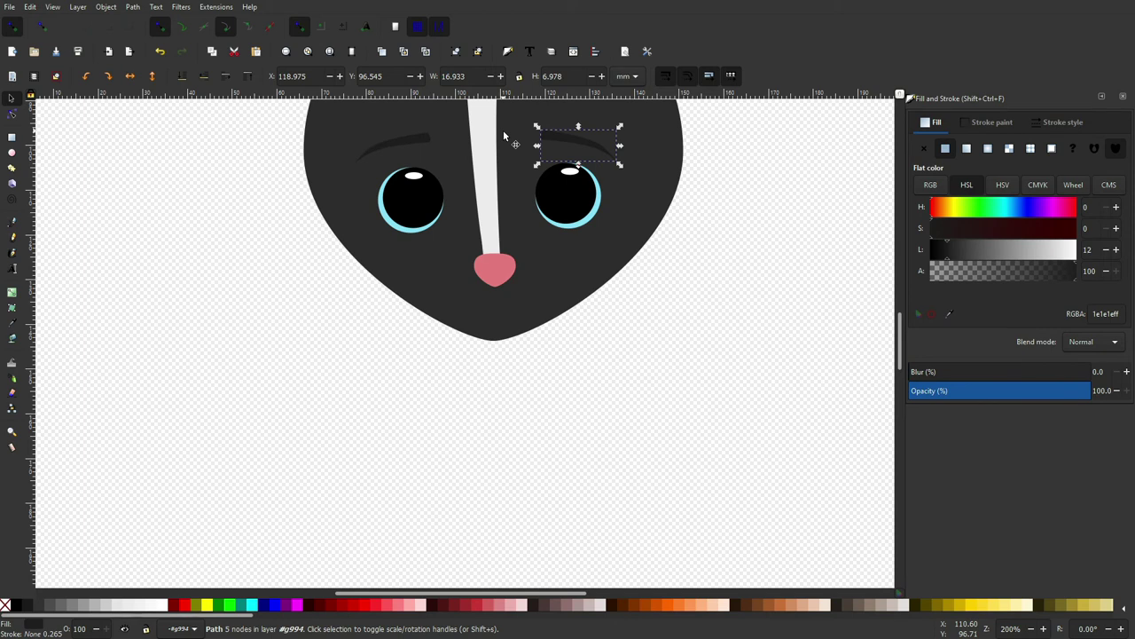
{"action": "left_click", "coordinate": [780, 222]}
{"action": "scroll", "coordinate": [785, 222], "scroll_direction": "down", "scroll_amount": 2, "text": "ctrl"}
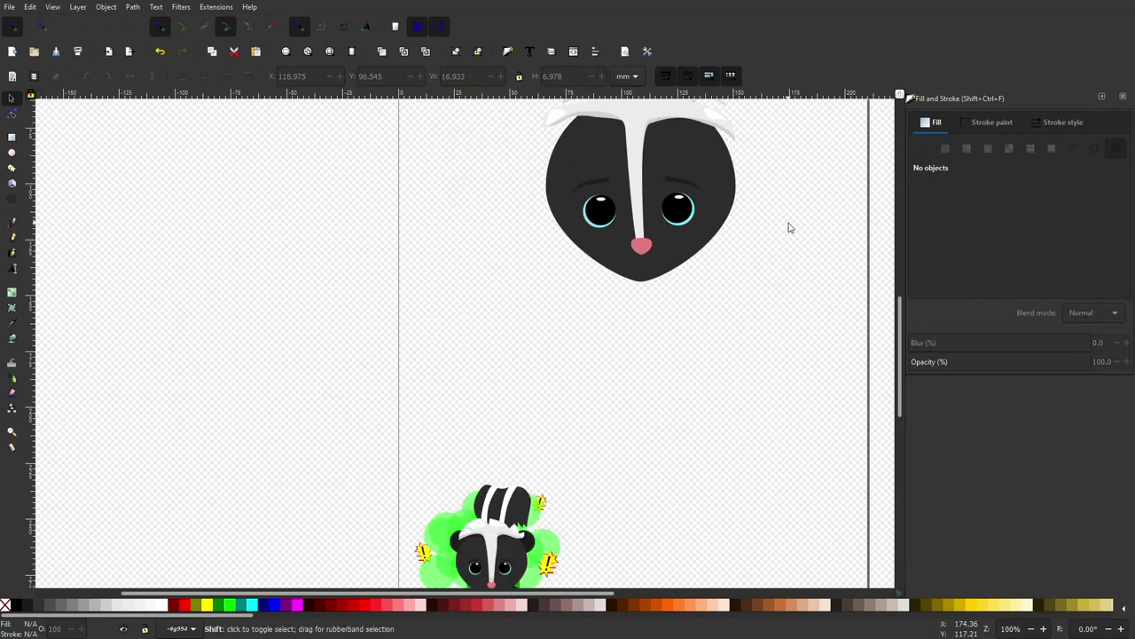
{"action": "scroll", "coordinate": [778, 205], "scroll_direction": "right", "scroll_amount": 2}
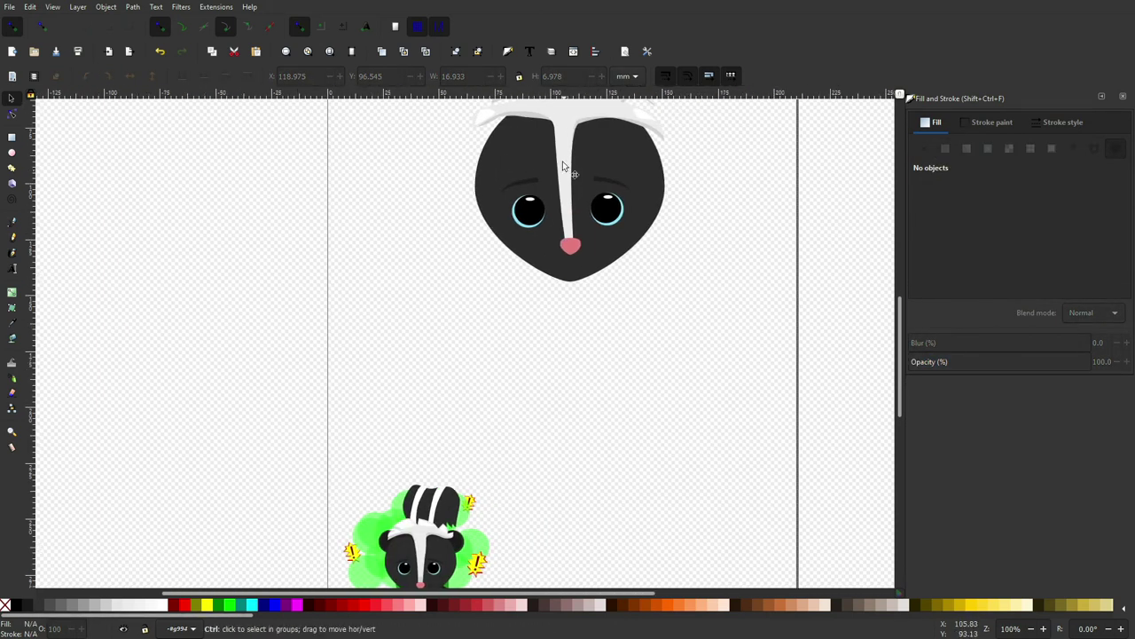
{"action": "scroll", "coordinate": [568, 196], "scroll_direction": "up", "scroll_amount": 2, "text": "ctrl"}
{"action": "scroll", "coordinate": [573, 222], "scroll_direction": "down", "scroll_amount": 1, "text": "ctrl"}
Step: Draw a circle filled with the head's dark grey and move it to the head's upper right
{"action": "key", "text": "e"}
{"action": "scroll", "coordinate": [456, 372], "scroll_direction": "up", "scroll_amount": 2}
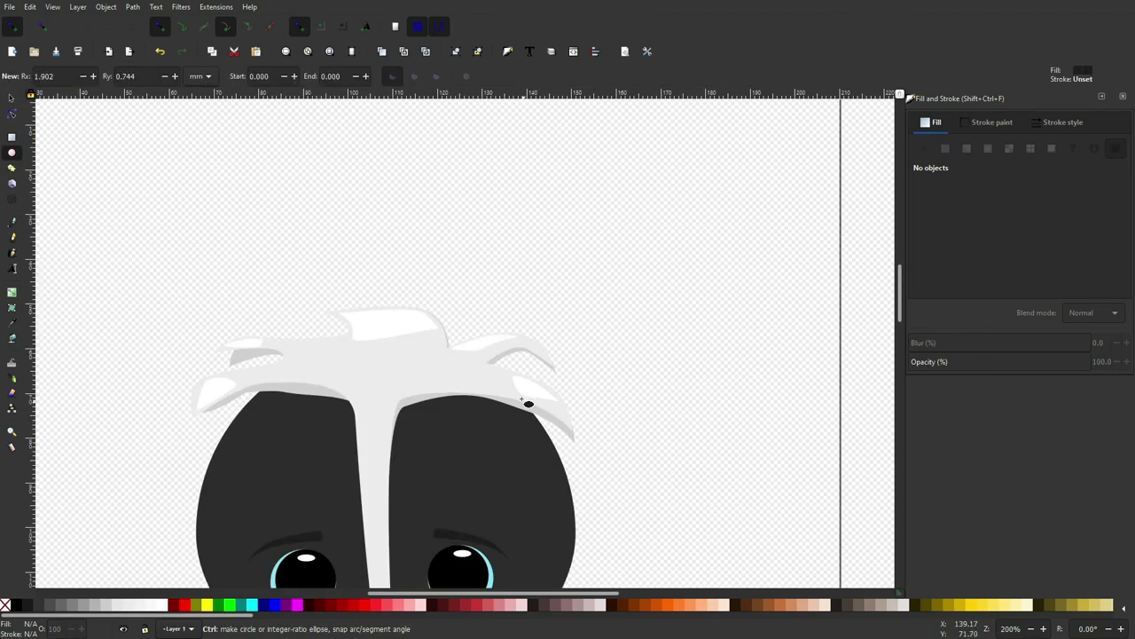
{"action": "mouse_move", "coordinate": [528, 404]}
{"action": "left_mouse_down"}
{"action": "mouse_move", "coordinate": [633, 480]}
{"action": "mouse_move", "coordinate": [630, 496]}
{"action": "mouse_move", "coordinate": [620, 489]}
{"action": "left_mouse_up"}
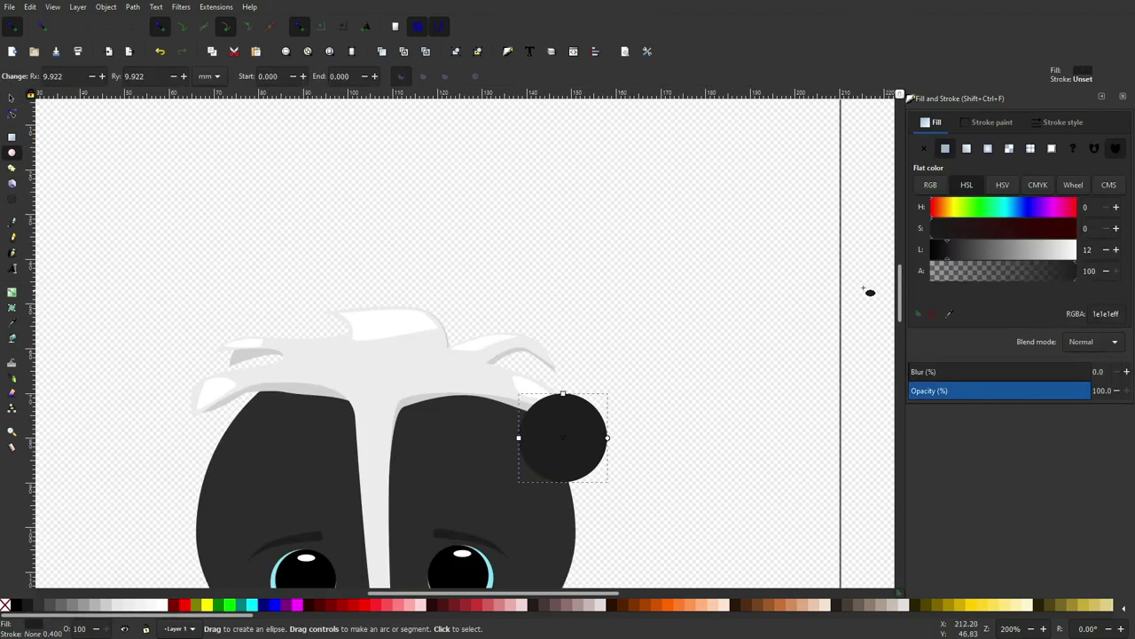
{"action": "left_click", "coordinate": [949, 313]}
{"action": "left_click", "coordinate": [482, 463]}
{"action": "key", "text": "s"}
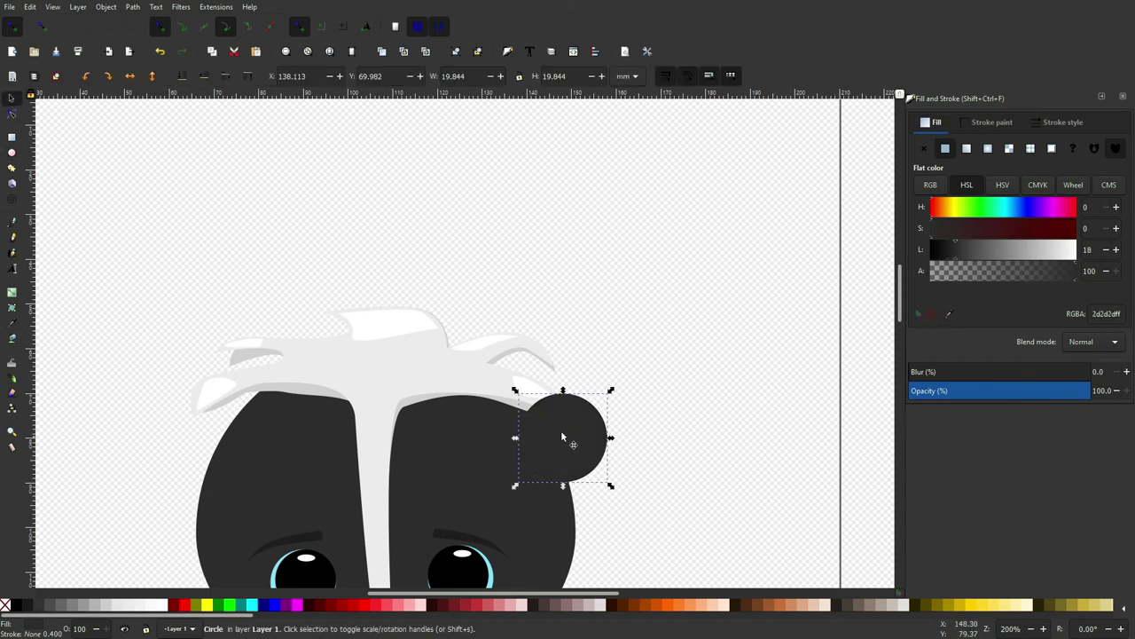
{"action": "left_click_drag", "start_coordinate": [561, 436], "coordinate": [640, 404]}
{"action": "left_click", "coordinate": [793, 306]}
Step: Shrink the small dark circle beside the head slightly
{"action": "scroll", "coordinate": [634, 373], "scroll_direction": "down", "scroll_amount": 1}
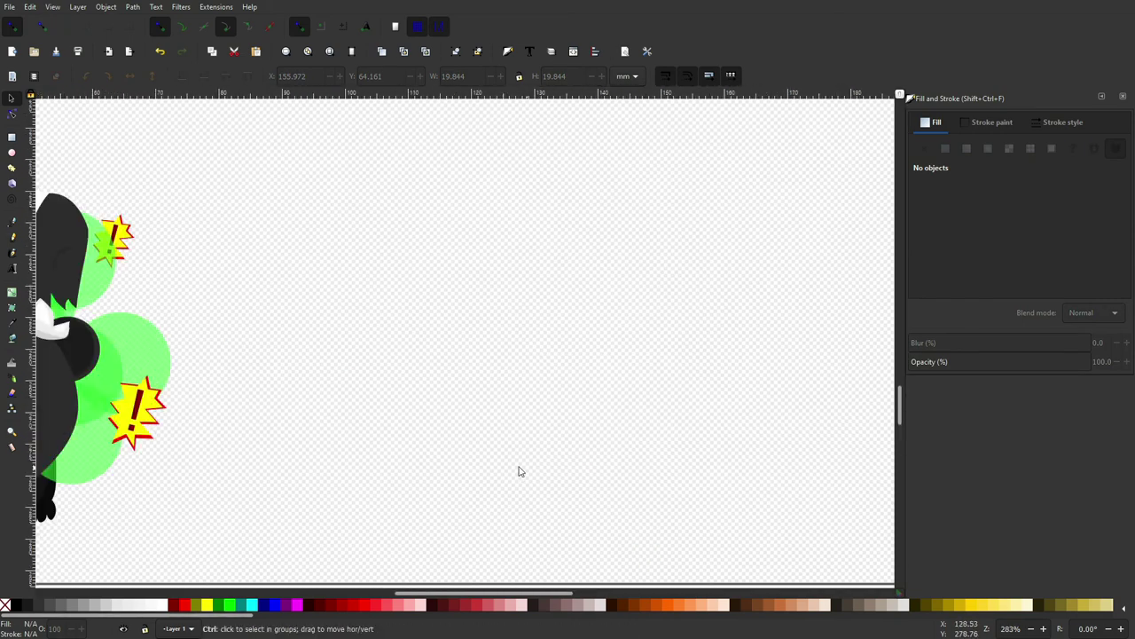
{"action": "left_click", "coordinate": [687, 215]}
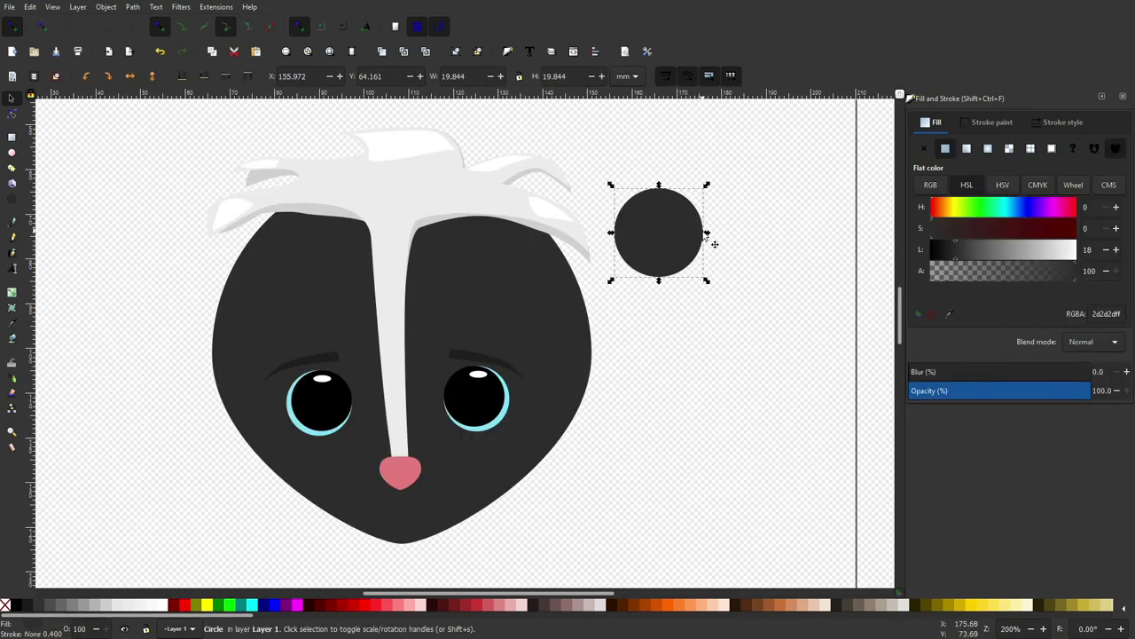
{"action": "key", "text": "plus"}
{"action": "key", "text": "plus"}
{"action": "key", "text": "plus"}
{"action": "left_click_drag", "start_coordinate": [629, 415], "coordinate": [616, 404]}
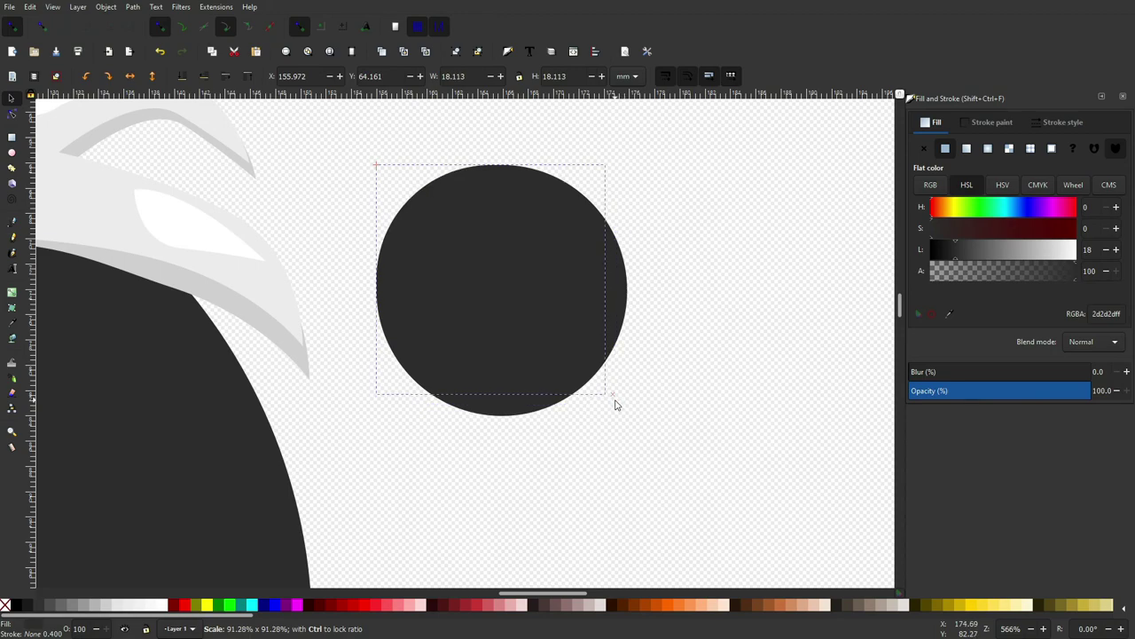
{"action": "key", "text": "d"}
{"action": "key", "text": "5"}
{"action": "scroll", "coordinate": [523, 479], "scroll_direction": "up", "scroll_amount": 5}
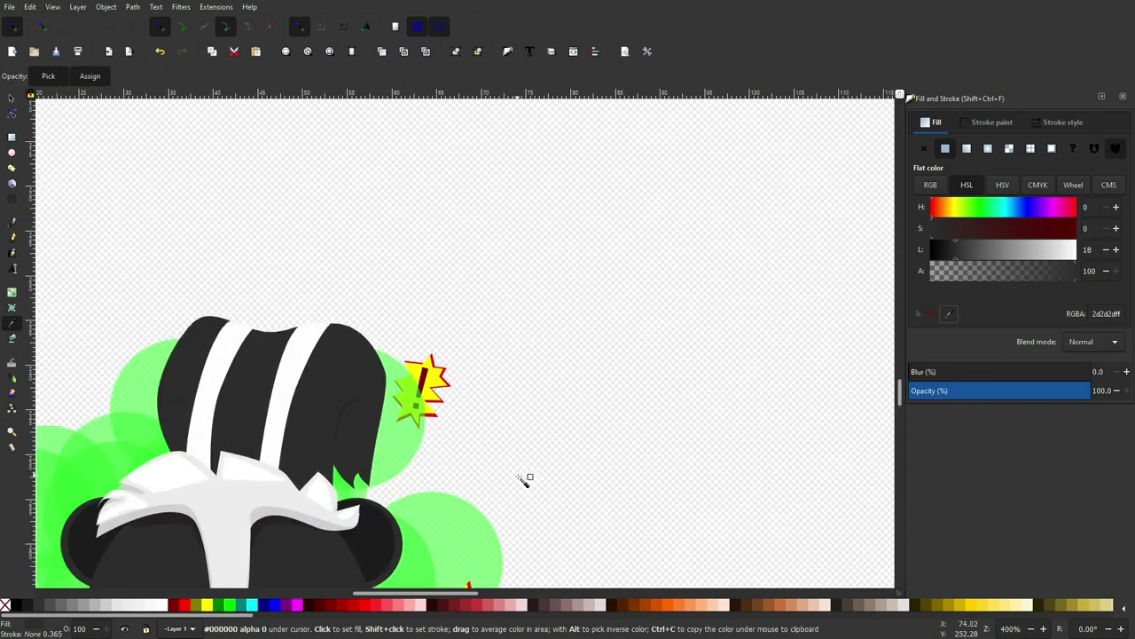
{"action": "key", "text": "s"}
{"action": "key", "text": "5"}
{"action": "scroll", "coordinate": [626, 267], "scroll_direction": "up", "scroll_amount": 4}
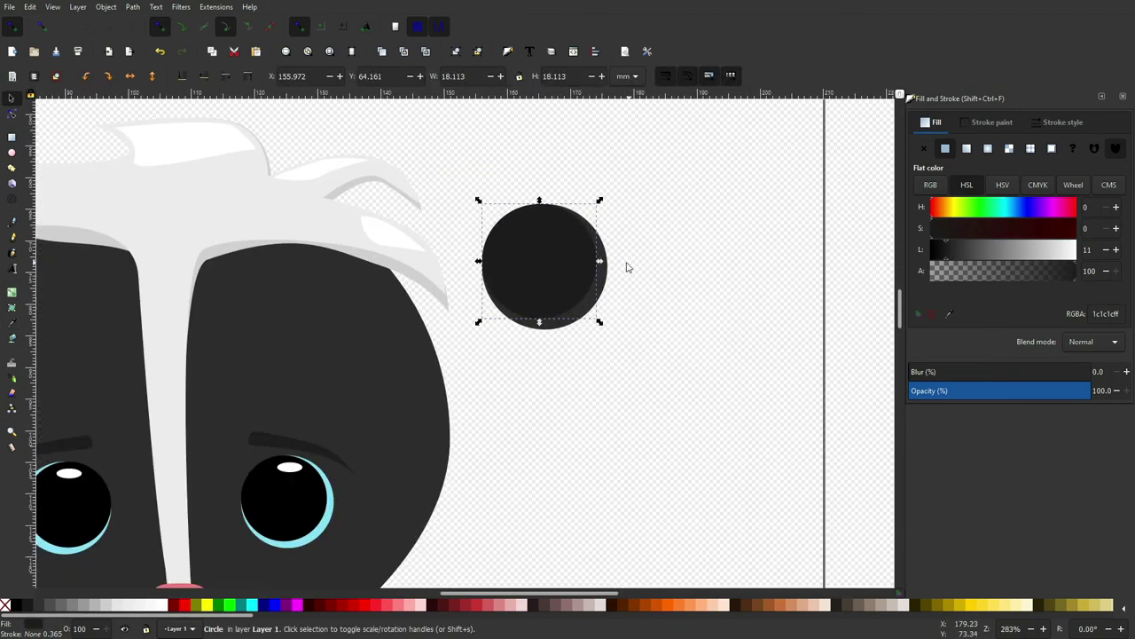
{"action": "scroll", "coordinate": [626, 267], "scroll_direction": "up", "scroll_amount": 2}
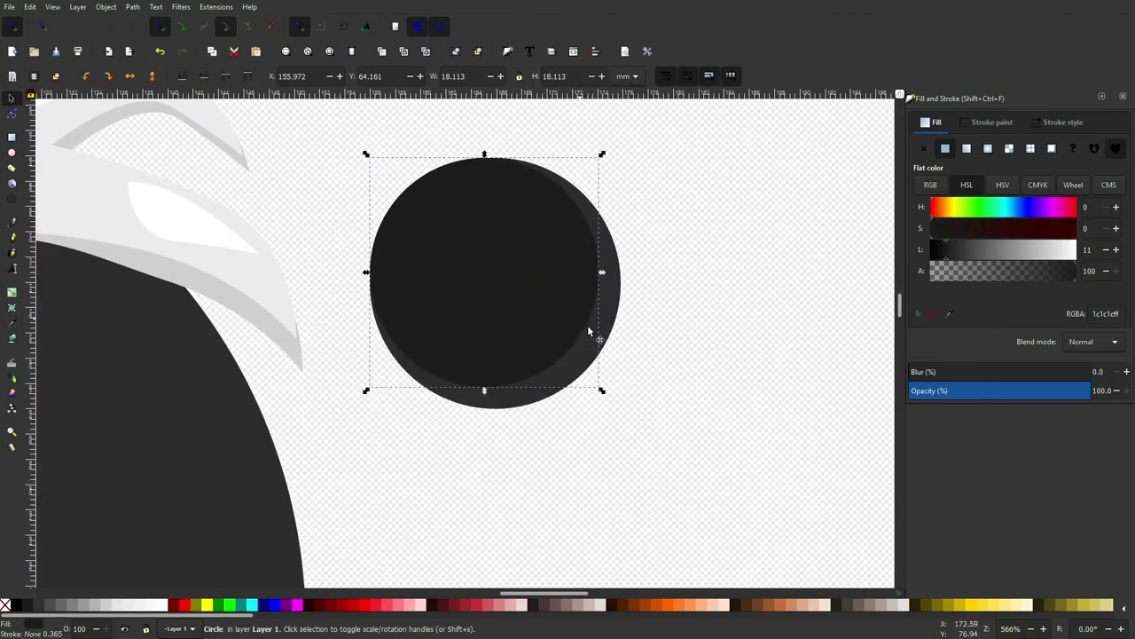
Step: Group the two circles into an ear, move it onto the head and send it behind
{"action": "right_click", "coordinate": [593, 264]}
{"action": "left_click", "coordinate": [635, 531]}
{"action": "left_click", "coordinate": [656, 305]}
{"action": "scroll", "coordinate": [656, 305], "scroll_direction": "down", "scroll_amount": 3}
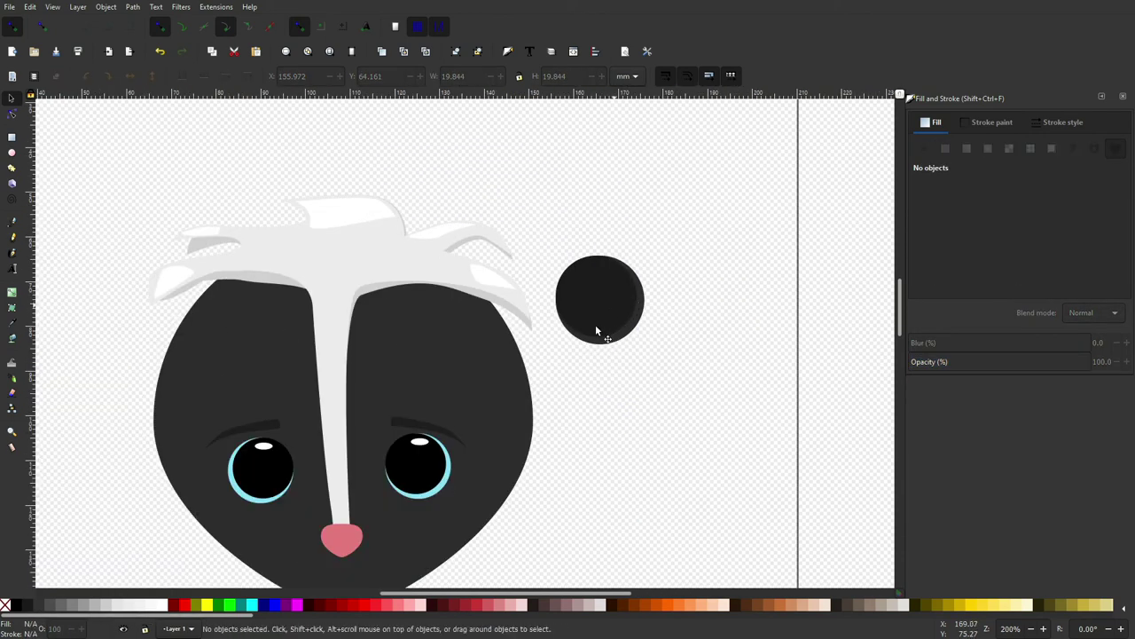
{"action": "left_click_drag", "start_coordinate": [596, 321], "coordinate": [537, 330]}
{"action": "key", "text": "End"}
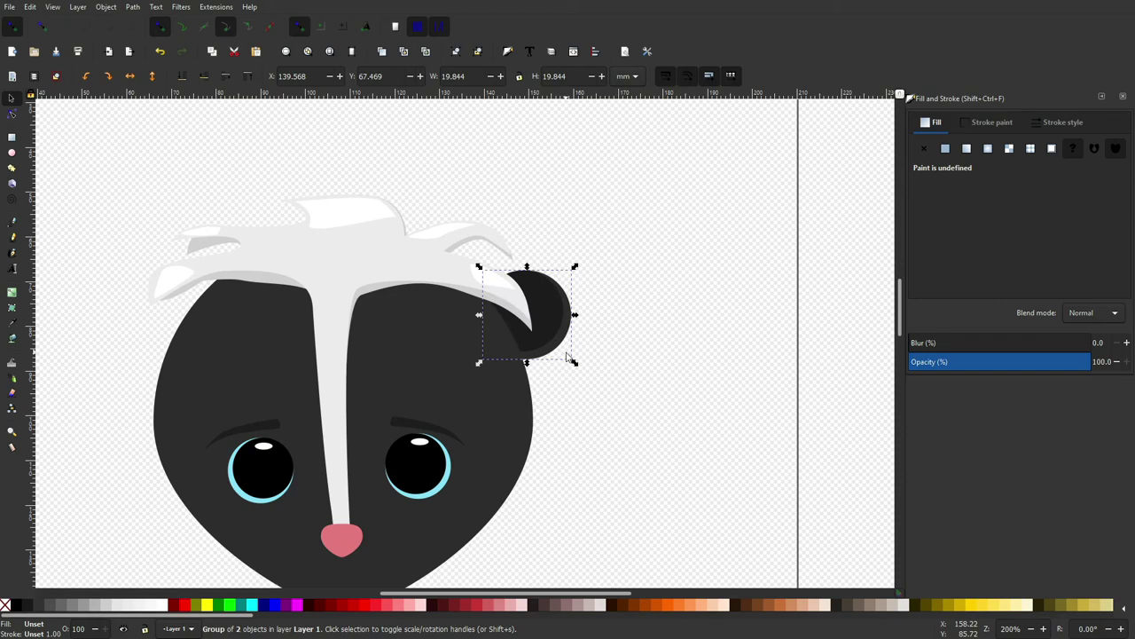
Step: Tilt the ear about 19 degrees
{"action": "left_click", "coordinate": [554, 326]}
{"action": "left_click_drag", "start_coordinate": [575, 268], "coordinate": [558, 263]}
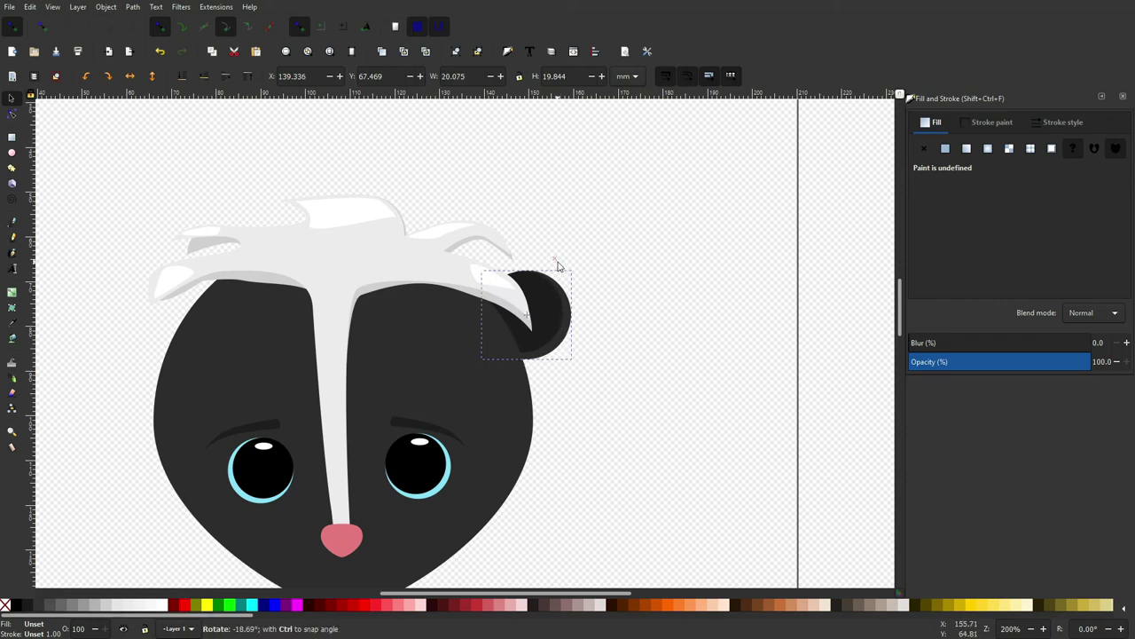
{"action": "left_click", "coordinate": [193, 459]}
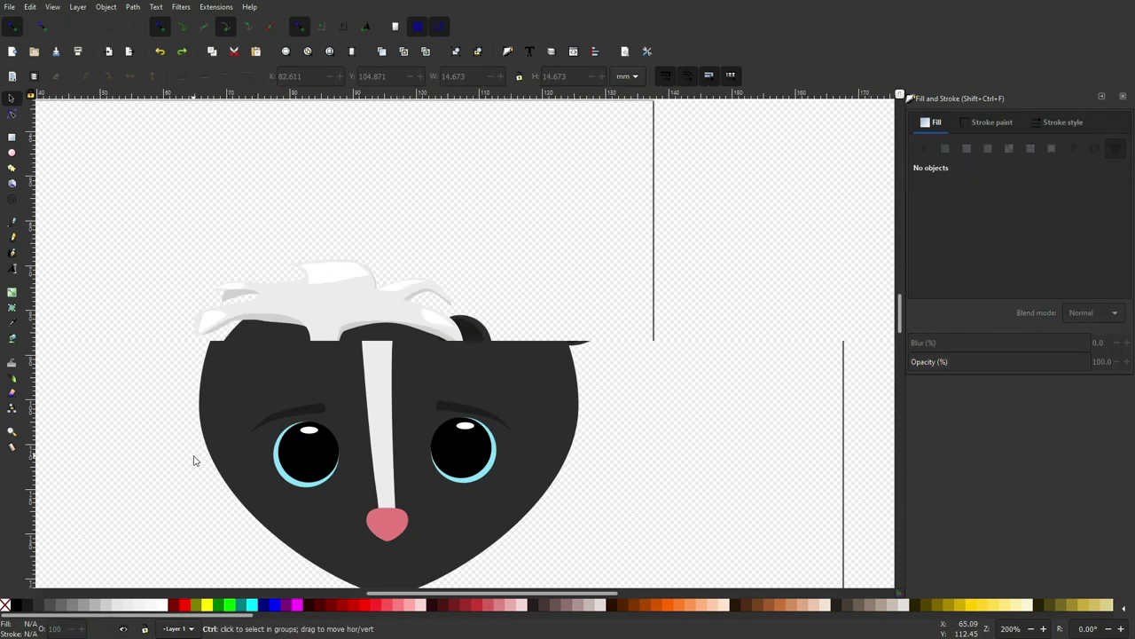
{"action": "scroll", "coordinate": [456, 469], "scroll_direction": "up", "scroll_amount": 3, "text": "ctrl"}
{"action": "scroll", "coordinate": [500, 458], "scroll_direction": "down", "scroll_amount": 3, "text": "ctrl"}
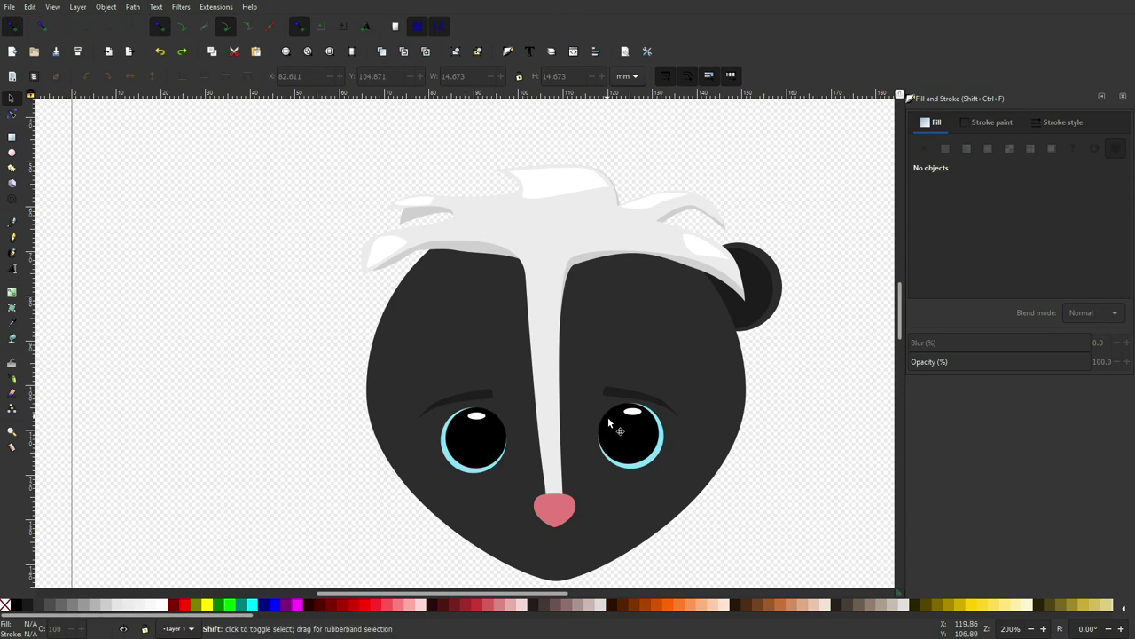
Step: Nudge both eyes and eyebrows slightly to the left
{"action": "scroll", "coordinate": [608, 424], "scroll_direction": "down", "scroll_amount": 3, "text": "ctrl"}
{"action": "scroll", "coordinate": [618, 400], "scroll_direction": "up", "scroll_amount": 3, "text": "ctrl"}
{"action": "left_click", "coordinate": [534, 346]}
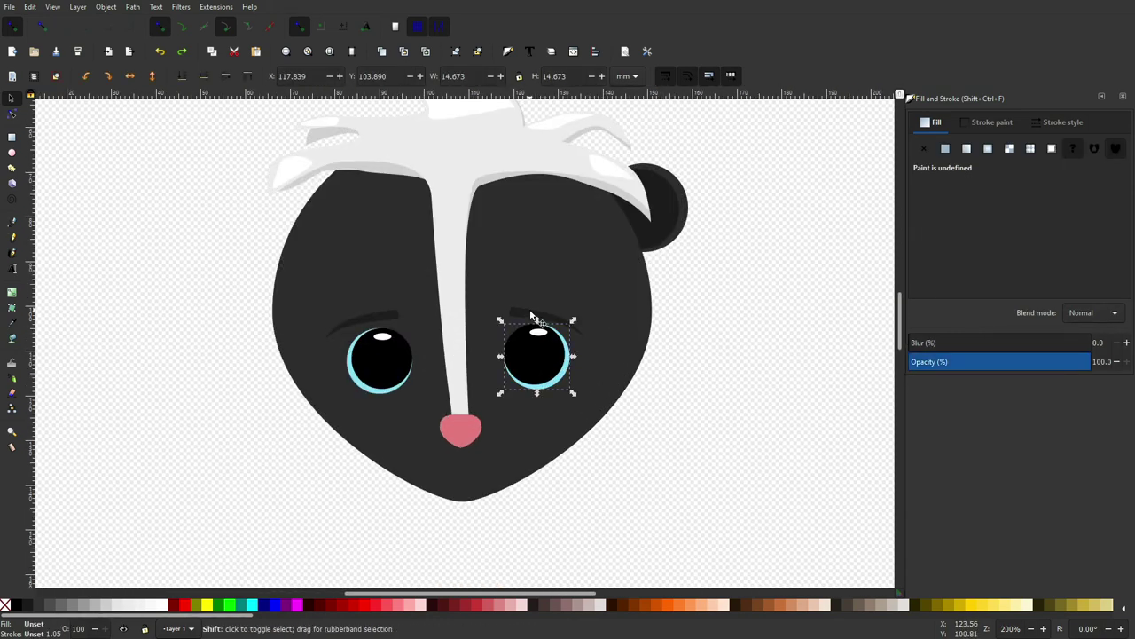
{"action": "left_click", "coordinate": [532, 316], "text": "shift"}
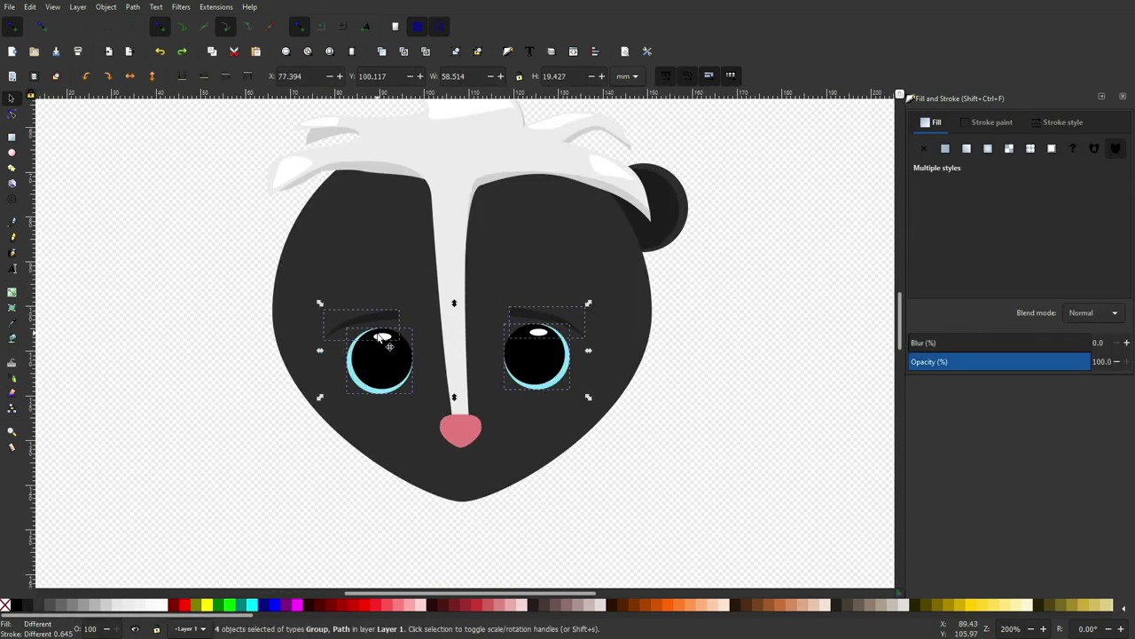
{"action": "left_click_drag", "start_coordinate": [380, 339], "coordinate": [372, 339]}
Step: Tilt the pink nose slightly
{"action": "left_click", "coordinate": [464, 427]}
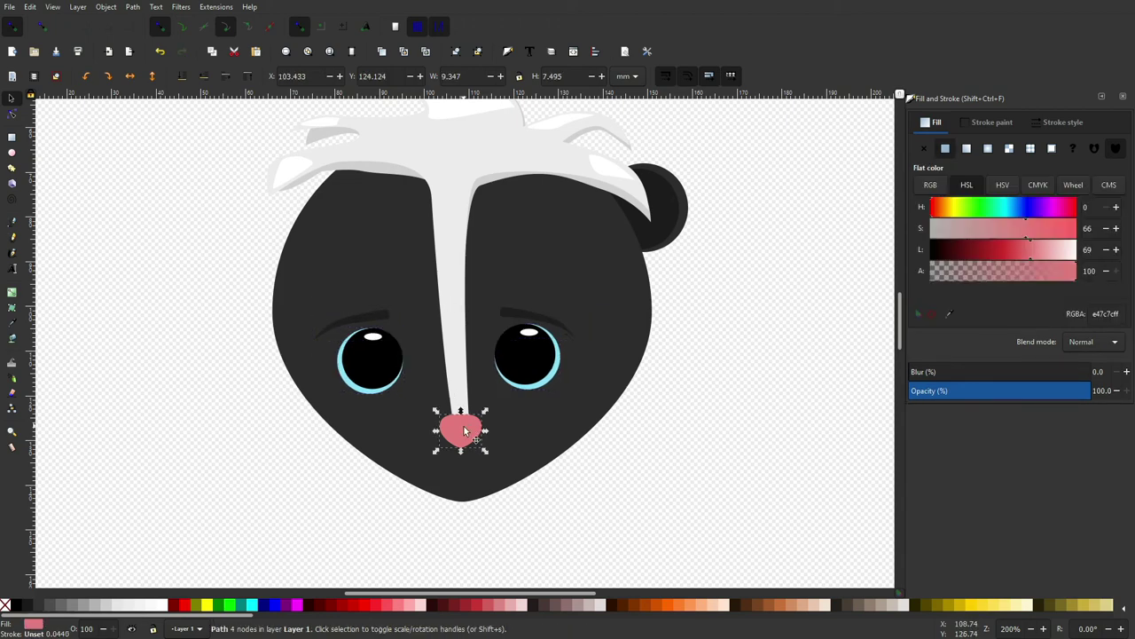
{"action": "left_click_drag", "start_coordinate": [484, 411], "coordinate": [486, 413]}
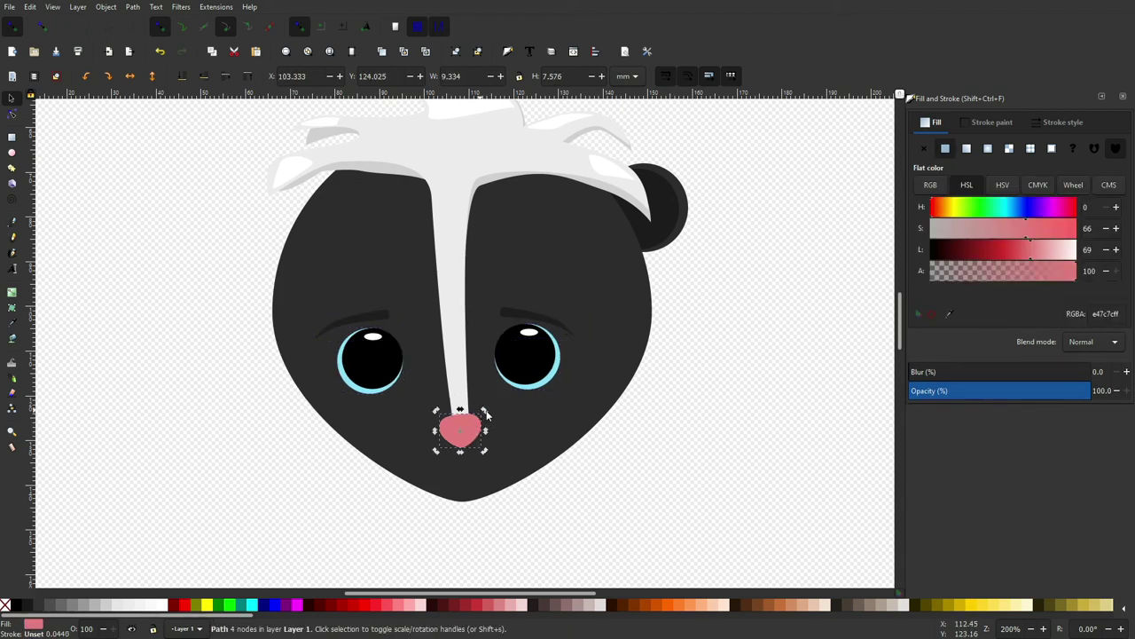
{"action": "left_click", "coordinate": [669, 457]}
{"action": "scroll", "coordinate": [583, 460], "scroll_direction": "down", "scroll_amount": 2}
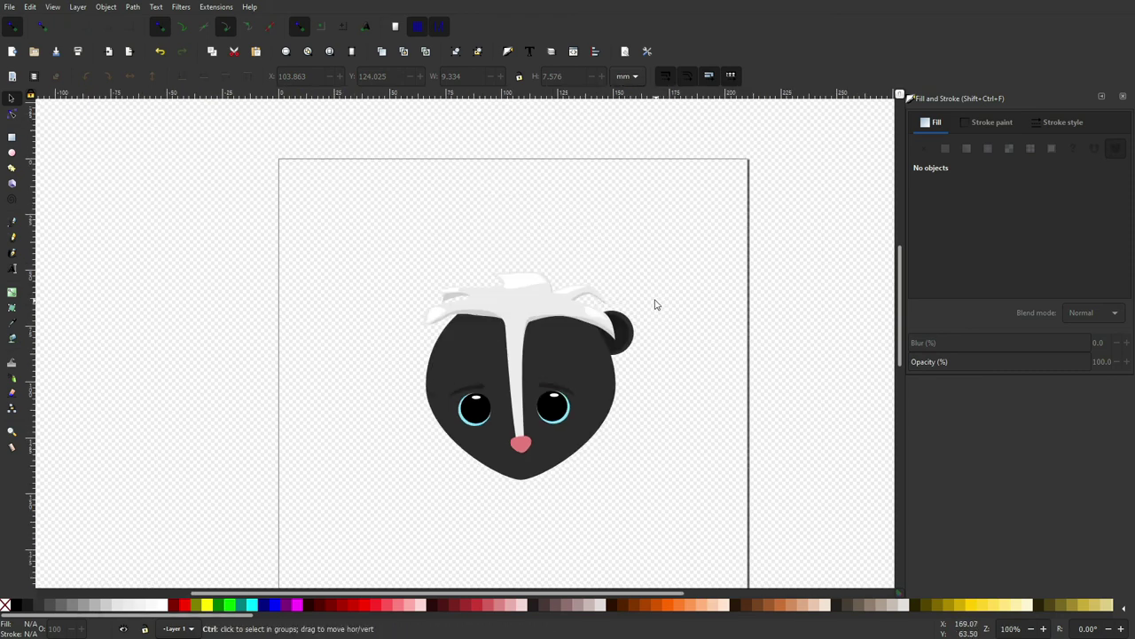
{"action": "scroll", "coordinate": [650, 319], "scroll_direction": "up", "scroll_amount": 2}
{"action": "scroll", "coordinate": [646, 357], "scroll_direction": "down", "scroll_amount": 2}
{"action": "scroll", "coordinate": [647, 371], "scroll_direction": "down", "scroll_amount": 1}
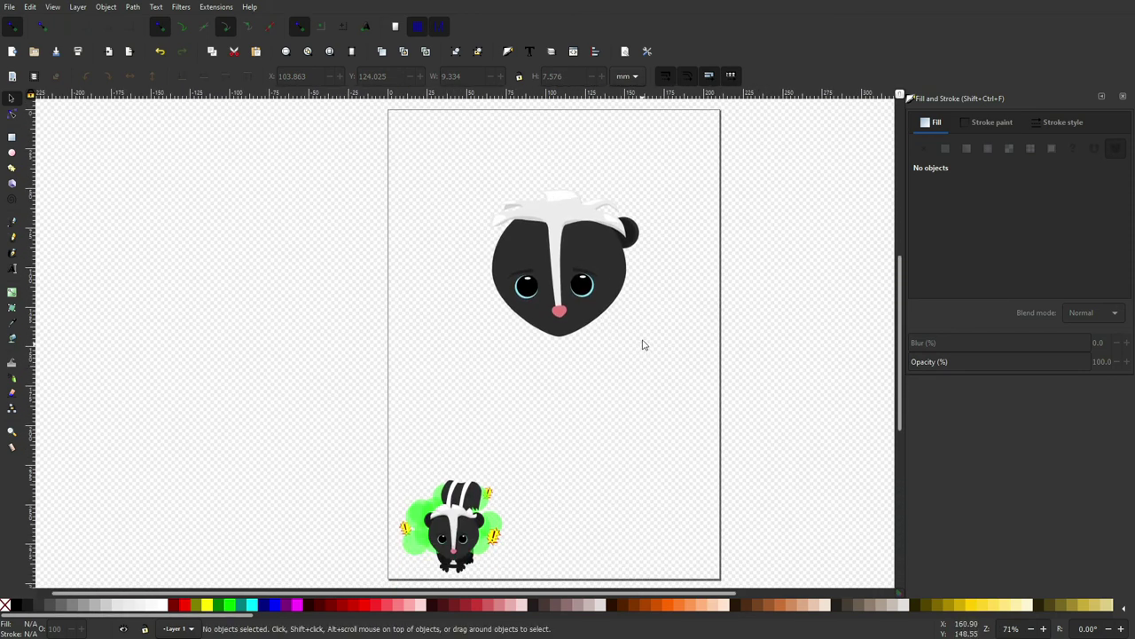
{"action": "scroll", "coordinate": [648, 266], "scroll_direction": "up", "scroll_amount": 4}
Step: Duplicate the ear to the head's top-left and lower it behind the hair and head
{"action": "left_click", "coordinate": [609, 205], "text": "ctrl"}
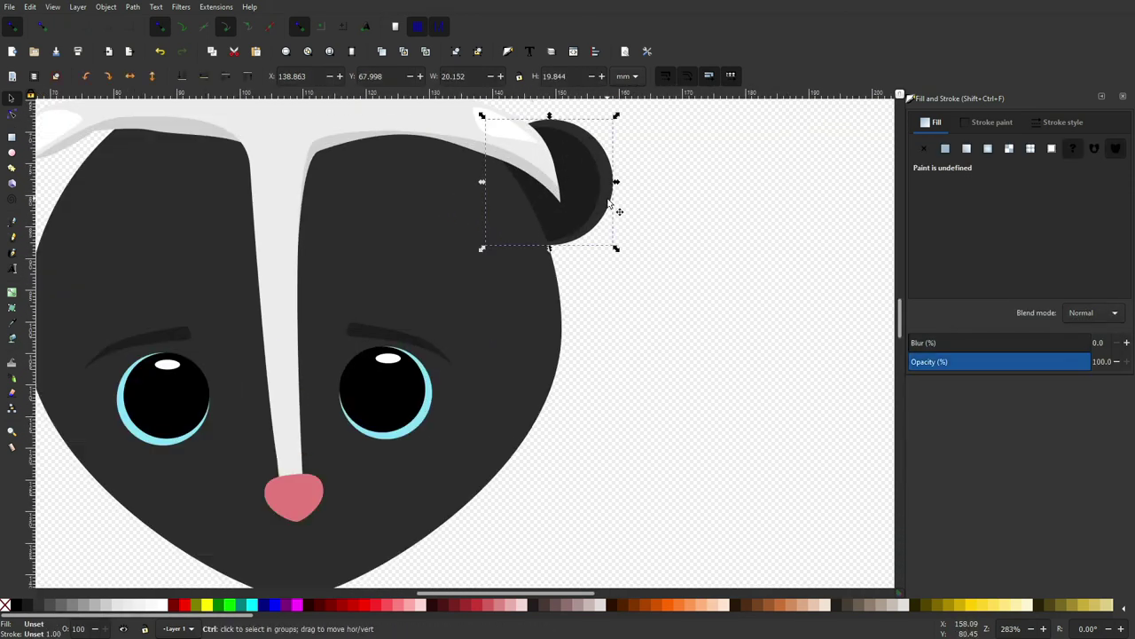
{"action": "scroll", "coordinate": [605, 200], "scroll_direction": "down", "scroll_amount": 2}
{"action": "key", "text": "ctrl+d"}
{"action": "left_click_drag", "start_coordinate": [562, 186], "coordinate": [342, 197]}
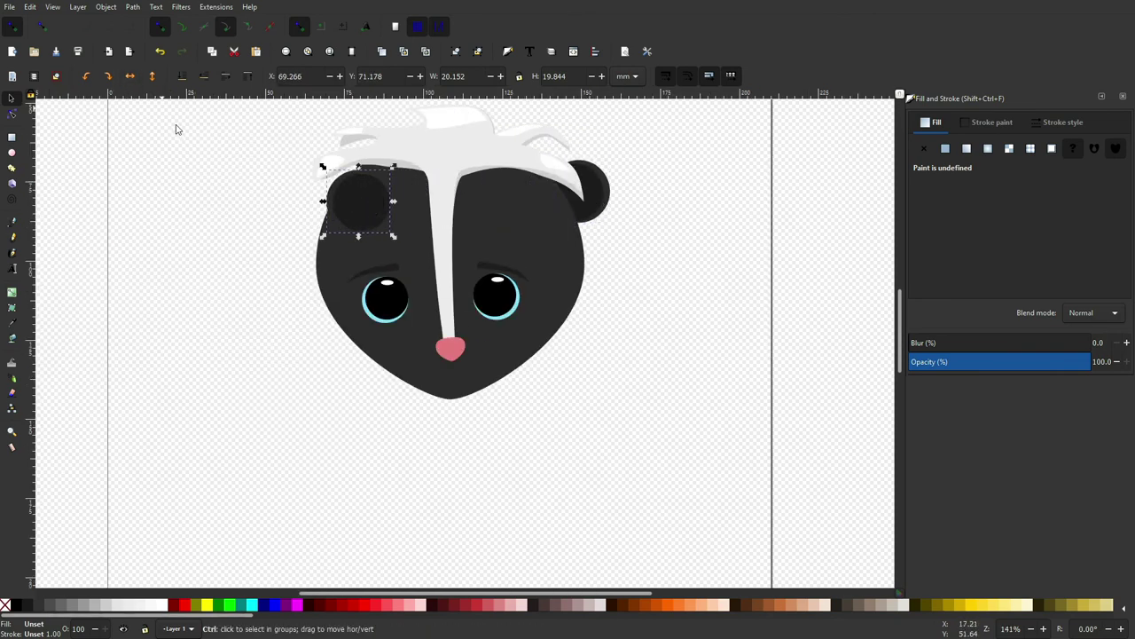
{"action": "scroll", "coordinate": [173, 115], "scroll_direction": "up", "scroll_amount": 2}
{"action": "left_click_drag", "start_coordinate": [521, 275], "coordinate": [468, 270]}
{"action": "key", "text": "Page_Down"}
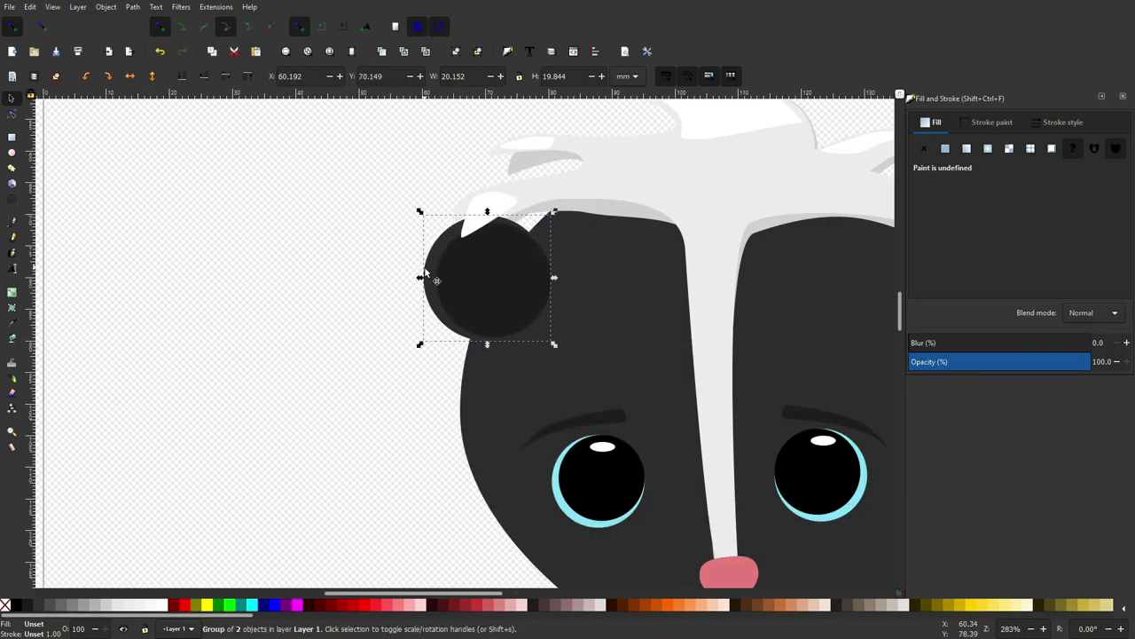
{"action": "key", "text": "Page_Down"}
Step: Shrink the left ear copy slightly
{"action": "mouse_move", "coordinate": [424, 219]}
{"action": "left_mouse_down"}
{"action": "mouse_move", "coordinate": [441, 235]}
{"action": "mouse_move", "coordinate": [432, 227]}
{"action": "left_mouse_up"}
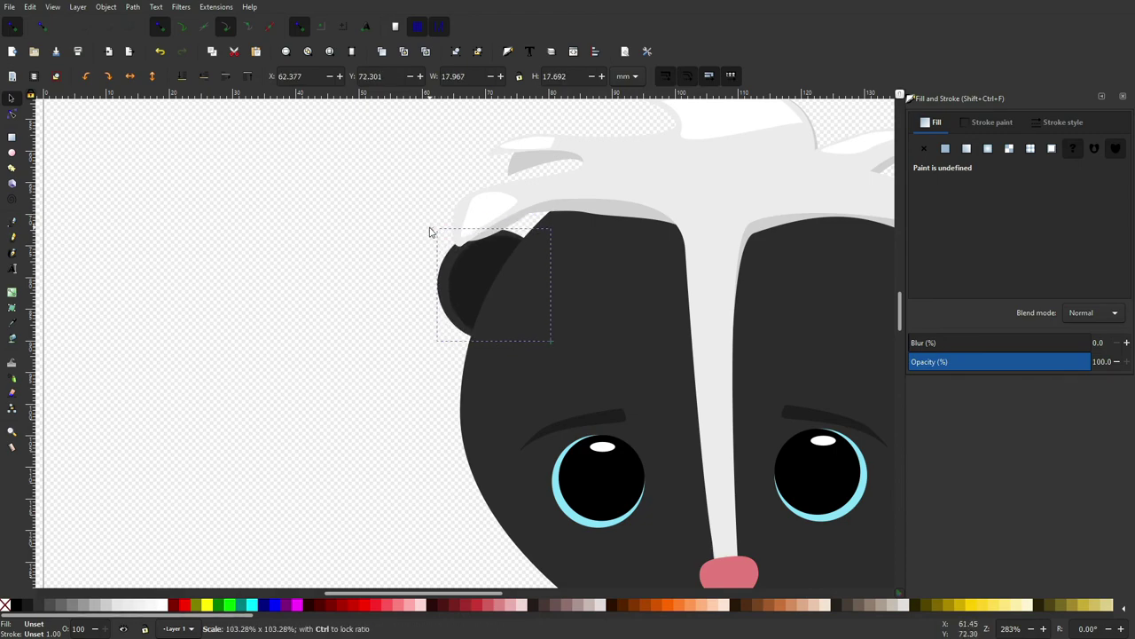
{"action": "left_click", "coordinate": [467, 269]}
{"action": "left_click", "coordinate": [330, 245]}
{"action": "scroll", "coordinate": [330, 246], "scroll_direction": "down", "scroll_amount": 3, "text": "ctrl"}
{"action": "scroll", "coordinate": [330, 246], "scroll_direction": "down", "scroll_amount": 1, "text": "ctrl"}
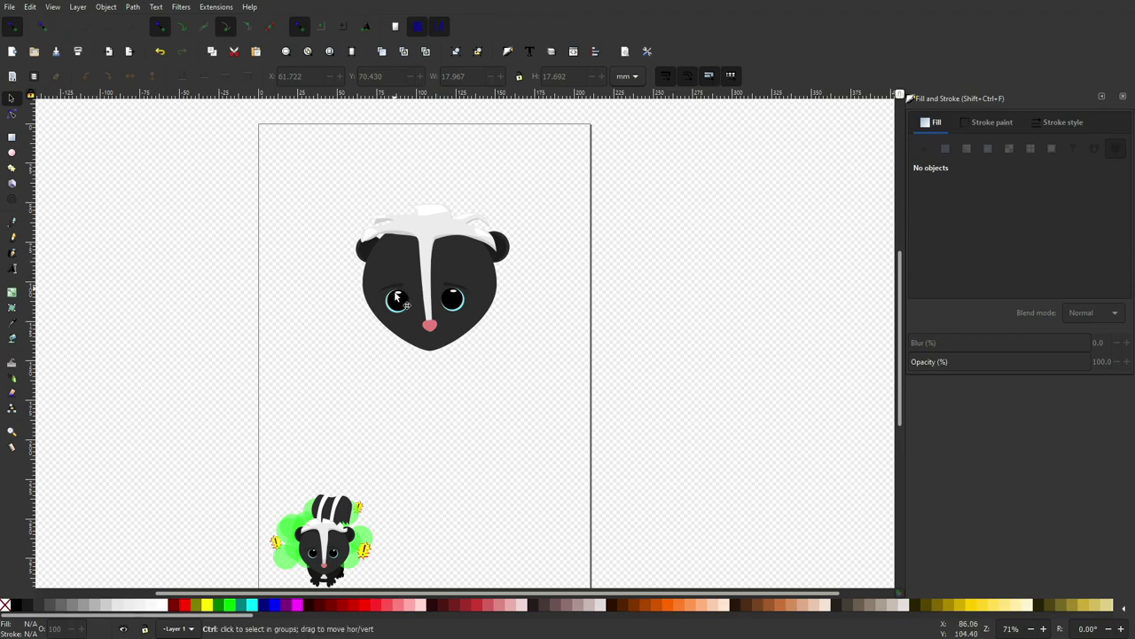
{"action": "scroll", "coordinate": [421, 318], "scroll_direction": "up", "scroll_amount": 2, "text": "ctrl"}
Step: Paste a copy of the striped body group and enlarge it with a corner handle
{"action": "scroll", "coordinate": [420, 318], "scroll_direction": "down", "scroll_amount": 6}
{"action": "key", "text": "ctrl+v"}
{"action": "left_click_drag", "start_coordinate": [521, 374], "coordinate": [733, 199]}
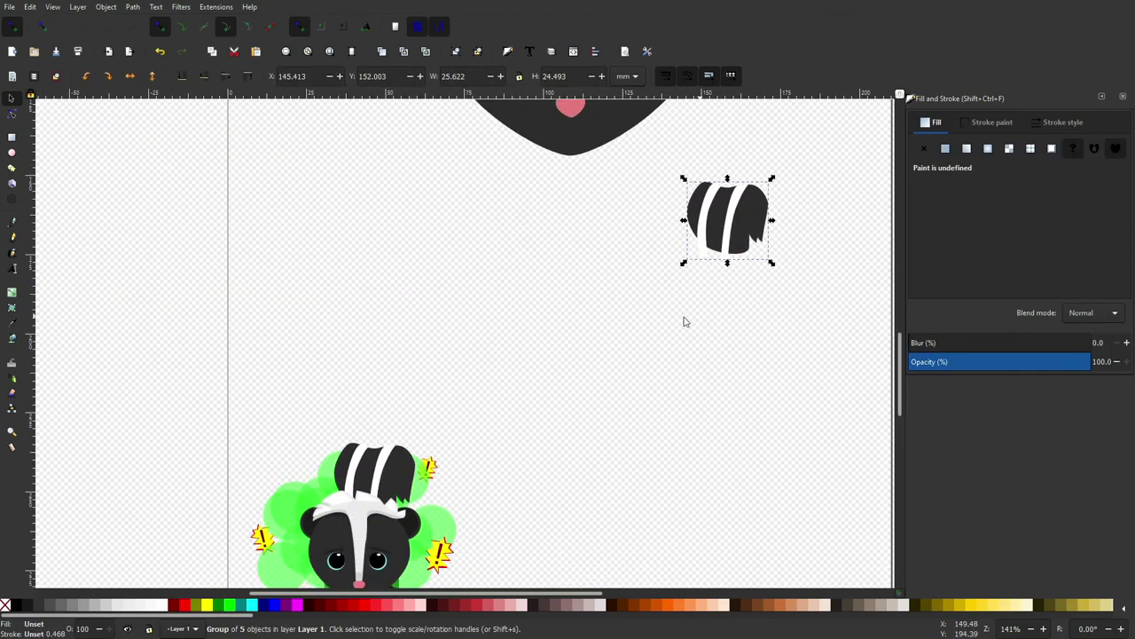
{"action": "scroll", "coordinate": [679, 322], "scroll_direction": "up", "scroll_amount": 3}
{"action": "scroll", "coordinate": [680, 322], "scroll_direction": "right", "scroll_amount": 2}
{"action": "scroll", "coordinate": [648, 337], "scroll_direction": "right", "scroll_amount": 1}
{"action": "scroll", "coordinate": [563, 388], "scroll_direction": "down", "scroll_amount": 2, "text": "ctrl"}
{"action": "scroll", "coordinate": [562, 388], "scroll_direction": "up", "scroll_amount": 2}
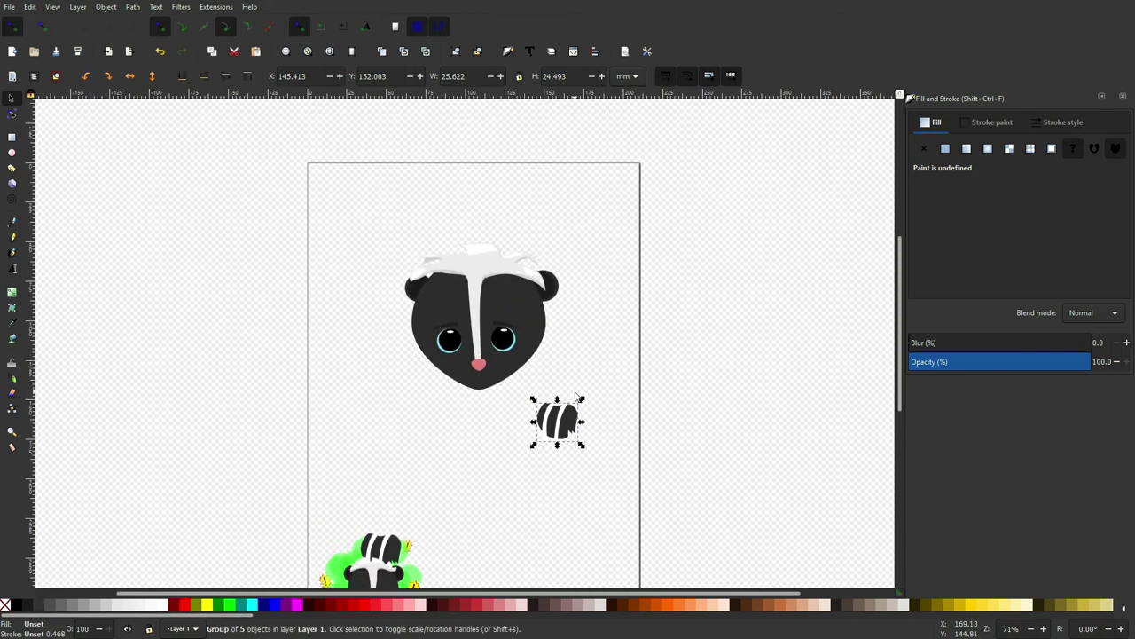
{"action": "left_click_drag", "start_coordinate": [581, 393], "coordinate": [706, 264]}
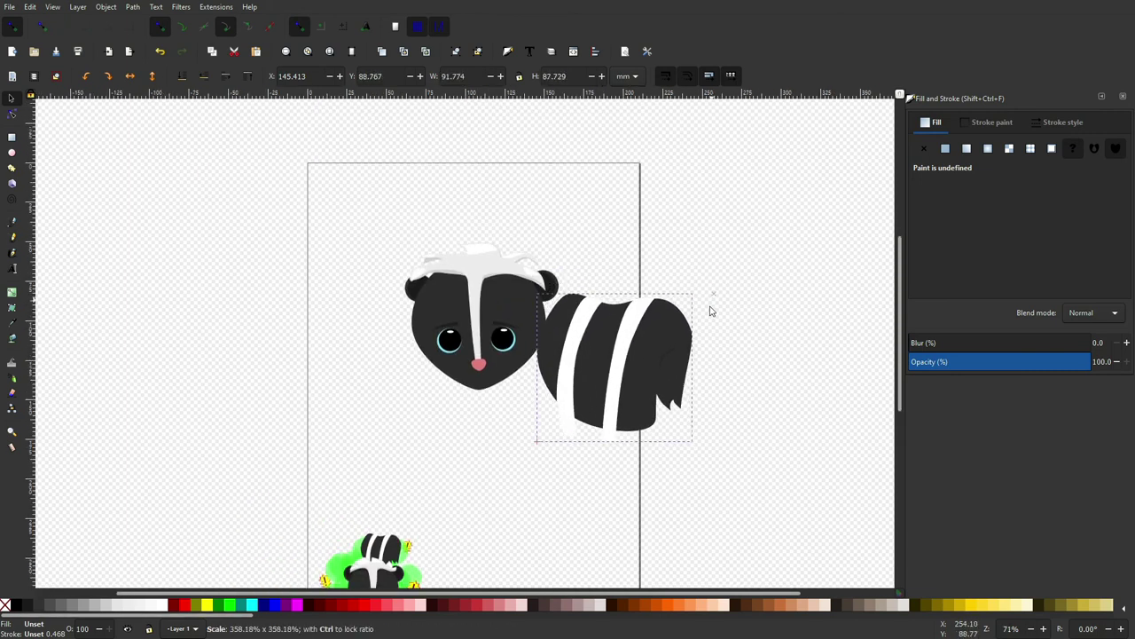
Step: Position the enlarged striped body, about 105 × 100 mm, beside the head's right side
{"action": "left_click_drag", "start_coordinate": [652, 351], "coordinate": [709, 289]}
{"action": "left_click", "coordinate": [587, 392]}
{"action": "scroll", "coordinate": [625, 310], "scroll_direction": "up", "scroll_amount": 1, "text": "ctrl"}
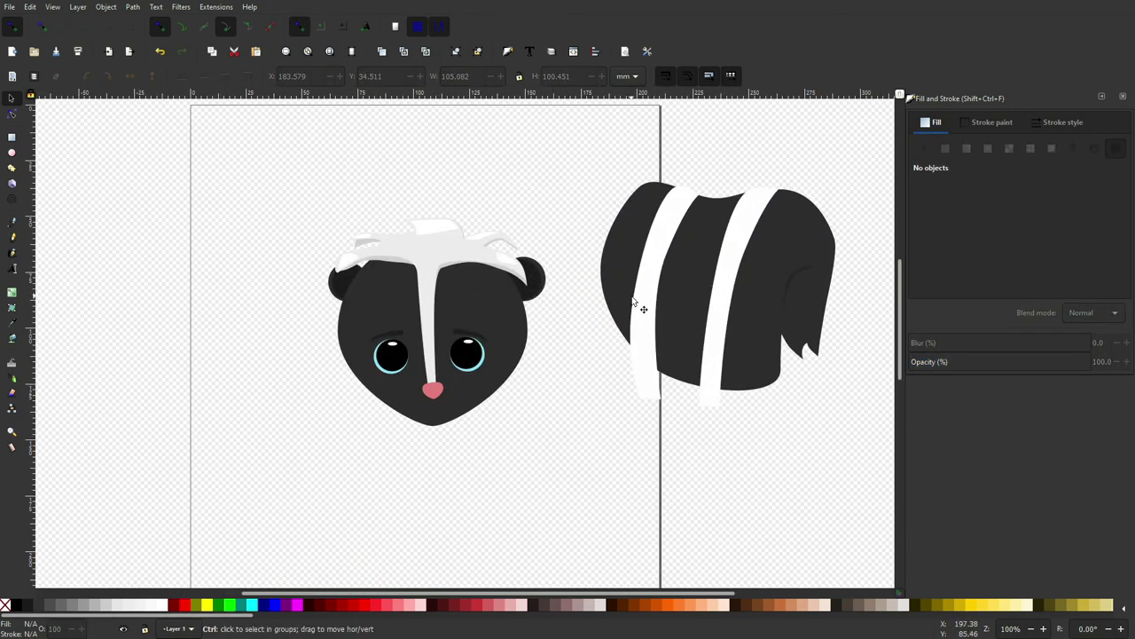
{"action": "left_click_drag", "start_coordinate": [633, 224], "coordinate": [621, 152]}
{"action": "scroll", "coordinate": [640, 462], "scroll_direction": "up", "scroll_amount": 4}
{"action": "left_click", "coordinate": [641, 488]}
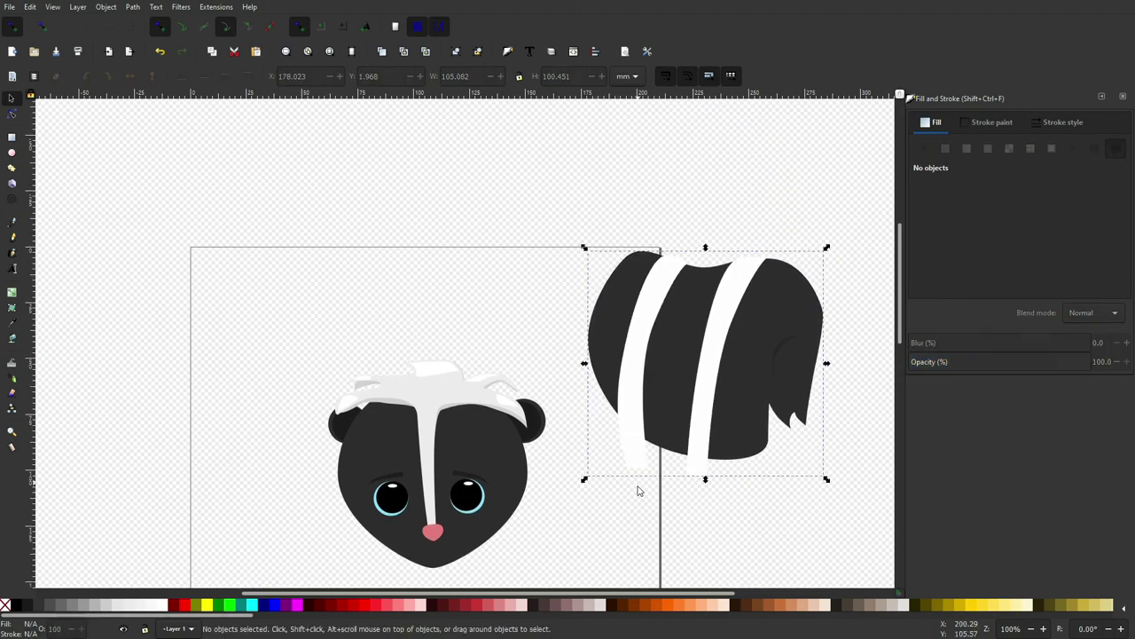
{"action": "scroll", "coordinate": [577, 496], "scroll_direction": "up", "scroll_amount": 2, "text": "ctrl"}
{"action": "scroll", "coordinate": [358, 393], "scroll_direction": "down", "scroll_amount": 1, "text": "ctrl"}
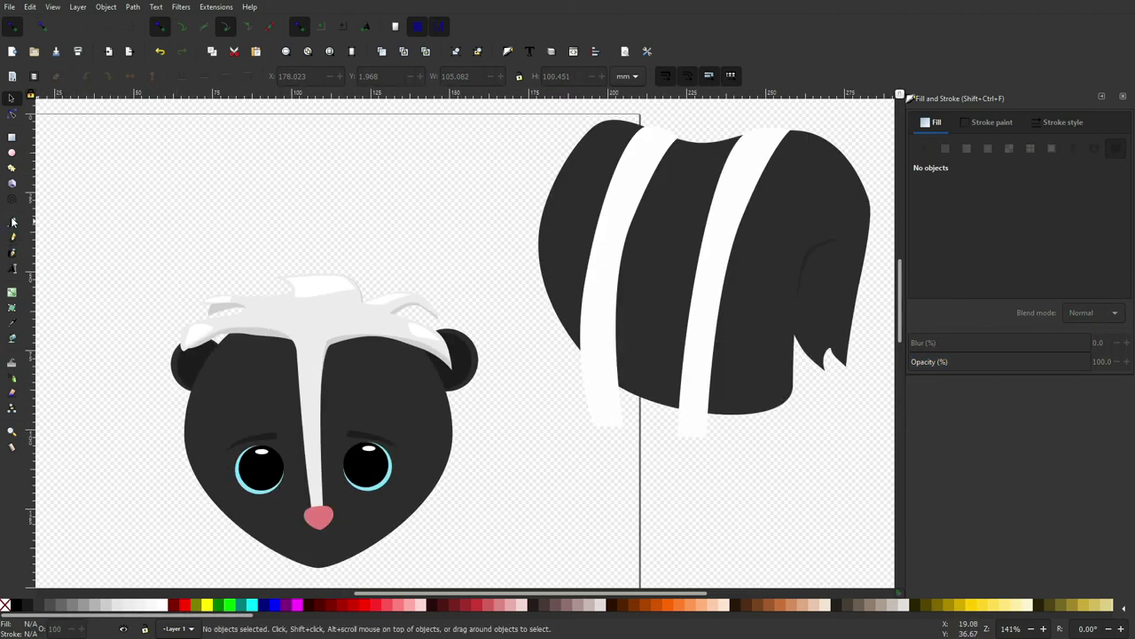
{"action": "left_click", "coordinate": [11, 220]}
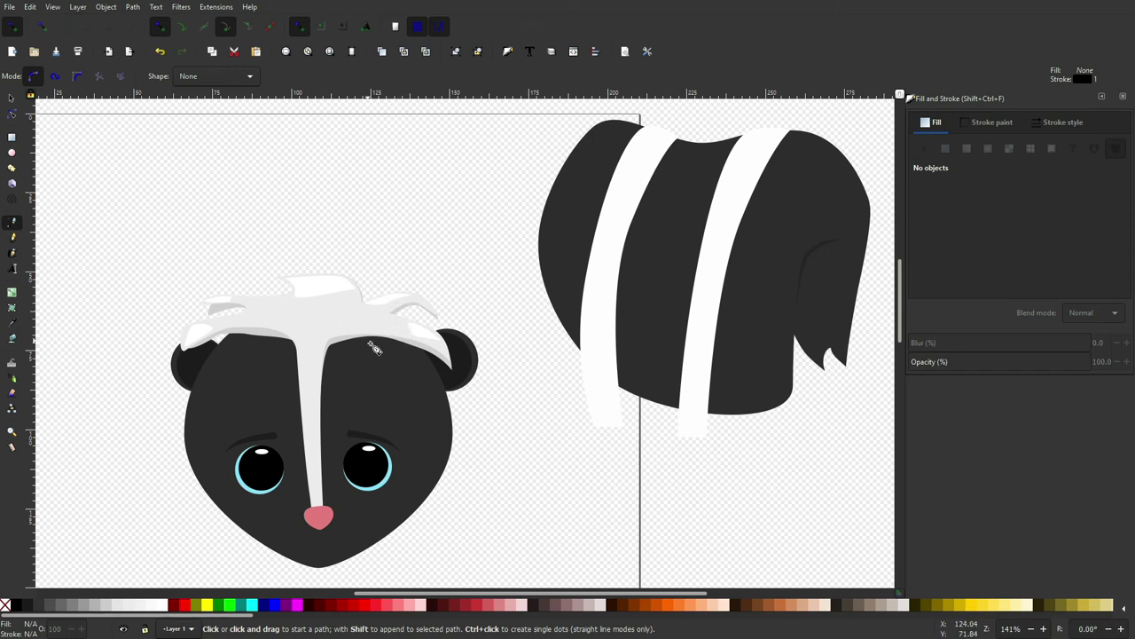
Step: Pen-draw an 8-node curling tail outline above the head, closing it at its start
{"action": "left_click", "coordinate": [371, 338]}
{"action": "left_click_drag", "start_coordinate": [373, 235], "coordinate": [397, 187]}
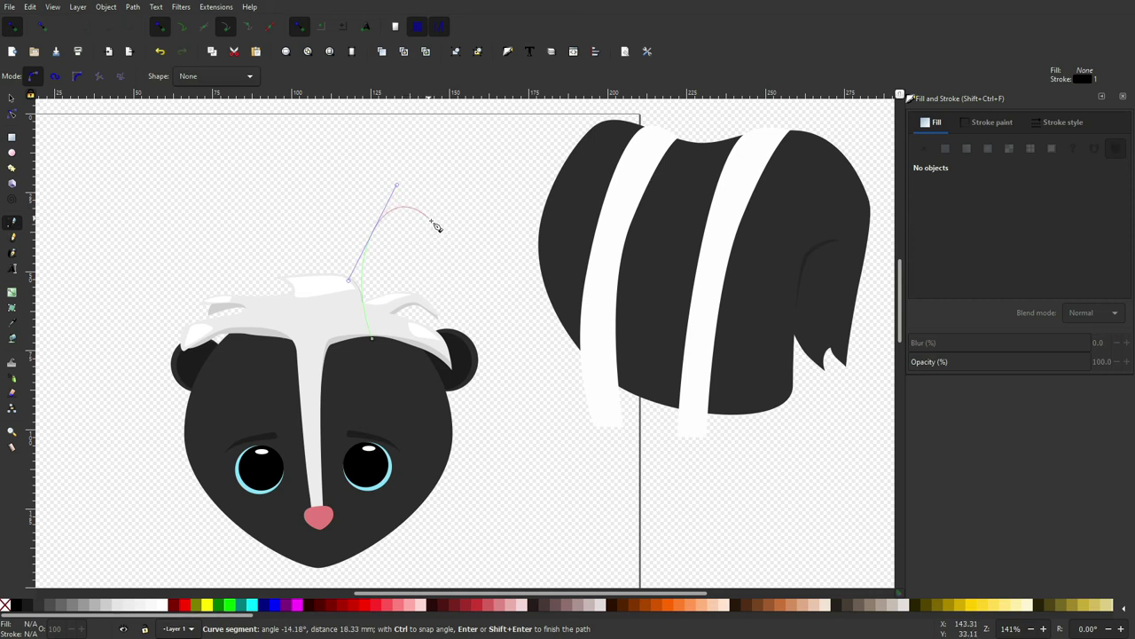
{"action": "scroll", "coordinate": [427, 208], "scroll_direction": "up", "scroll_amount": 1}
{"action": "mouse_move", "coordinate": [428, 237]}
{"action": "left_mouse_down"}
{"action": "mouse_move", "coordinate": [405, 158]}
{"action": "mouse_move", "coordinate": [343, 177]}
{"action": "left_mouse_up"}
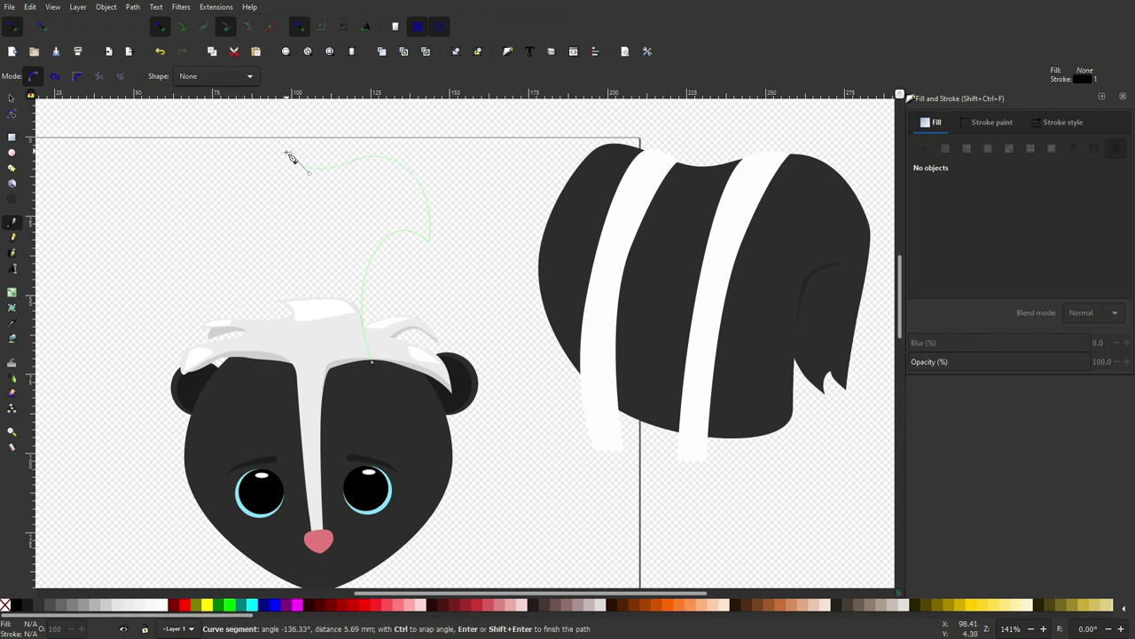
{"action": "left_click_drag", "start_coordinate": [234, 158], "coordinate": [221, 239]}
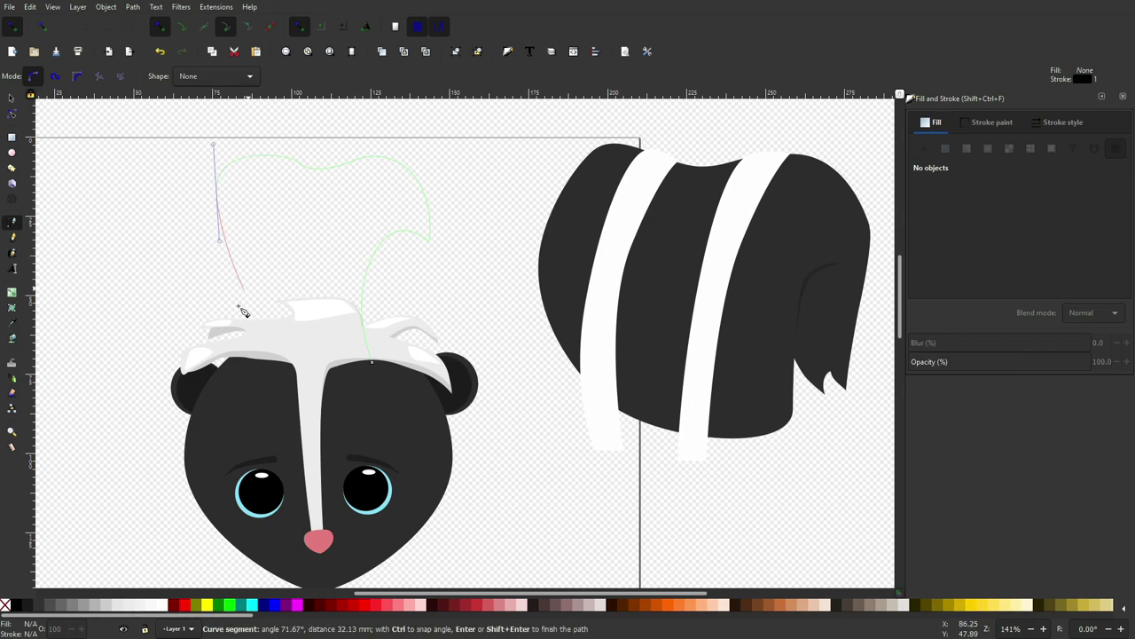
{"action": "left_click_drag", "start_coordinate": [253, 332], "coordinate": [277, 347]}
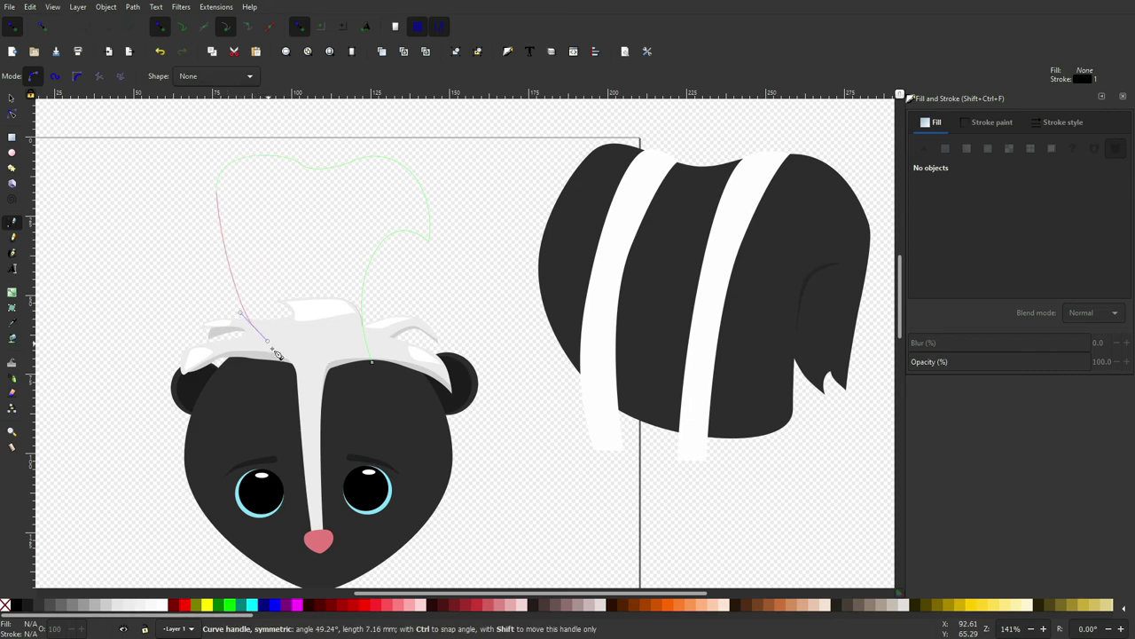
{"action": "left_click", "coordinate": [372, 361]}
Step: Fill the tail with the body's dark grey 2d2d2d via eyedropper and nudge it down
{"action": "key", "text": "s"}
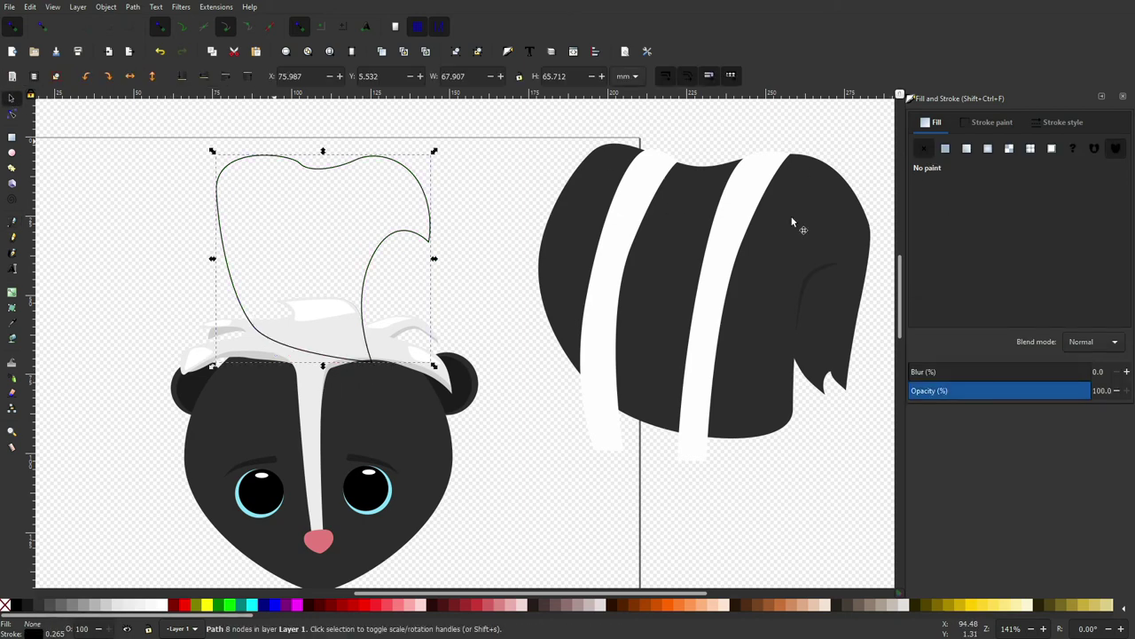
{"action": "left_click", "coordinate": [946, 148]}
{"action": "scroll", "coordinate": [291, 170], "scroll_direction": "up", "scroll_amount": 1}
{"action": "scroll", "coordinate": [333, 228], "scroll_direction": "down", "scroll_amount": 2}
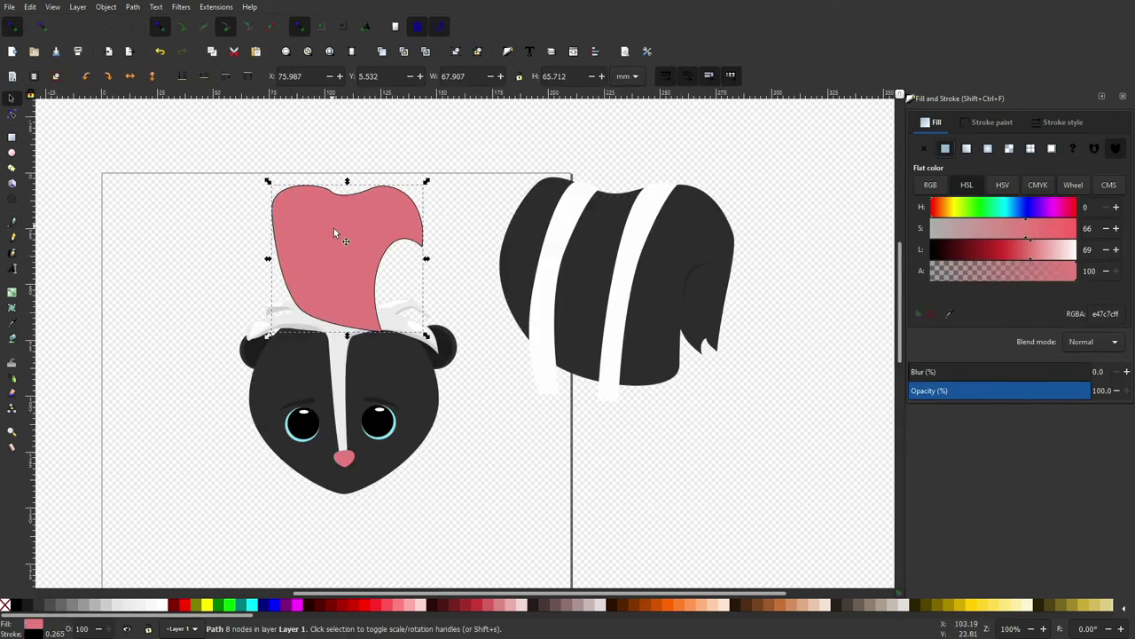
{"action": "left_click", "coordinate": [948, 314]}
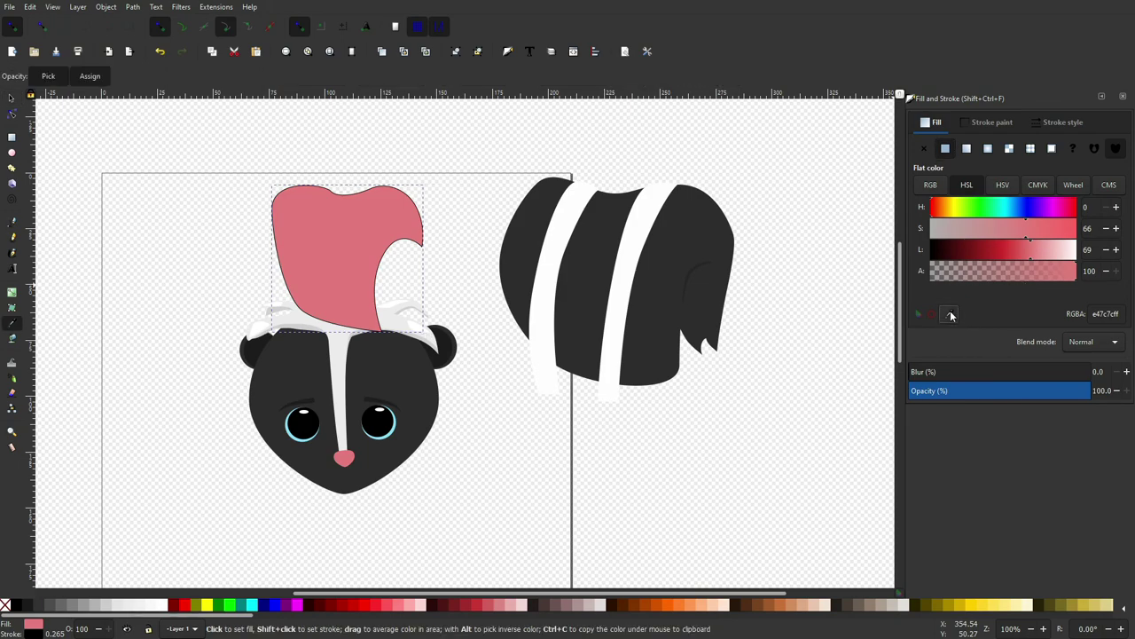
{"action": "left_click", "coordinate": [676, 268]}
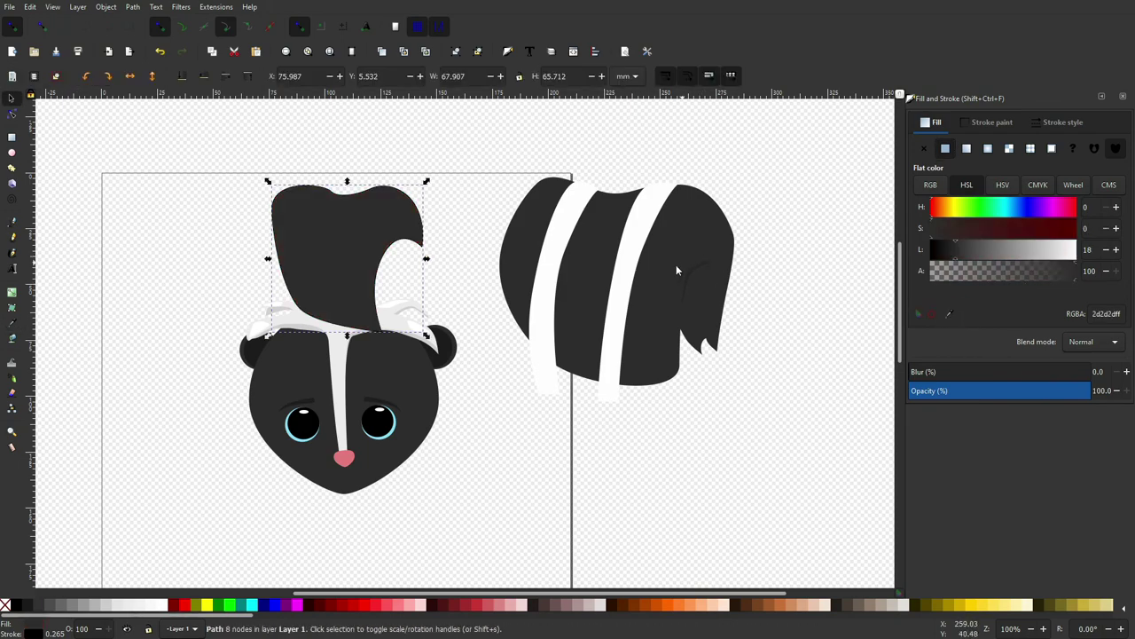
{"action": "left_click_drag", "start_coordinate": [342, 248], "coordinate": [341, 258]}
Step: Remove the tail's stroke, lower it behind the white fur, and adjust a curve handle
{"action": "left_click", "coordinate": [992, 122]}
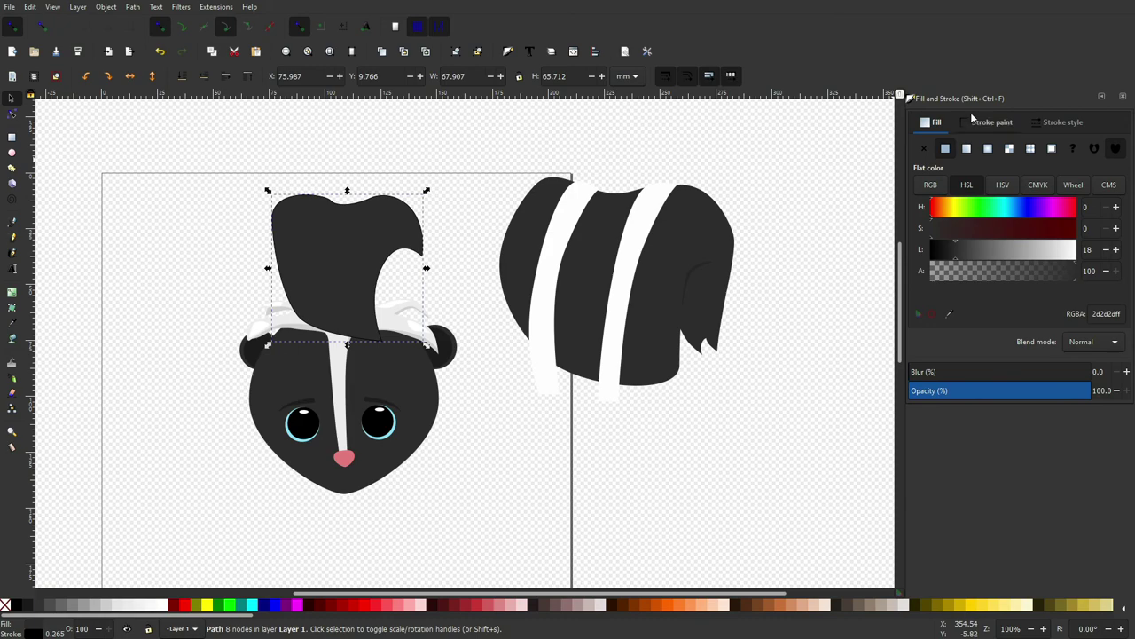
{"action": "left_click", "coordinate": [923, 148]}
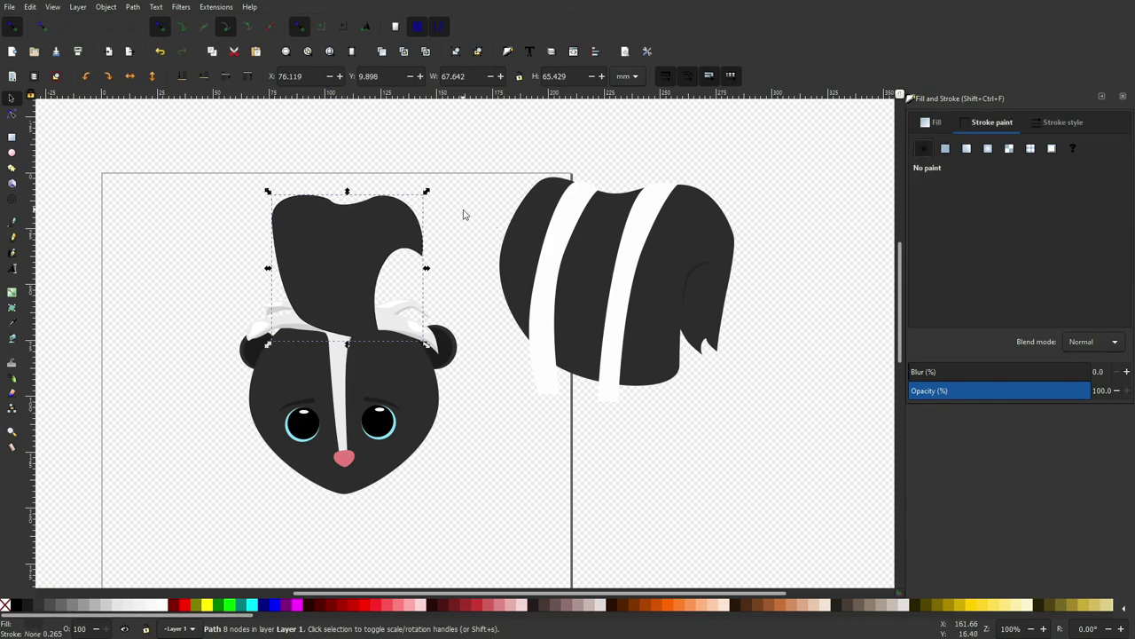
{"action": "key", "text": "Page_Down"}
{"action": "double_click", "coordinate": [359, 238]}
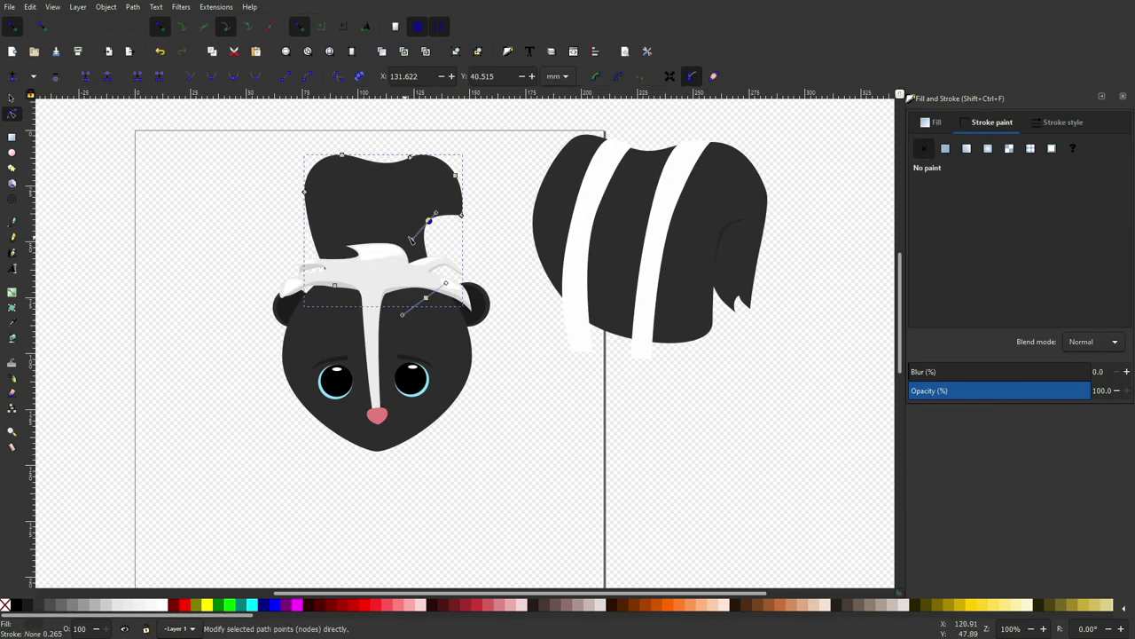
{"action": "left_click_drag", "start_coordinate": [413, 240], "coordinate": [417, 239]}
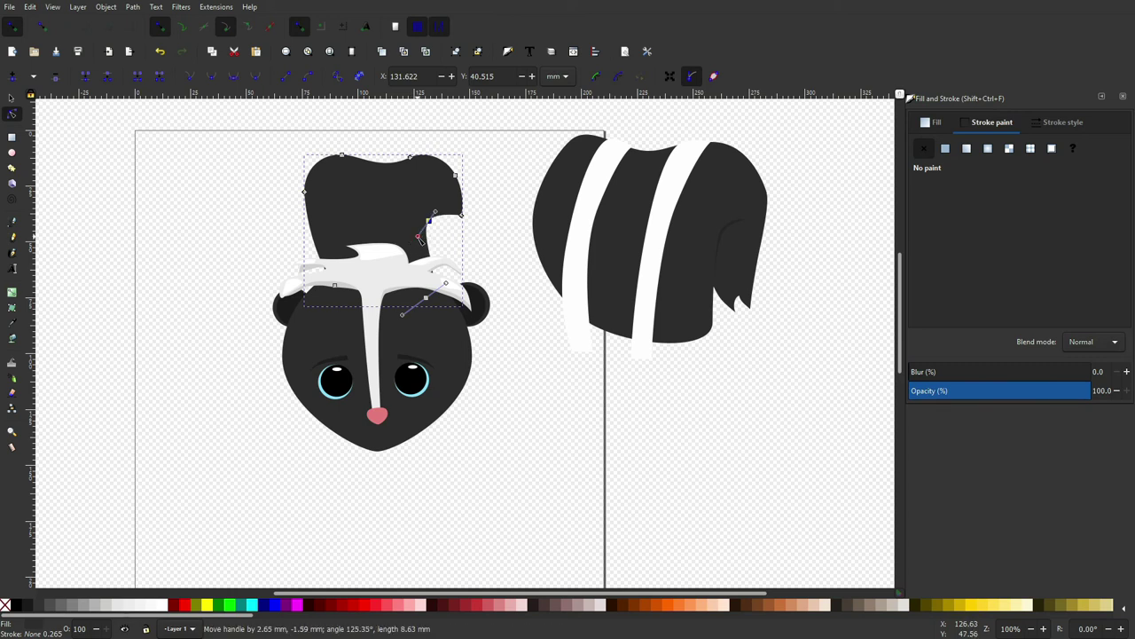
{"action": "left_click", "coordinate": [13, 100]}
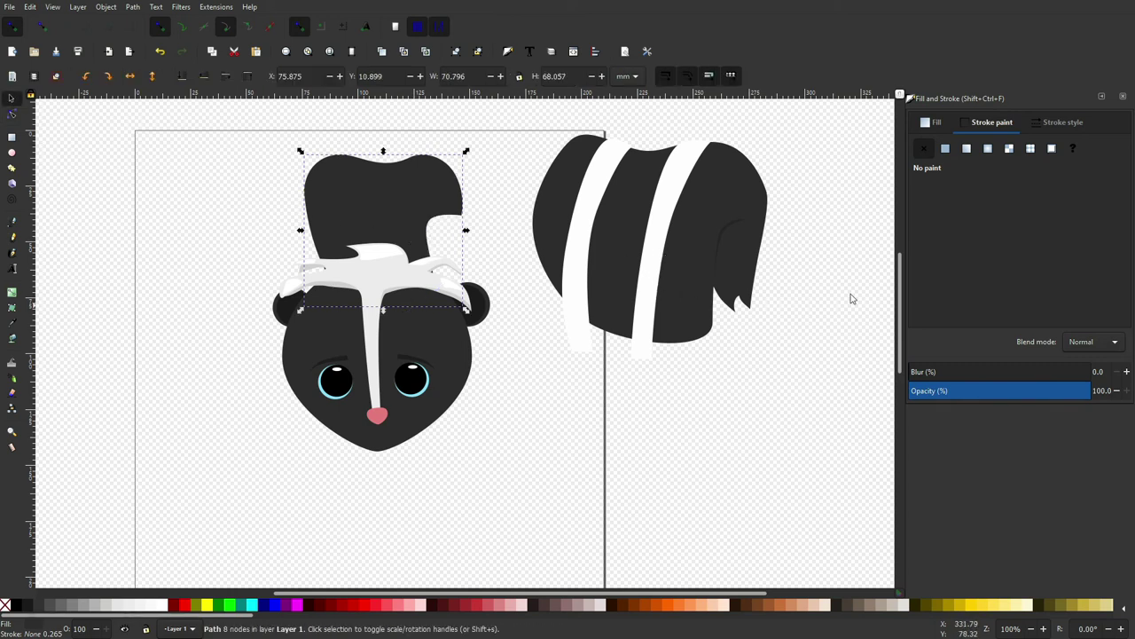
{"action": "left_click", "coordinate": [808, 262]}
Step: Draw a small spiky tuft shape at the tail's inner corner
{"action": "left_click", "coordinate": [14, 222]}
{"action": "scroll", "coordinate": [476, 190], "scroll_direction": "up", "scroll_amount": 1}
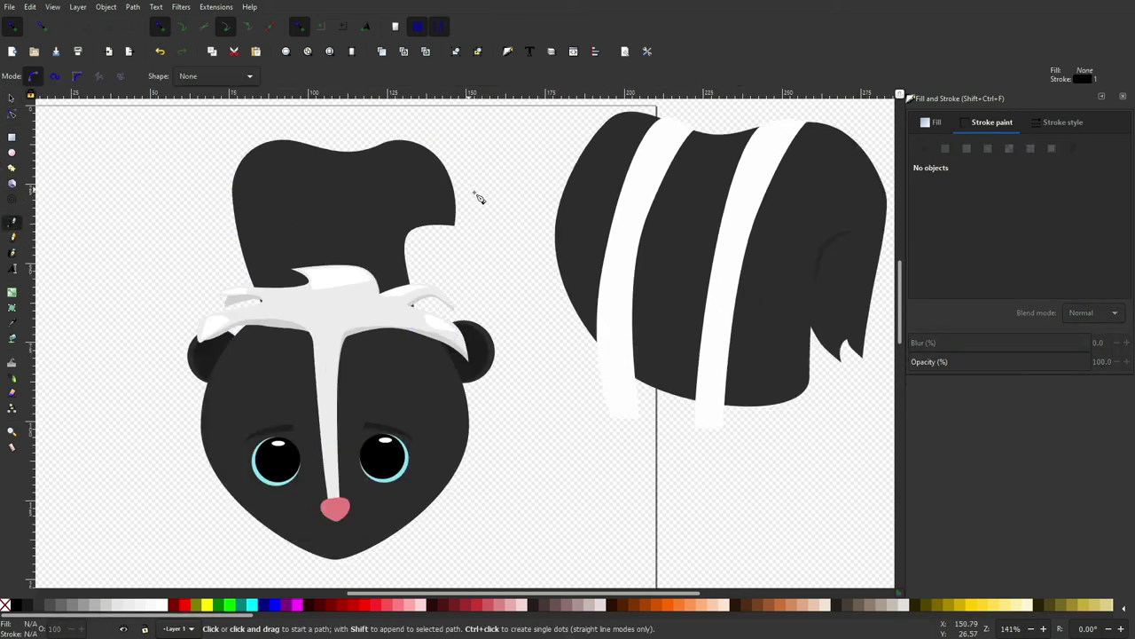
{"action": "scroll", "coordinate": [451, 246], "scroll_direction": "up", "scroll_amount": 1}
{"action": "left_click", "coordinate": [446, 233]}
{"action": "scroll", "coordinate": [475, 319], "scroll_direction": "down", "scroll_amount": 1}
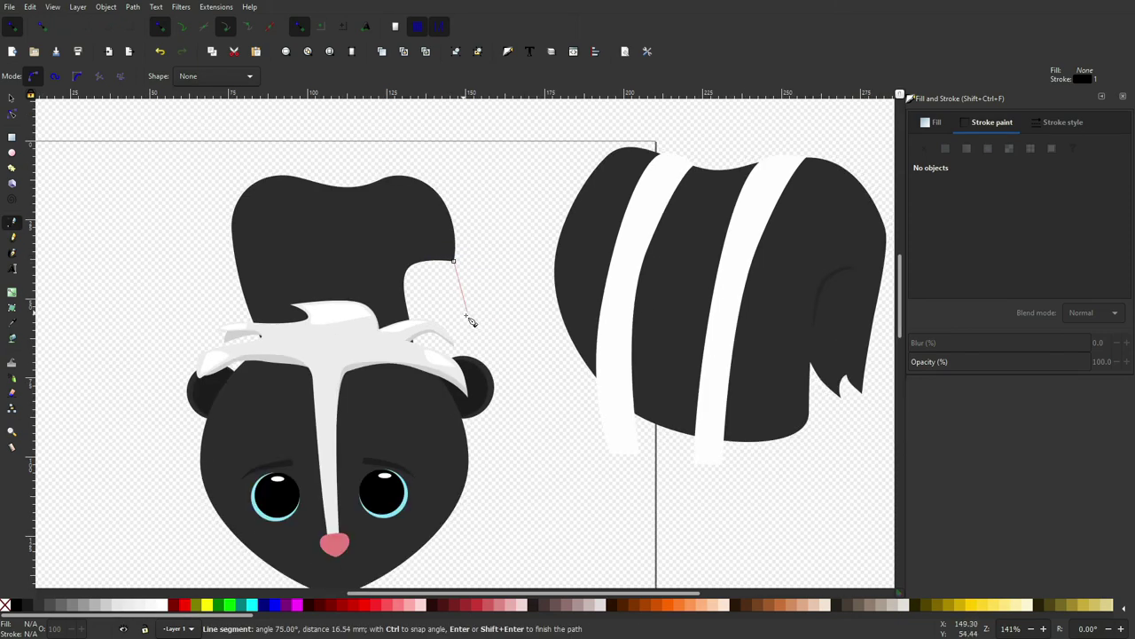
{"action": "scroll", "coordinate": [471, 322], "scroll_direction": "up", "scroll_amount": 1}
{"action": "left_click", "coordinate": [450, 318]}
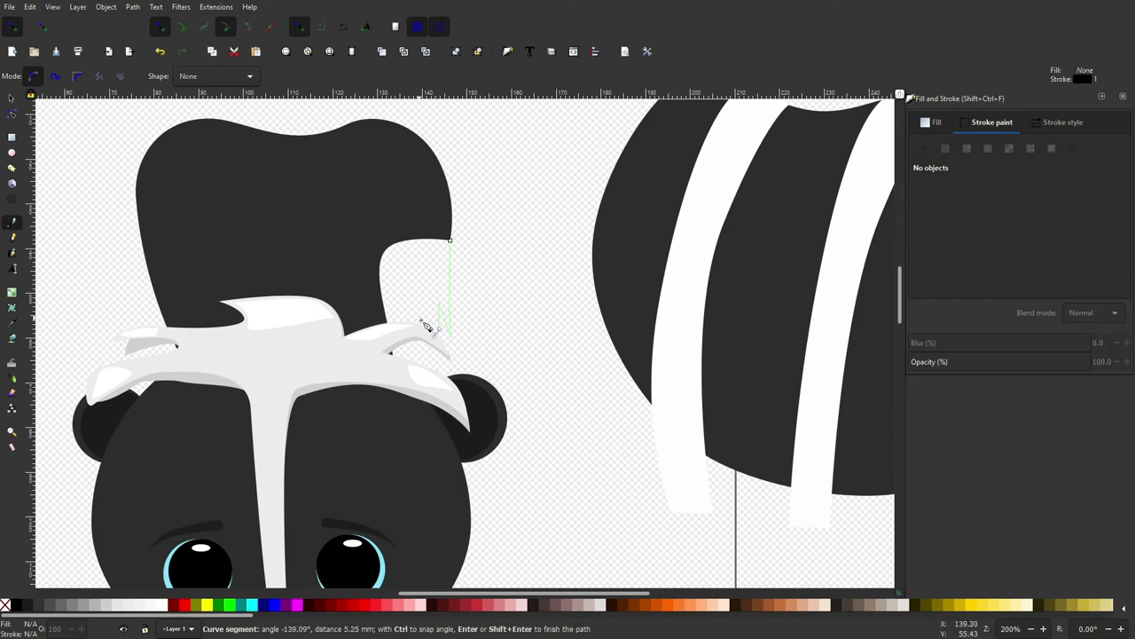
{"action": "left_click_drag", "start_coordinate": [442, 342], "coordinate": [437, 321]}
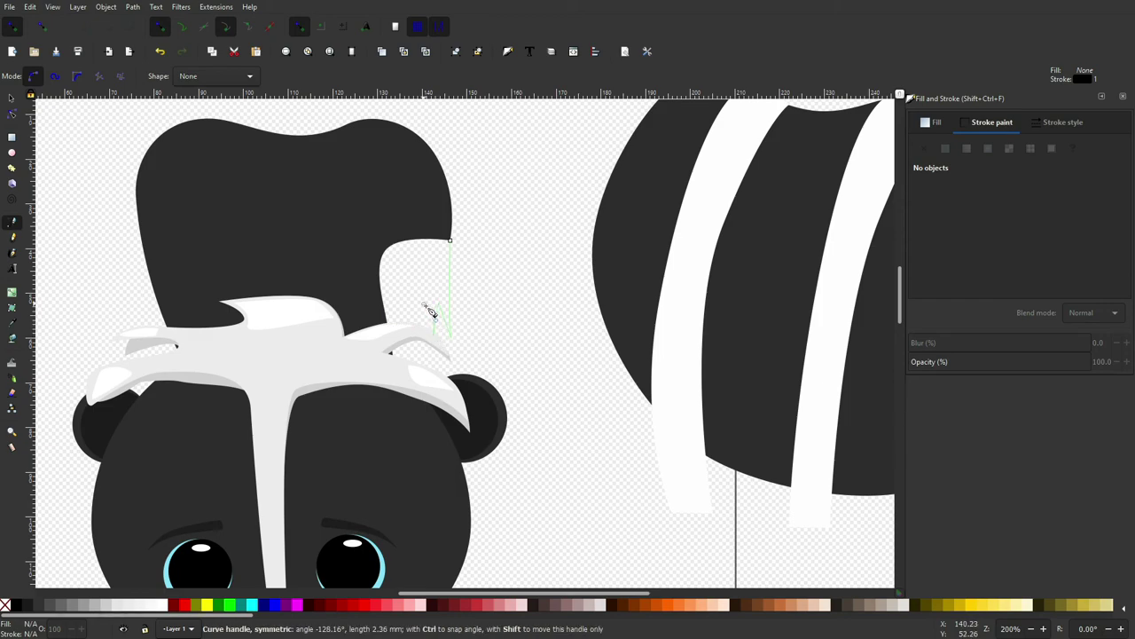
{"action": "scroll", "coordinate": [417, 308], "scroll_direction": "down", "scroll_amount": 1}
{"action": "key", "text": "Return"}
{"action": "key", "text": "s"}
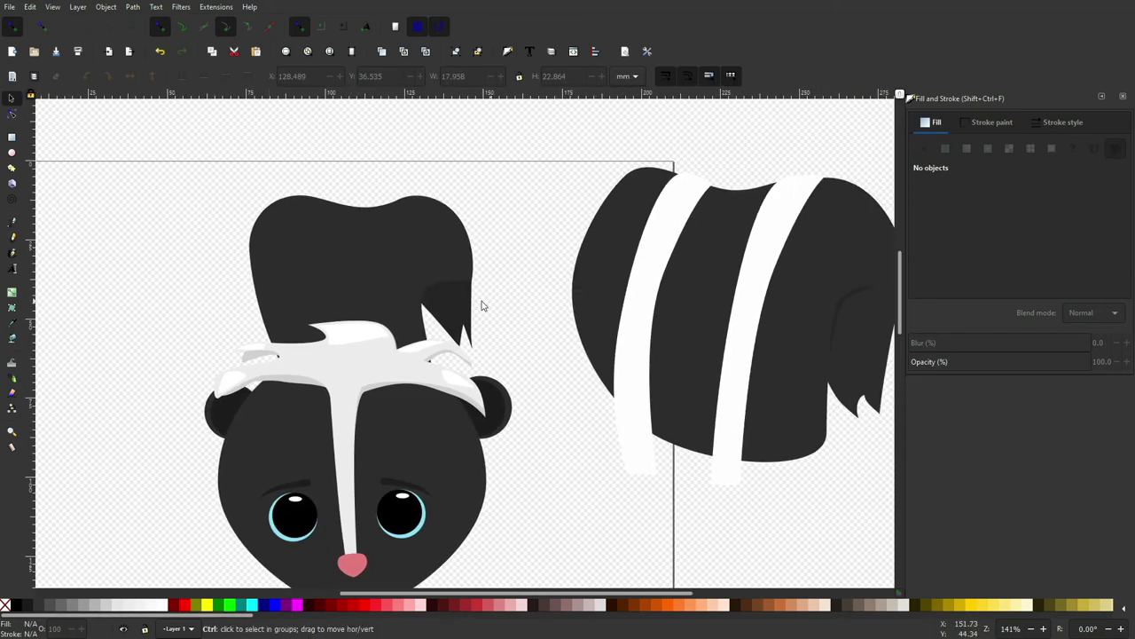
{"action": "left_click", "coordinate": [444, 282]}
Step: Raise the tuft's fill lightness to 17 and bend its left edge
{"action": "scroll", "coordinate": [443, 280], "scroll_direction": "up", "scroll_amount": 3}
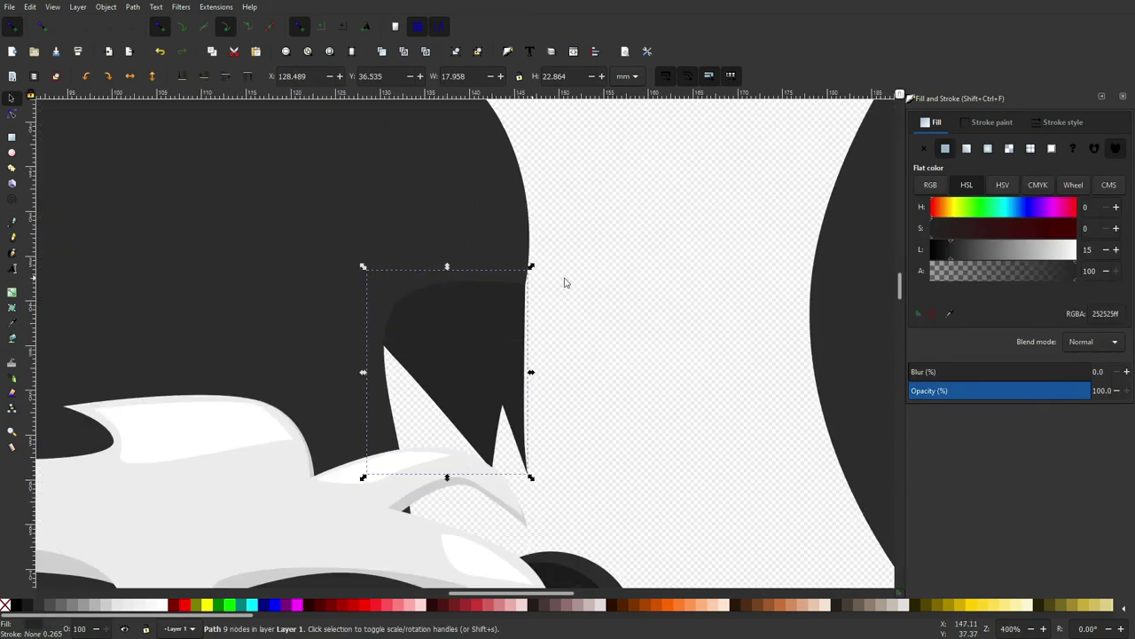
{"action": "left_click", "coordinate": [1116, 249]}
{"action": "scroll", "coordinate": [613, 285], "scroll_direction": "down", "scroll_amount": 2}
{"action": "key", "text": "n"}
{"action": "left_click", "coordinate": [536, 321]}
{"action": "scroll", "coordinate": [520, 337], "scroll_direction": "up", "scroll_amount": 2}
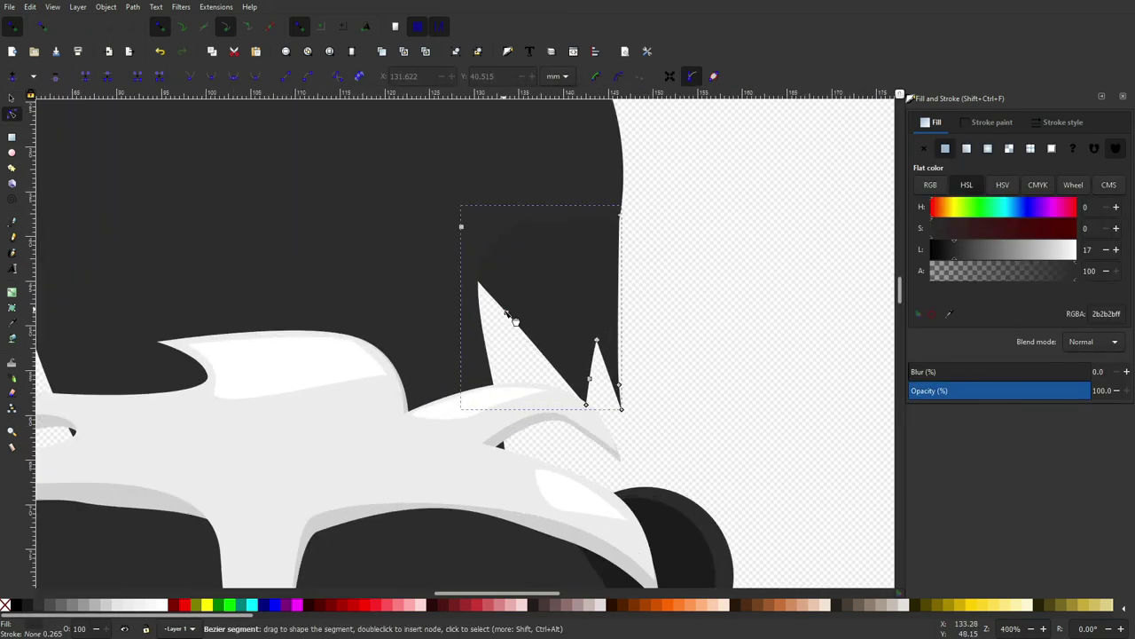
{"action": "left_click_drag", "start_coordinate": [512, 320], "coordinate": [514, 304]}
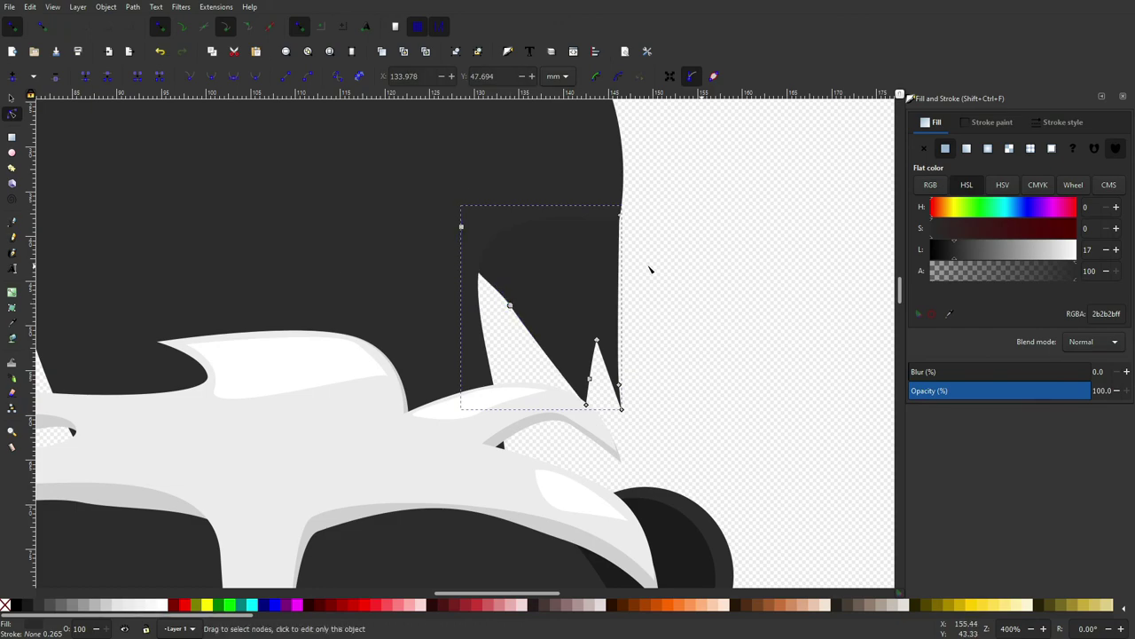
Step: Draw a darker 232323 shading curve from the tuft tip along the tail's inner edge
{"action": "key", "text": "b"}
{"action": "scroll", "coordinate": [546, 212], "scroll_direction": "up", "scroll_amount": 2}
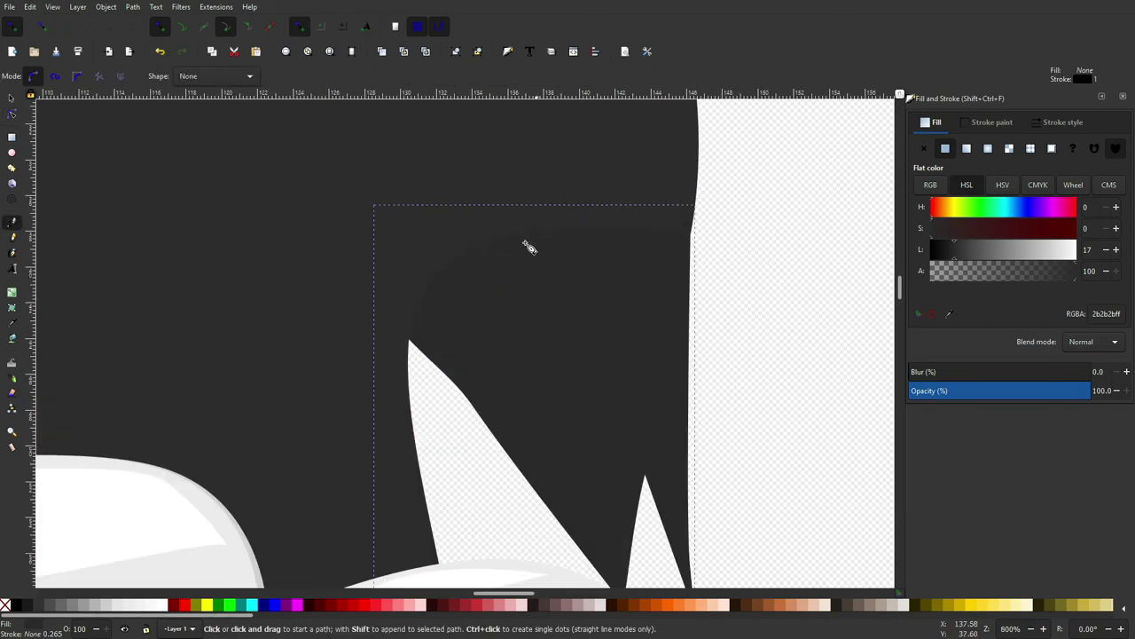
{"action": "left_click", "coordinate": [410, 340]}
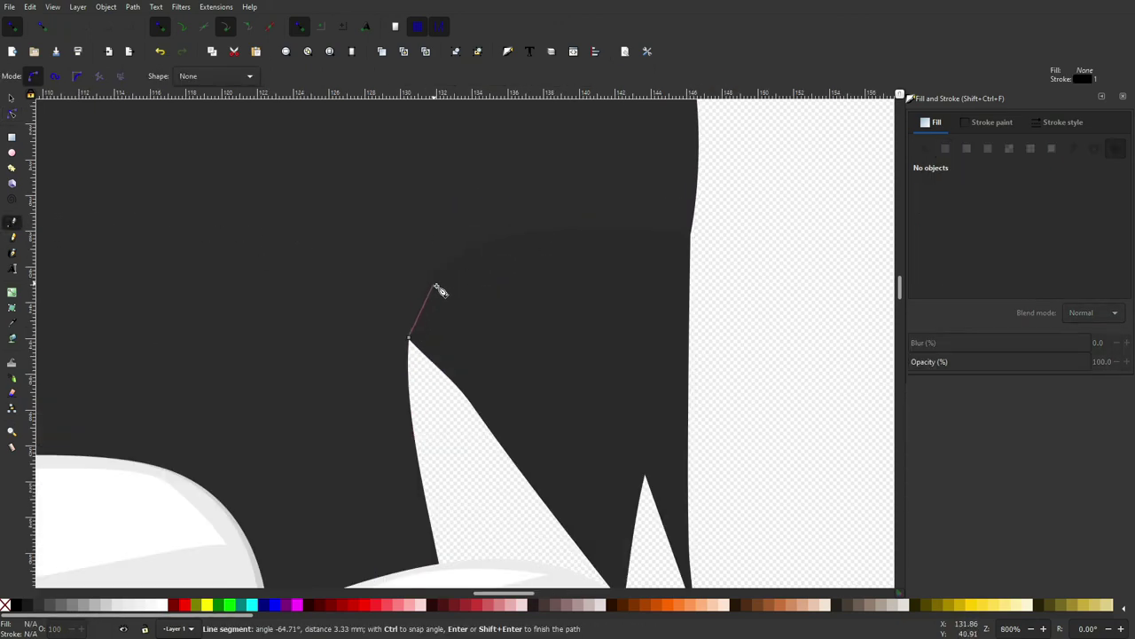
{"action": "left_click_drag", "start_coordinate": [439, 290], "coordinate": [468, 261]}
{"action": "left_click_drag", "start_coordinate": [546, 243], "coordinate": [569, 241]}
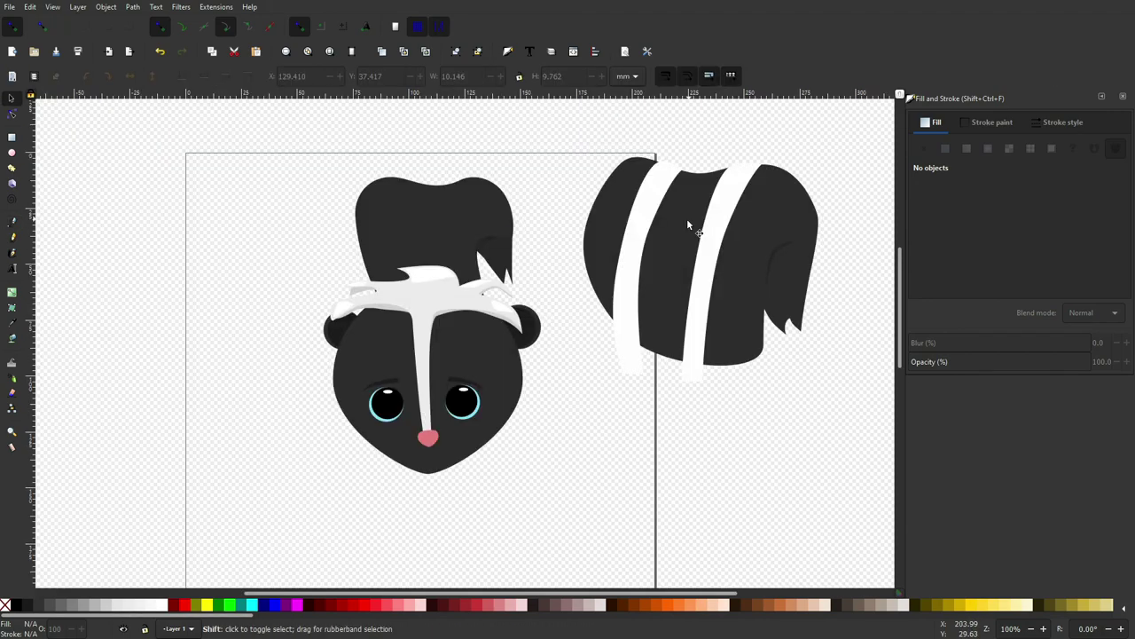
{"action": "scroll", "coordinate": [450, 253], "scroll_direction": "up", "scroll_amount": 3}
{"action": "scroll", "coordinate": [470, 260], "scroll_direction": "up", "scroll_amount": 3}
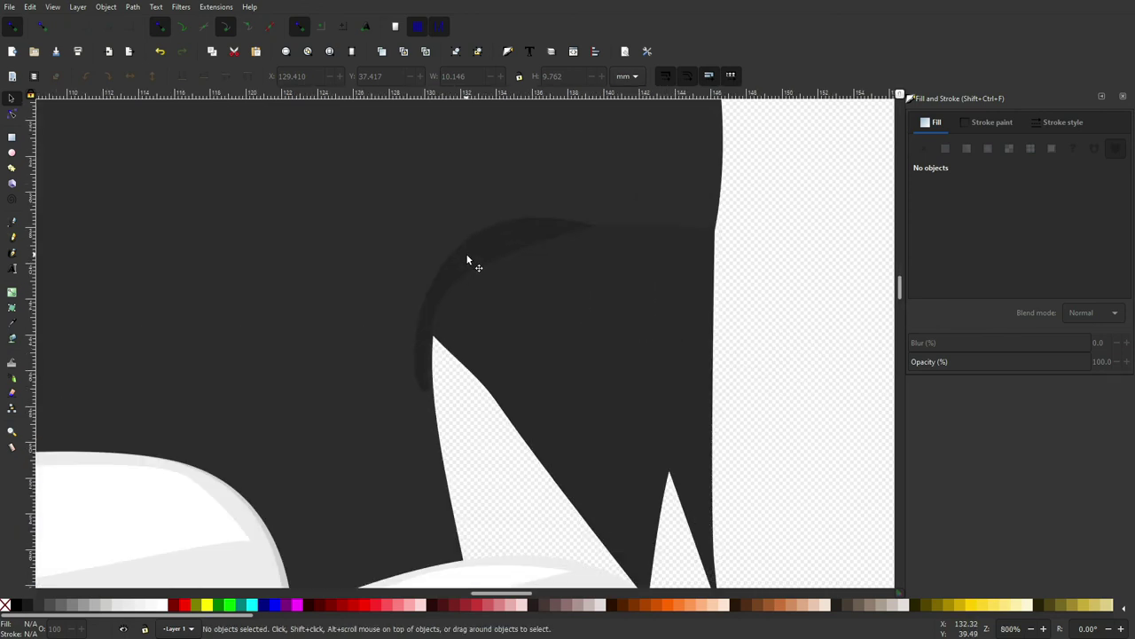
Step: Nudge a shading node up and right, then reset the view to actual size
{"action": "double_click", "coordinate": [476, 267]}
{"action": "left_click_drag", "start_coordinate": [459, 280], "coordinate": [479, 265]}
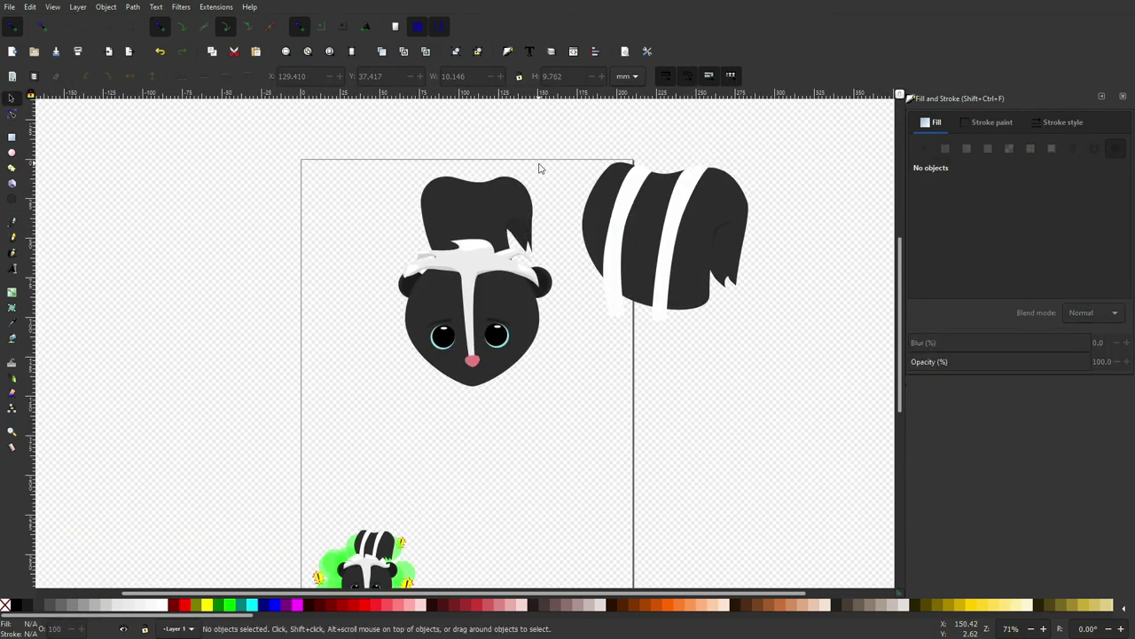
{"action": "scroll", "coordinate": [525, 216], "scroll_direction": "up", "scroll_amount": 4}
{"action": "left_click", "coordinate": [505, 229], "text": "ctrl"}
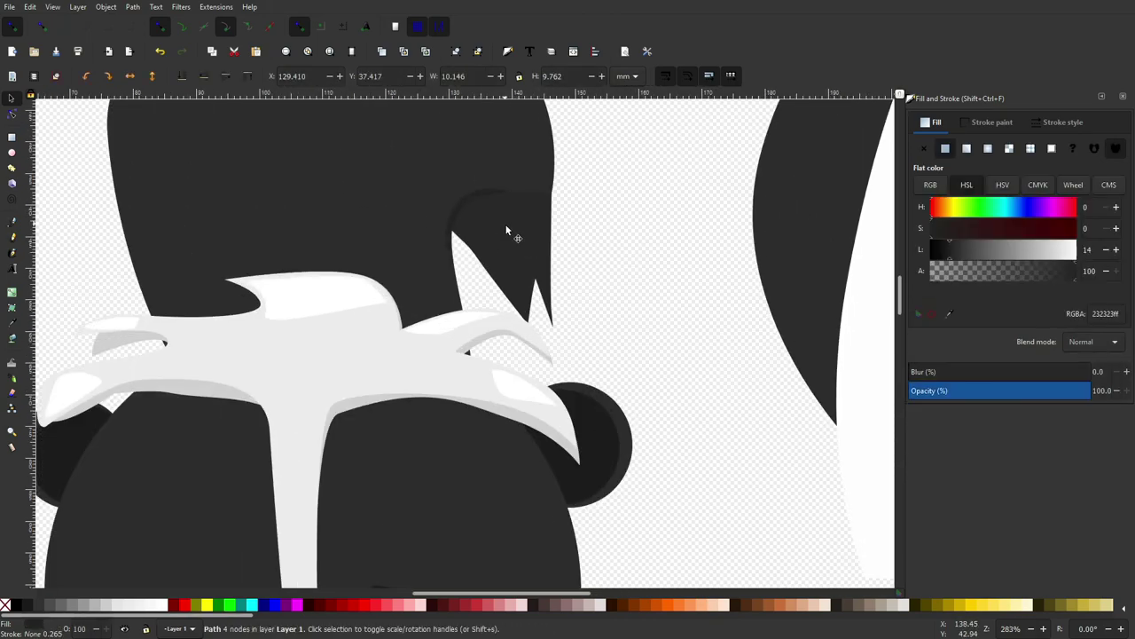
{"action": "scroll", "coordinate": [532, 177], "scroll_direction": "down", "scroll_amount": 5}
{"action": "key", "text": "Escape"}
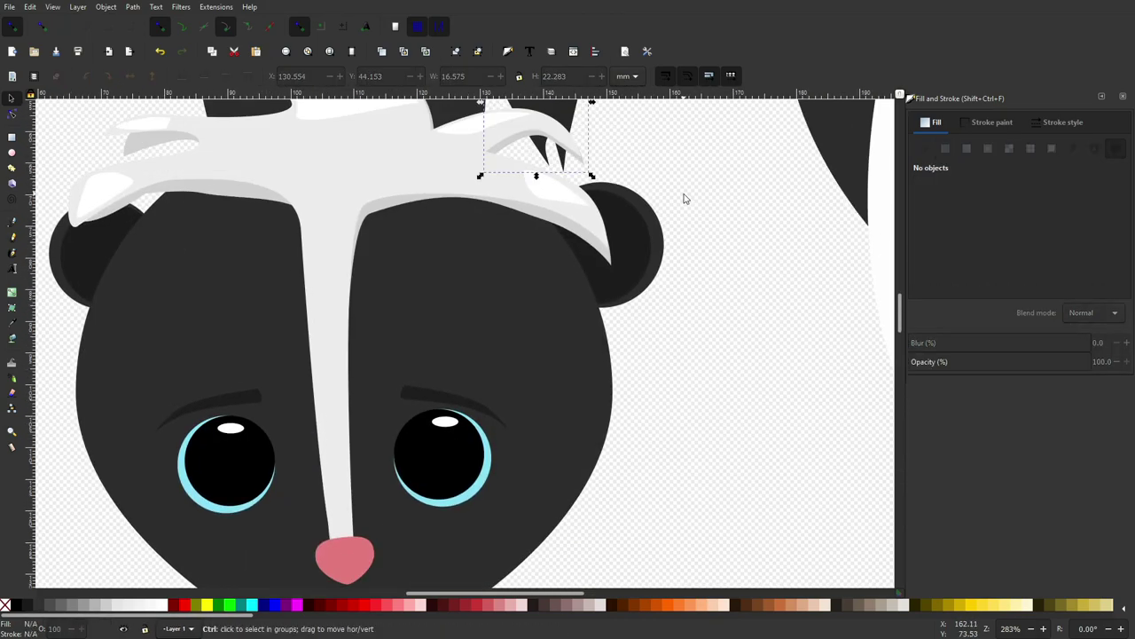
{"action": "key", "text": "1"}
{"action": "scroll", "coordinate": [665, 211], "scroll_direction": "right", "scroll_amount": 6}
{"action": "scroll", "coordinate": [665, 212], "scroll_direction": "up", "scroll_amount": 1}
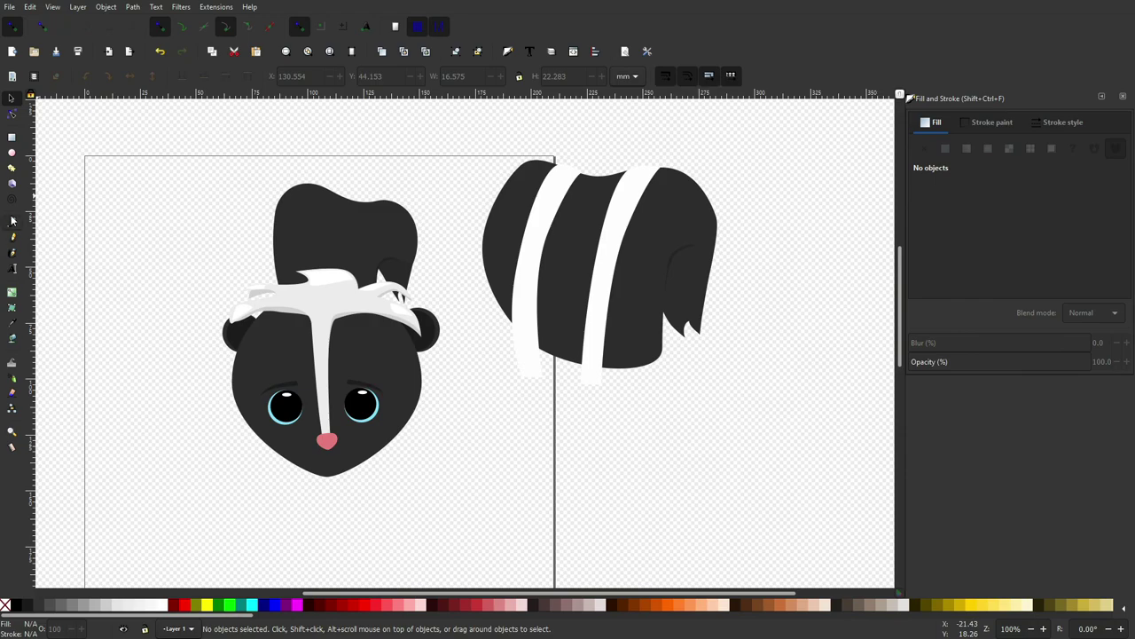
{"action": "left_click", "coordinate": [12, 219]}
{"action": "scroll", "coordinate": [266, 178], "scroll_direction": "up", "scroll_amount": 2}
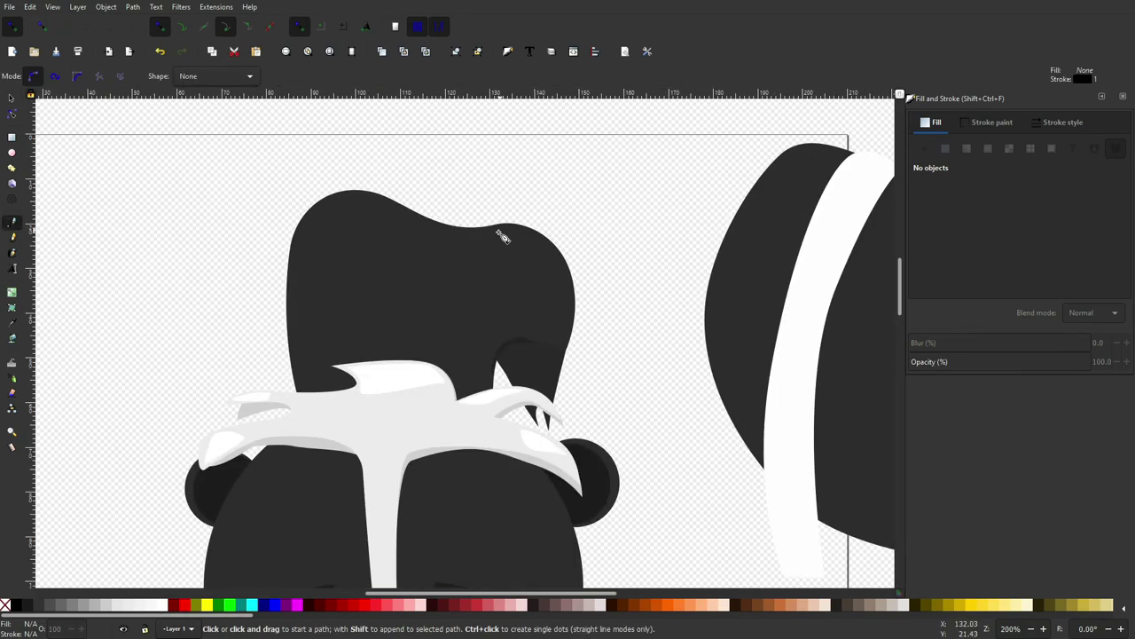
Step: Reshape the tail, lowering its top and left corner and raising the upper-right bump
{"action": "left_click", "coordinate": [12, 114]}
{"action": "left_click", "coordinate": [354, 201]}
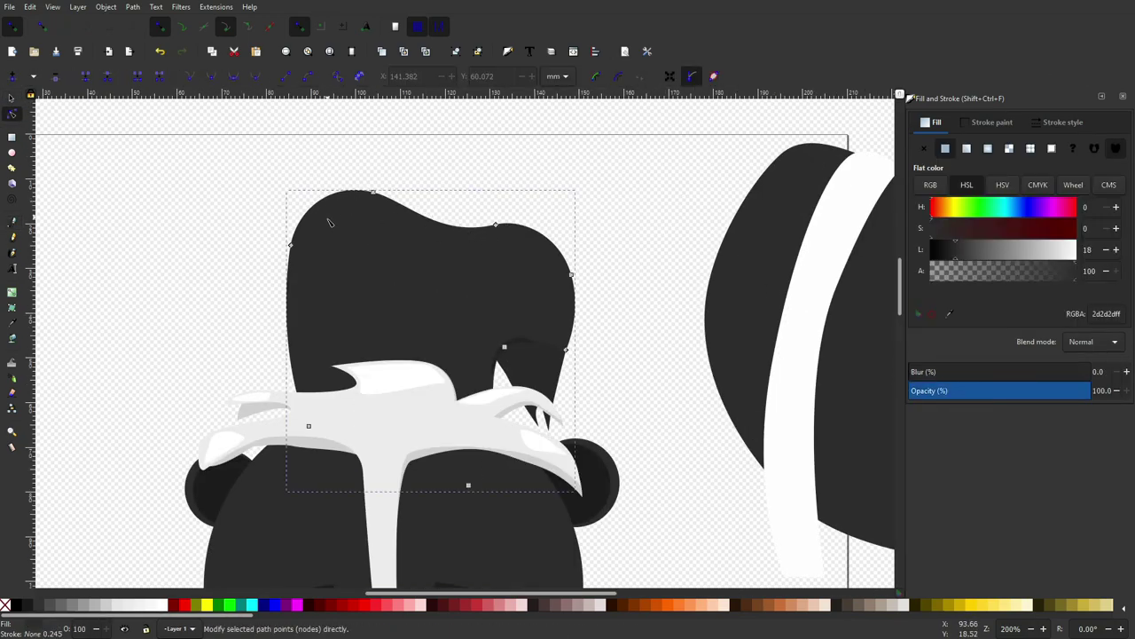
{"action": "left_click", "coordinate": [373, 192]}
{"action": "left_click_drag", "start_coordinate": [376, 197], "coordinate": [378, 207]}
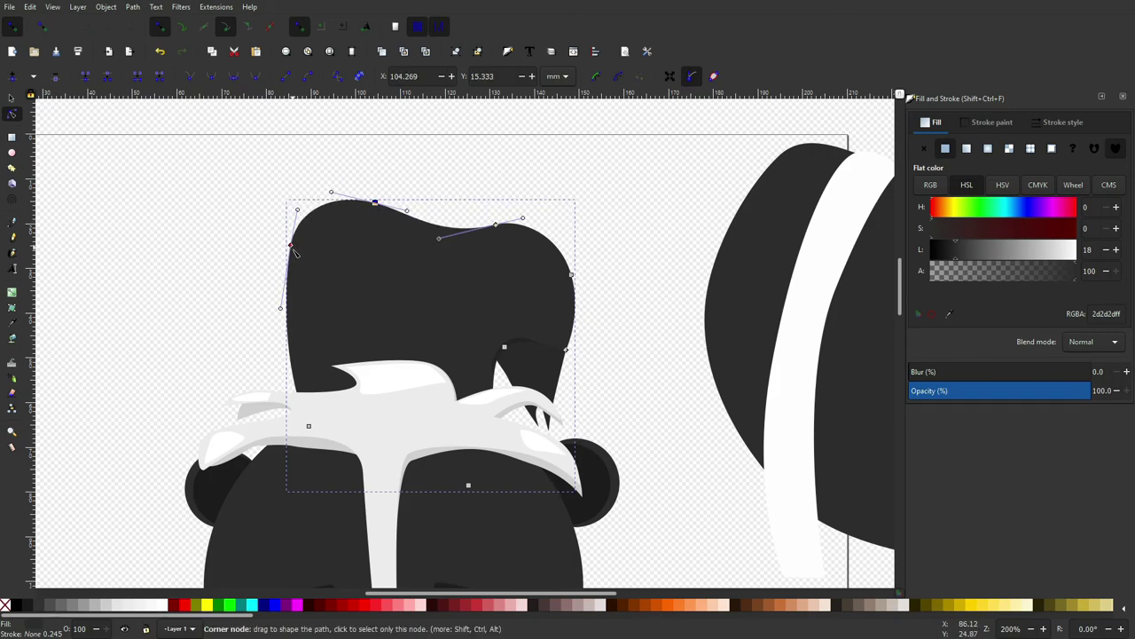
{"action": "left_click_drag", "start_coordinate": [292, 247], "coordinate": [292, 256]}
{"action": "left_click_drag", "start_coordinate": [499, 228], "coordinate": [499, 220]}
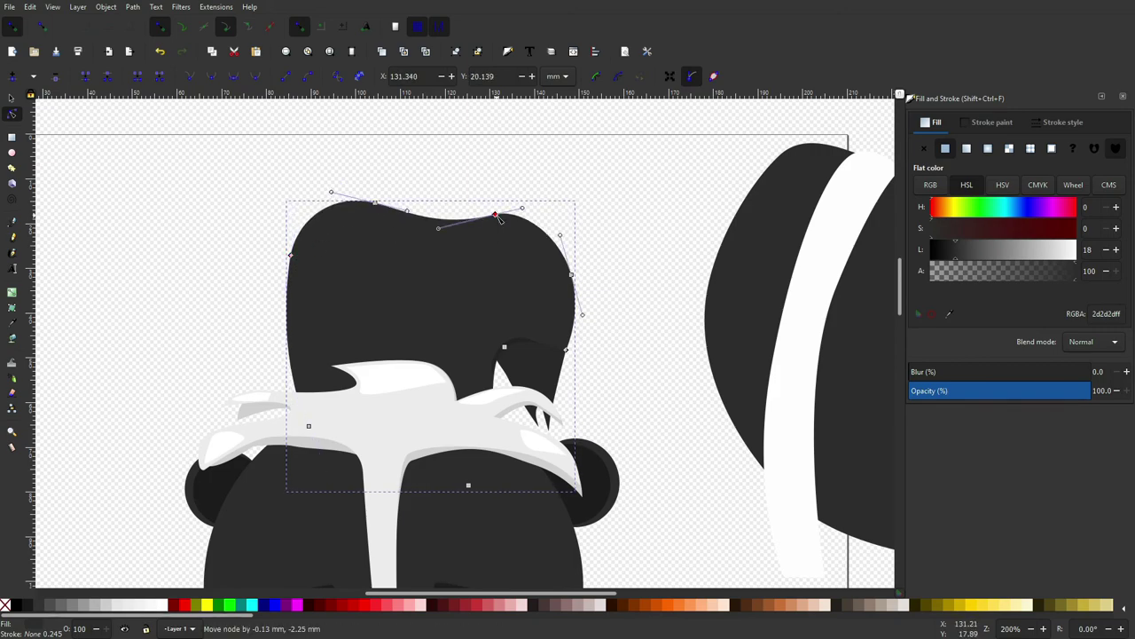
{"action": "left_click", "coordinate": [89, 249]}
Step: Begin a stripe path on the tail, removing a misplaced node
{"action": "left_click", "coordinate": [12, 221]}
{"action": "scroll", "coordinate": [527, 251], "scroll_direction": "up", "scroll_amount": 1}
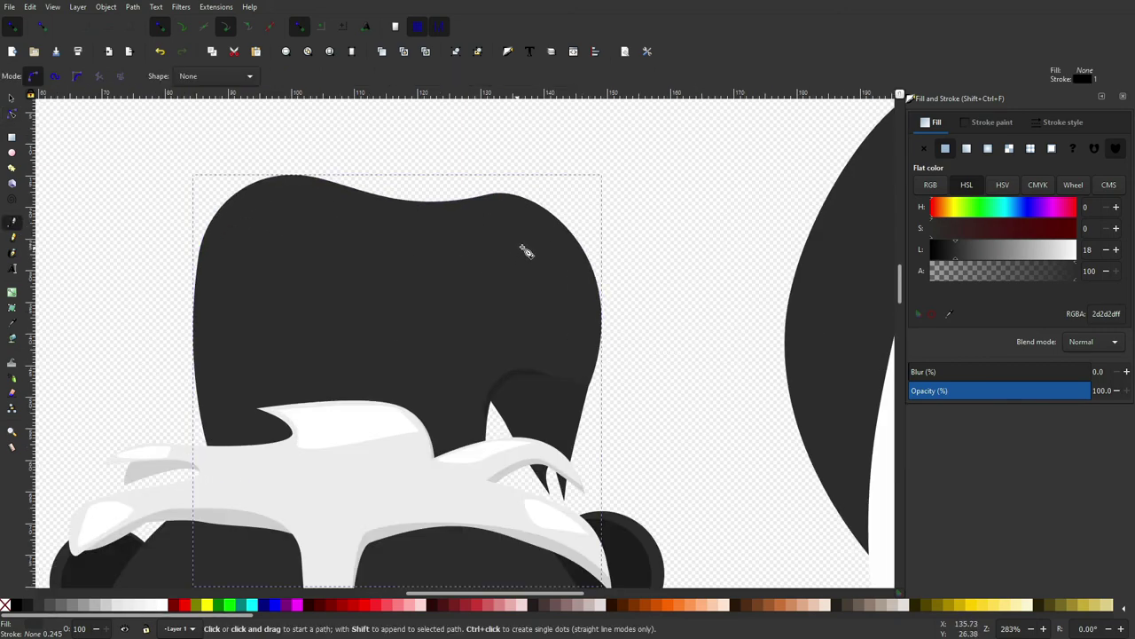
{"action": "left_click", "coordinate": [474, 203]}
{"action": "scroll", "coordinate": [423, 297], "scroll_direction": "down", "scroll_amount": 2}
{"action": "scroll", "coordinate": [414, 355], "scroll_direction": "down", "scroll_amount": 2}
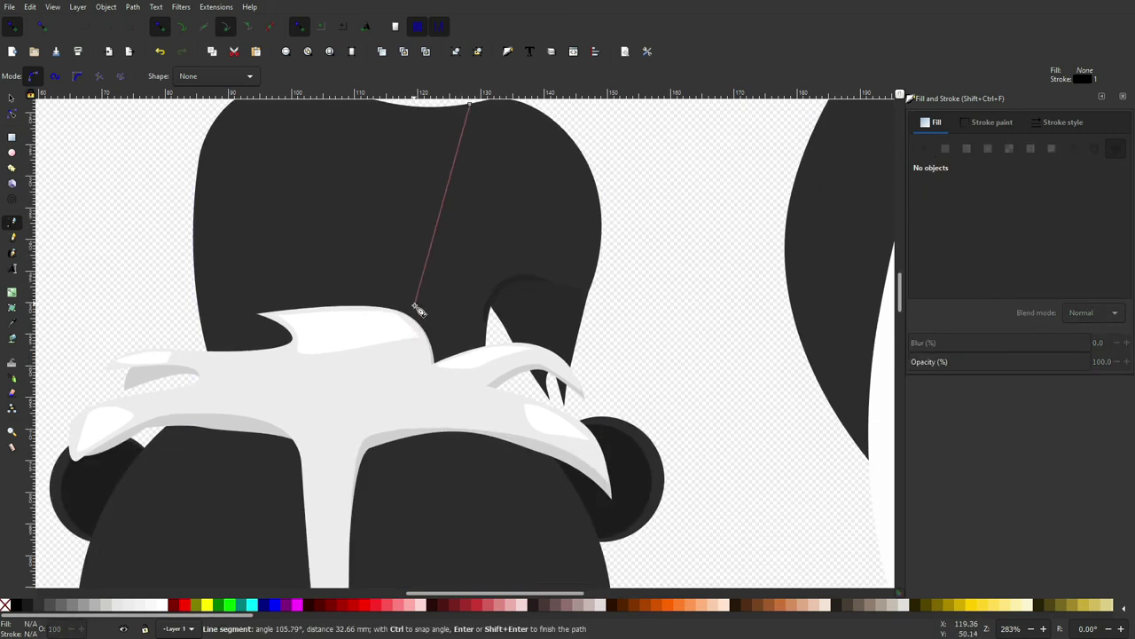
{"action": "mouse_move", "coordinate": [424, 218]}
{"action": "left_mouse_down"}
{"action": "mouse_move", "coordinate": [388, 396]}
{"action": "mouse_move", "coordinate": [396, 404]}
{"action": "left_mouse_up"}
{"action": "key", "text": "BackSpace"}
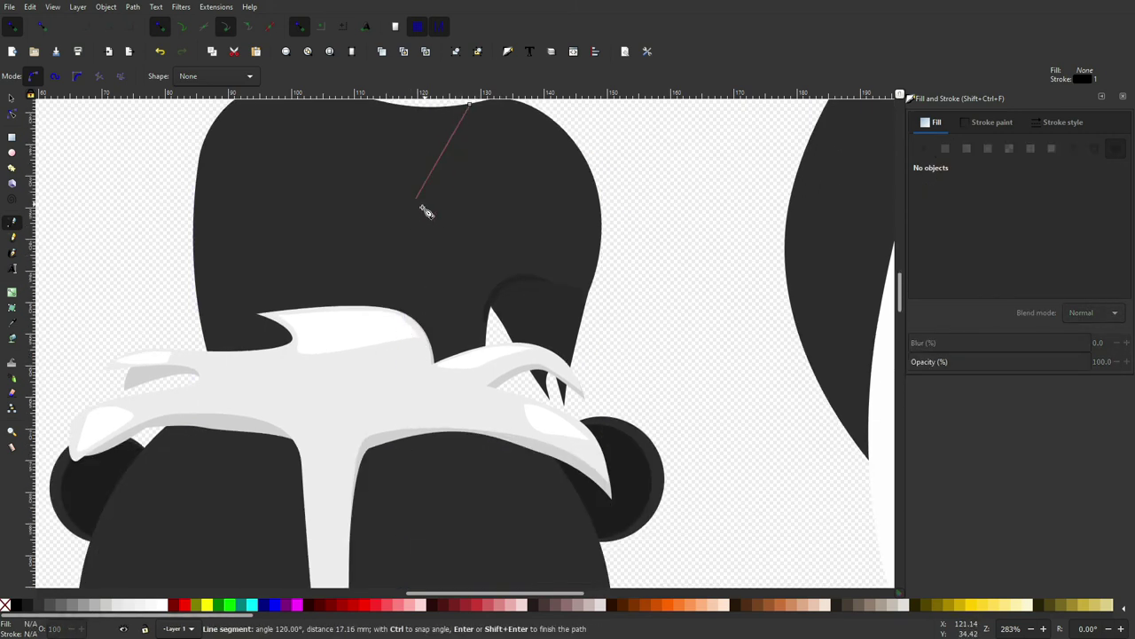
Step: Complete the first tail stripe with white fill and no outline
{"action": "left_click_drag", "start_coordinate": [408, 231], "coordinate": [397, 317]}
{"action": "left_click", "coordinate": [397, 386]}
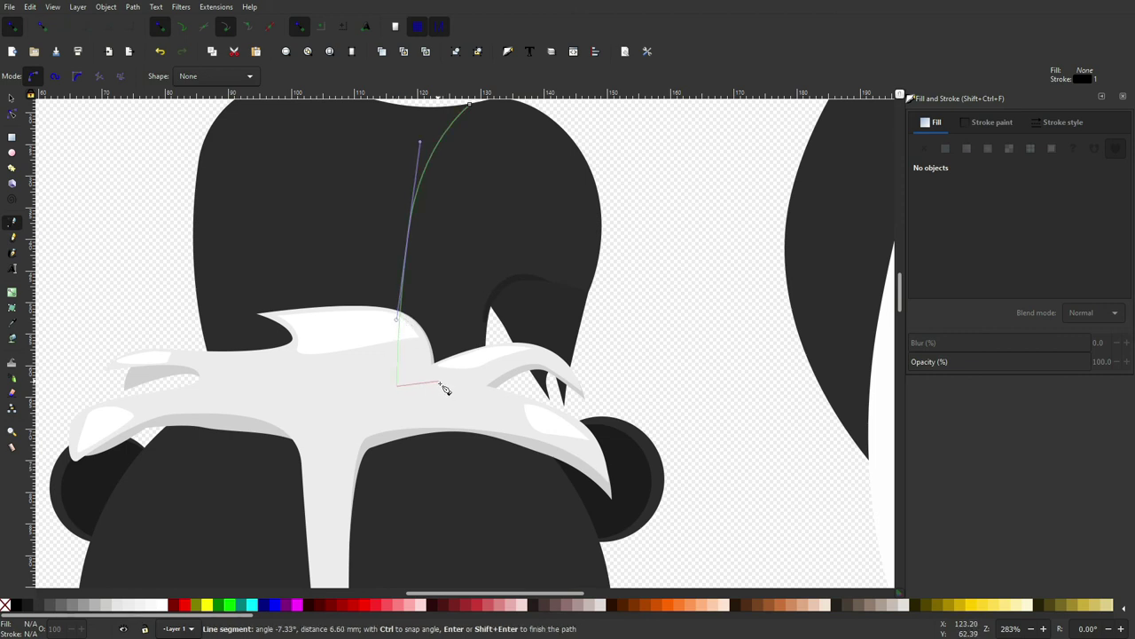
{"action": "left_click_drag", "start_coordinate": [434, 359], "coordinate": [464, 357]}
{"action": "left_click_drag", "start_coordinate": [449, 205], "coordinate": [467, 153]}
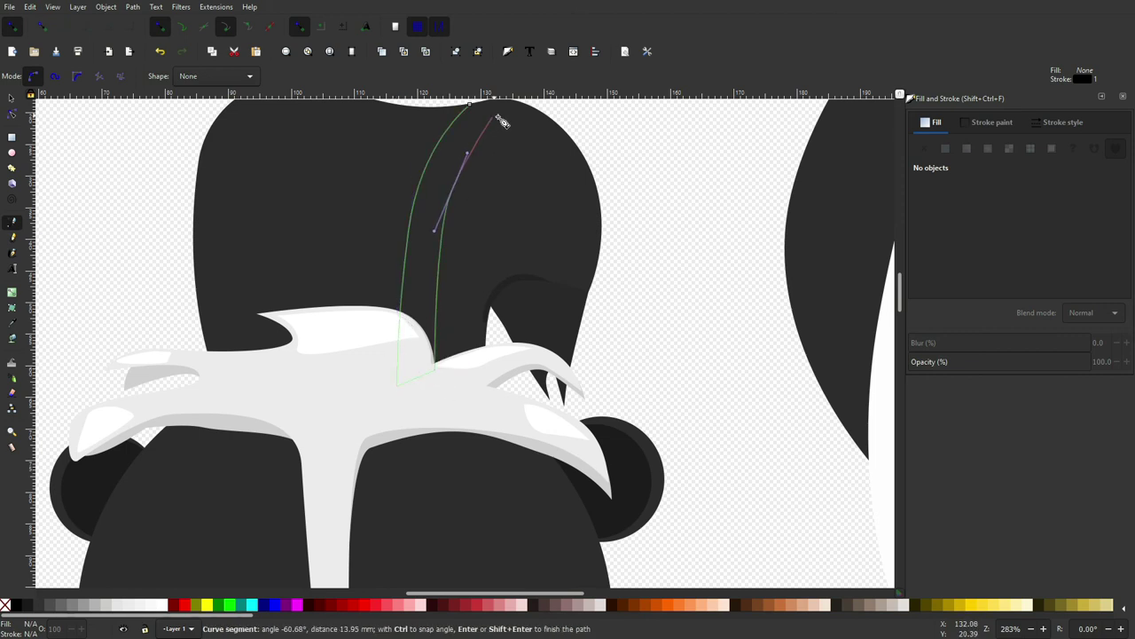
{"action": "scroll", "coordinate": [512, 107], "scroll_direction": "up", "scroll_amount": 4}
{"action": "left_click_drag", "start_coordinate": [468, 257], "coordinate": [226, 349]}
{"action": "left_click", "coordinate": [945, 148]}
{"action": "key", "text": "5"}
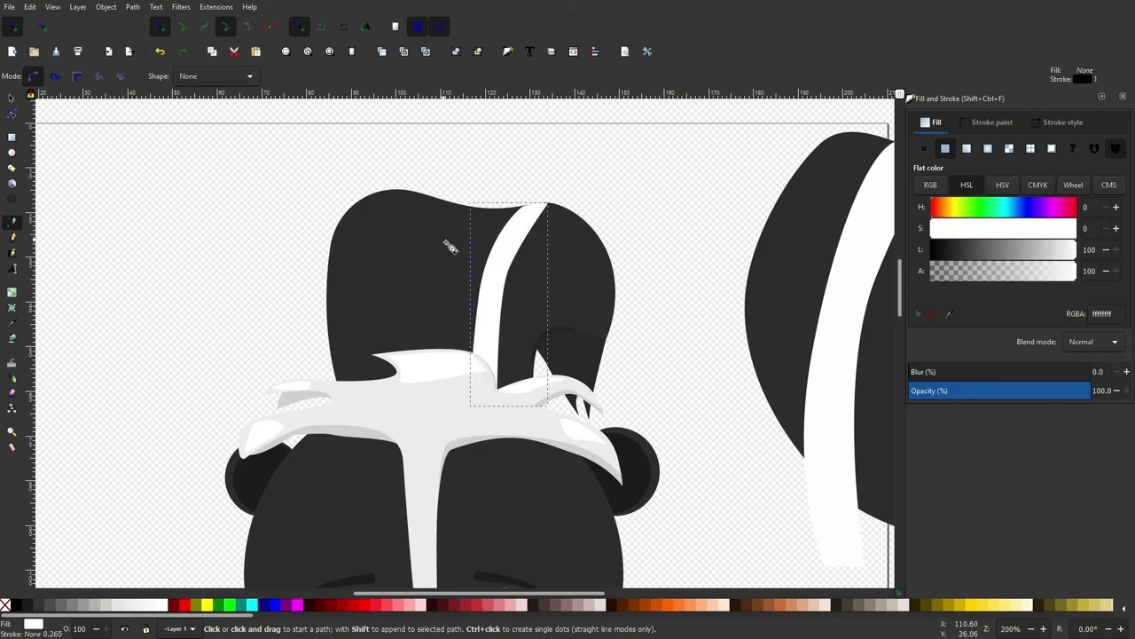
Step: Draw a second 5-node white stripe on the tail's left, tucked behind the light-grey fur
{"action": "scroll", "coordinate": [444, 226], "scroll_direction": "up", "scroll_amount": 3}
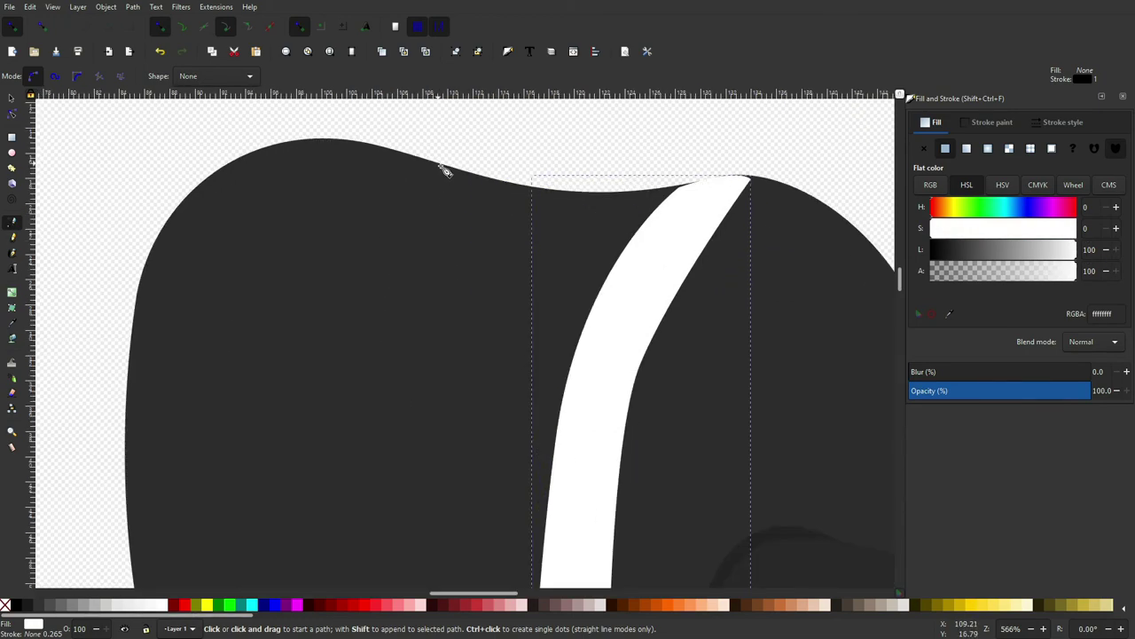
{"action": "left_click", "coordinate": [444, 170]}
{"action": "scroll", "coordinate": [415, 189], "scroll_direction": "down", "scroll_amount": 1}
{"action": "scroll", "coordinate": [337, 296], "scroll_direction": "down", "scroll_amount": 1}
{"action": "mouse_move", "coordinate": [327, 345]}
{"action": "left_mouse_down"}
{"action": "mouse_move", "coordinate": [318, 418]}
{"action": "mouse_move", "coordinate": [289, 466]}
{"action": "left_mouse_up"}
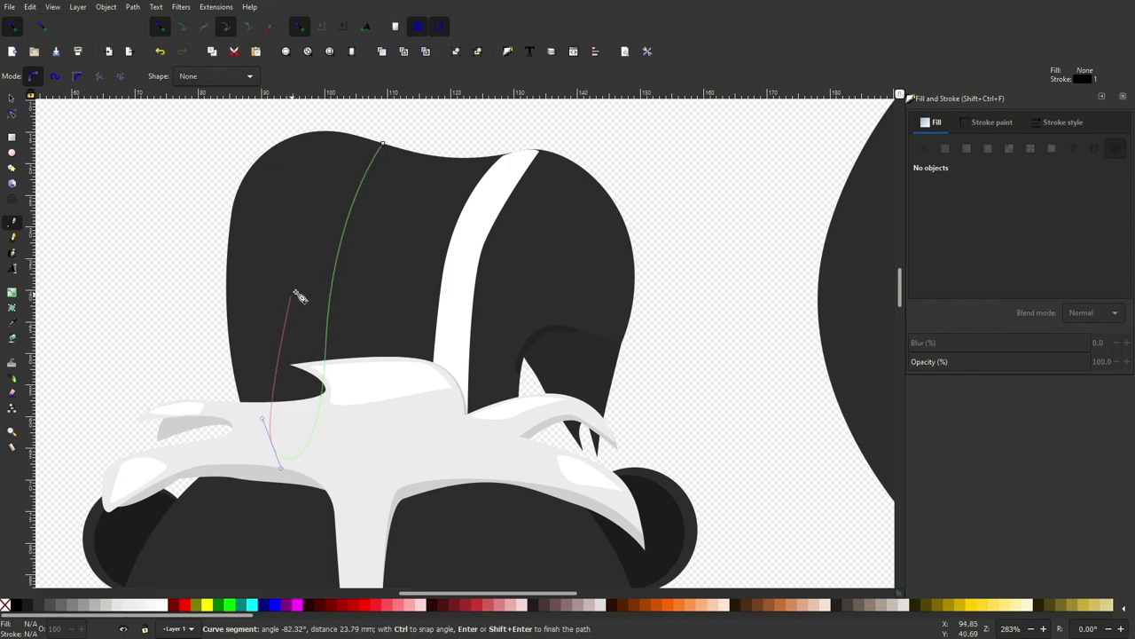
{"action": "left_click", "coordinate": [382, 142]}
{"action": "key", "text": "s"}
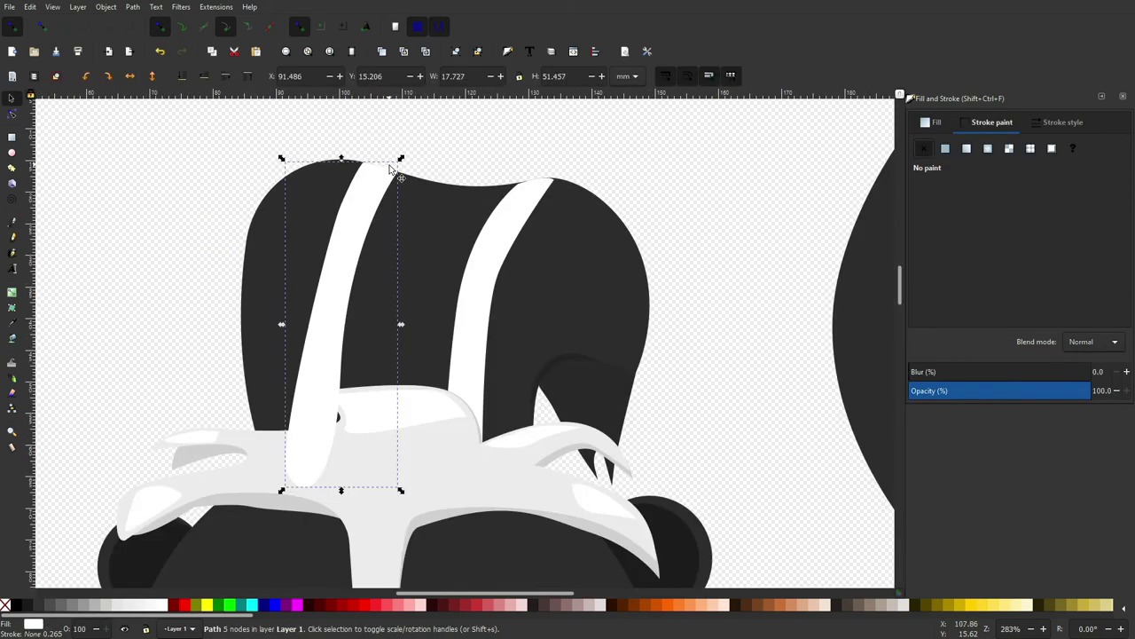
{"action": "key", "text": "Page_Down"}
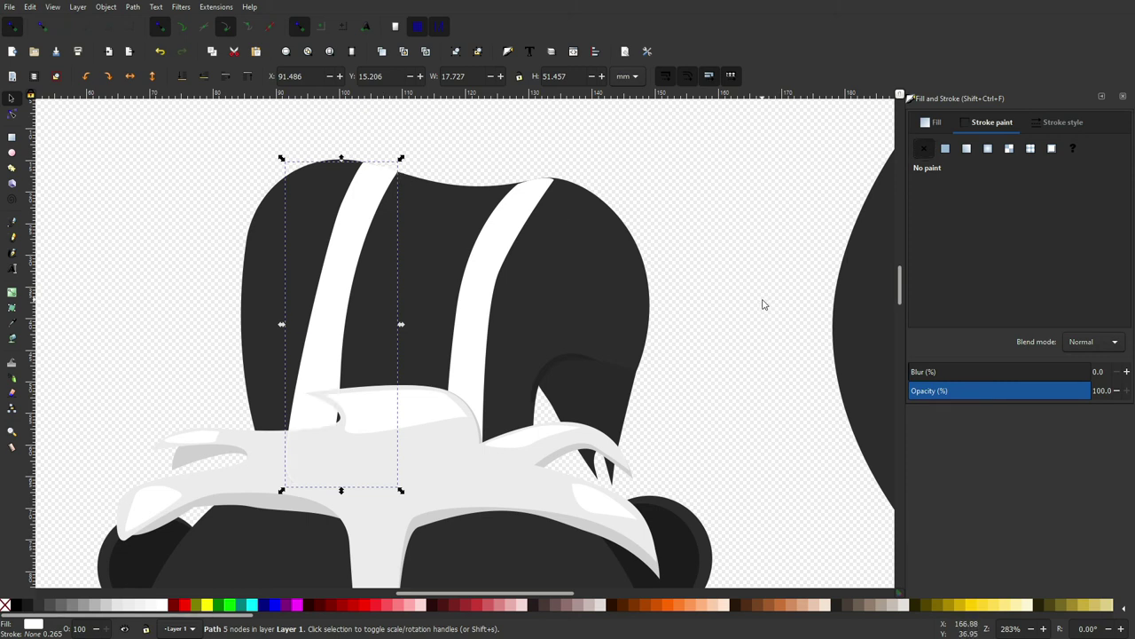
{"action": "left_click", "coordinate": [763, 304]}
{"action": "scroll", "coordinate": [621, 298], "scroll_direction": "down", "scroll_amount": 4}
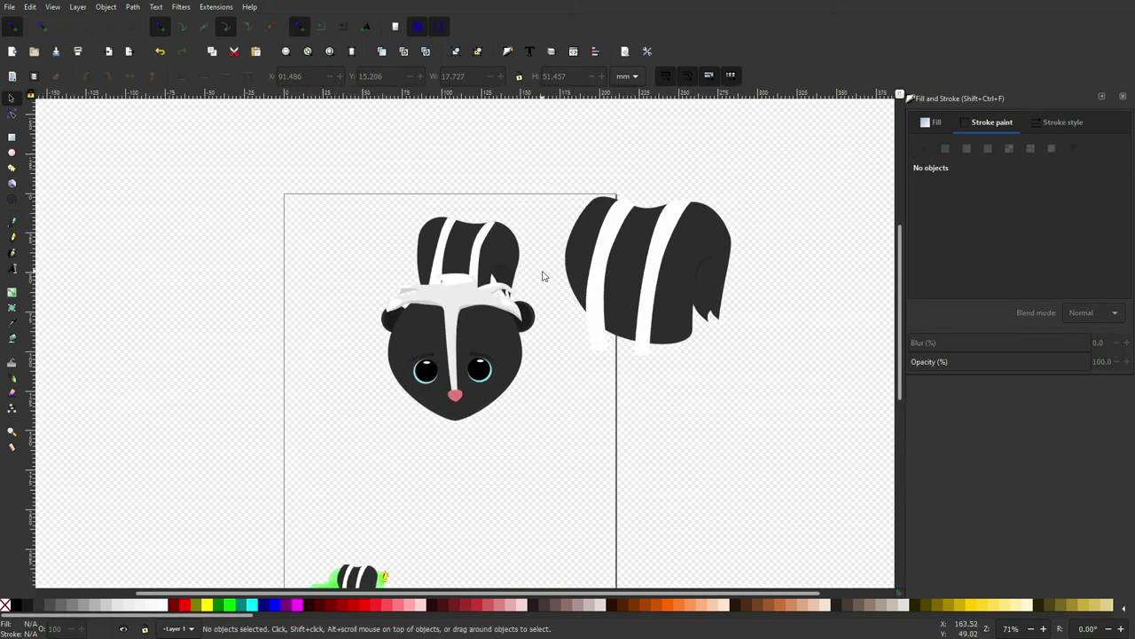
{"action": "scroll", "coordinate": [544, 276], "scroll_direction": "up", "scroll_amount": 5}
Step: Draw a circle below the head and fill it near-black 181818
{"action": "double_click", "coordinate": [389, 313]}
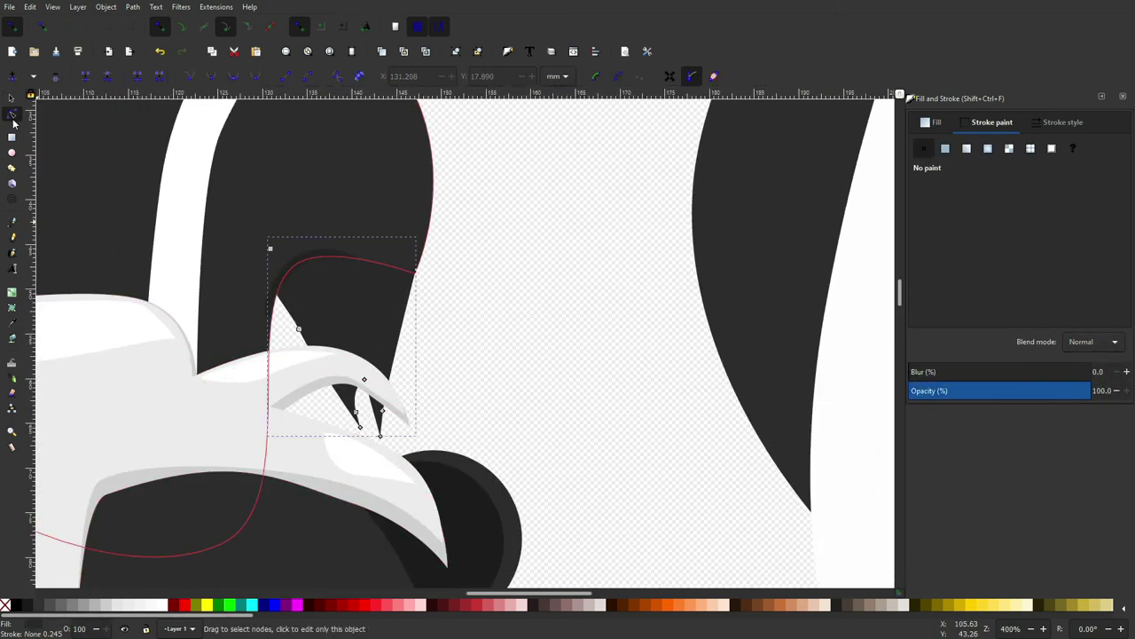
{"action": "left_click", "coordinate": [12, 152]}
{"action": "scroll", "coordinate": [399, 178], "scroll_direction": "down", "scroll_amount": 3}
{"action": "left_click_drag", "start_coordinate": [396, 285], "coordinate": [595, 413]}
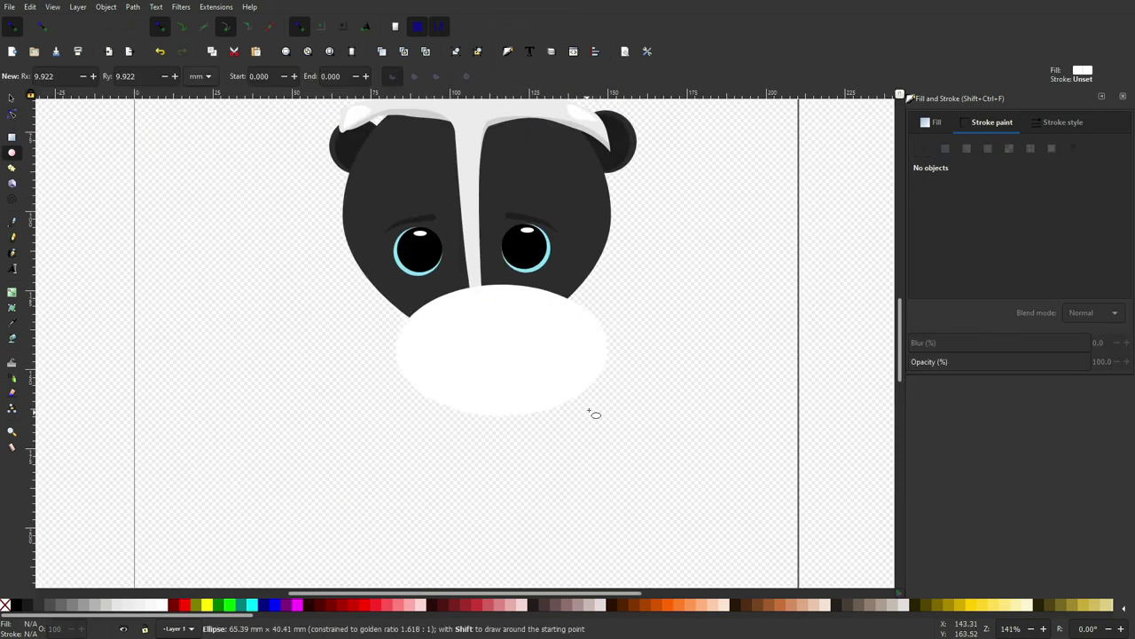
{"action": "mouse_move", "coordinate": [594, 413]}
{"action": "left_mouse_down"}
{"action": "mouse_move", "coordinate": [558, 423]}
{"action": "mouse_move", "coordinate": [574, 434]}
{"action": "left_mouse_up"}
{"action": "left_click", "coordinate": [931, 121]}
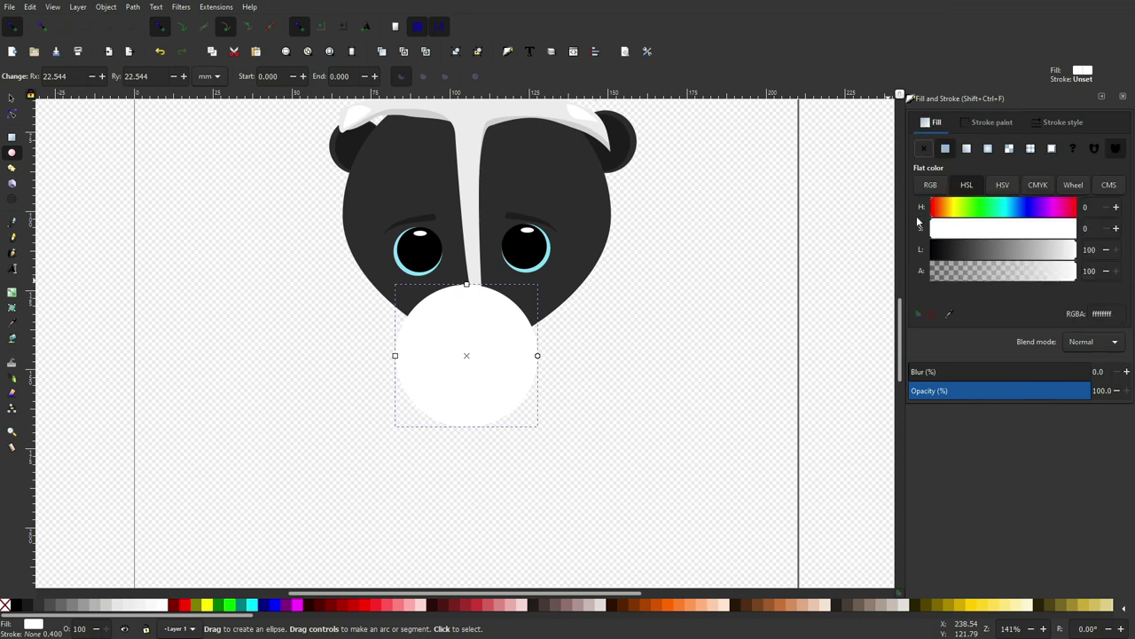
{"action": "left_click_drag", "start_coordinate": [1068, 249], "coordinate": [942, 249]}
{"action": "scroll", "coordinate": [709, 325], "scroll_direction": "down", "scroll_amount": 5}
{"action": "scroll", "coordinate": [651, 280], "scroll_direction": "up", "scroll_amount": 6}
{"action": "scroll", "coordinate": [651, 281], "scroll_direction": "up", "scroll_amount": 1}
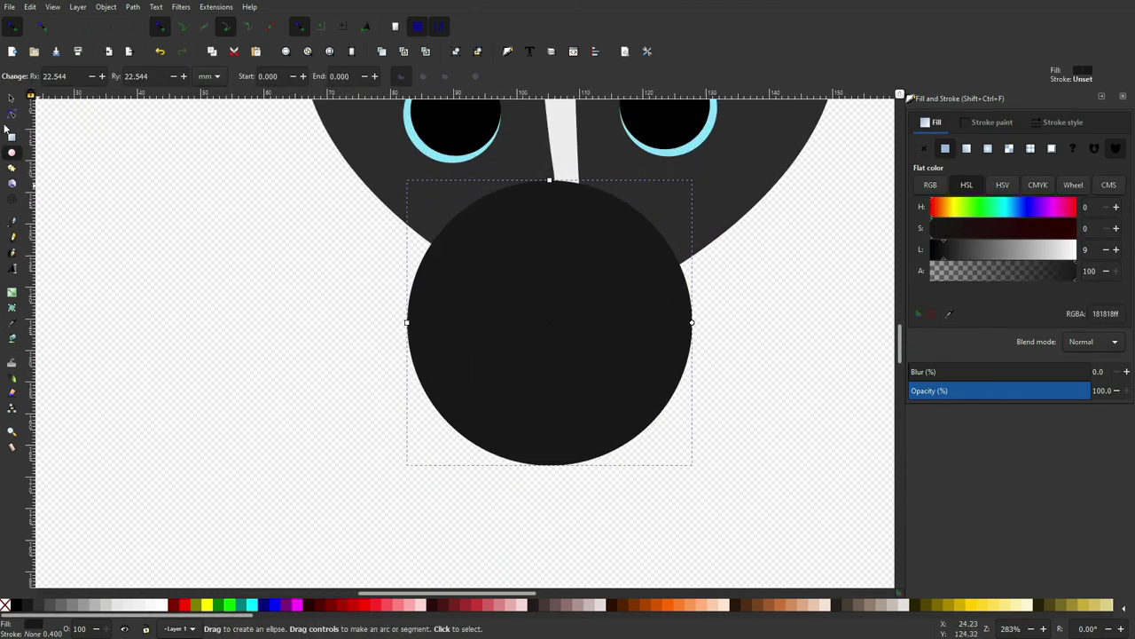
Step: Send the circle behind the head and convert it with Object to Path
{"action": "key", "text": "Page_Down"}
{"action": "key", "text": "Page_Down"}
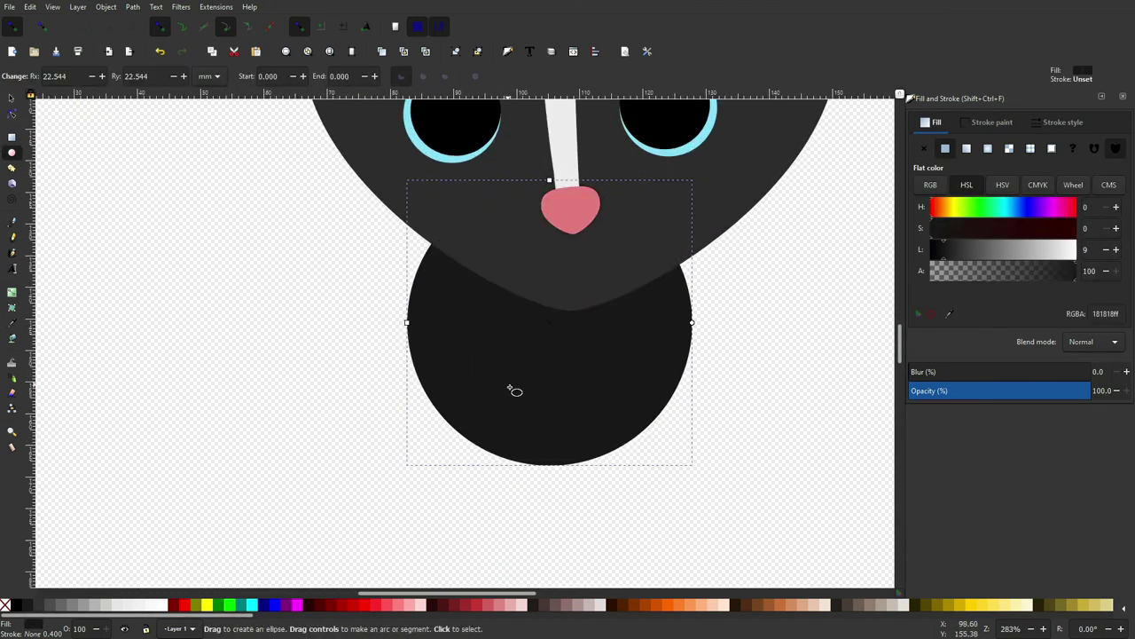
{"action": "key", "text": "s"}
{"action": "scroll", "coordinate": [475, 102], "scroll_direction": "down", "scroll_amount": 1}
{"action": "left_click", "coordinate": [133, 7]}
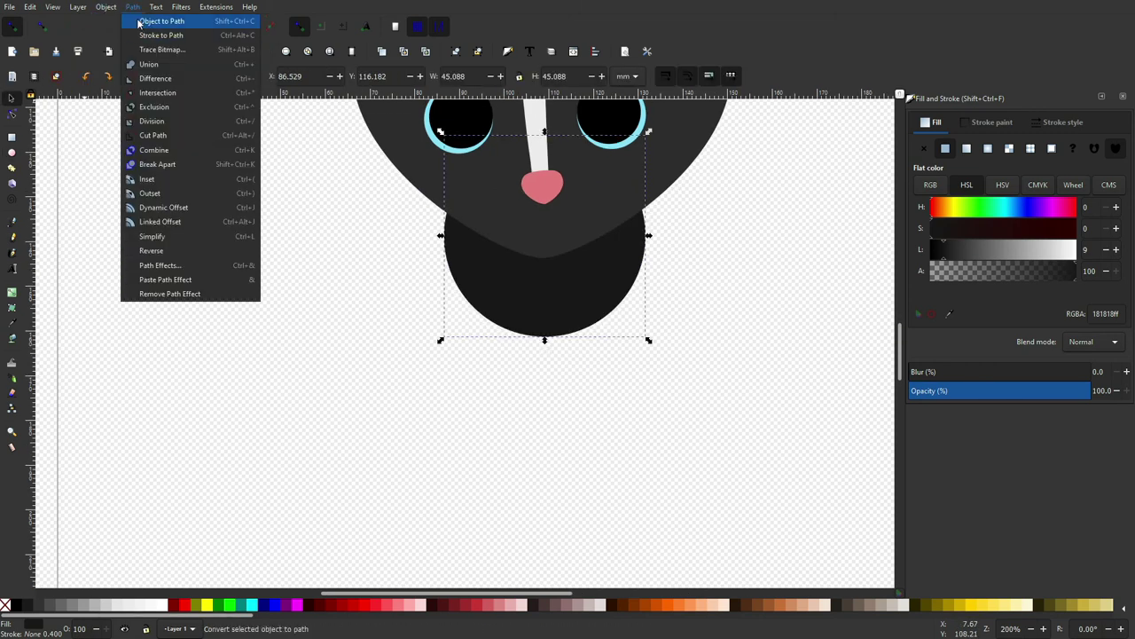
{"action": "left_click", "coordinate": [155, 21]}
{"action": "key", "text": "n"}
{"action": "scroll", "coordinate": [516, 207], "scroll_direction": "up", "scroll_amount": 2}
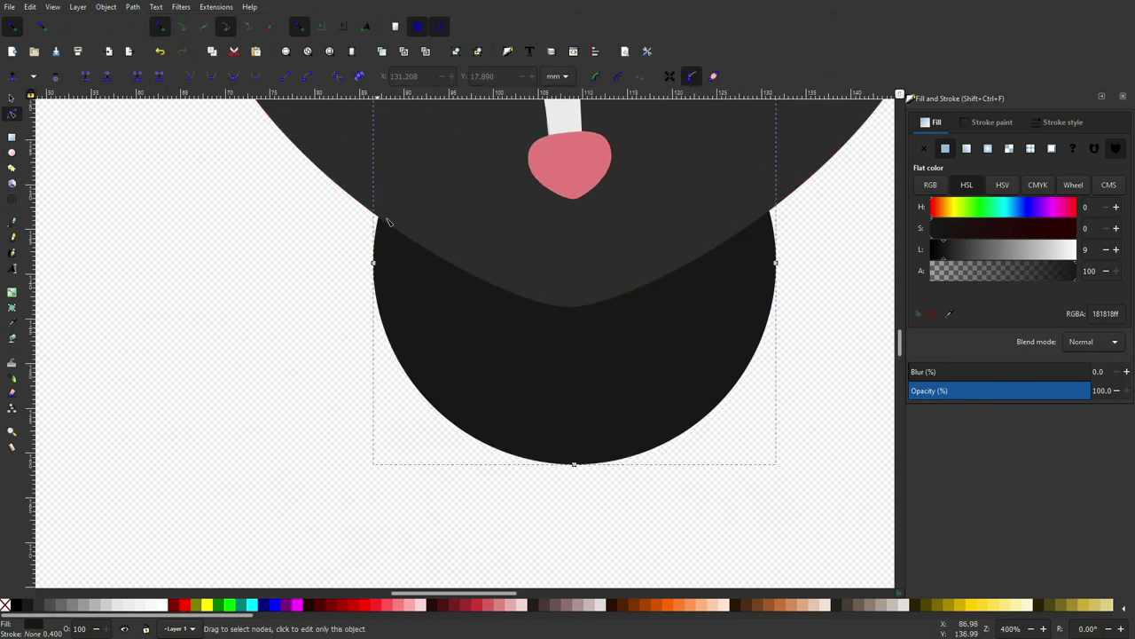
{"action": "scroll", "coordinate": [577, 157], "scroll_direction": "up", "scroll_amount": 3}
Step: Pull out the top and bottom node handles to broaden and flatten the chin curve
{"action": "left_click", "coordinate": [577, 158]}
{"action": "left_click_drag", "start_coordinate": [677, 156], "coordinate": [685, 157]}
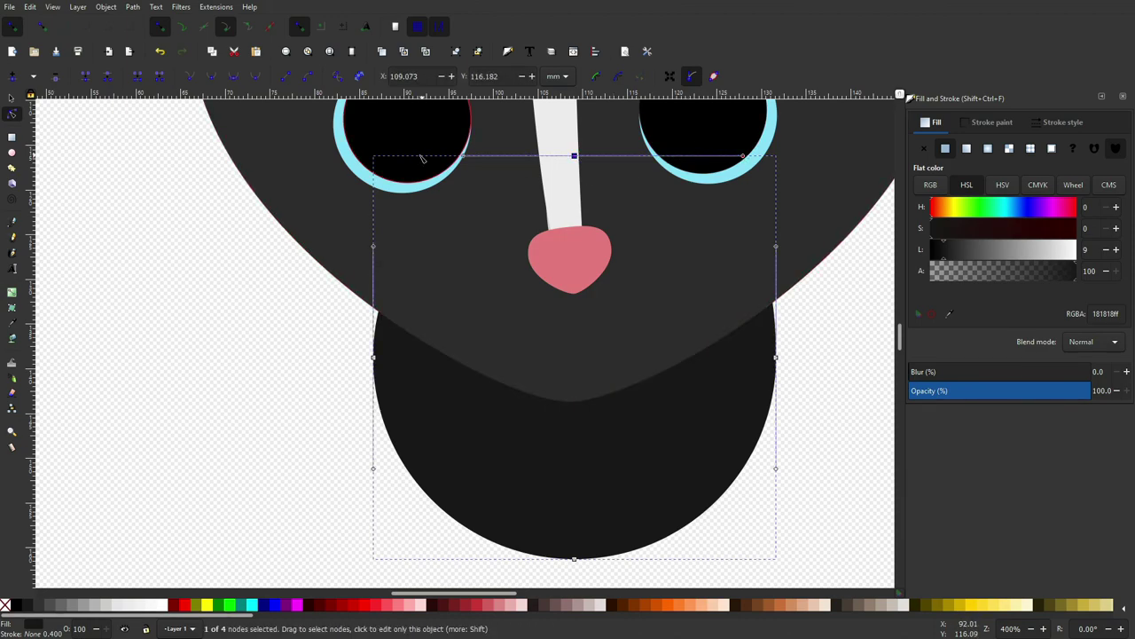
{"action": "left_click_drag", "start_coordinate": [463, 156], "coordinate": [402, 158]}
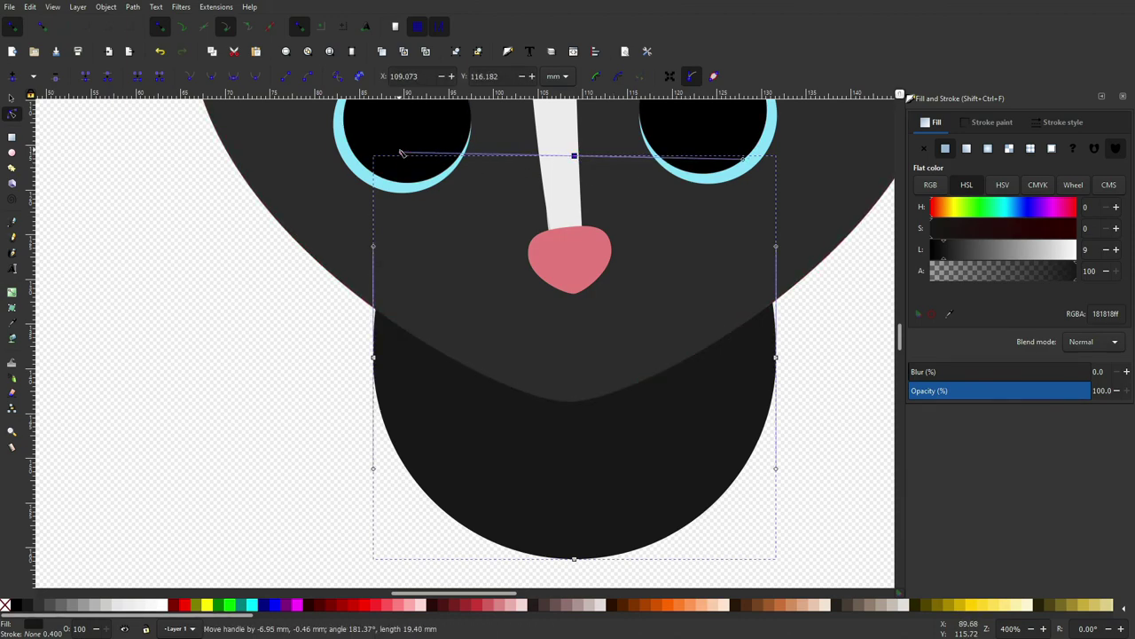
{"action": "scroll", "coordinate": [585, 425], "scroll_direction": "down", "scroll_amount": 3}
{"action": "left_click", "coordinate": [575, 464]}
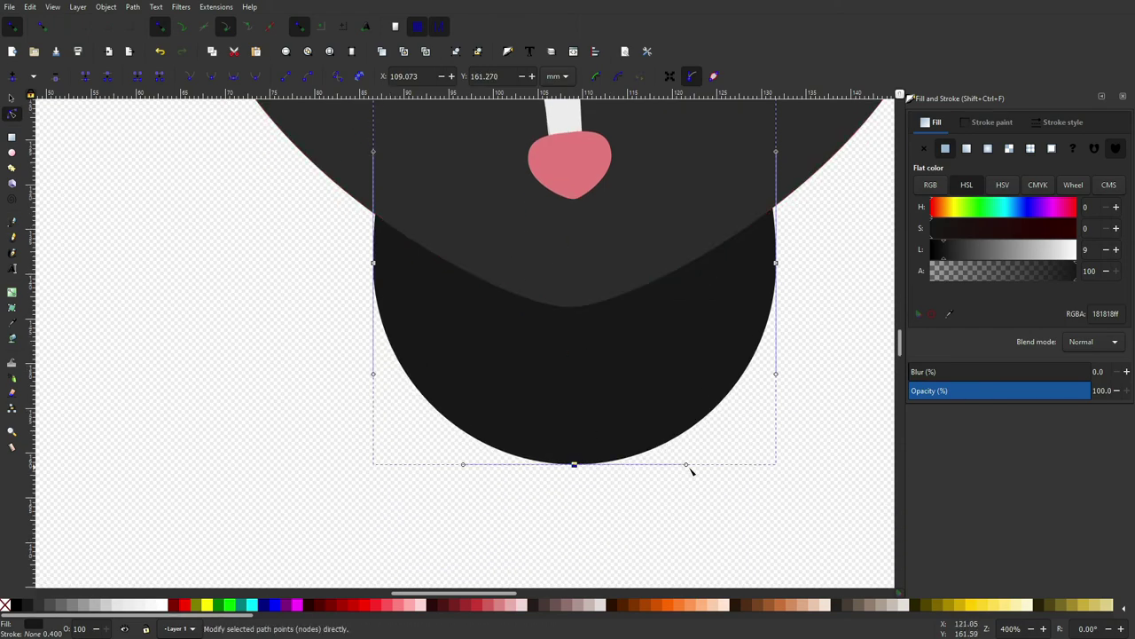
{"action": "left_click_drag", "start_coordinate": [687, 466], "coordinate": [711, 466]}
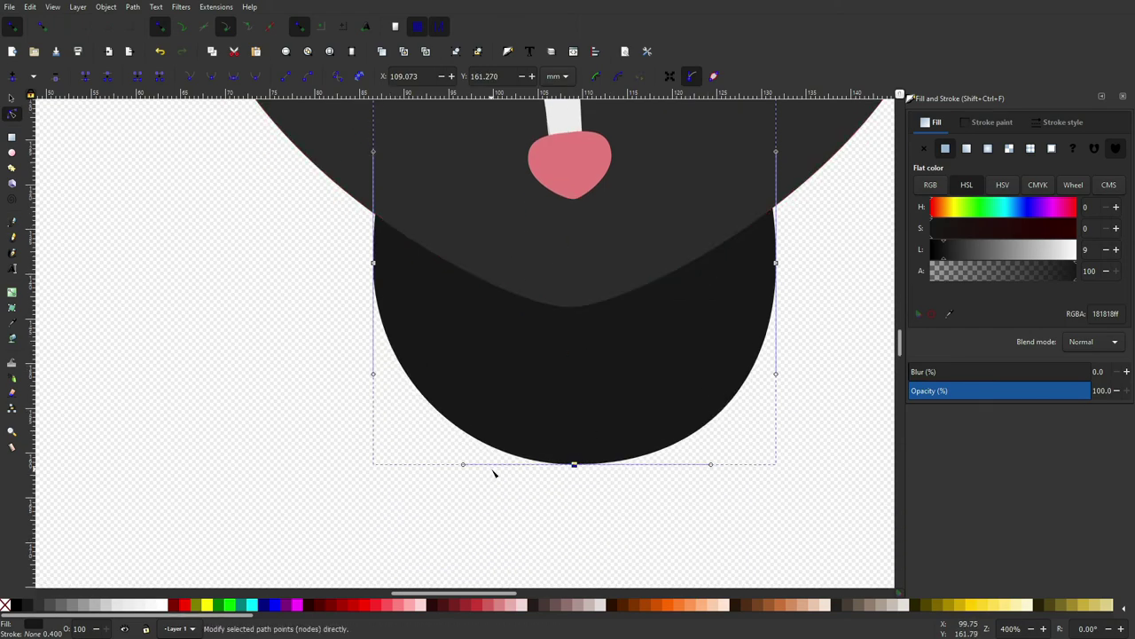
{"action": "left_click_drag", "start_coordinate": [463, 465], "coordinate": [444, 465]}
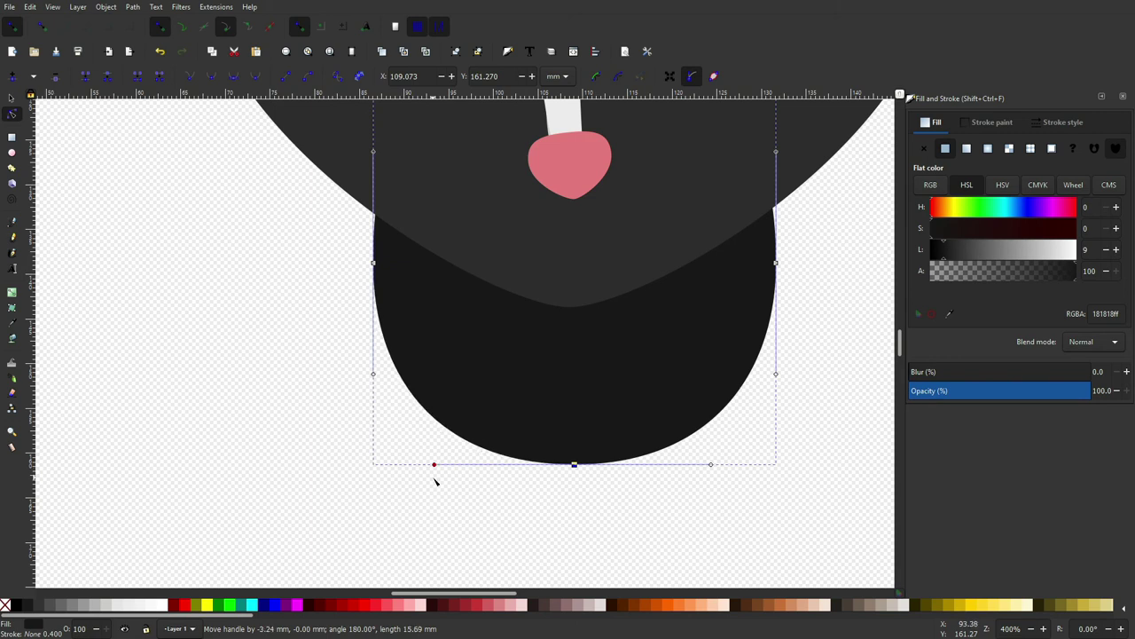
{"action": "left_click", "coordinate": [12, 97]}
{"action": "key", "text": "1"}
{"action": "key", "text": "Escape"}
Step: Draw a closed three-toed paw outline beside the chin with the Pen tool
{"action": "scroll", "coordinate": [553, 474], "scroll_direction": "down", "scroll_amount": 2}
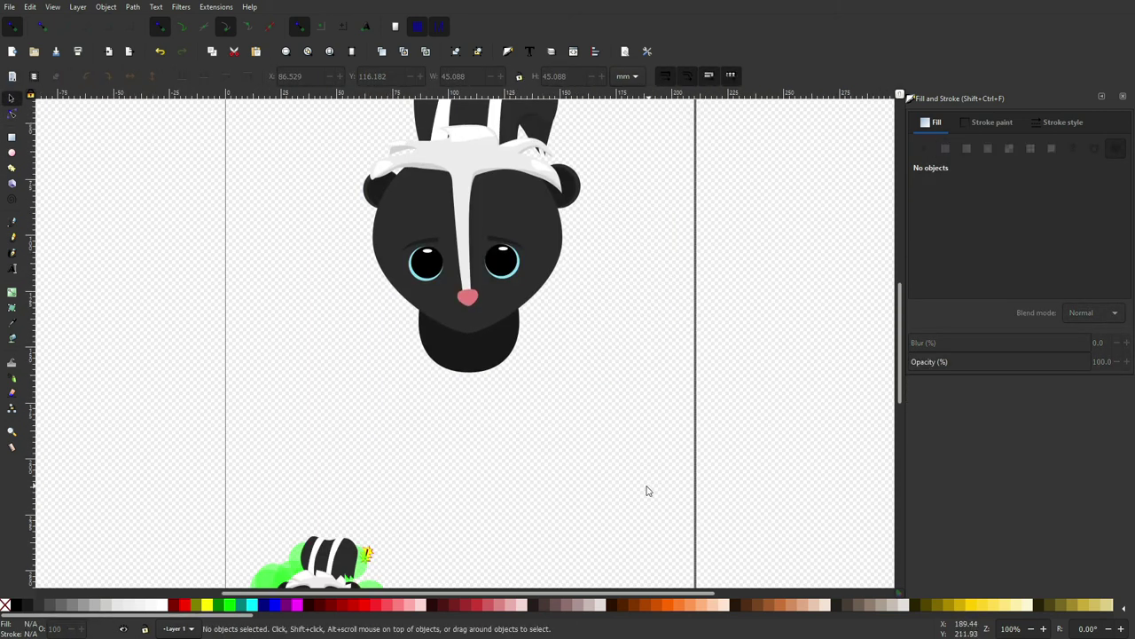
{"action": "scroll", "coordinate": [645, 489], "scroll_direction": "down", "scroll_amount": 2}
{"action": "scroll", "coordinate": [597, 476], "scroll_direction": "down", "scroll_amount": 2}
{"action": "key", "text": "grave"}
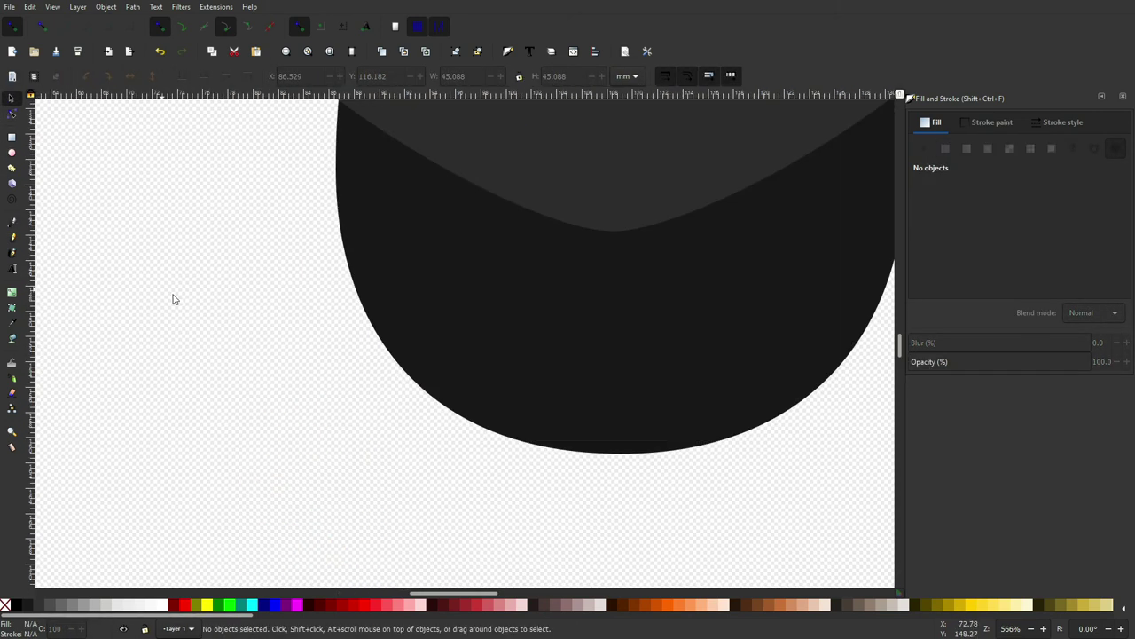
{"action": "left_click", "coordinate": [13, 222]}
{"action": "left_click", "coordinate": [426, 341]}
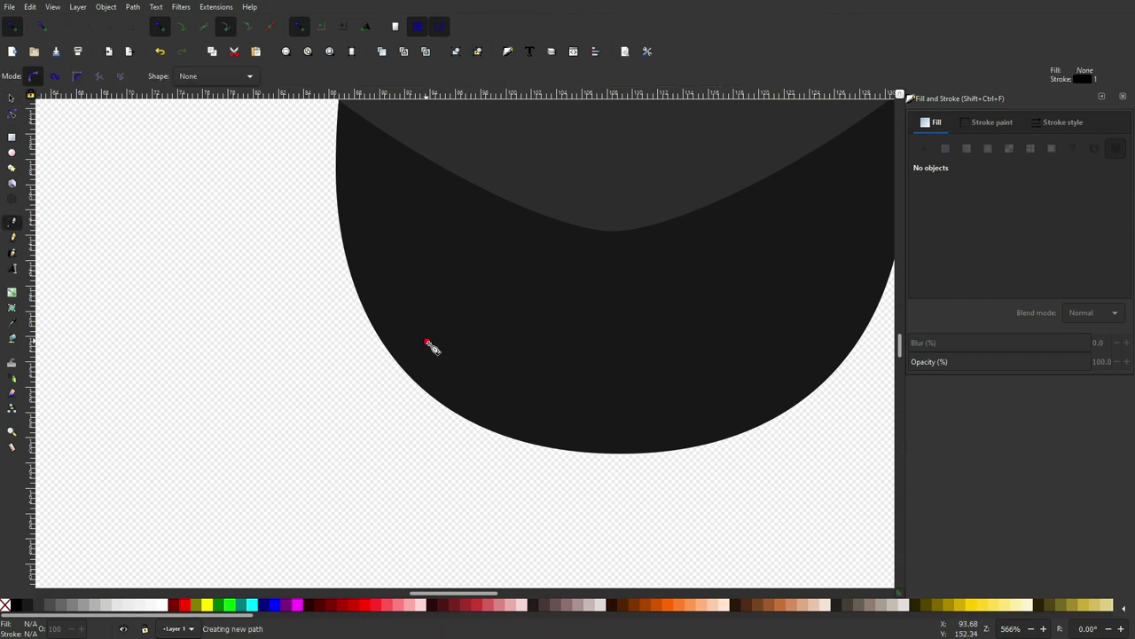
{"action": "mouse_move", "coordinate": [353, 344]}
{"action": "left_mouse_down"}
{"action": "mouse_move", "coordinate": [337, 359]}
{"action": "mouse_move", "coordinate": [403, 394]}
{"action": "mouse_move", "coordinate": [366, 417]}
{"action": "mouse_move", "coordinate": [385, 441]}
{"action": "left_mouse_up"}
{"action": "left_click_drag", "start_coordinate": [429, 388], "coordinate": [438, 386]}
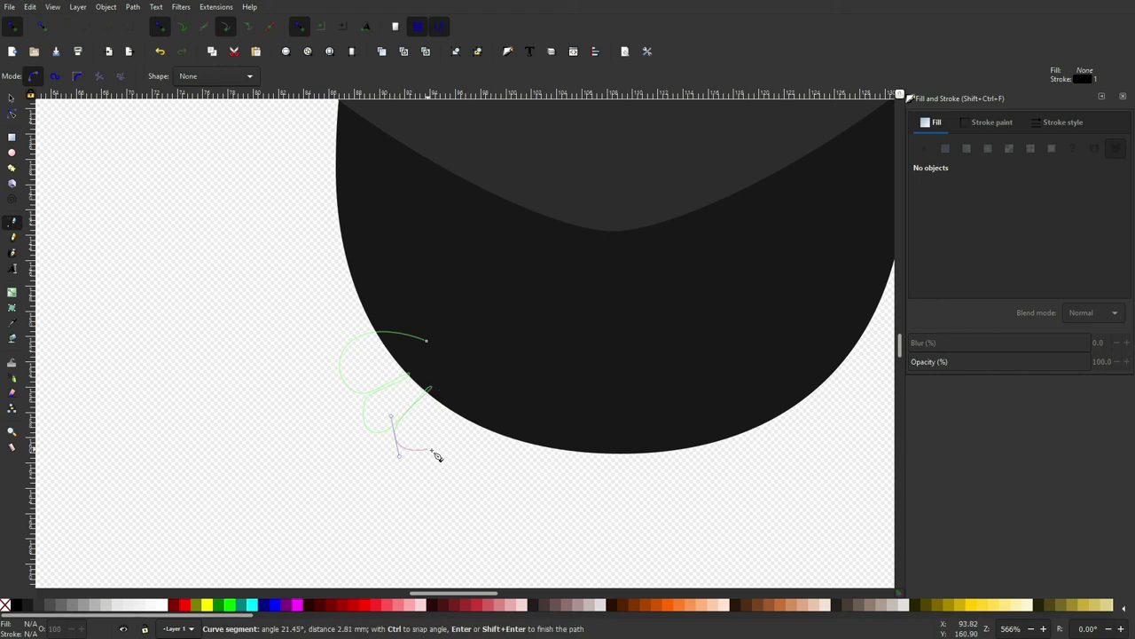
{"action": "mouse_move", "coordinate": [427, 453]}
{"action": "left_mouse_down"}
{"action": "mouse_move", "coordinate": [459, 414]}
{"action": "mouse_move", "coordinate": [438, 350]}
{"action": "left_mouse_up"}
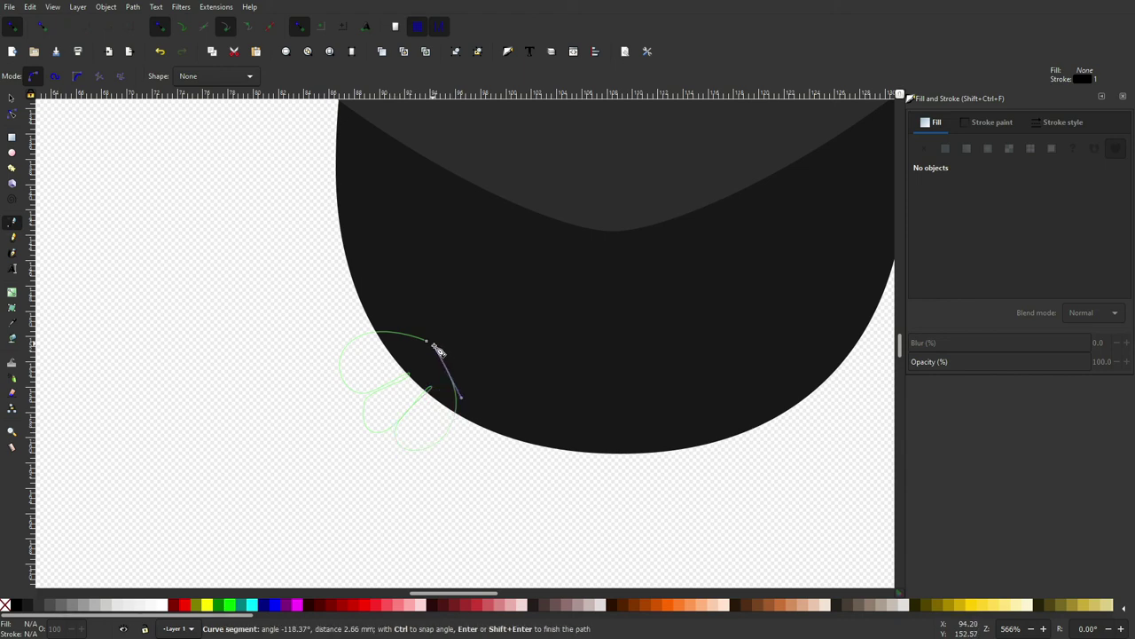
{"action": "left_click", "coordinate": [427, 342]}
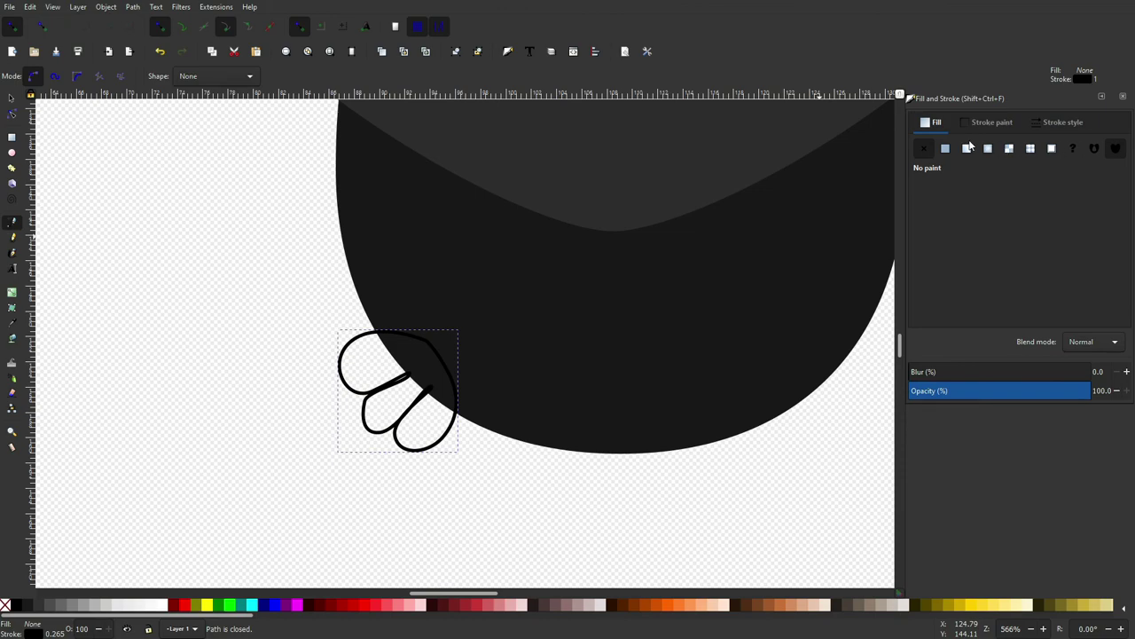
Step: Fill the paw black and remove its outline
{"action": "left_click", "coordinate": [955, 147]}
{"action": "left_click", "coordinate": [988, 123]}
{"action": "left_click", "coordinate": [924, 148]}
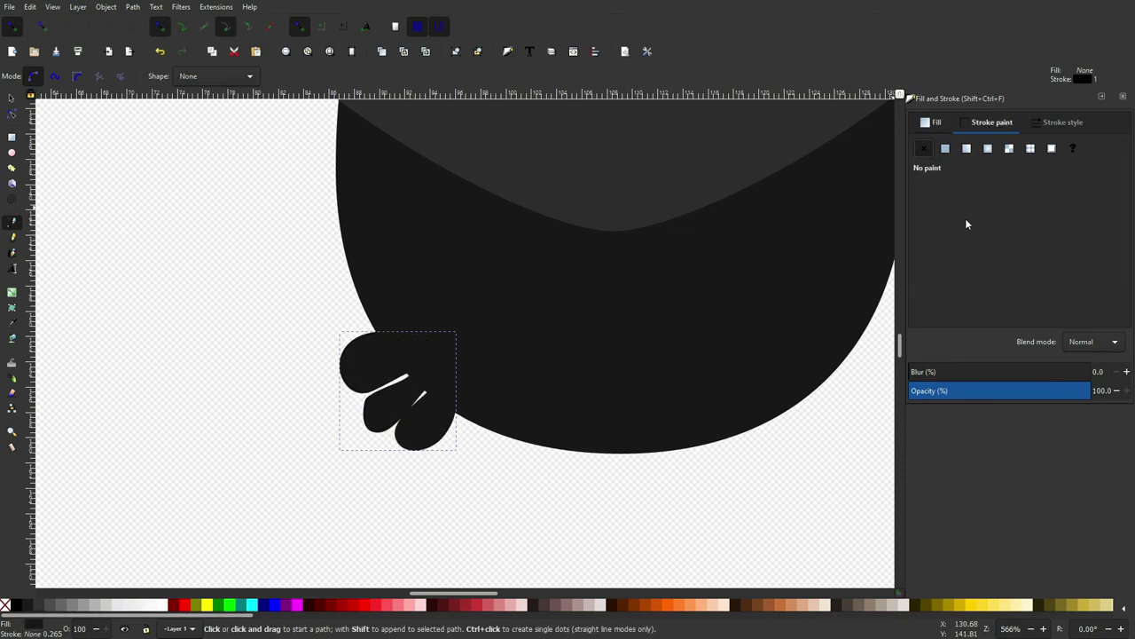
Step: Drag the toe-gap nodes and handles so the white slivers between the toes close up
{"action": "left_click", "coordinate": [12, 97]}
{"action": "scroll", "coordinate": [401, 393], "scroll_direction": "up", "scroll_amount": 2}
{"action": "double_click", "coordinate": [408, 397]}
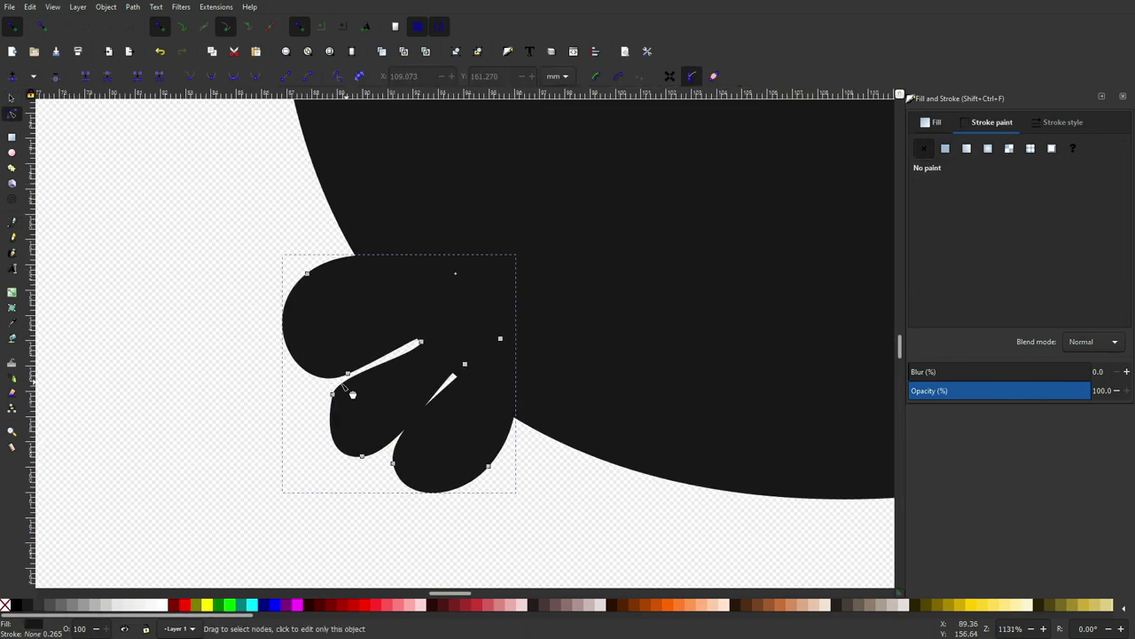
{"action": "scroll", "coordinate": [331, 399], "scroll_direction": "up", "scroll_amount": 1}
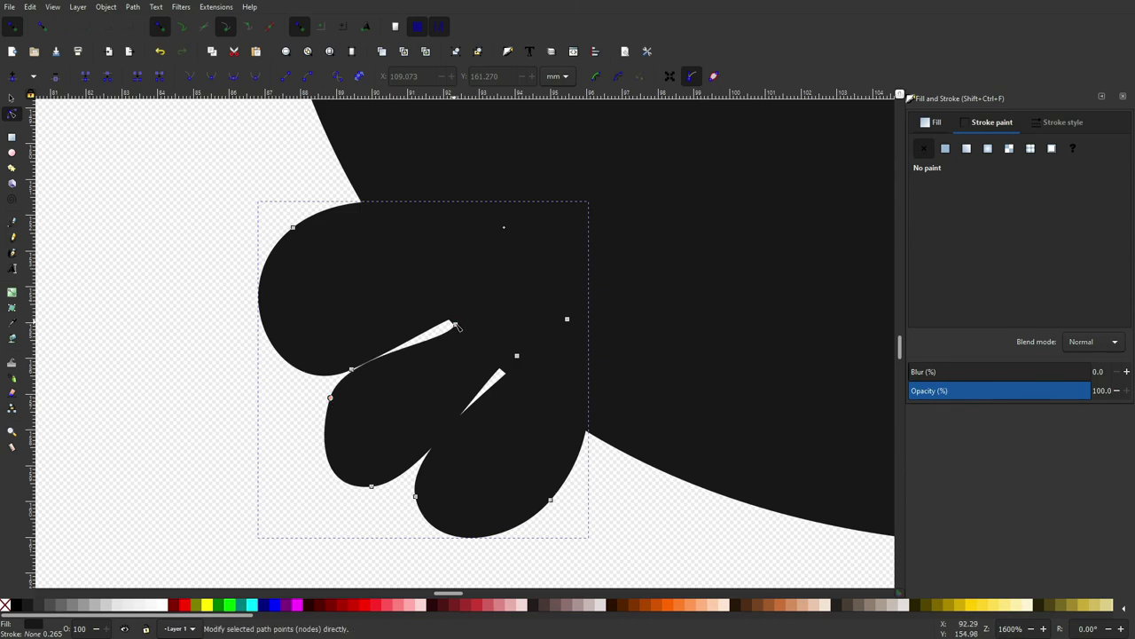
{"action": "left_click_drag", "start_coordinate": [454, 325], "coordinate": [456, 315]}
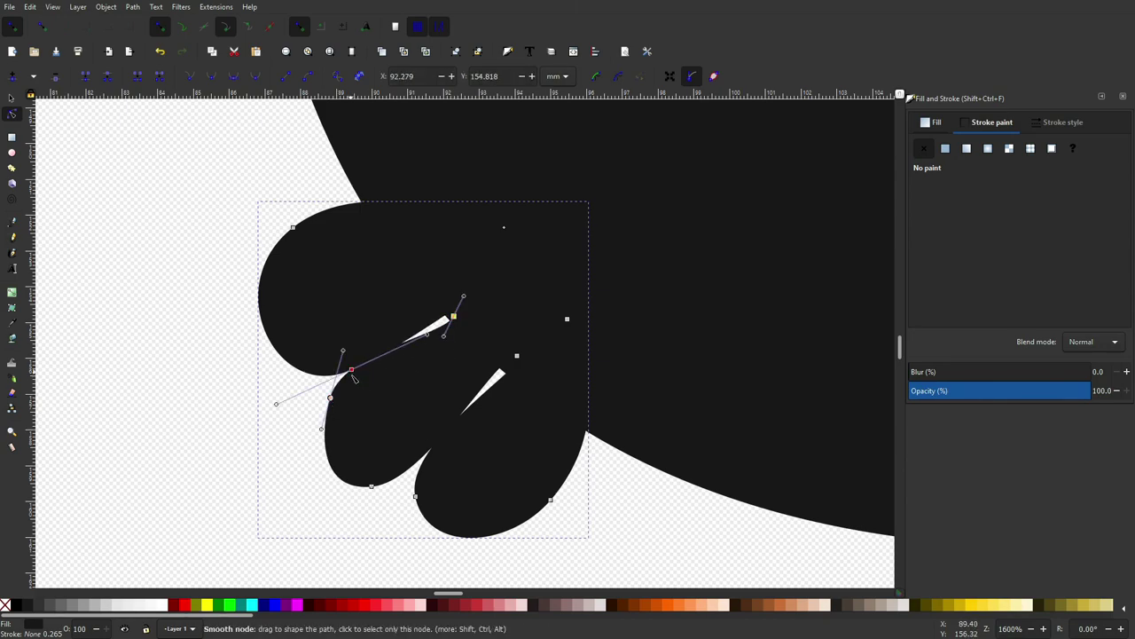
{"action": "left_click_drag", "start_coordinate": [352, 375], "coordinate": [351, 367]}
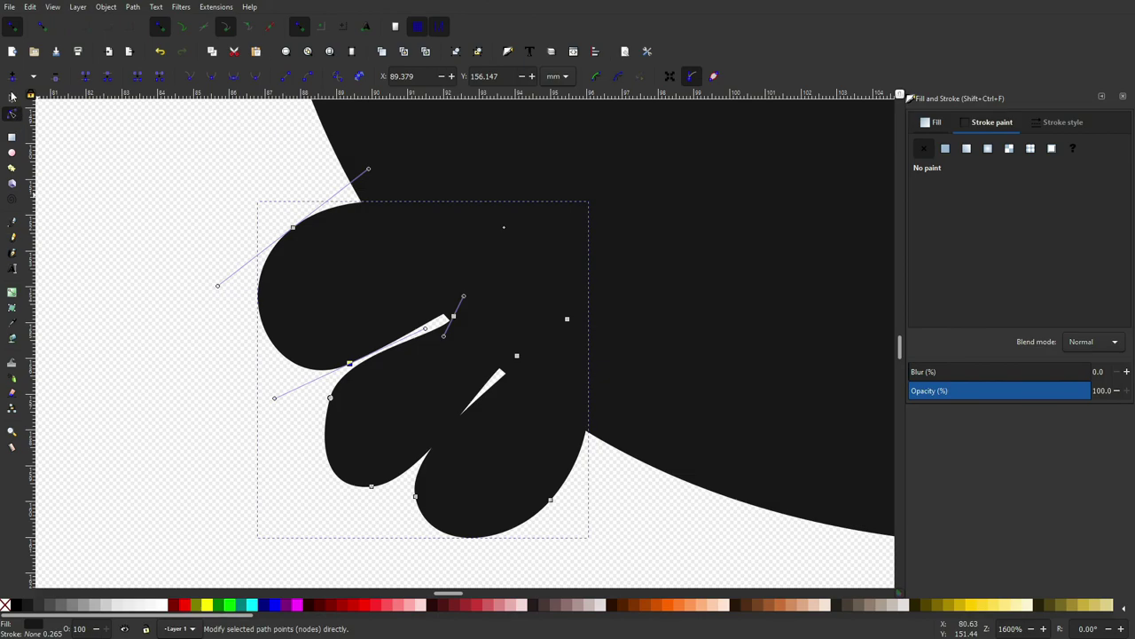
{"action": "scroll", "coordinate": [488, 277], "scroll_direction": "down", "scroll_amount": 2}
{"action": "scroll", "coordinate": [483, 306], "scroll_direction": "up", "scroll_amount": 2}
{"action": "mouse_move", "coordinate": [486, 297]}
{"action": "left_mouse_down"}
{"action": "mouse_move", "coordinate": [449, 339]}
{"action": "mouse_move", "coordinate": [461, 296]}
{"action": "left_mouse_up"}
{"action": "left_click", "coordinate": [434, 238]}
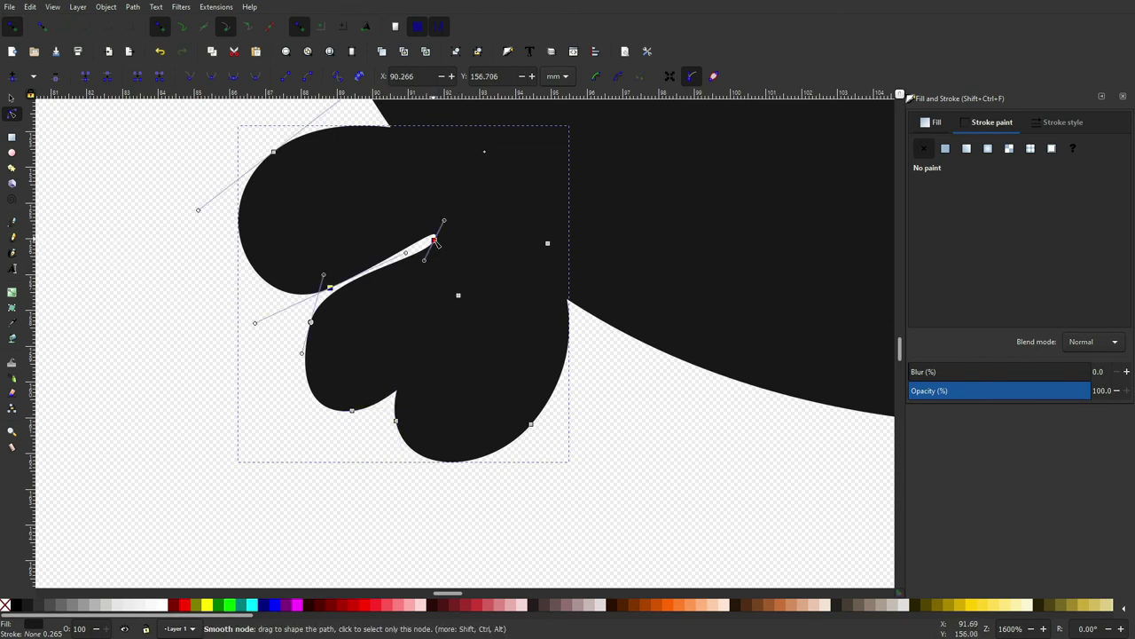
{"action": "left_click_drag", "start_coordinate": [453, 210], "coordinate": [434, 240]}
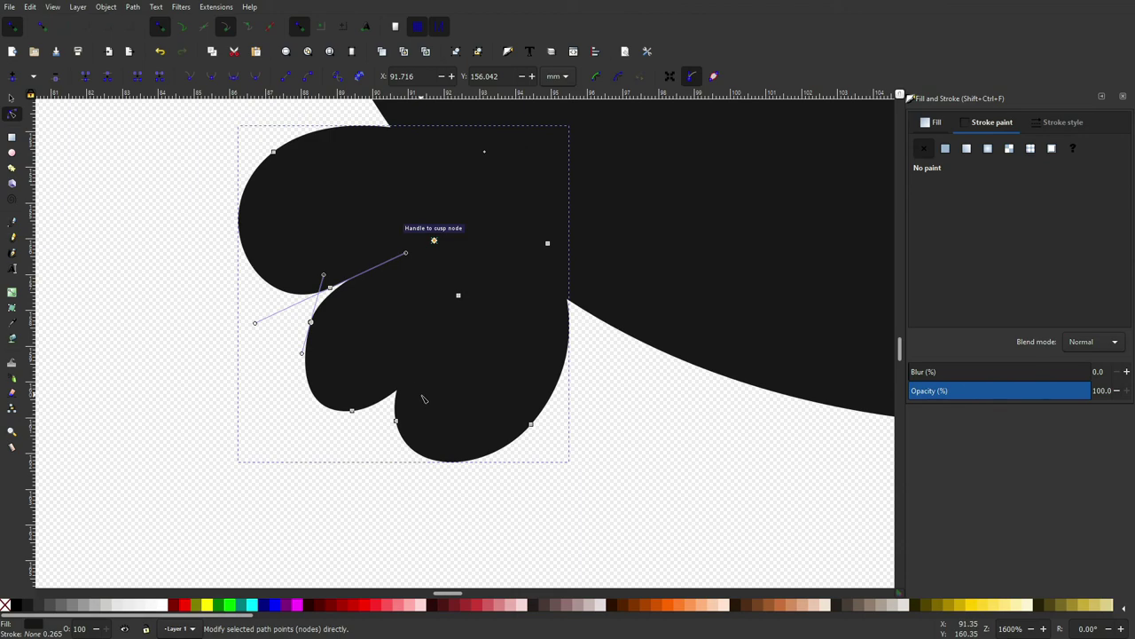
{"action": "left_click_drag", "start_coordinate": [459, 296], "coordinate": [483, 296]}
Step: Position the right and left paws evenly side by side under the skunk's body
{"action": "key", "text": "s"}
{"action": "key", "text": "minus"}
{"action": "key", "text": "minus"}
{"action": "key", "text": "minus"}
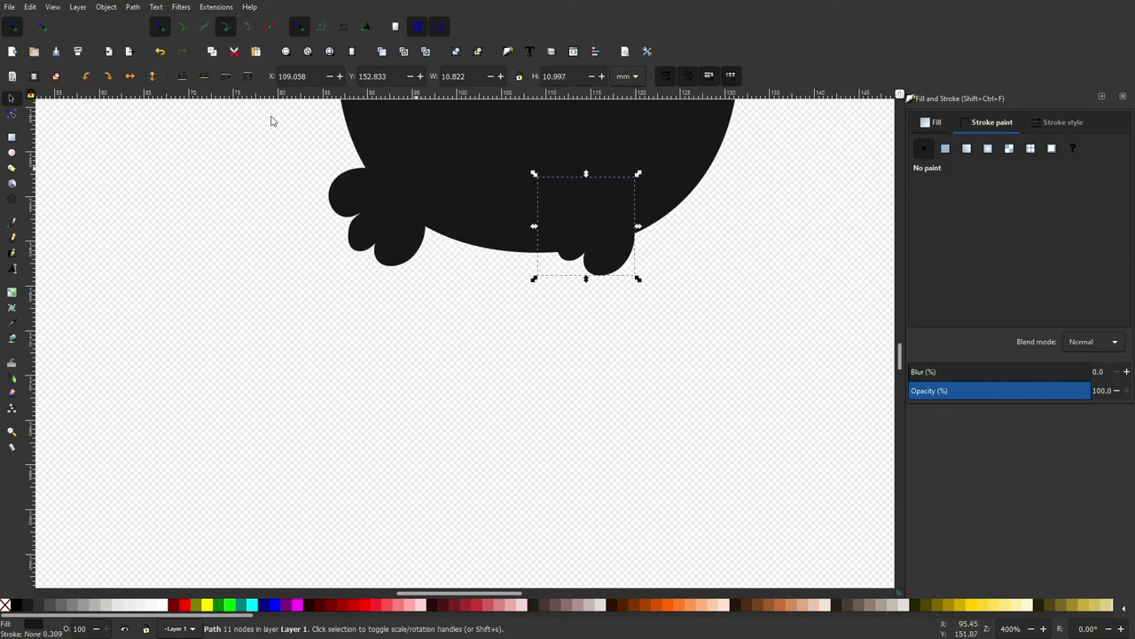
{"action": "key", "text": "minus"}
{"action": "mouse_move", "coordinate": [624, 255]}
{"action": "left_mouse_down"}
{"action": "mouse_move", "coordinate": [594, 257]}
{"action": "mouse_move", "coordinate": [614, 251]}
{"action": "left_mouse_up"}
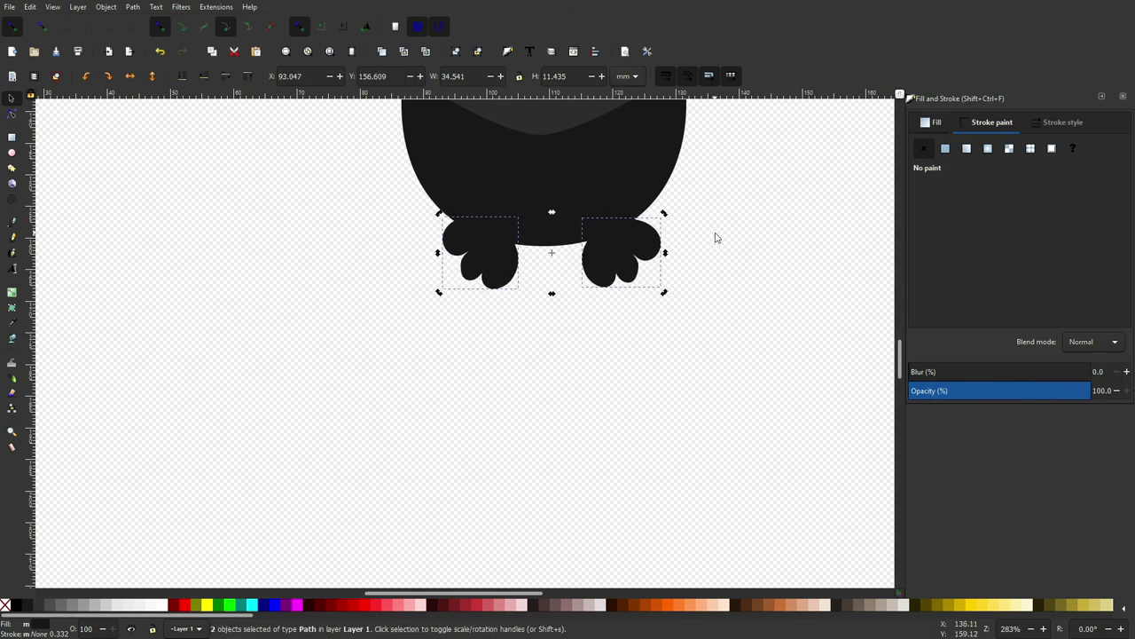
{"action": "left_click", "coordinate": [715, 234]}
{"action": "scroll", "coordinate": [715, 232], "scroll_direction": "down", "scroll_amount": 5}
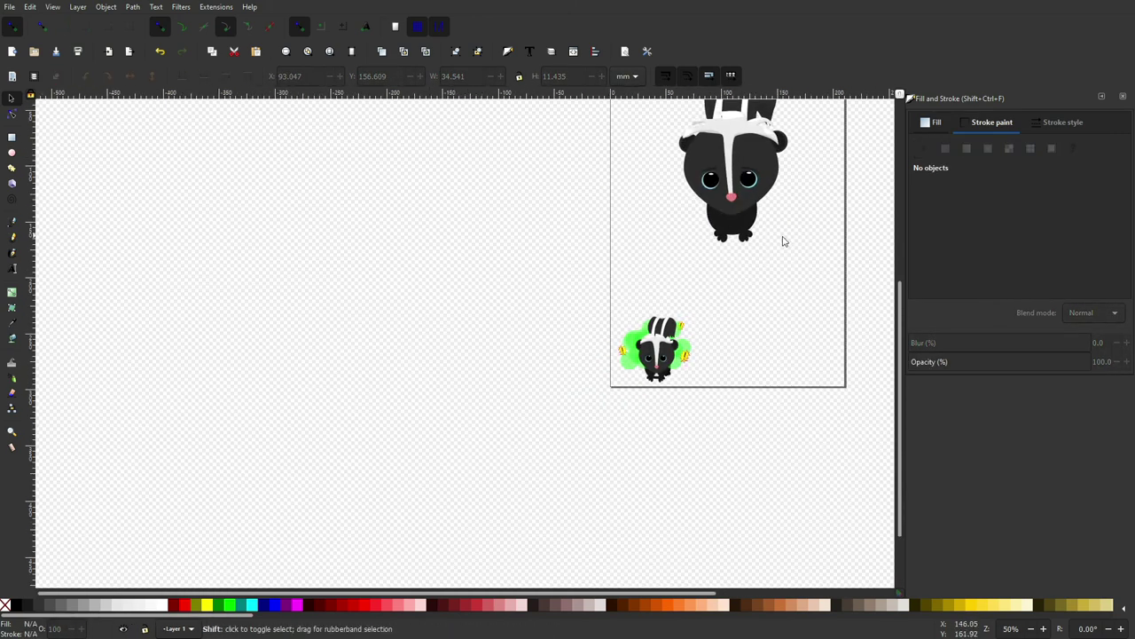
{"action": "scroll", "coordinate": [538, 248], "scroll_direction": "up", "scroll_amount": 4}
{"action": "left_click", "coordinate": [520, 273]}
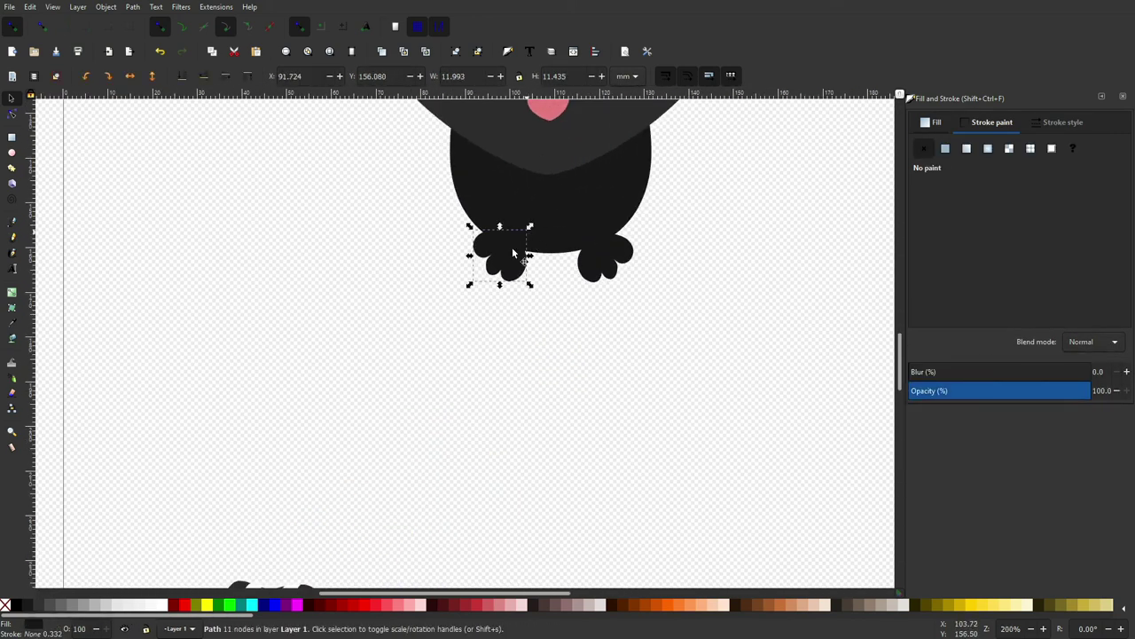
{"action": "left_click_drag", "start_coordinate": [521, 268], "coordinate": [515, 263]}
{"action": "left_click", "coordinate": [592, 309]}
Step: Select the body with both paws and nudge them up one step
{"action": "scroll", "coordinate": [592, 309], "scroll_direction": "down", "scroll_amount": 3}
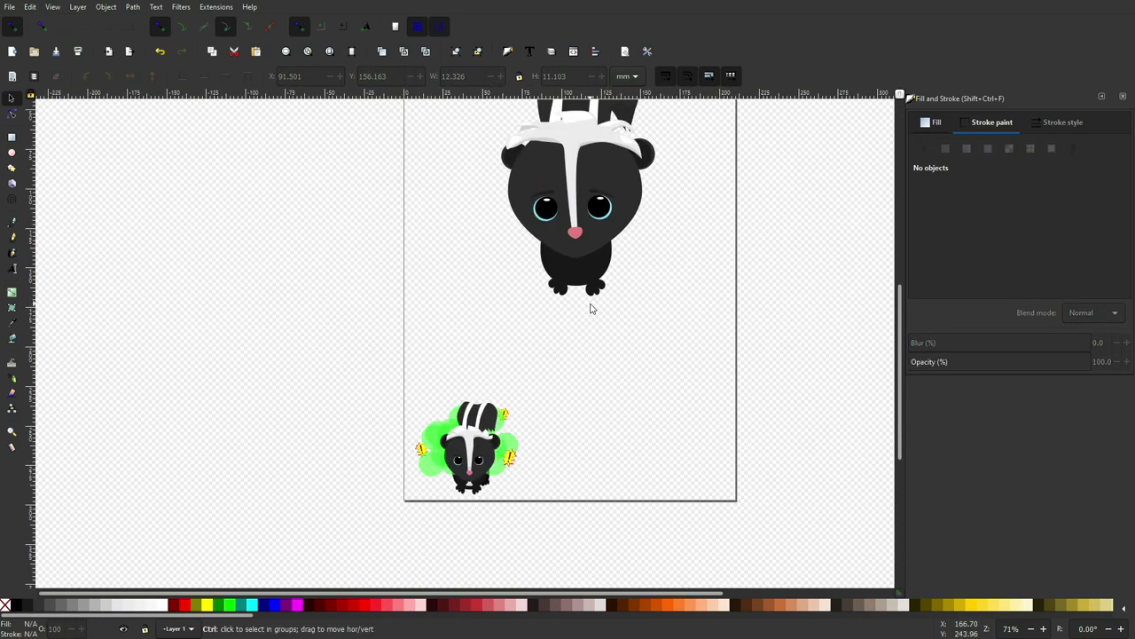
{"action": "scroll", "coordinate": [558, 257], "scroll_direction": "up", "scroll_amount": 3}
{"action": "left_click", "coordinate": [660, 330]}
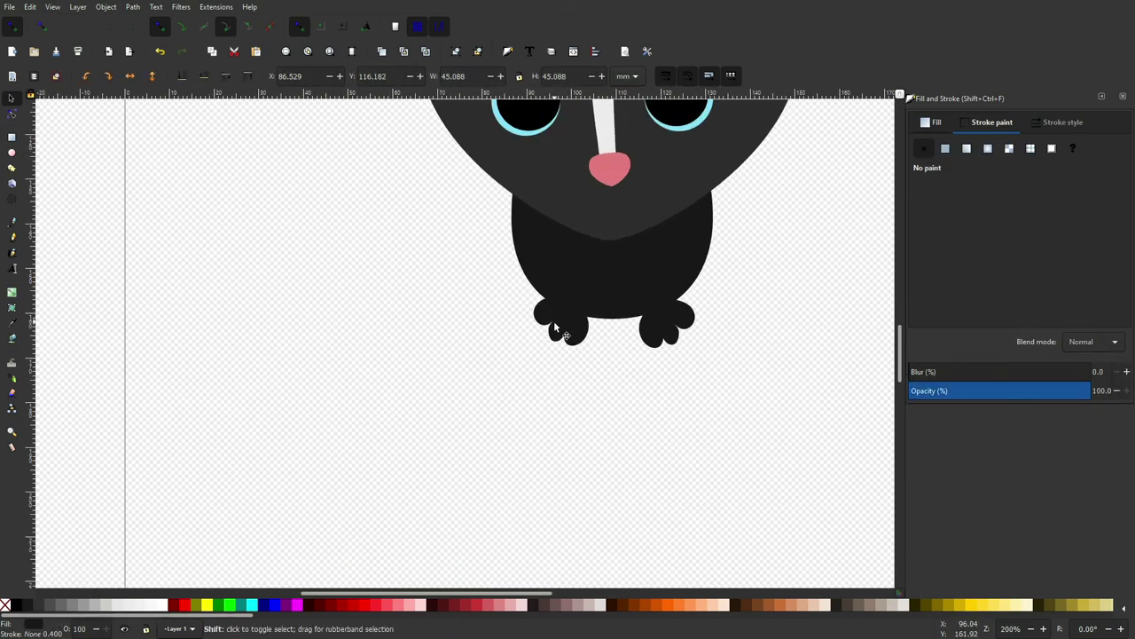
{"action": "key", "text": "Up"}
{"action": "key", "text": "Up"}
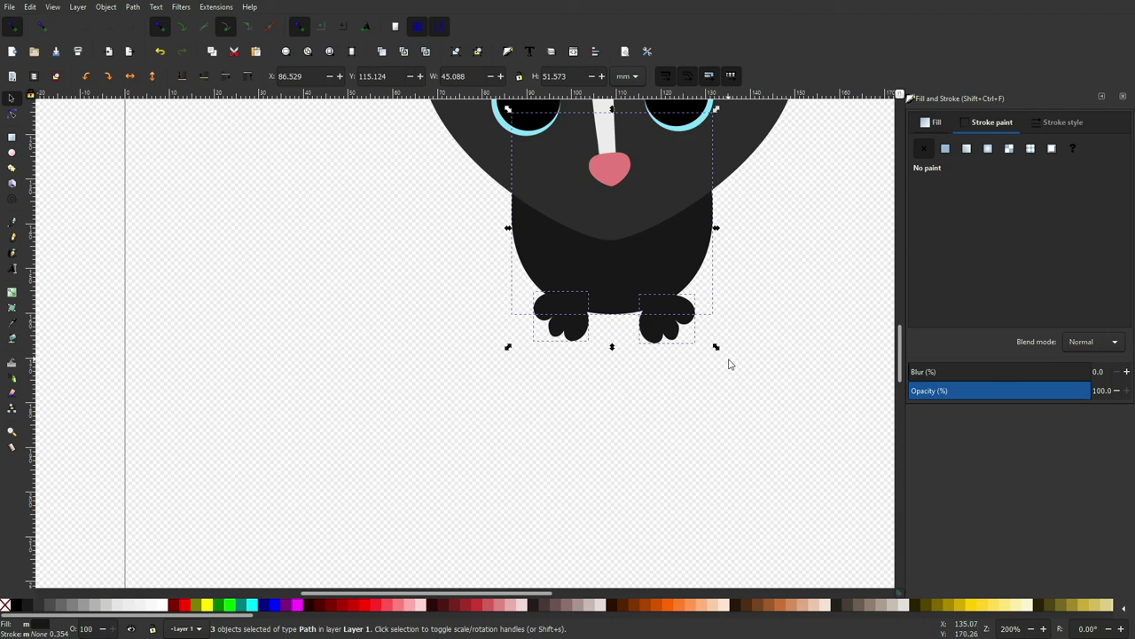
{"action": "key", "text": "Escape"}
Step: Draw a closed curved chest-patch outline on the belly just below the head
{"action": "key", "text": "b"}
{"action": "scroll", "coordinate": [653, 248], "scroll_direction": "up", "scroll_amount": 2}
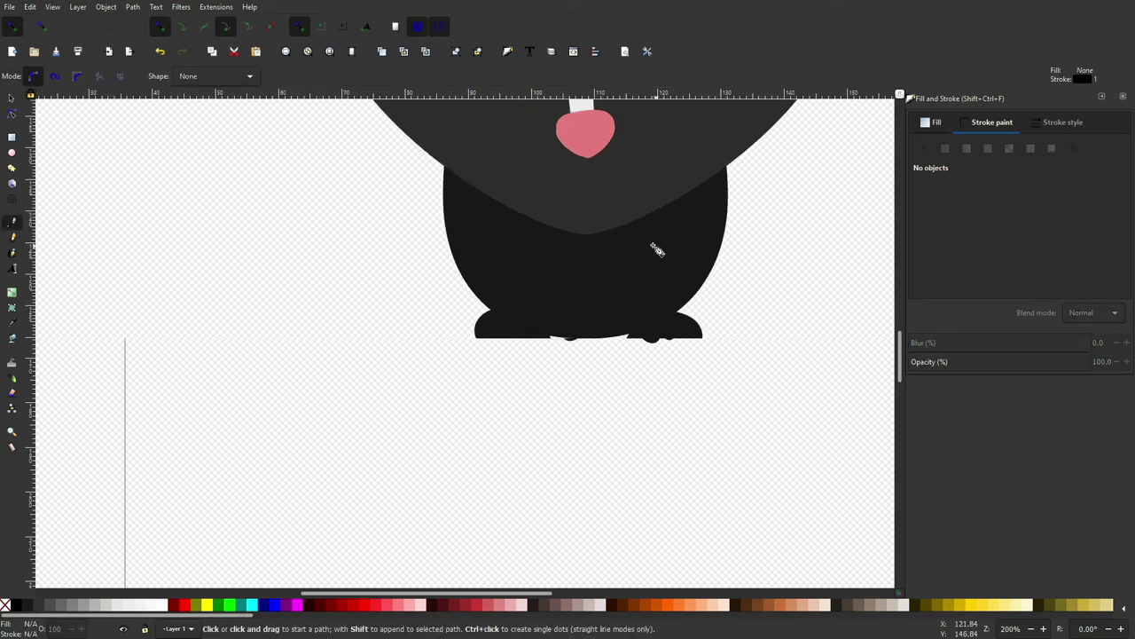
{"action": "left_click", "coordinate": [528, 208]}
{"action": "left_click_drag", "start_coordinate": [510, 287], "coordinate": [488, 306]}
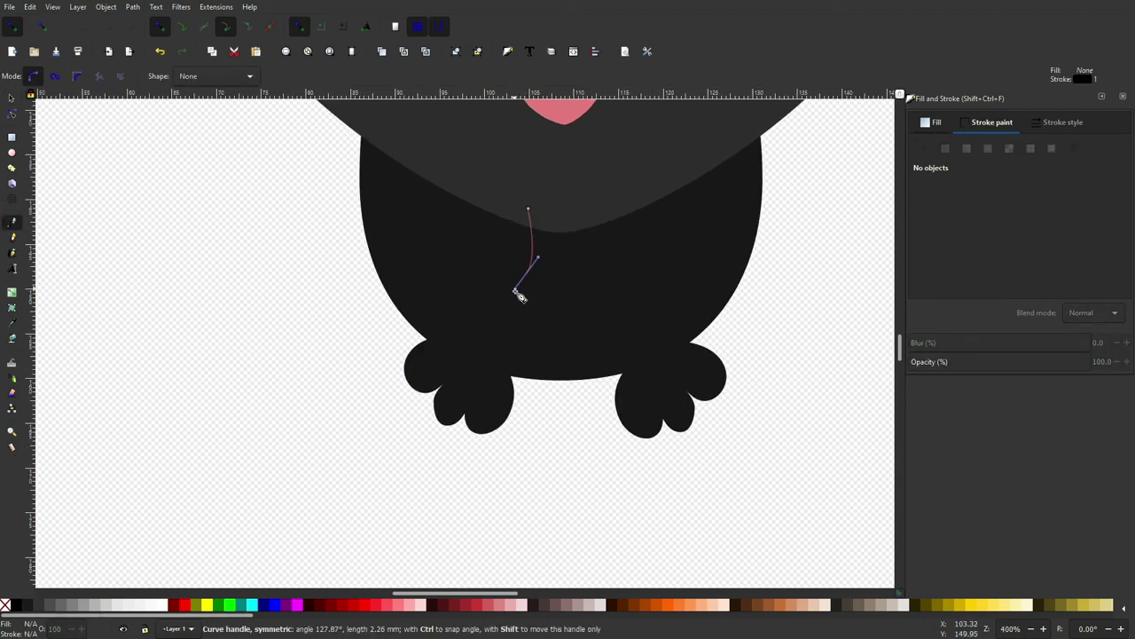
{"action": "left_click_drag", "start_coordinate": [616, 315], "coordinate": [653, 298]}
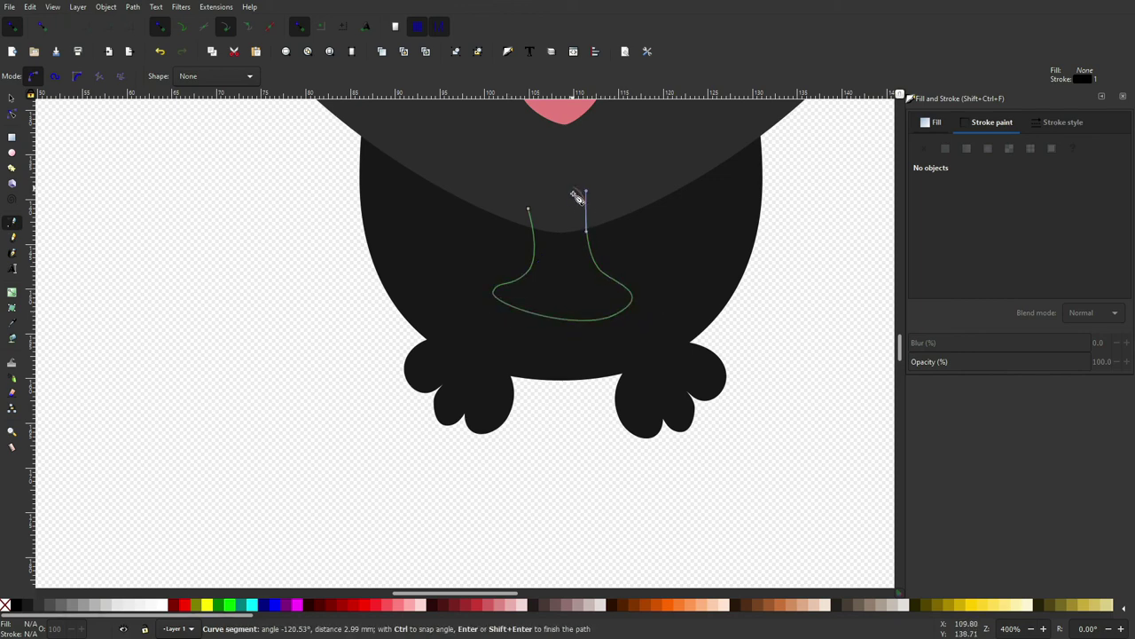
{"action": "left_click", "coordinate": [530, 209]}
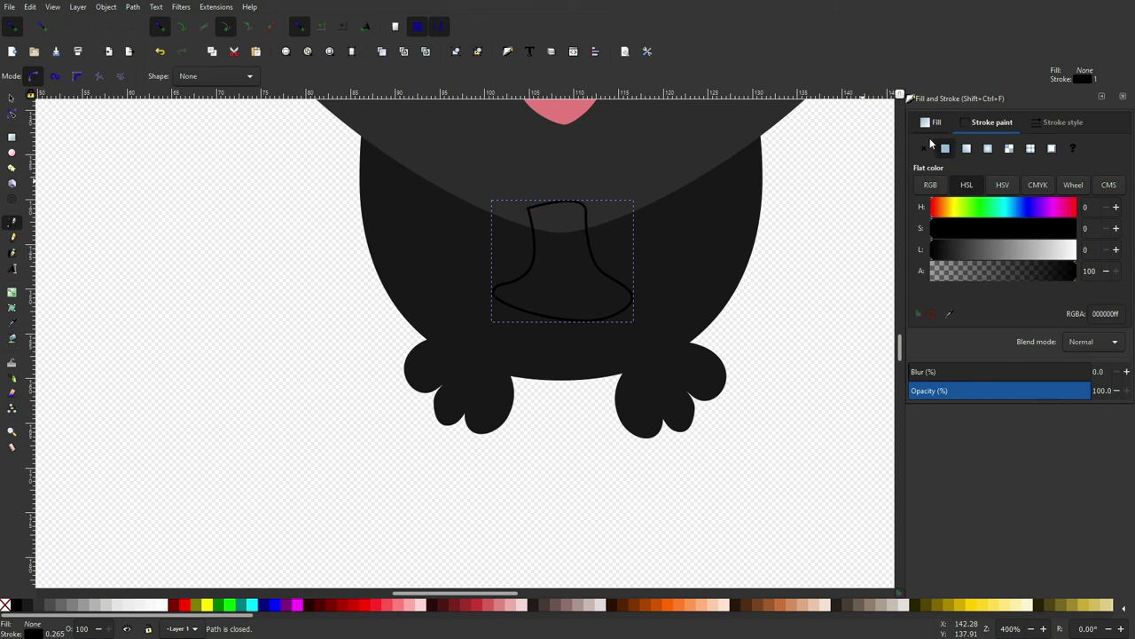
Step: Give the chest patch a flat white (ffffff) fill
{"action": "left_click", "coordinate": [931, 122]}
{"action": "left_click", "coordinate": [944, 148]}
{"action": "left_click_drag", "start_coordinate": [1018, 249], "coordinate": [1076, 250]}
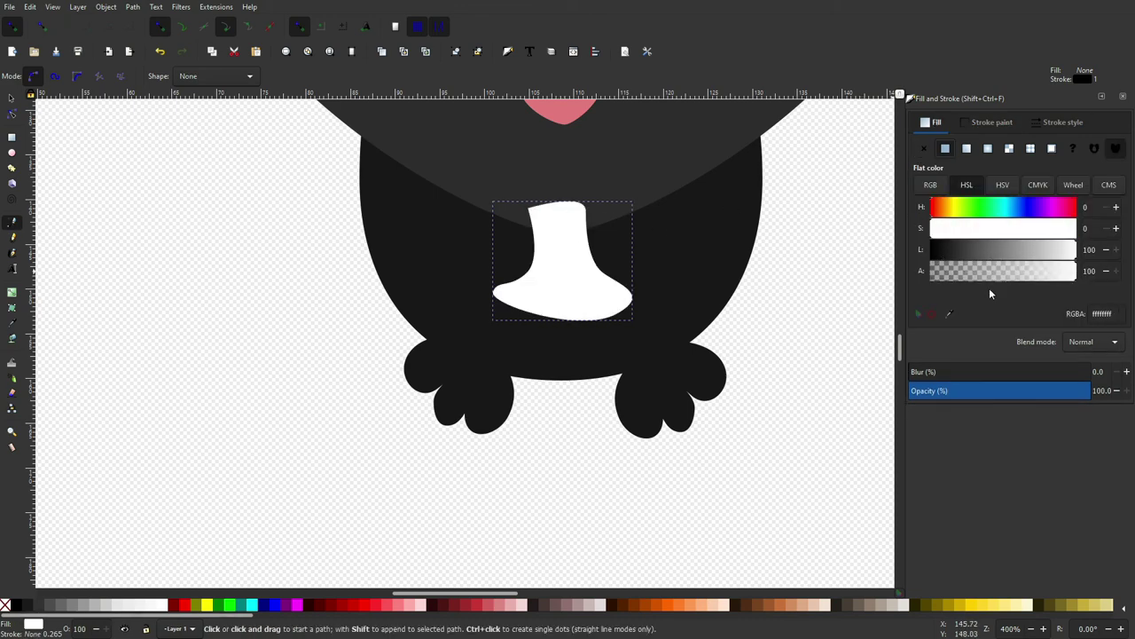
Step: Move a paw out to the right of the skunk's body
{"action": "key", "text": "s"}
{"action": "key", "text": "5"}
{"action": "scroll", "coordinate": [568, 355], "scroll_direction": "down", "scroll_amount": 3}
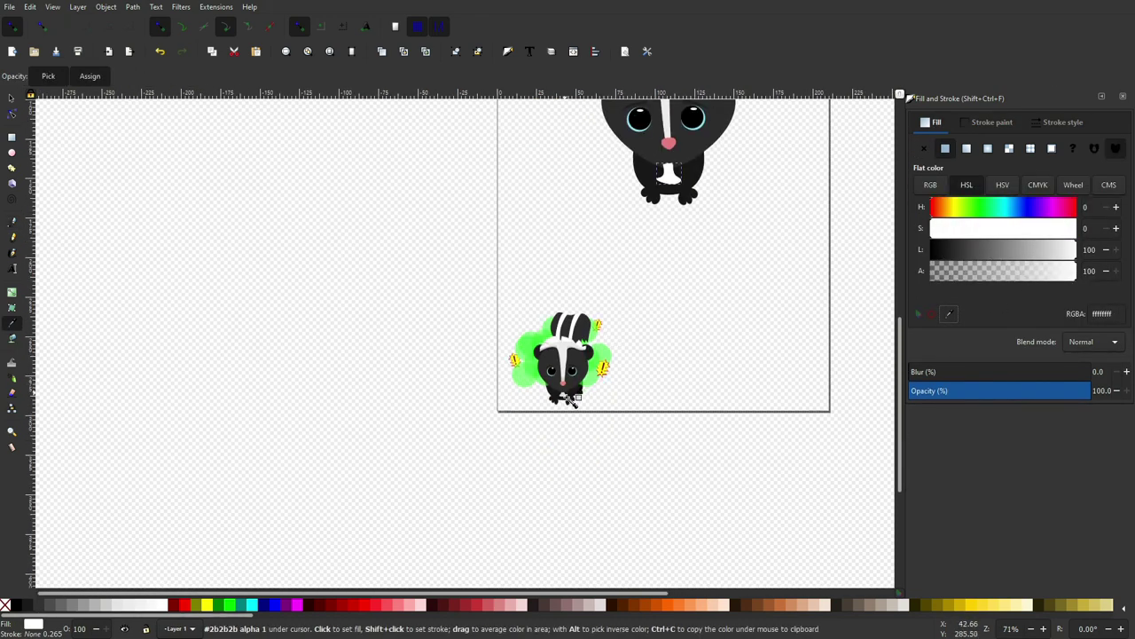
{"action": "scroll", "coordinate": [373, 532], "scroll_direction": "up", "scroll_amount": 5}
{"action": "key", "text": "Escape"}
{"action": "scroll", "coordinate": [389, 532], "scroll_direction": "down", "scroll_amount": 1}
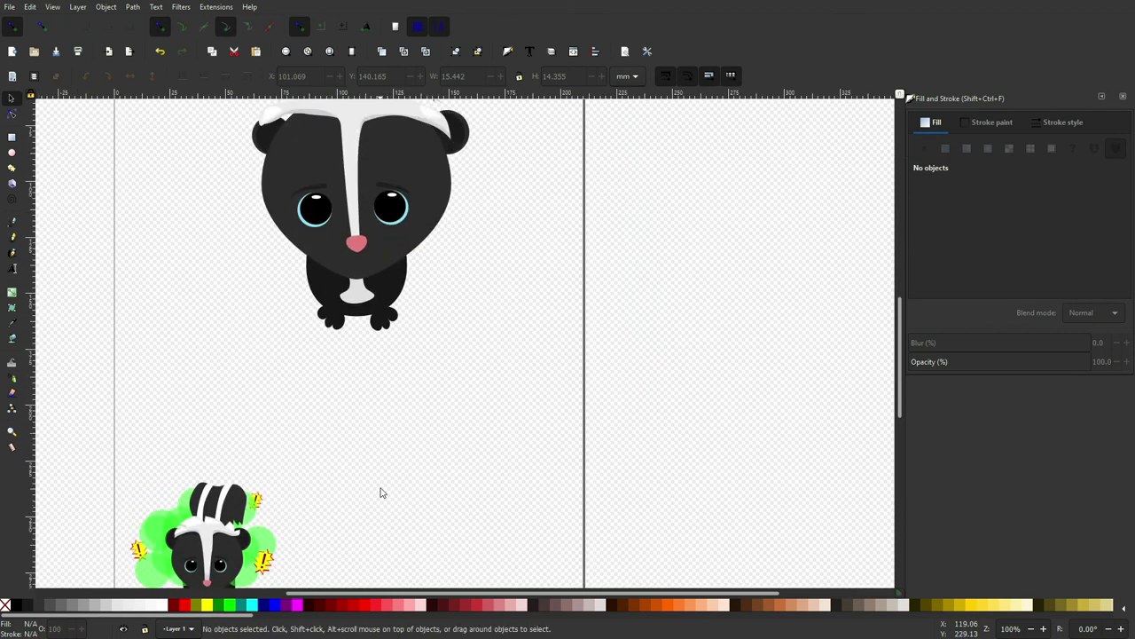
{"action": "scroll", "coordinate": [382, 497], "scroll_direction": "up", "scroll_amount": 2}
{"action": "scroll", "coordinate": [404, 282], "scroll_direction": "up", "scroll_amount": 2}
{"action": "left_click", "coordinate": [529, 363]}
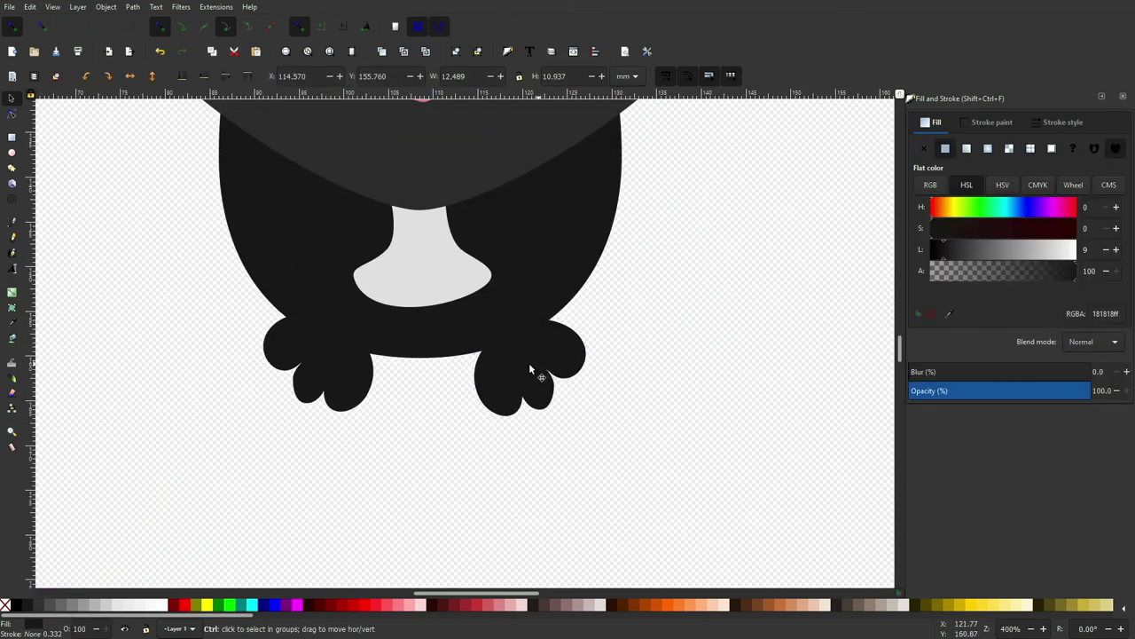
{"action": "left_click_drag", "start_coordinate": [529, 362], "coordinate": [719, 224]}
Step: Raise the skunk's body in the stacking order and shift it up and right
{"action": "scroll", "coordinate": [554, 279], "scroll_direction": "right", "scroll_amount": 5}
{"action": "scroll", "coordinate": [555, 279], "scroll_direction": "down", "scroll_amount": 2}
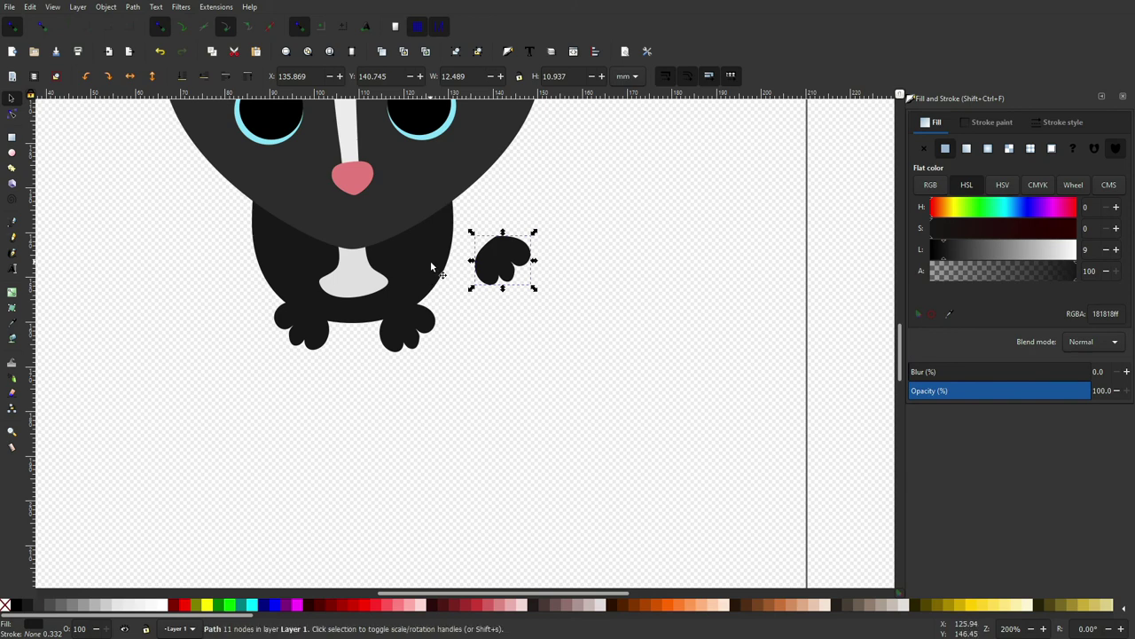
{"action": "left_click", "coordinate": [430, 260]}
{"action": "key", "text": "Home"}
{"action": "left_click_drag", "start_coordinate": [427, 260], "coordinate": [456, 239]}
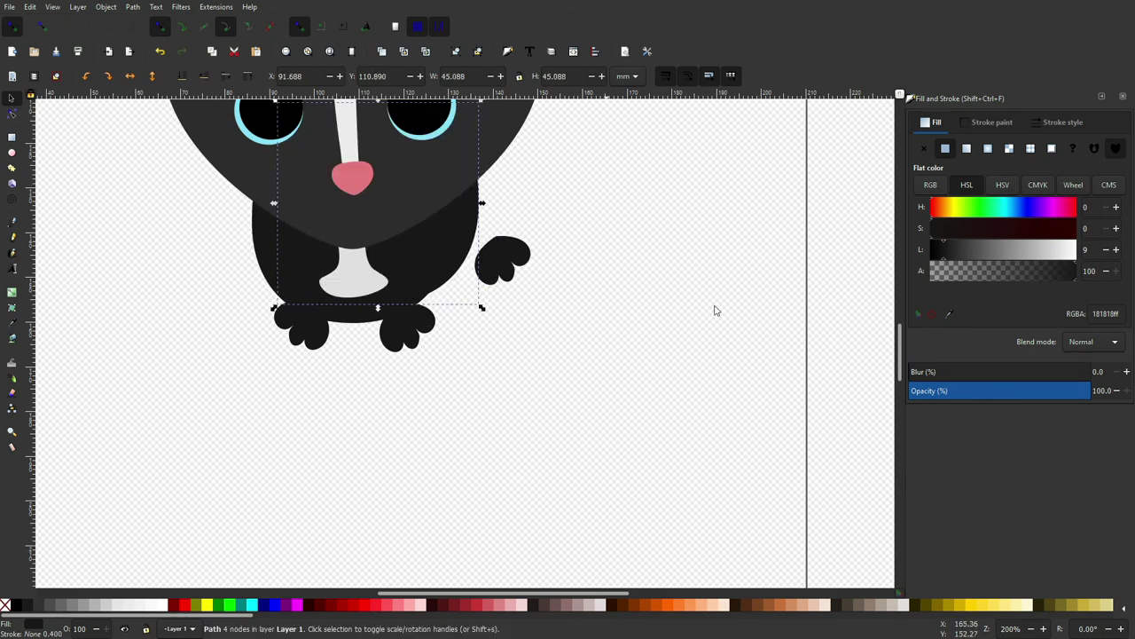
{"action": "scroll", "coordinate": [690, 329], "scroll_direction": "down", "scroll_amount": 2}
Step: Give the separate paw a near-black fill sampled with the Dropper
{"action": "key", "text": "Tab"}
{"action": "key", "text": "plus"}
{"action": "key", "text": "plus"}
{"action": "key", "text": "plus"}
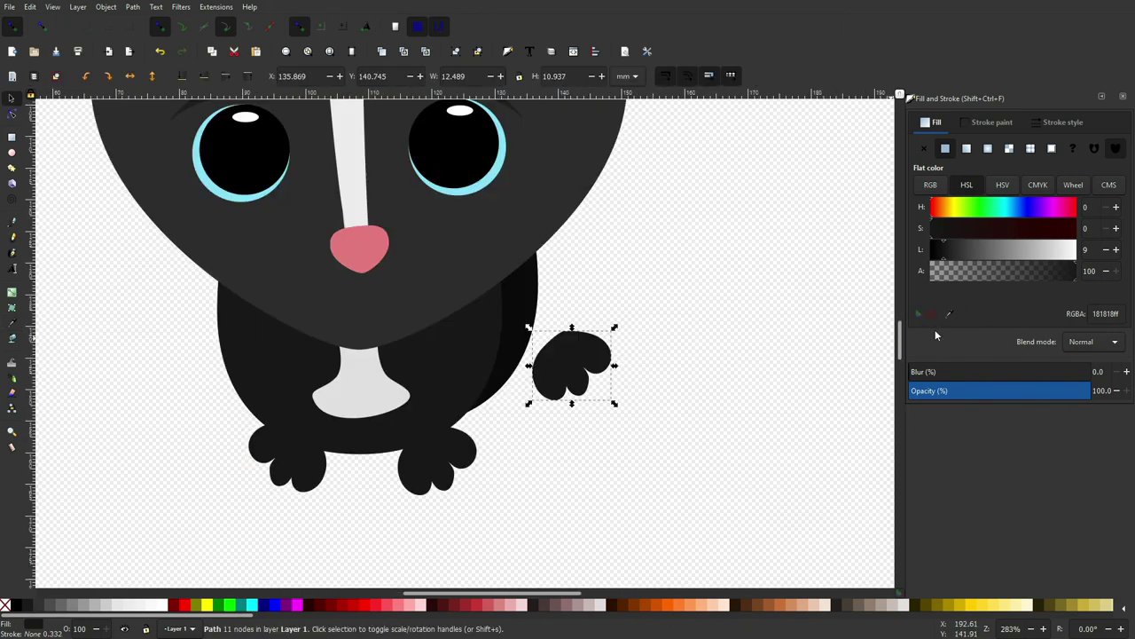
{"action": "left_click", "coordinate": [949, 315]}
{"action": "left_click", "coordinate": [538, 329]}
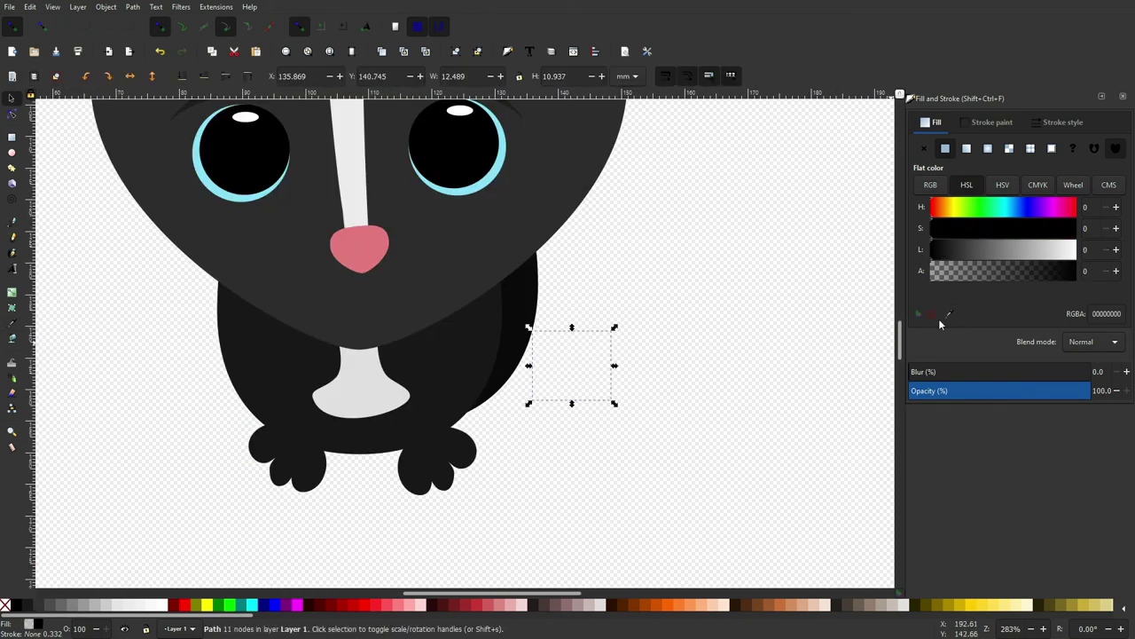
{"action": "key", "text": "d"}
{"action": "left_click", "coordinate": [526, 314]}
Step: Move the paw against the body's right side and shrink it slightly
{"action": "key", "text": "s"}
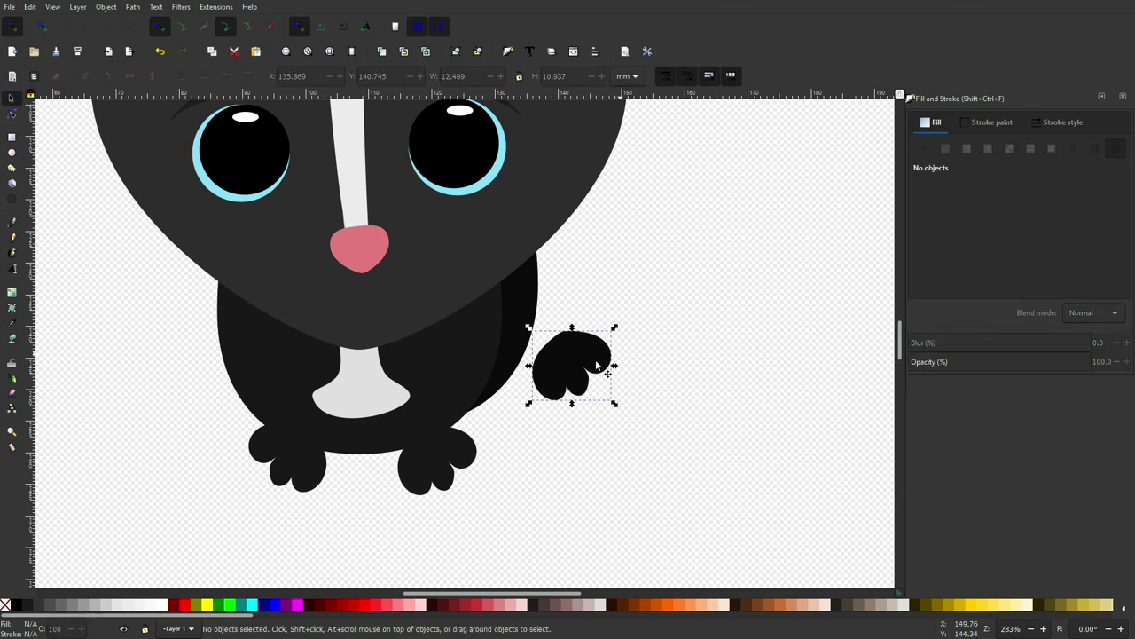
{"action": "left_click_drag", "start_coordinate": [584, 366], "coordinate": [501, 383]}
{"action": "left_click_drag", "start_coordinate": [577, 342], "coordinate": [519, 389]}
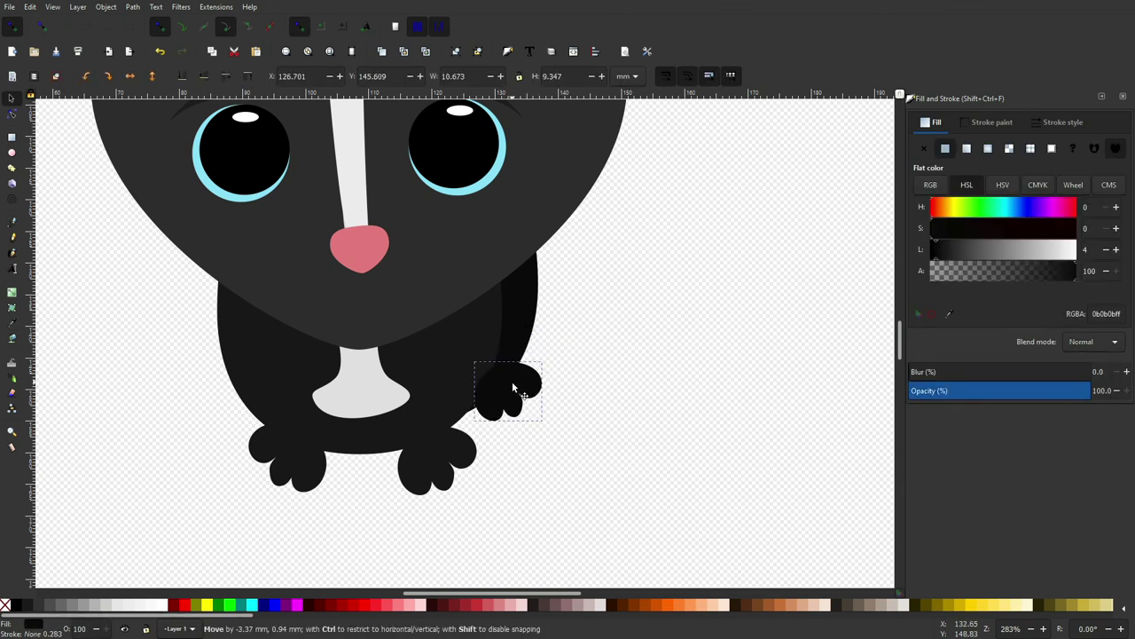
{"action": "left_click", "coordinate": [527, 251], "text": "shift"}
{"action": "key", "text": "5"}
{"action": "key", "text": "Escape"}
Step: Scroll around the page to review the assembled skunk and its paws
{"action": "scroll", "coordinate": [580, 370], "scroll_direction": "up", "scroll_amount": 1}
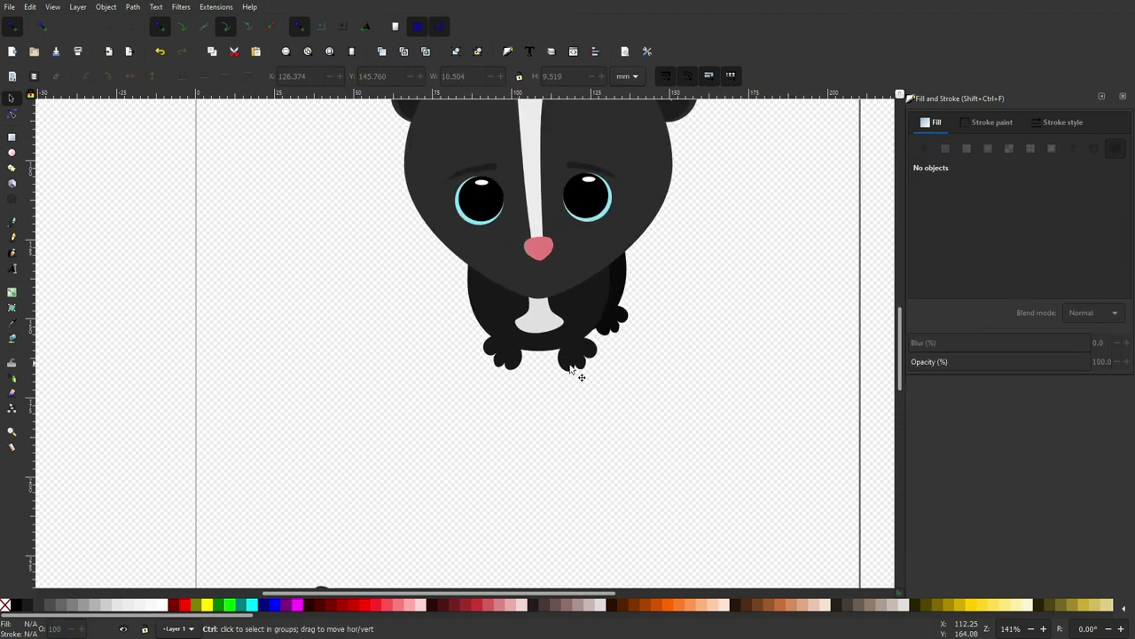
{"action": "left_click", "coordinate": [572, 364]}
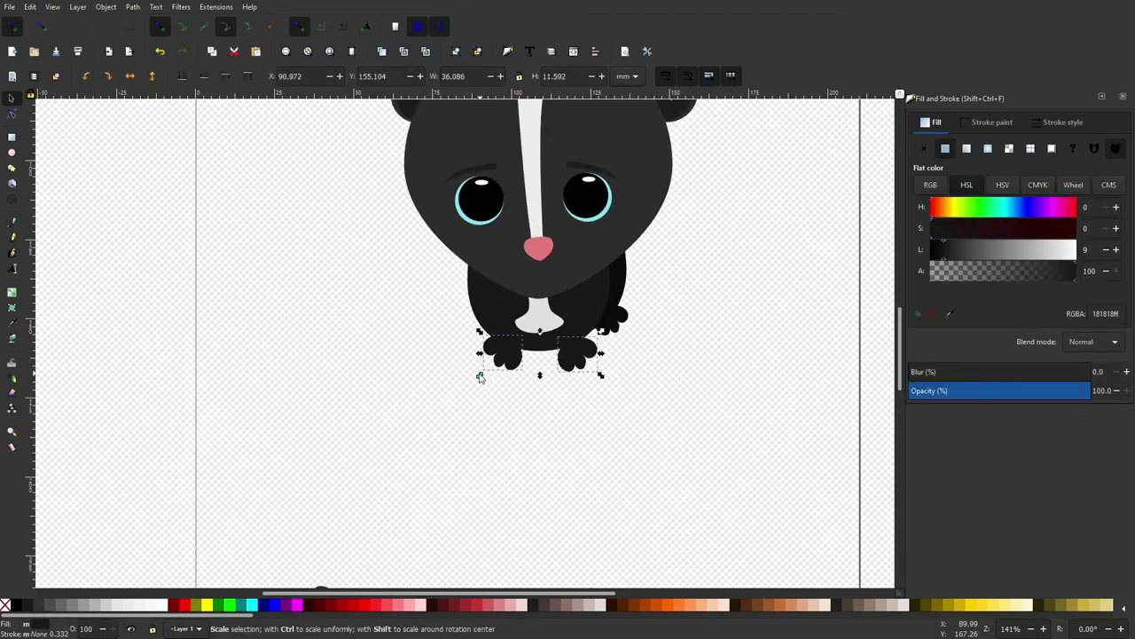
{"action": "key", "text": "Escape"}
{"action": "scroll", "coordinate": [468, 530], "scroll_direction": "down", "scroll_amount": 2}
{"action": "scroll", "coordinate": [495, 290], "scroll_direction": "up", "scroll_amount": 2}
{"action": "scroll", "coordinate": [510, 288], "scroll_direction": "up", "scroll_amount": 1}
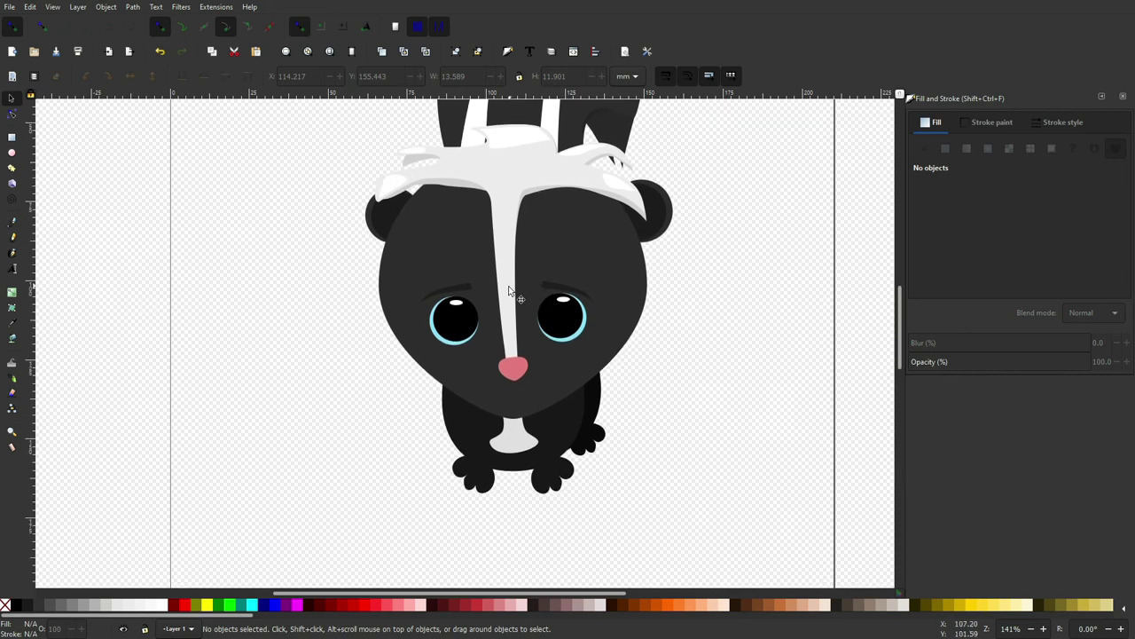
{"action": "scroll", "coordinate": [518, 297], "scroll_direction": "down", "scroll_amount": 3}
{"action": "scroll", "coordinate": [526, 306], "scroll_direction": "down", "scroll_amount": 1}
{"action": "scroll", "coordinate": [524, 312], "scroll_direction": "down", "scroll_amount": 1}
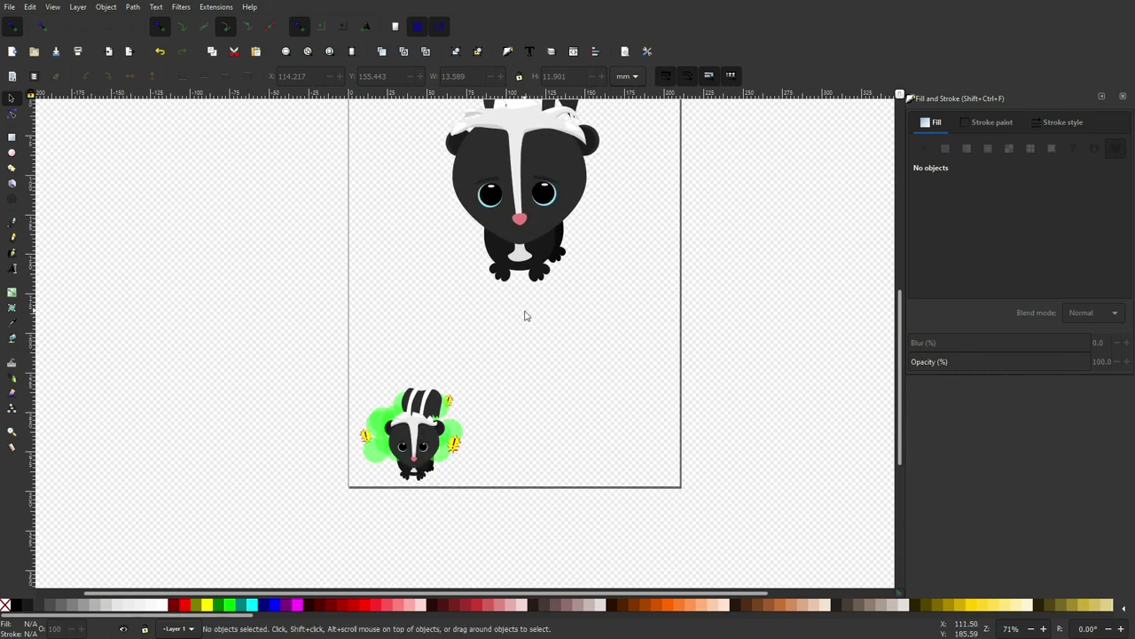
{"action": "scroll", "coordinate": [524, 314], "scroll_direction": "down", "scroll_amount": 1}
{"action": "scroll", "coordinate": [524, 315], "scroll_direction": "down", "scroll_amount": 1}
{"action": "scroll", "coordinate": [524, 316], "scroll_direction": "up", "scroll_amount": 2}
{"action": "scroll", "coordinate": [524, 316], "scroll_direction": "up", "scroll_amount": 2}
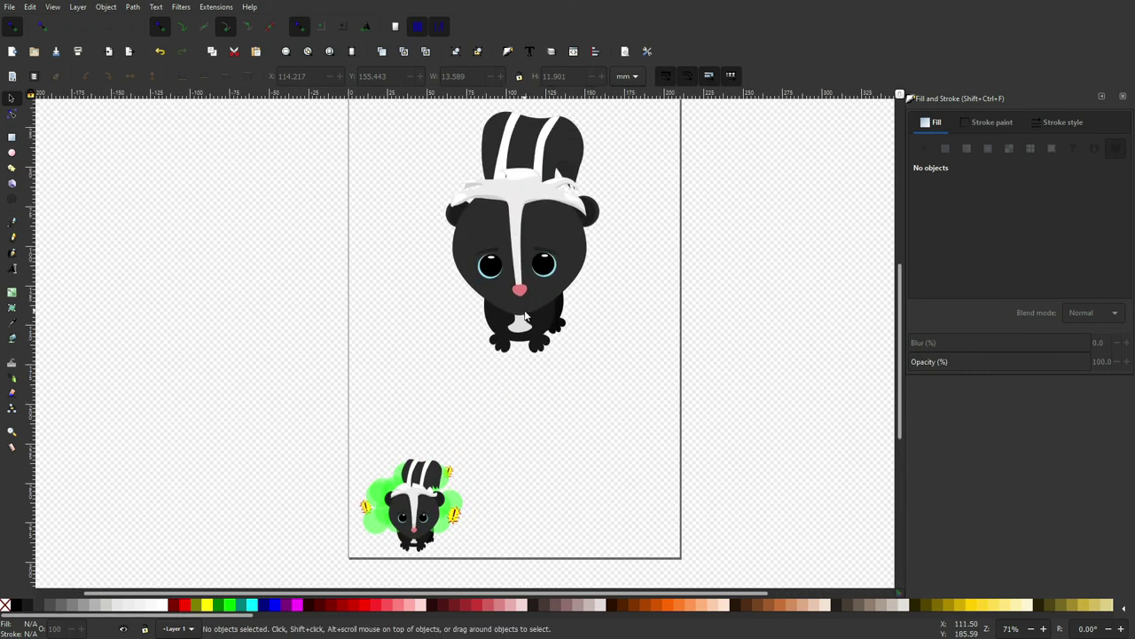
Step: Draw a circle by the skunk's cheek with a lime-green fill at alpha 56
{"action": "left_click", "coordinate": [11, 152]}
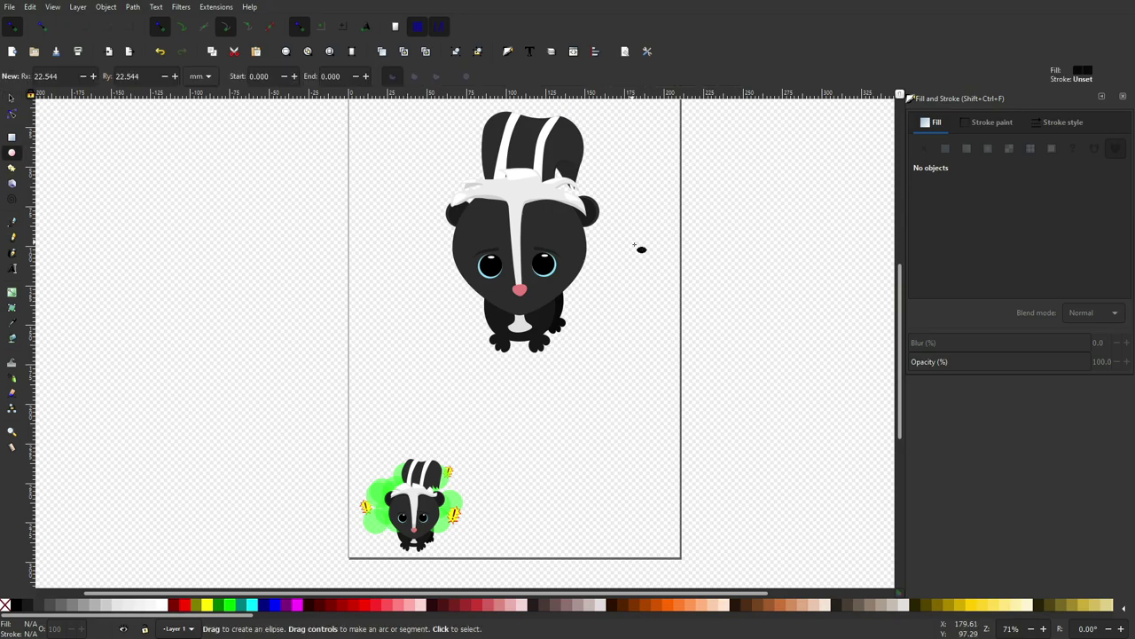
{"action": "scroll", "coordinate": [636, 266], "scroll_direction": "down", "scroll_amount": 1}
{"action": "scroll", "coordinate": [609, 283], "scroll_direction": "up", "scroll_amount": 1}
{"action": "left_click_drag", "start_coordinate": [540, 255], "coordinate": [596, 313]}
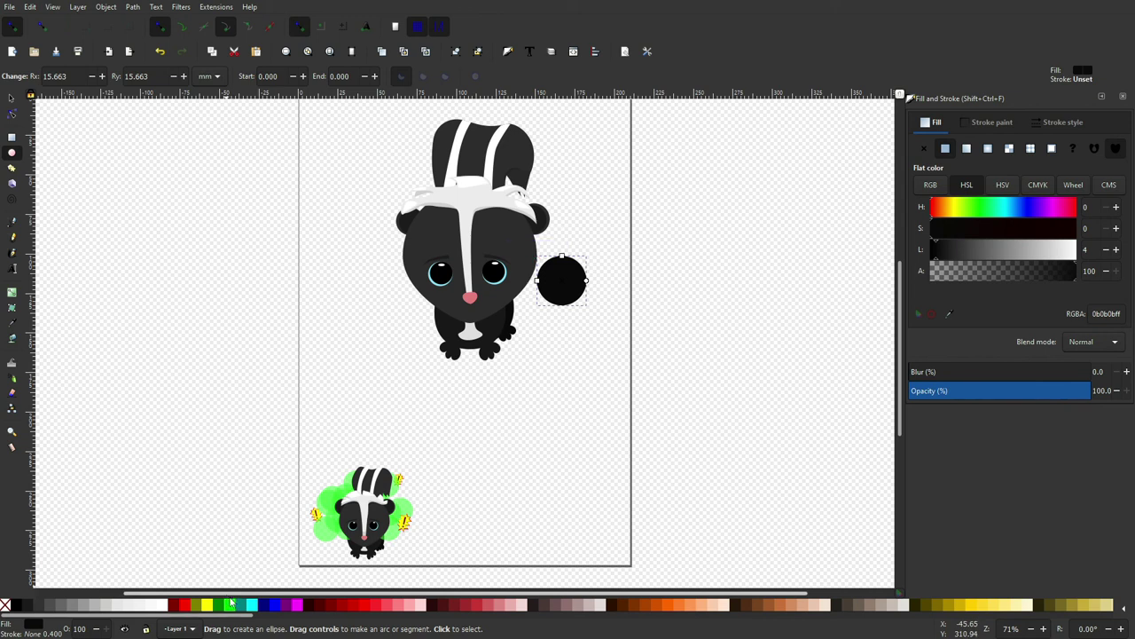
{"action": "left_click", "coordinate": [229, 605]}
{"action": "scroll", "coordinate": [626, 253], "scroll_direction": "up", "scroll_amount": 2}
{"action": "left_click_drag", "start_coordinate": [1075, 270], "coordinate": [1008, 270]}
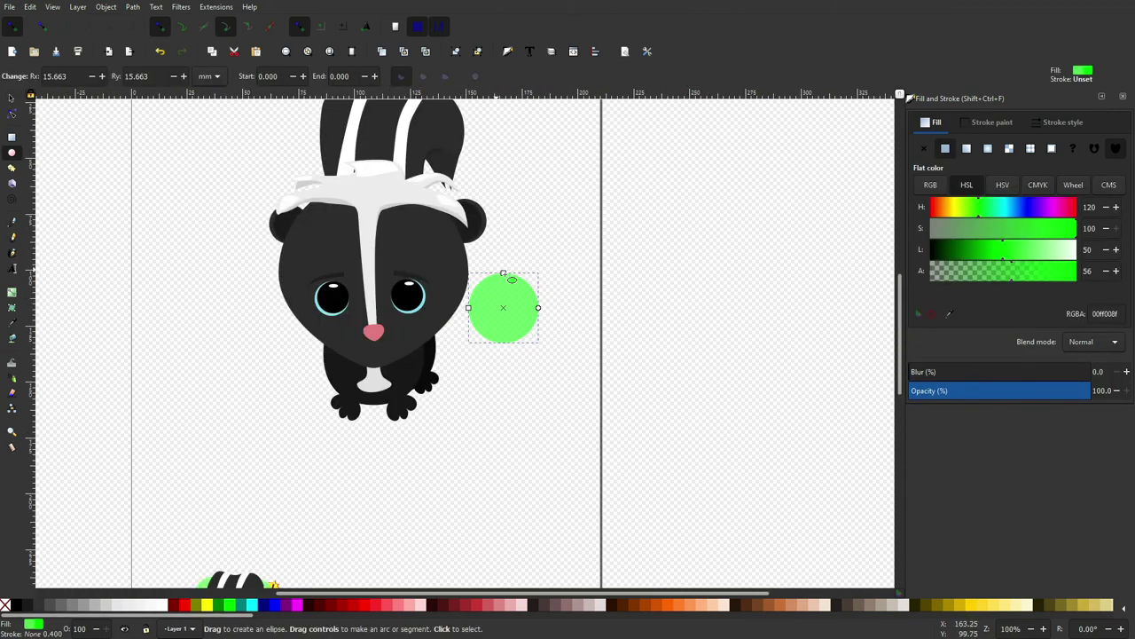
Step: Stamp copies of the green circle into an overlapping cluster of four and select them
{"action": "left_click", "coordinate": [6, 103]}
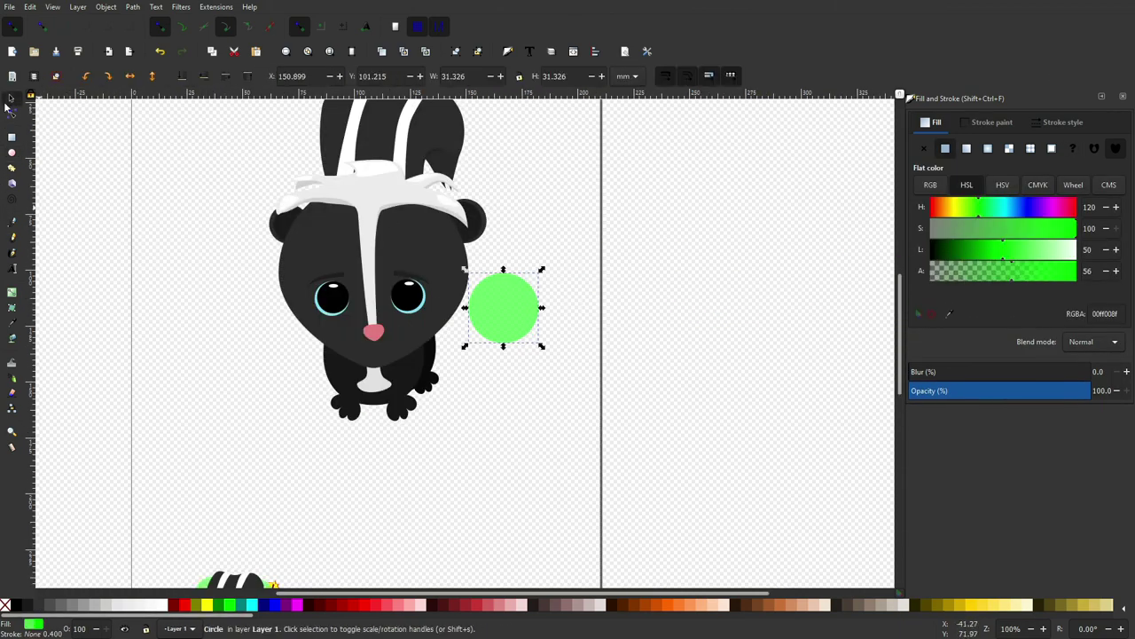
{"action": "mouse_move", "coordinate": [503, 308]}
{"action": "left_mouse_down"}
{"action": "mouse_move", "coordinate": [551, 289]}
{"action": "mouse_move", "coordinate": [546, 235]}
{"action": "mouse_move", "coordinate": [522, 230]}
{"action": "left_mouse_up"}
{"action": "key", "text": "space"}
{"action": "key", "text": "Escape"}
{"action": "mouse_move", "coordinate": [555, 281]}
{"action": "left_mouse_down"}
{"action": "mouse_move", "coordinate": [569, 280]}
{"action": "mouse_move", "coordinate": [510, 309]}
{"action": "left_mouse_up"}
{"action": "left_click", "coordinate": [535, 264], "text": "shift"}
Step: Group the green circles, mirror the group horizontally, and send it behind the head
{"action": "right_click", "coordinate": [576, 282]}
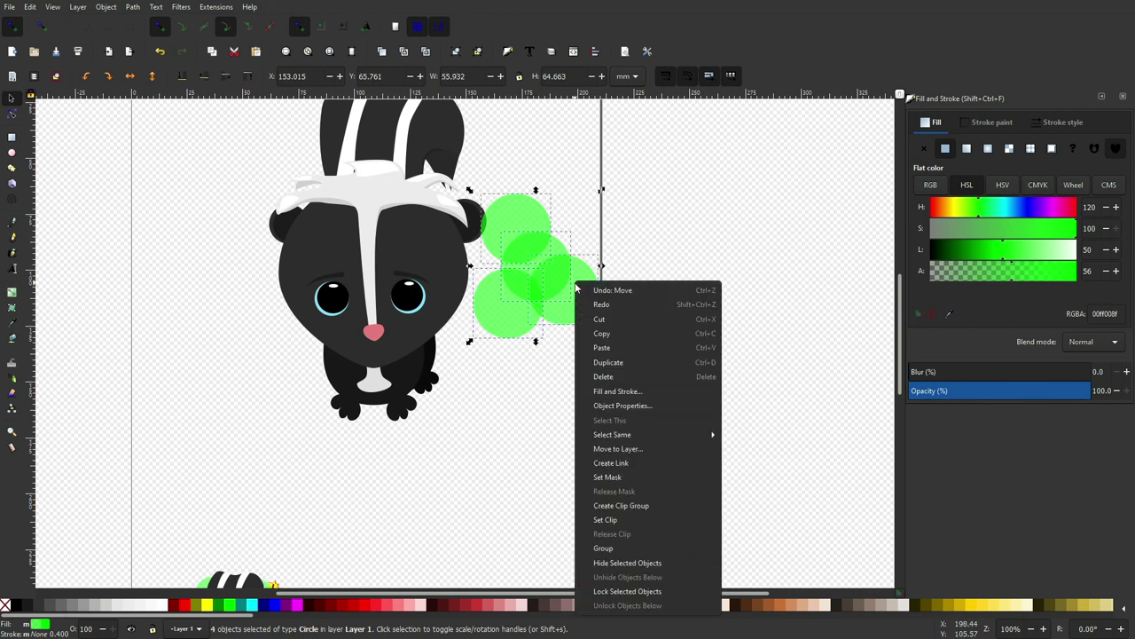
{"action": "left_click", "coordinate": [629, 540]}
{"action": "left_click_drag", "start_coordinate": [528, 272], "coordinate": [491, 295]}
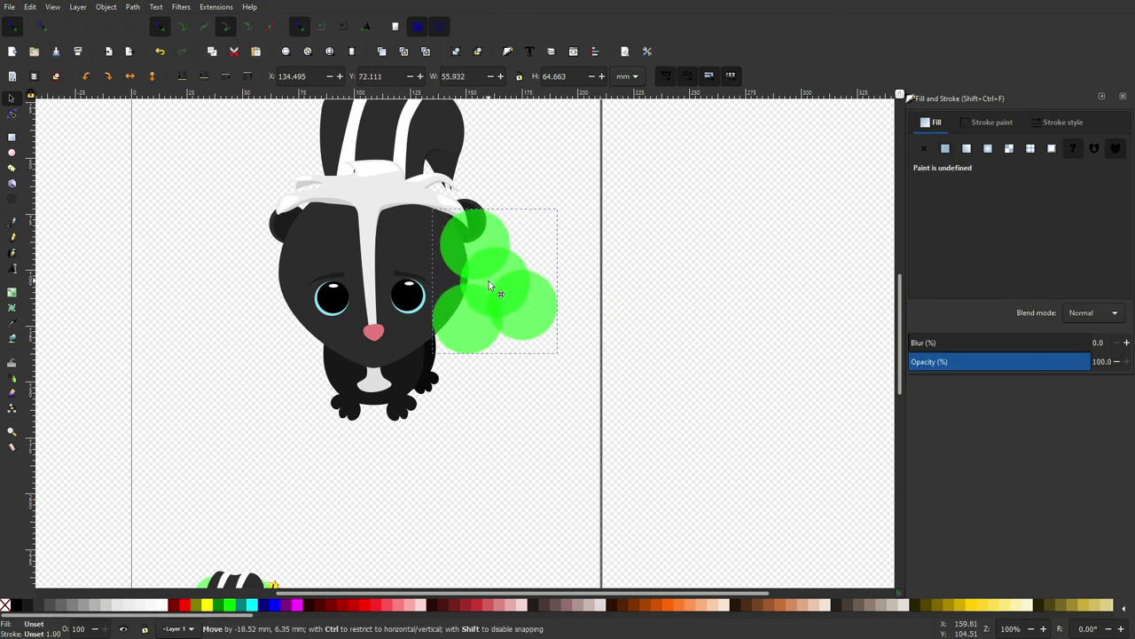
{"action": "key", "text": "Page_Down"}
{"action": "key", "text": "Page_Down"}
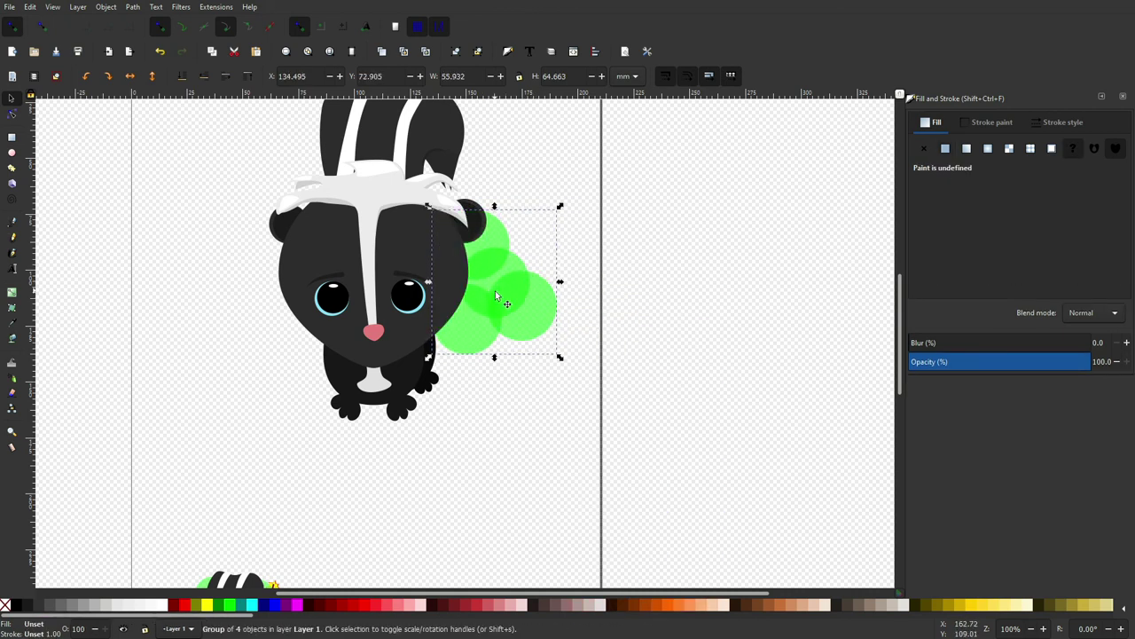
{"action": "key", "text": "Page_Up"}
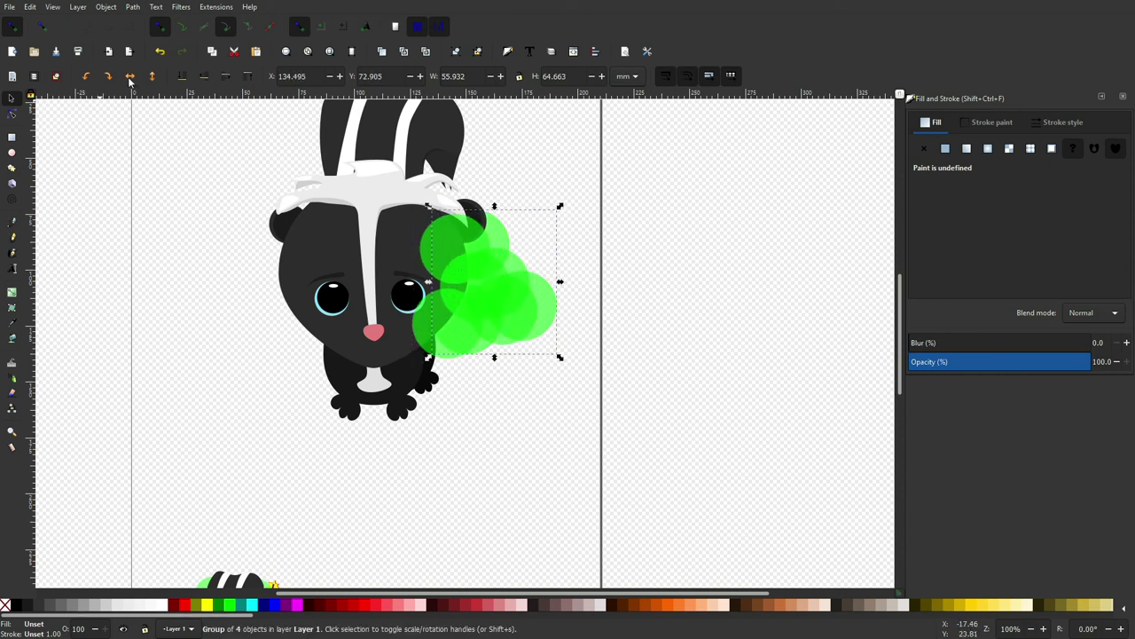
{"action": "left_click", "coordinate": [129, 78]}
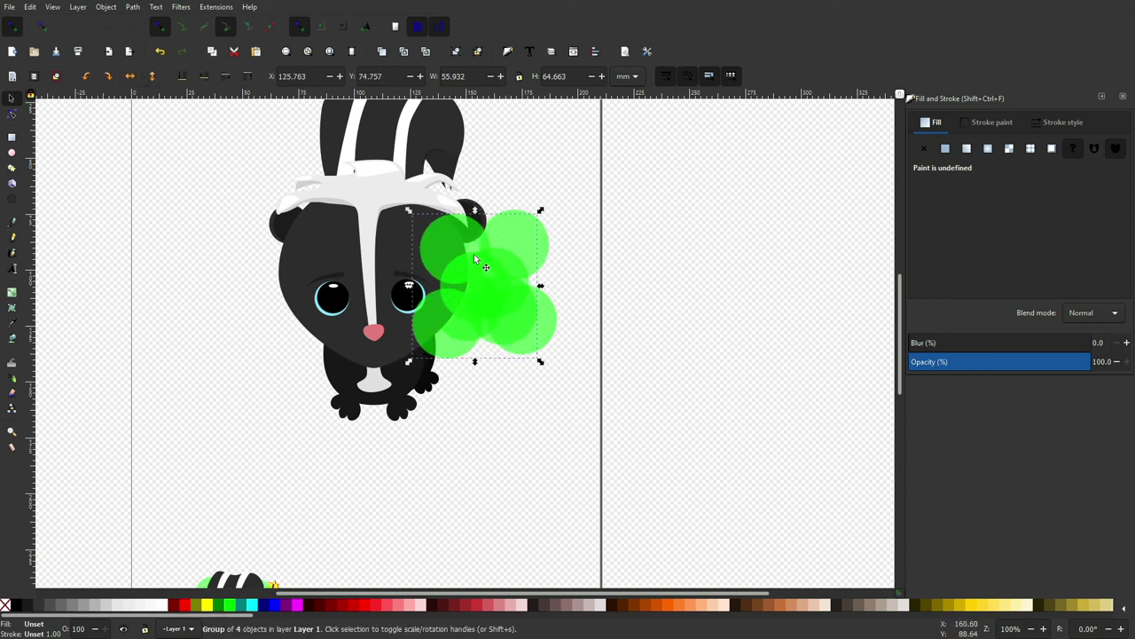
{"action": "mouse_move", "coordinate": [469, 272]}
{"action": "left_mouse_down"}
{"action": "mouse_move", "coordinate": [465, 208]}
{"action": "mouse_move", "coordinate": [492, 152]}
{"action": "mouse_move", "coordinate": [294, 217]}
{"action": "left_mouse_up"}
{"action": "key", "text": "Page_Down"}
Step: Duplicate the circle group, reshaping and placing the copies behind the skunk on the left
{"action": "key", "text": "ctrl+d"}
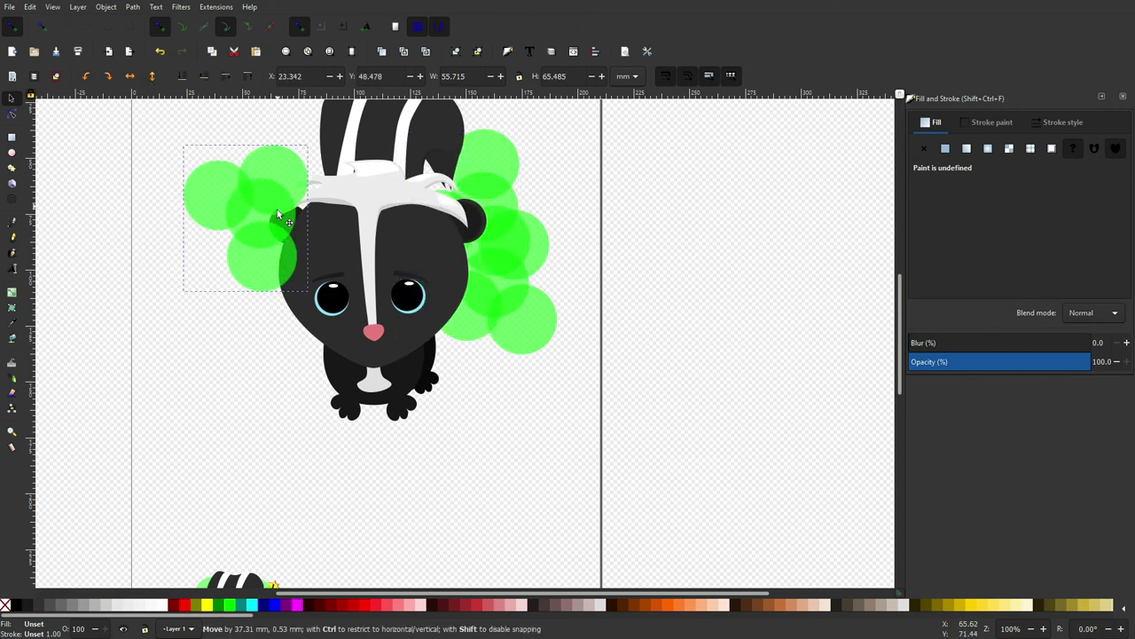
{"action": "key", "text": "Page_Down"}
{"action": "key", "text": "Page_Down"}
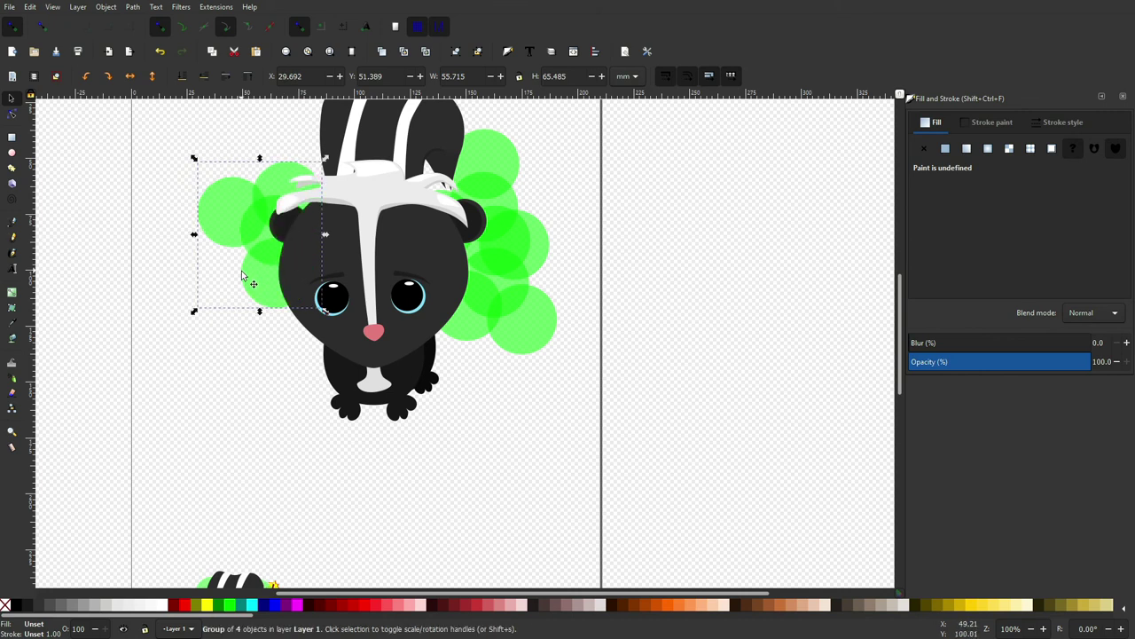
{"action": "key", "text": "ctrl+d"}
{"action": "left_click_drag", "start_coordinate": [242, 276], "coordinate": [310, 296]}
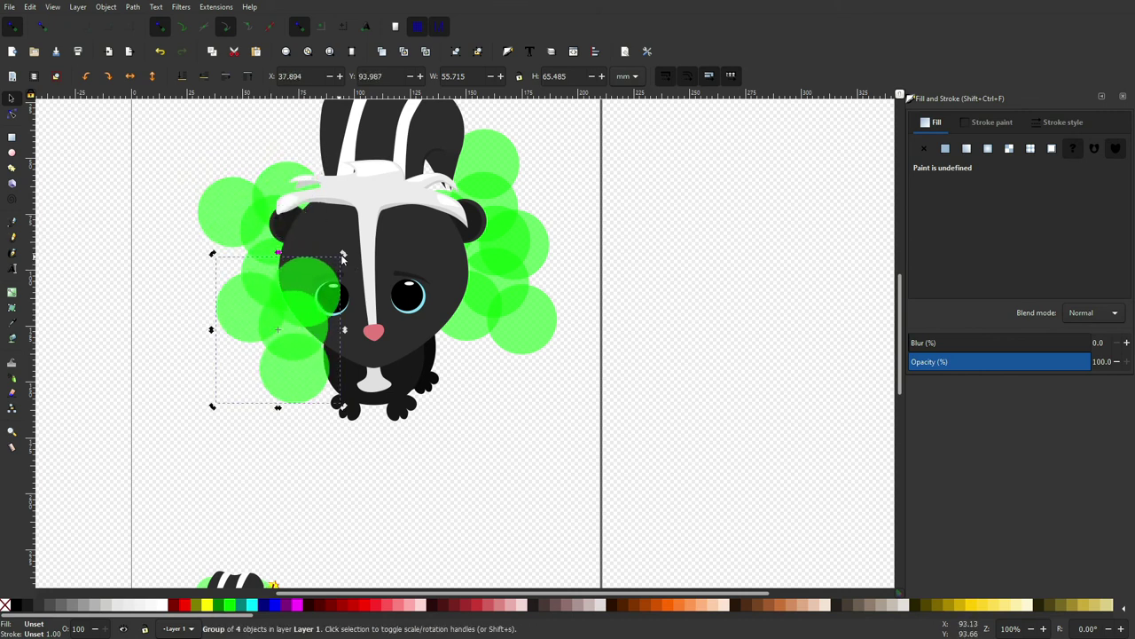
{"action": "key", "text": "Page_Down"}
{"action": "left_click_drag", "start_coordinate": [343, 258], "coordinate": [359, 247]}
{"action": "left_click_drag", "start_coordinate": [293, 330], "coordinate": [288, 342]}
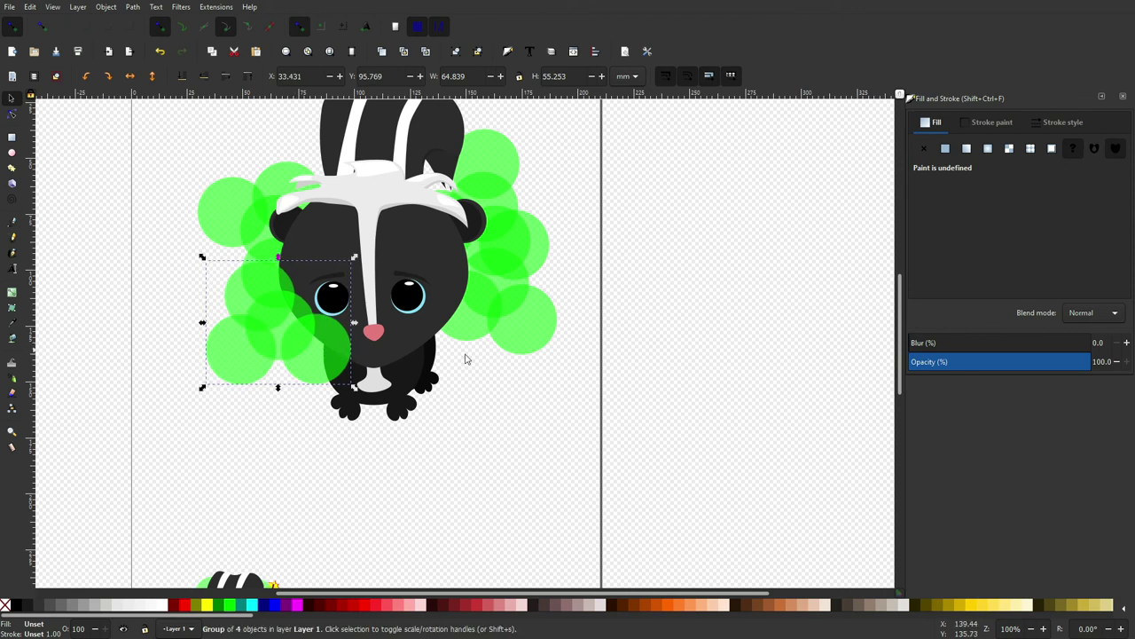
{"action": "key", "text": "Page_Down"}
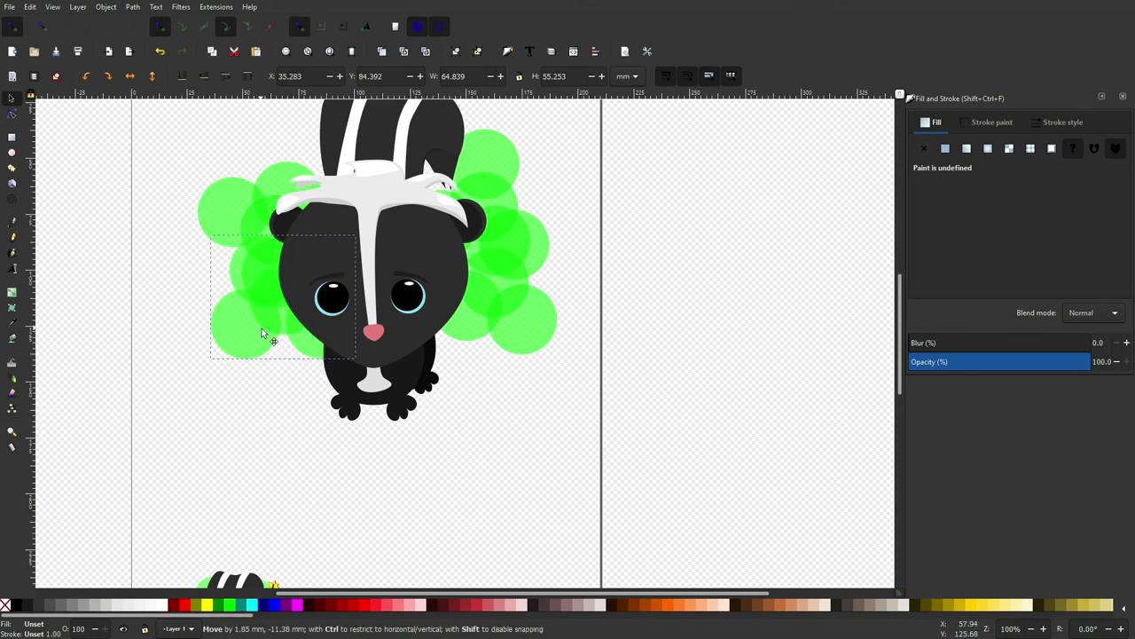
{"action": "left_click_drag", "start_coordinate": [228, 207], "coordinate": [247, 179]}
Step: Nudge the right-hand circle group slightly, then reselect the left group and ear
{"action": "scroll", "coordinate": [629, 301], "scroll_direction": "down", "scroll_amount": 3}
{"action": "scroll", "coordinate": [569, 310], "scroll_direction": "up", "scroll_amount": 4}
{"action": "left_click", "coordinate": [544, 371]}
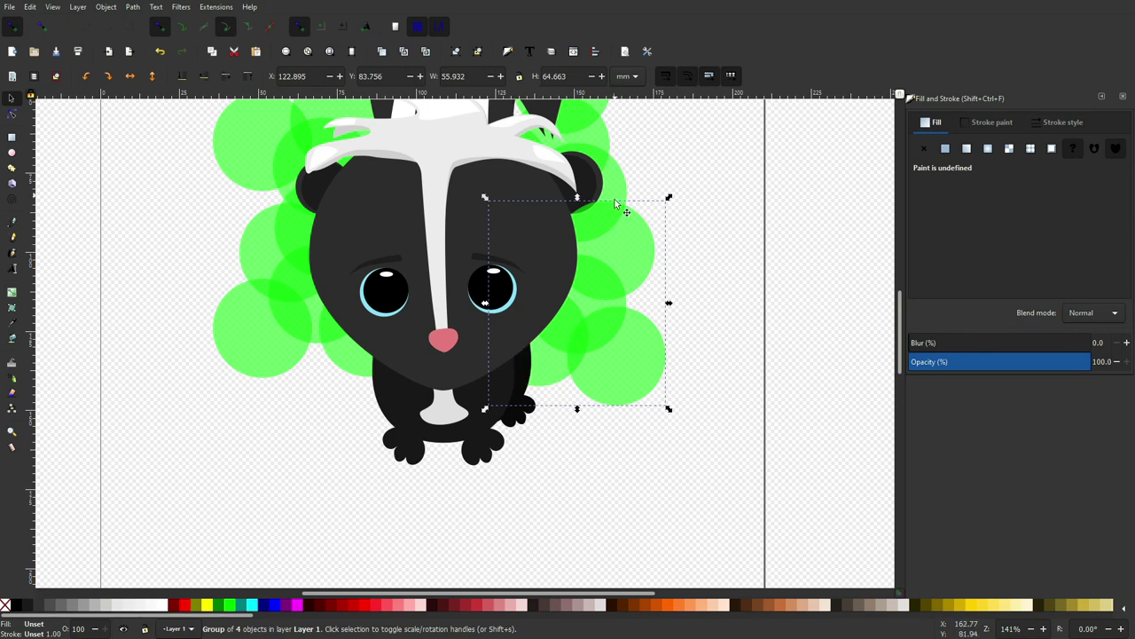
{"action": "scroll", "coordinate": [620, 255], "scroll_direction": "up", "scroll_amount": 3}
{"action": "left_click_drag", "start_coordinate": [619, 232], "coordinate": [613, 219]}
{"action": "scroll", "coordinate": [614, 219], "scroll_direction": "down", "scroll_amount": 2}
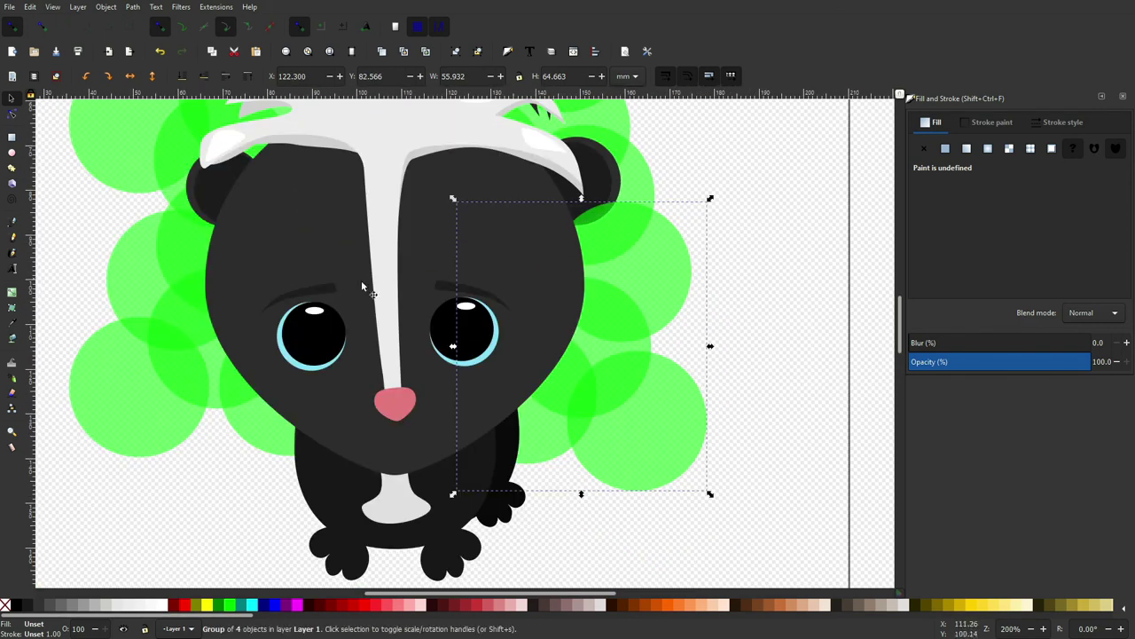
{"action": "left_click", "coordinate": [157, 384]}
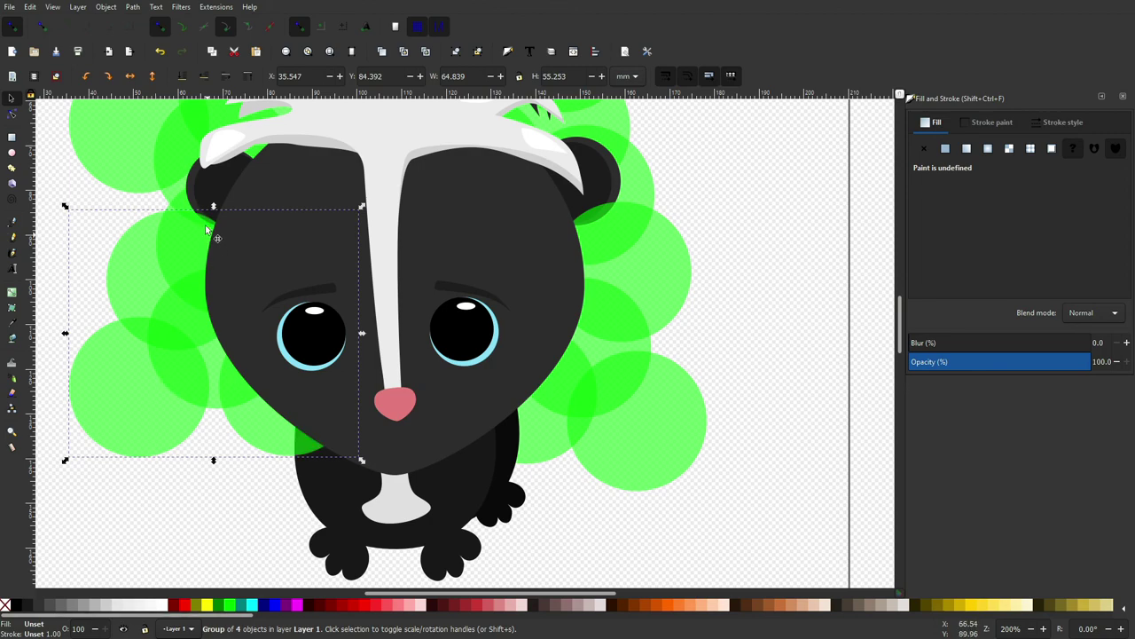
{"action": "left_click", "coordinate": [207, 188]}
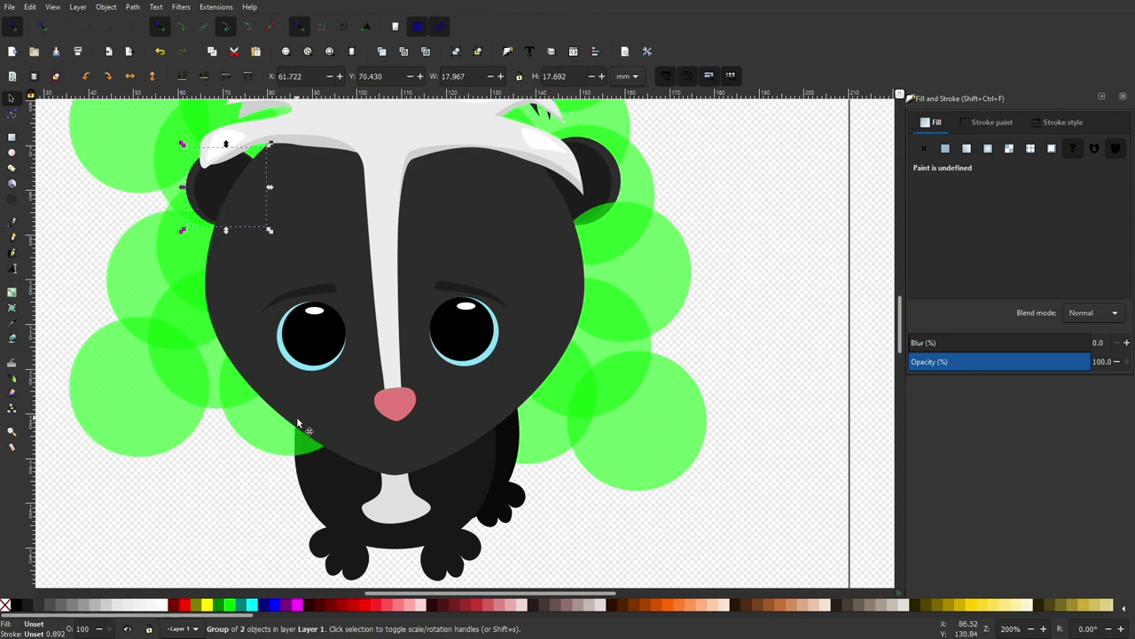
{"action": "scroll", "coordinate": [218, 200], "scroll_direction": "down", "scroll_amount": 3}
Step: Start a Bezier path right of the green clouds, then cancel it
{"action": "key", "text": "Escape"}
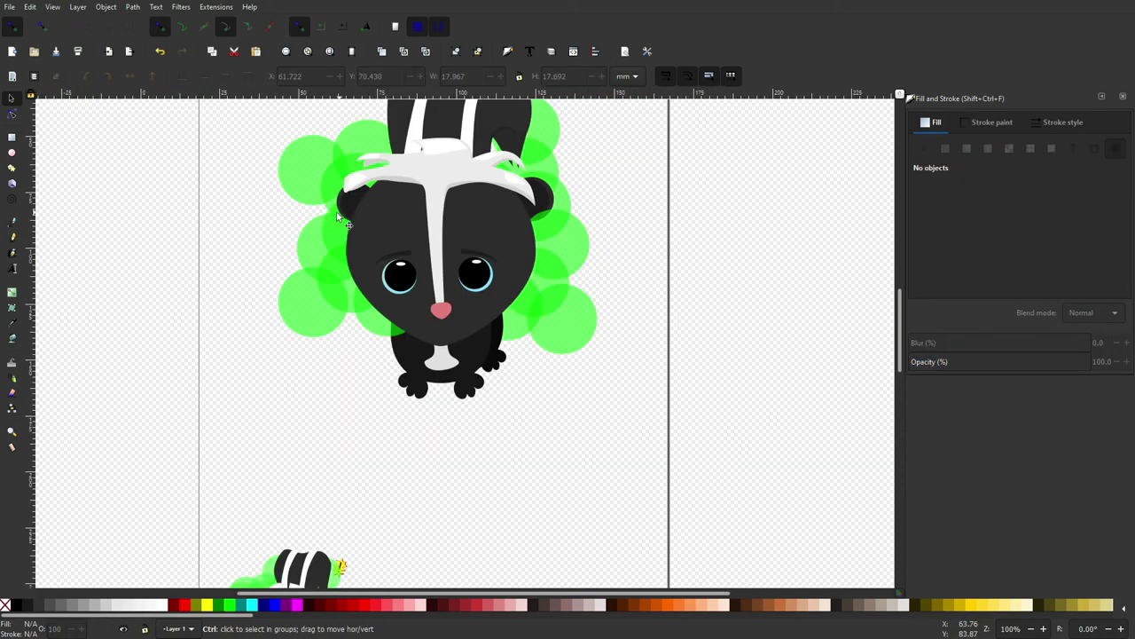
{"action": "scroll", "coordinate": [474, 222], "scroll_direction": "up", "scroll_amount": 3}
{"action": "scroll", "coordinate": [472, 213], "scroll_direction": "down", "scroll_amount": 3}
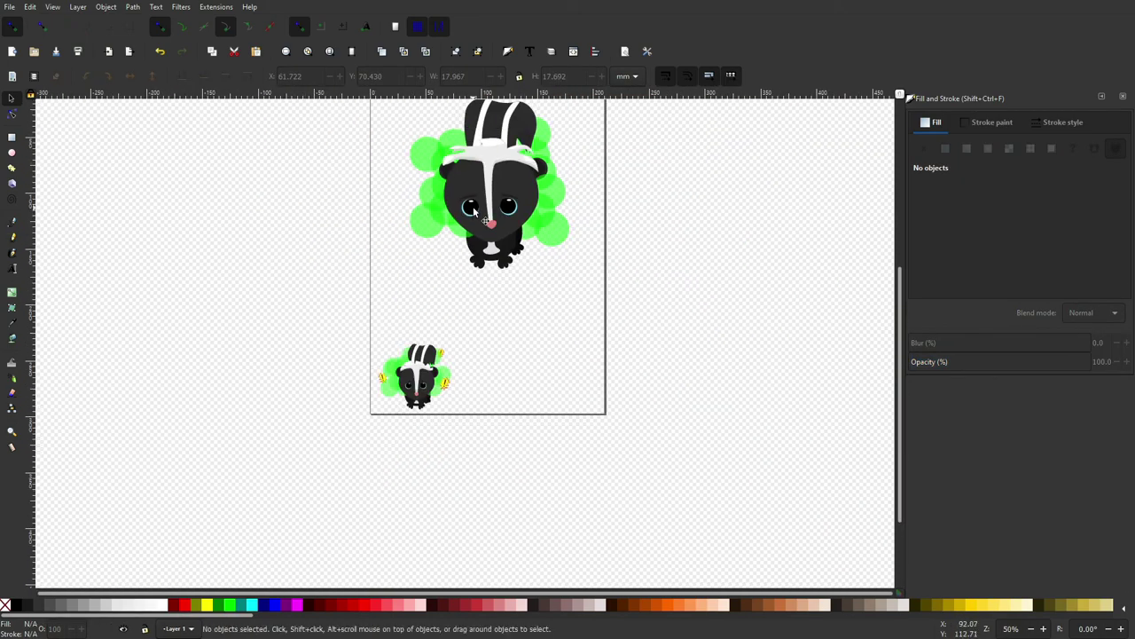
{"action": "key", "text": "b"}
{"action": "scroll", "coordinate": [575, 219], "scroll_direction": "up", "scroll_amount": 4}
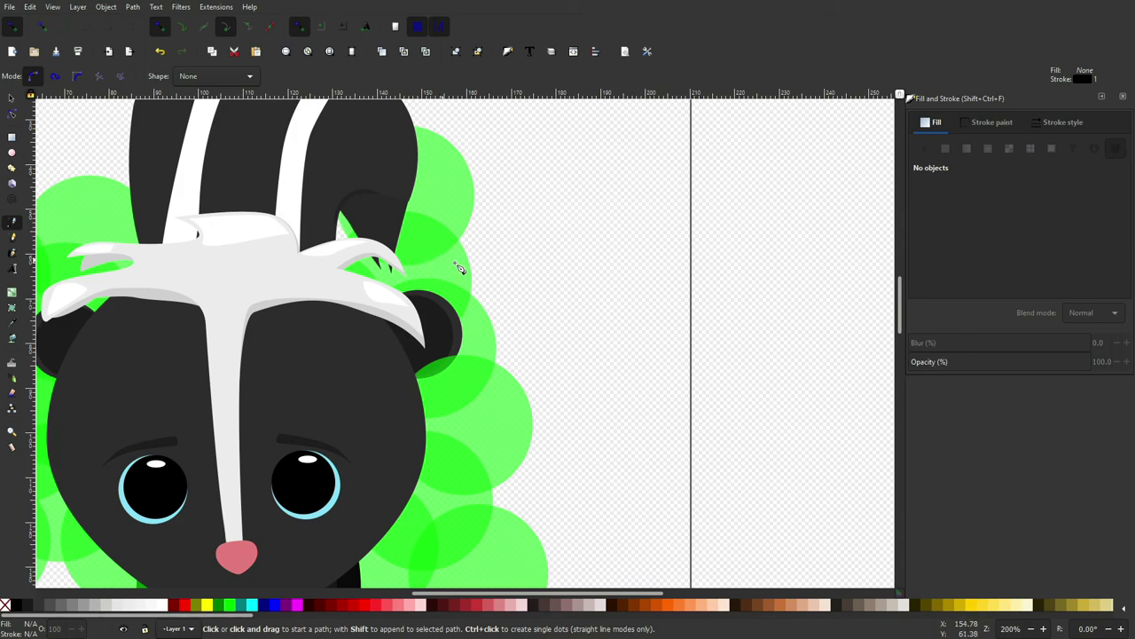
{"action": "scroll", "coordinate": [459, 268], "scroll_direction": "down", "scroll_amount": 1}
{"action": "scroll", "coordinate": [479, 263], "scroll_direction": "down", "scroll_amount": 2}
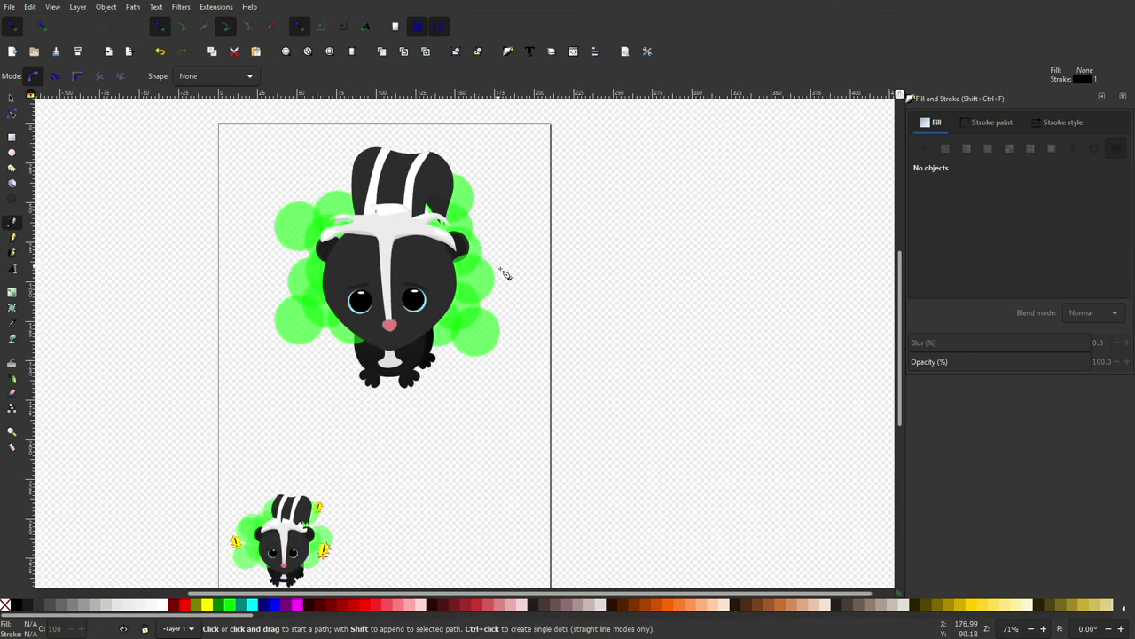
{"action": "scroll", "coordinate": [506, 228], "scroll_direction": "up", "scroll_amount": 3}
{"action": "scroll", "coordinate": [512, 226], "scroll_direction": "up", "scroll_amount": 3}
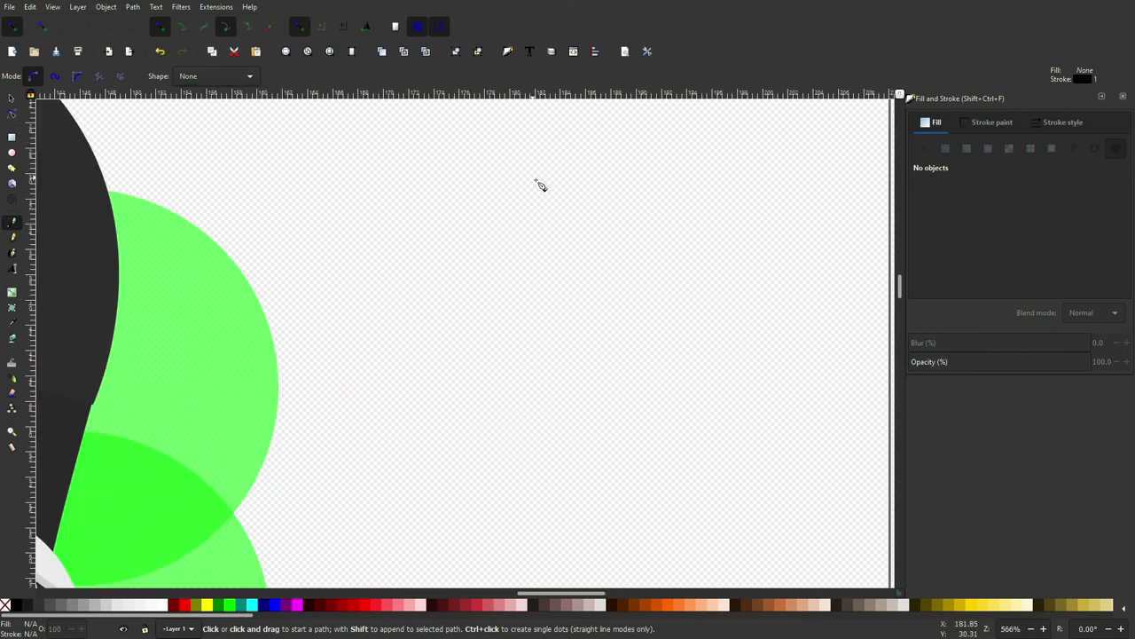
{"action": "left_click", "coordinate": [533, 177]}
{"action": "left_click", "coordinate": [11, 104]}
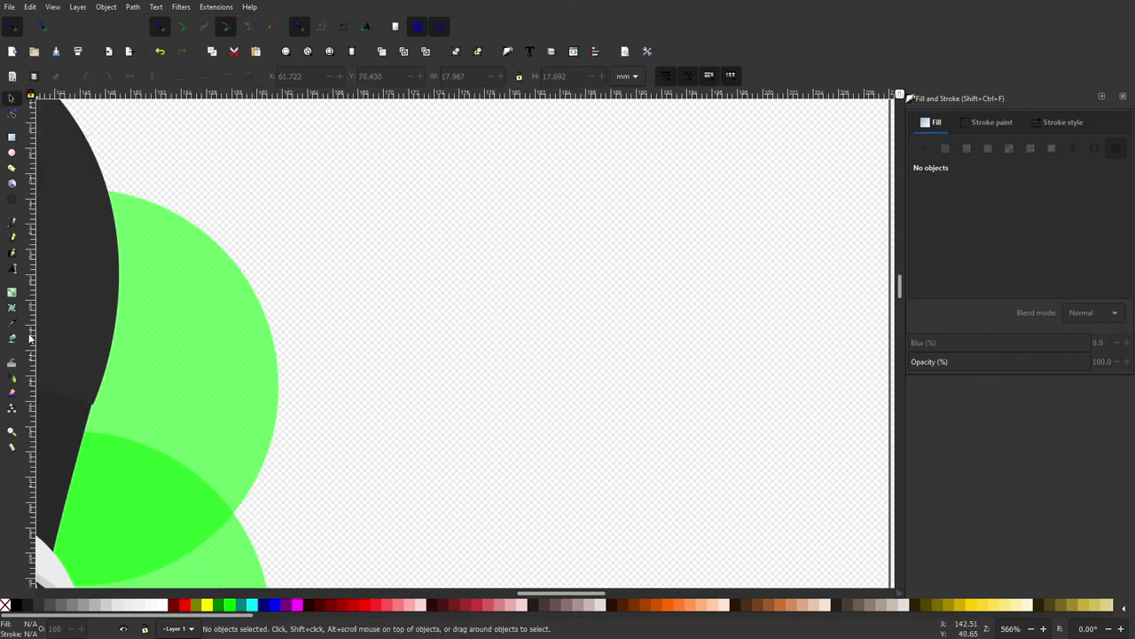
Step: Type a '!' beside the clouds, enlarge it, and fill it dark red (800000)
{"action": "left_click", "coordinate": [12, 269]}
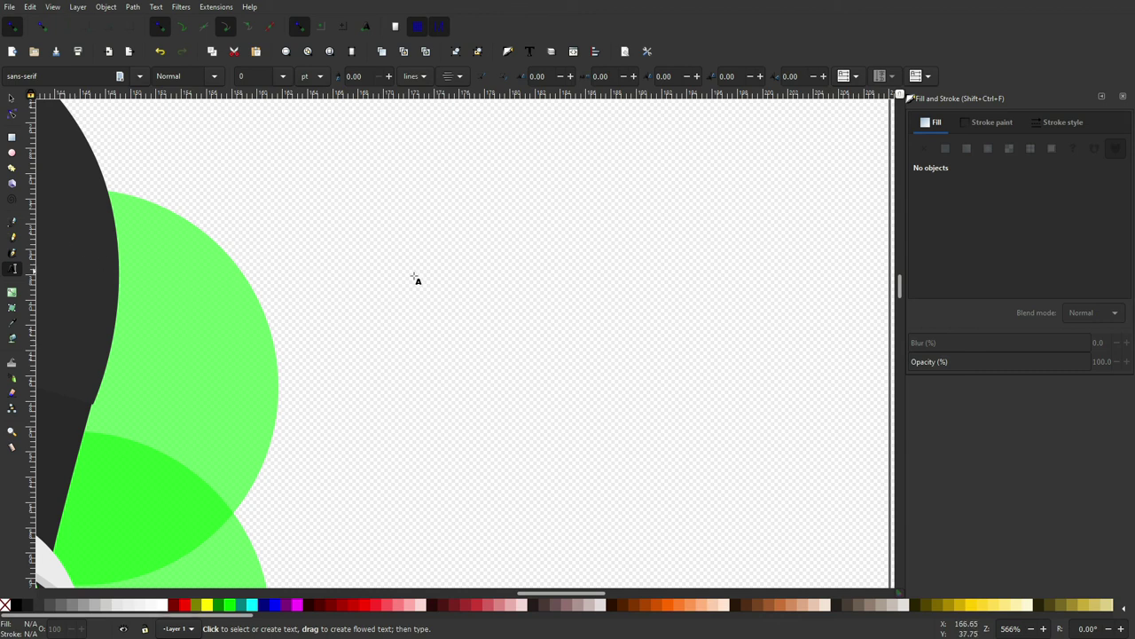
{"action": "left_click", "coordinate": [444, 263]}
{"action": "type", "text": "!"}
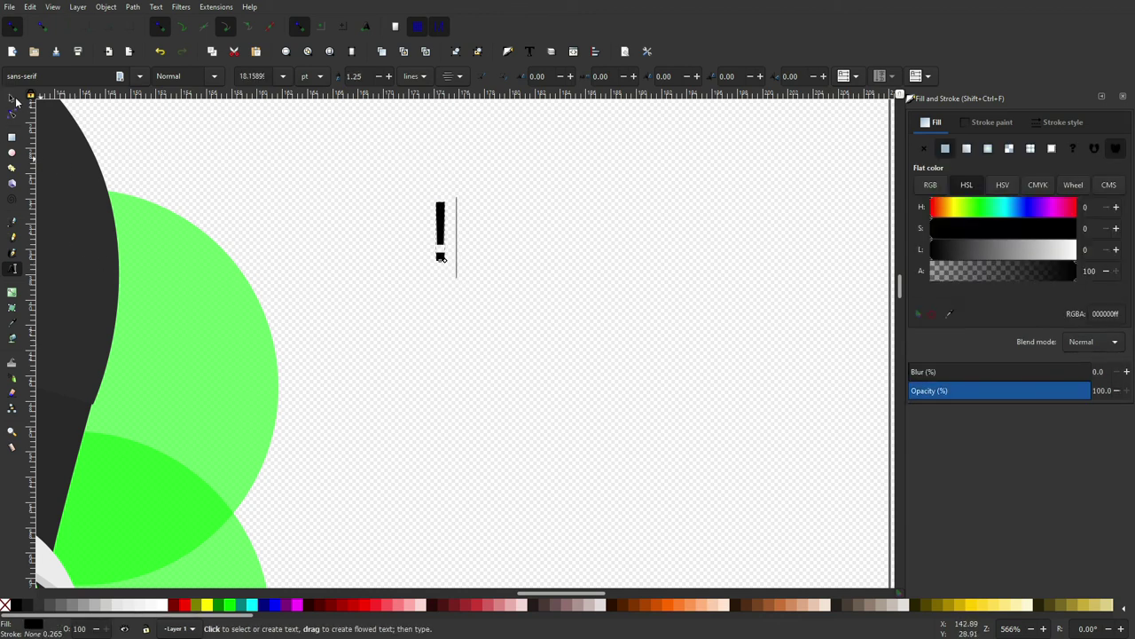
{"action": "left_click", "coordinate": [16, 102]}
{"action": "left_click_drag", "start_coordinate": [450, 265], "coordinate": [562, 413]}
{"action": "left_click", "coordinate": [179, 605]}
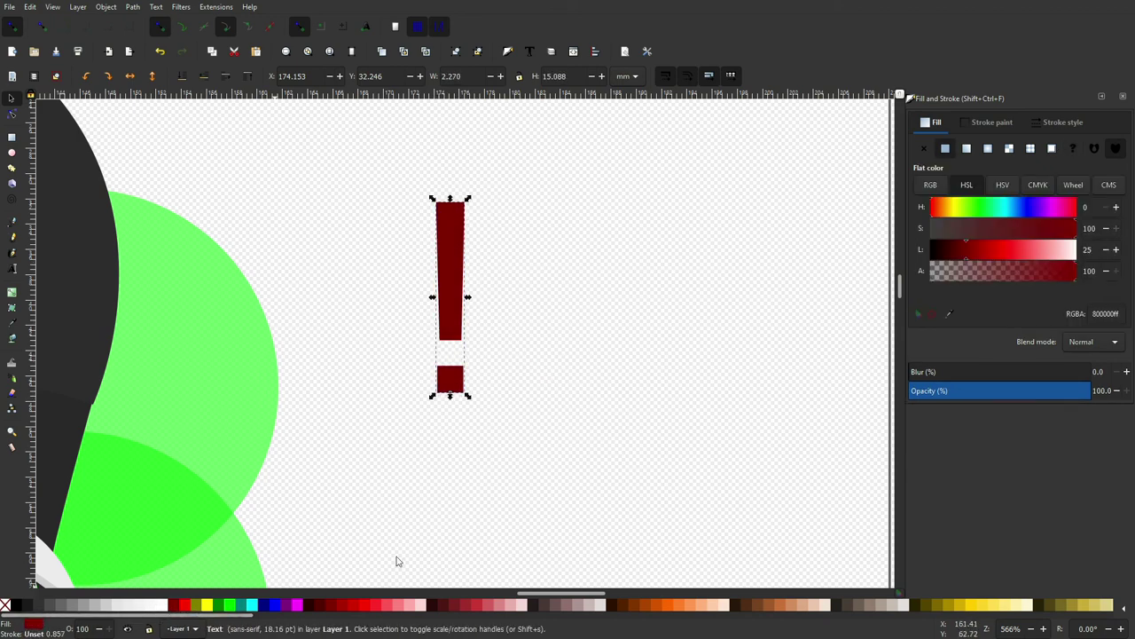
Step: Begin a zigzag burst outline beside the exclamation mark with the Bezier pen
{"action": "scroll", "coordinate": [417, 479], "scroll_direction": "down", "scroll_amount": 2}
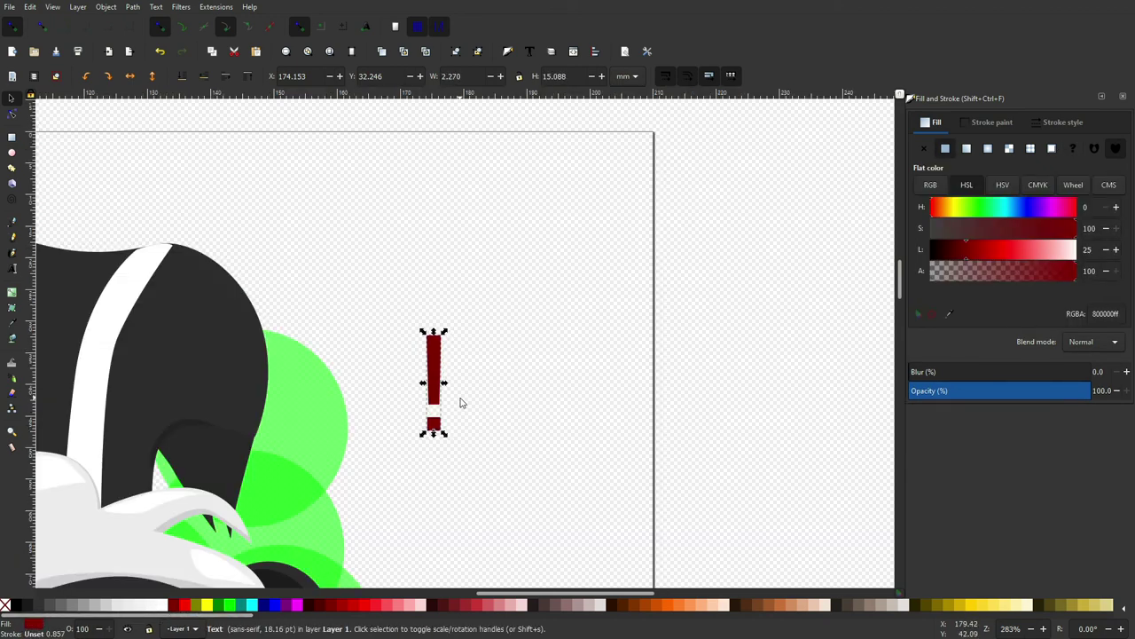
{"action": "left_click", "coordinate": [13, 223]}
{"action": "scroll", "coordinate": [466, 327], "scroll_direction": "up", "scroll_amount": 2}
{"action": "left_click", "coordinate": [440, 330]}
Step: Draw the zigzag corners around the exclamation mark and close the spiky burst
{"action": "left_click", "coordinate": [528, 351]}
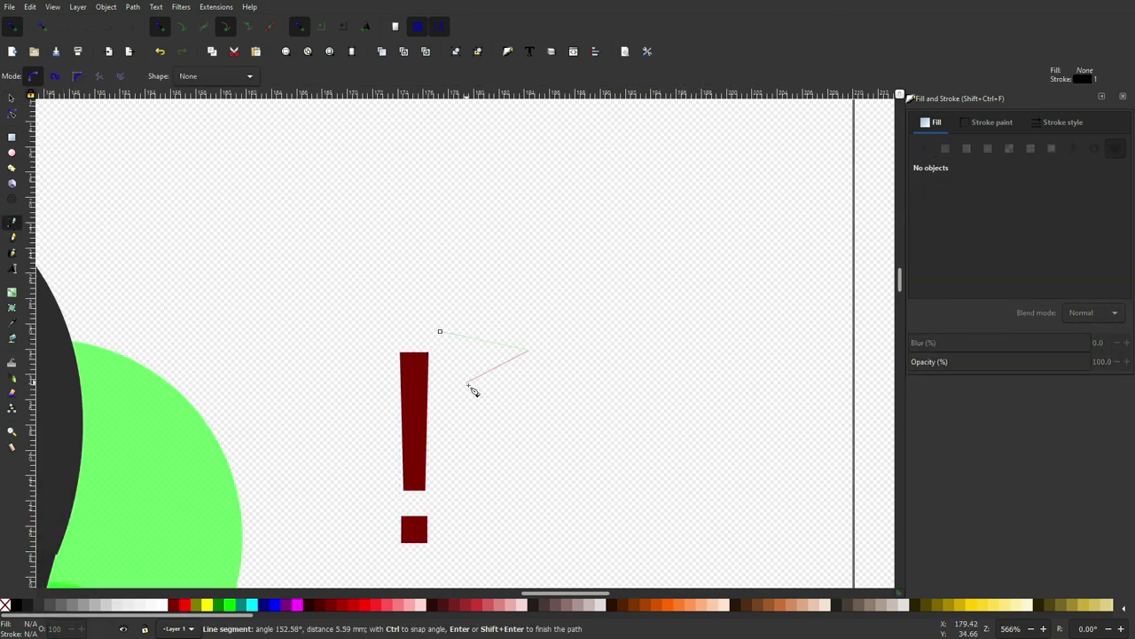
{"action": "left_click", "coordinate": [467, 383]}
{"action": "scroll", "coordinate": [468, 386], "scroll_direction": "down", "scroll_amount": 1}
{"action": "left_click", "coordinate": [539, 368]}
{"action": "left_click", "coordinate": [477, 395]}
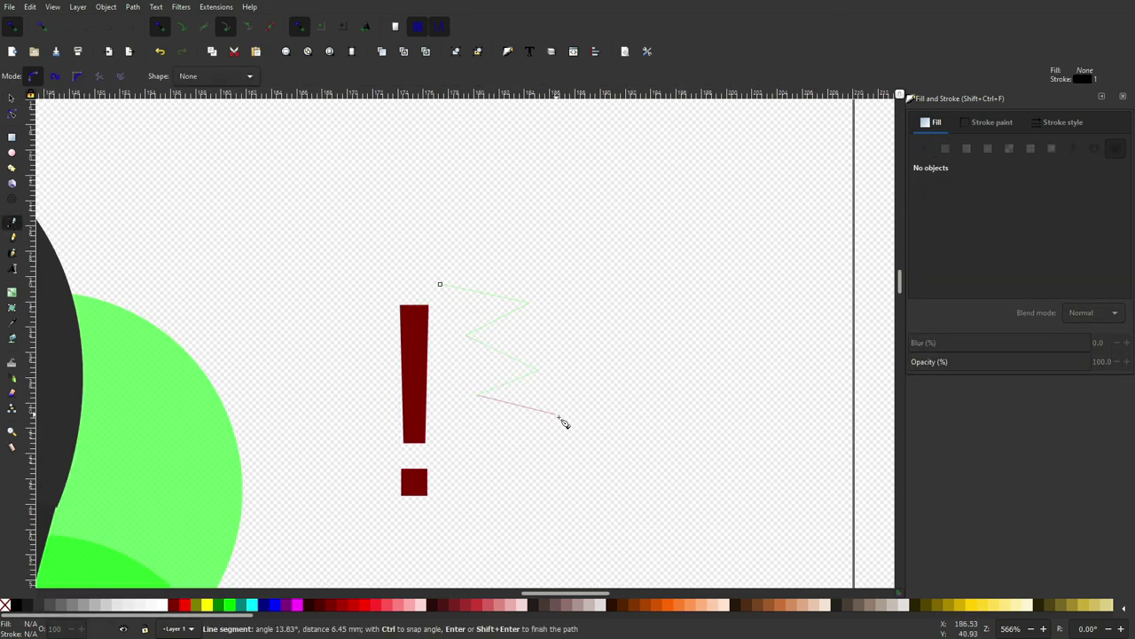
{"action": "left_click", "coordinate": [537, 414]}
{"action": "left_click", "coordinate": [475, 451]}
{"action": "scroll", "coordinate": [475, 451], "scroll_direction": "down", "scroll_amount": 1}
{"action": "left_click", "coordinate": [547, 447]}
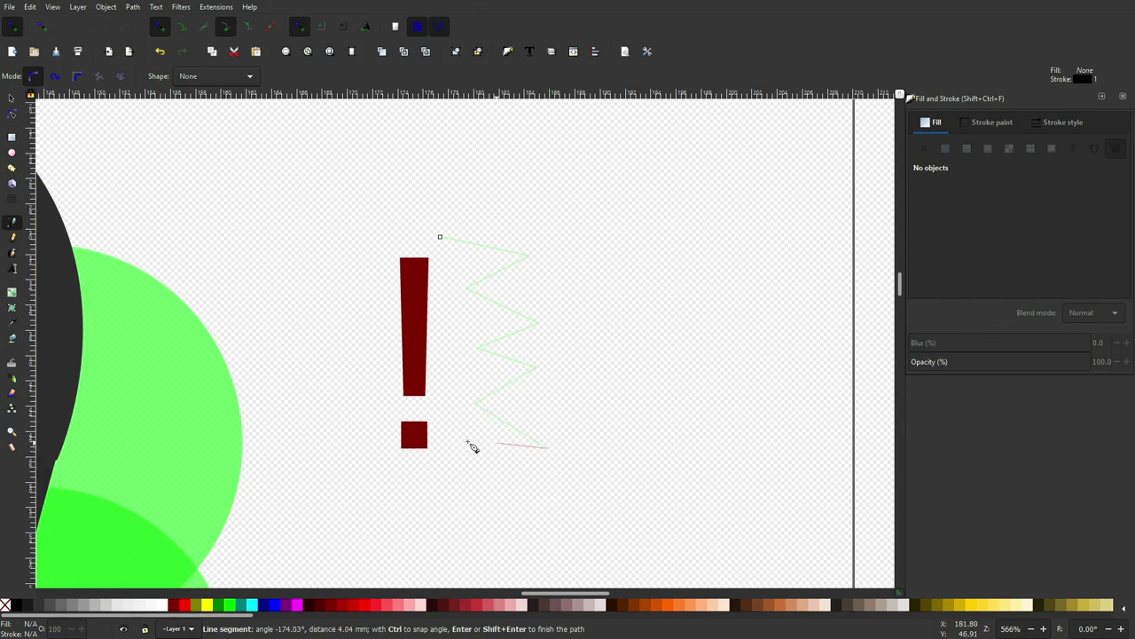
{"action": "left_click", "coordinate": [471, 451]}
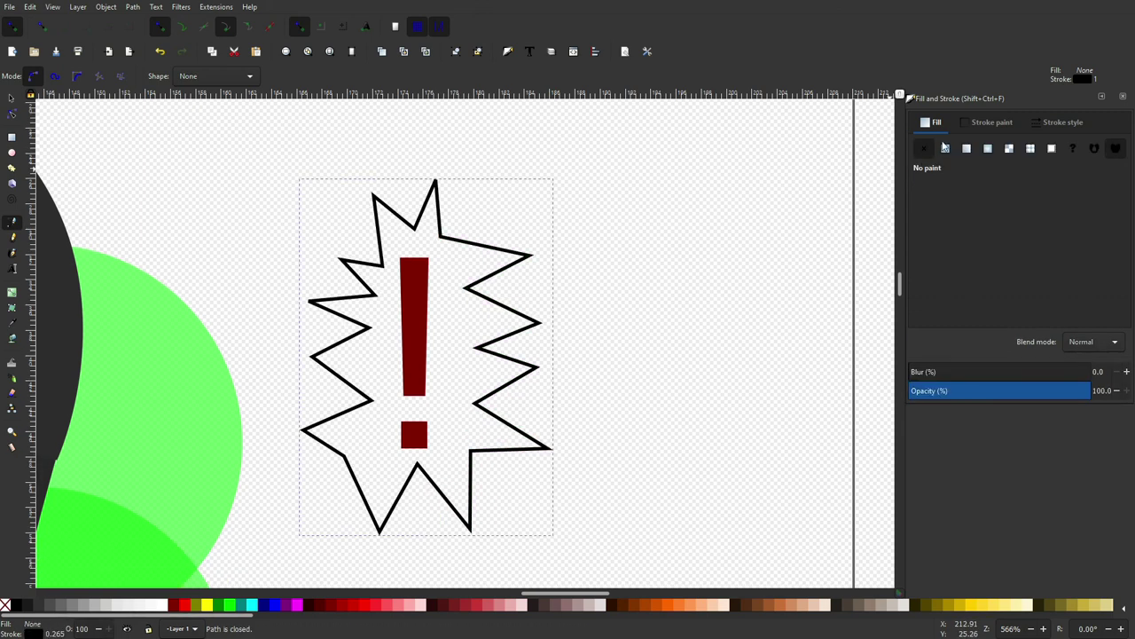
{"action": "left_click", "coordinate": [965, 124]}
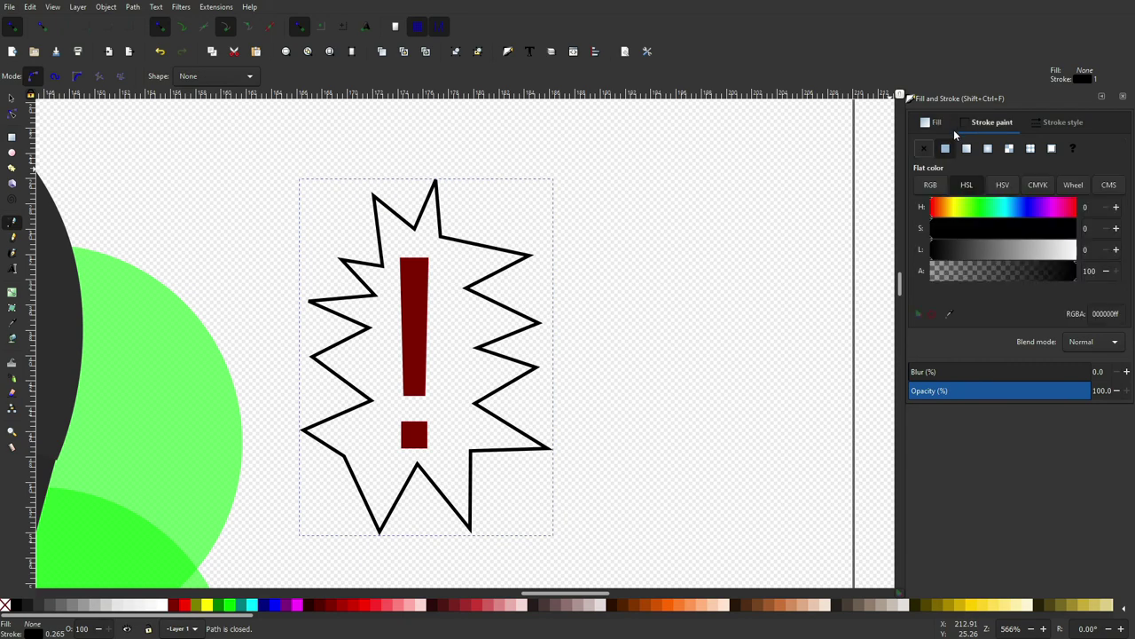
Step: Remove the burst's black stroke and give it a flat yellow fill
{"action": "left_click", "coordinate": [923, 148]}
{"action": "left_click", "coordinate": [933, 122]}
{"action": "left_click", "coordinate": [945, 148]}
{"action": "key", "text": "1"}
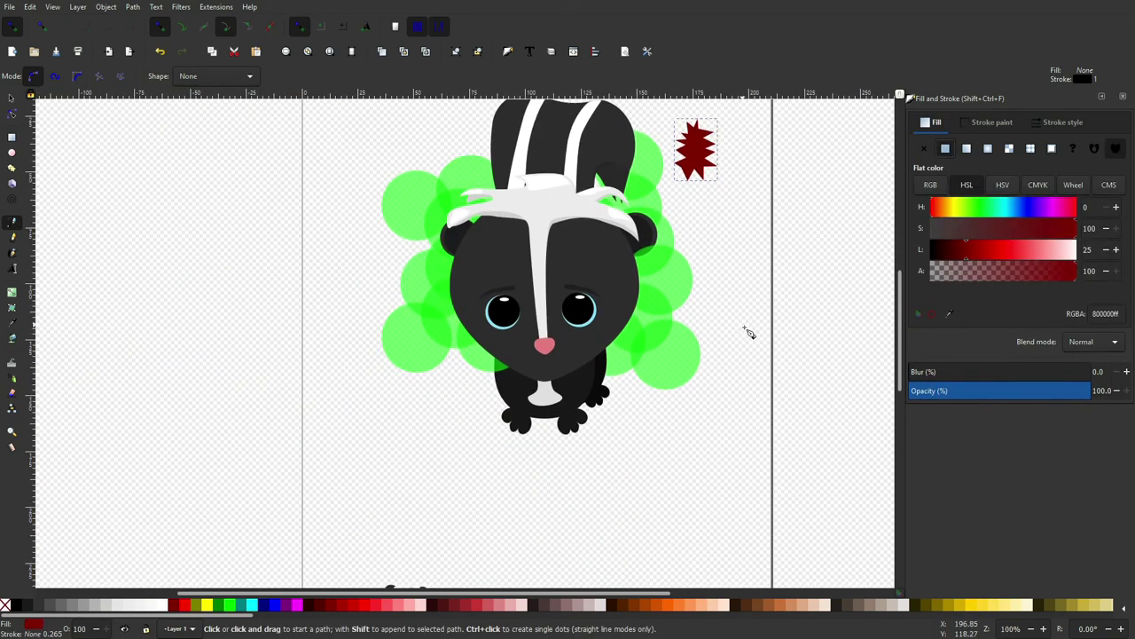
{"action": "scroll", "coordinate": [785, 204], "scroll_direction": "up", "scroll_amount": 5}
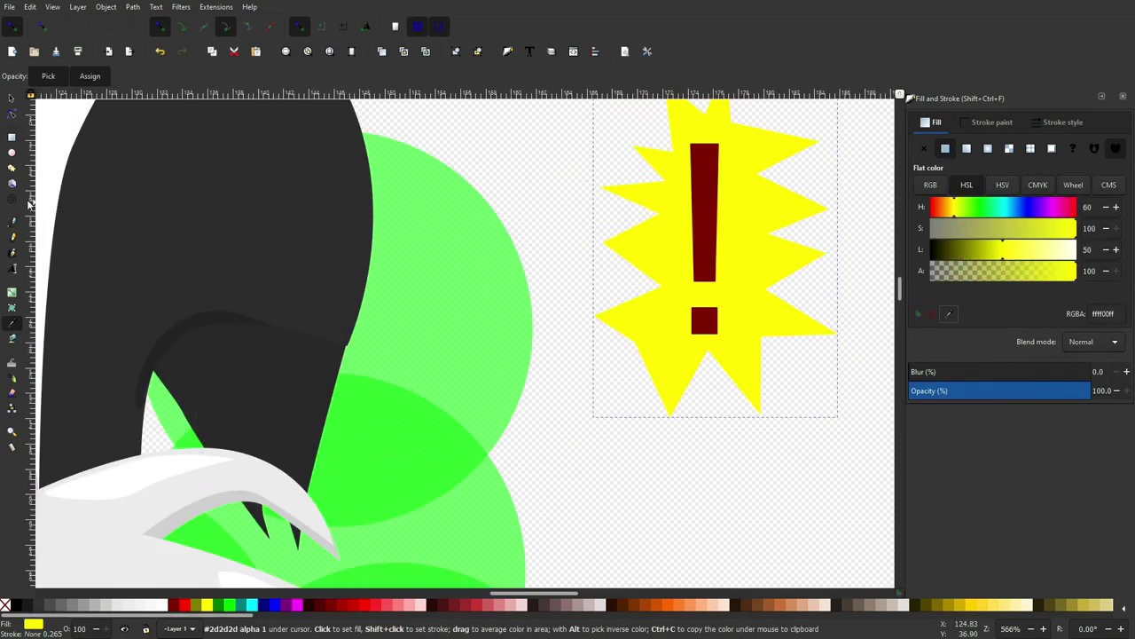
Step: Make a red copy of the burst, enlarge and offset it, and send it behind the yellow burst
{"action": "left_click", "coordinate": [13, 100]}
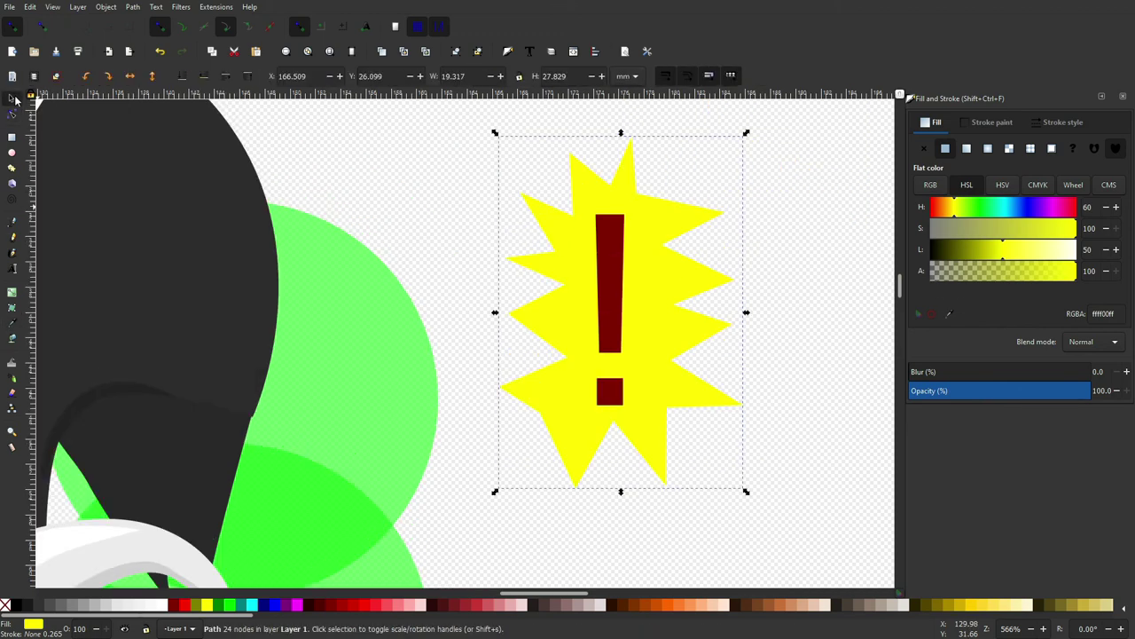
{"action": "left_click", "coordinate": [185, 604]}
{"action": "left_click_drag", "start_coordinate": [747, 133], "coordinate": [772, 119]}
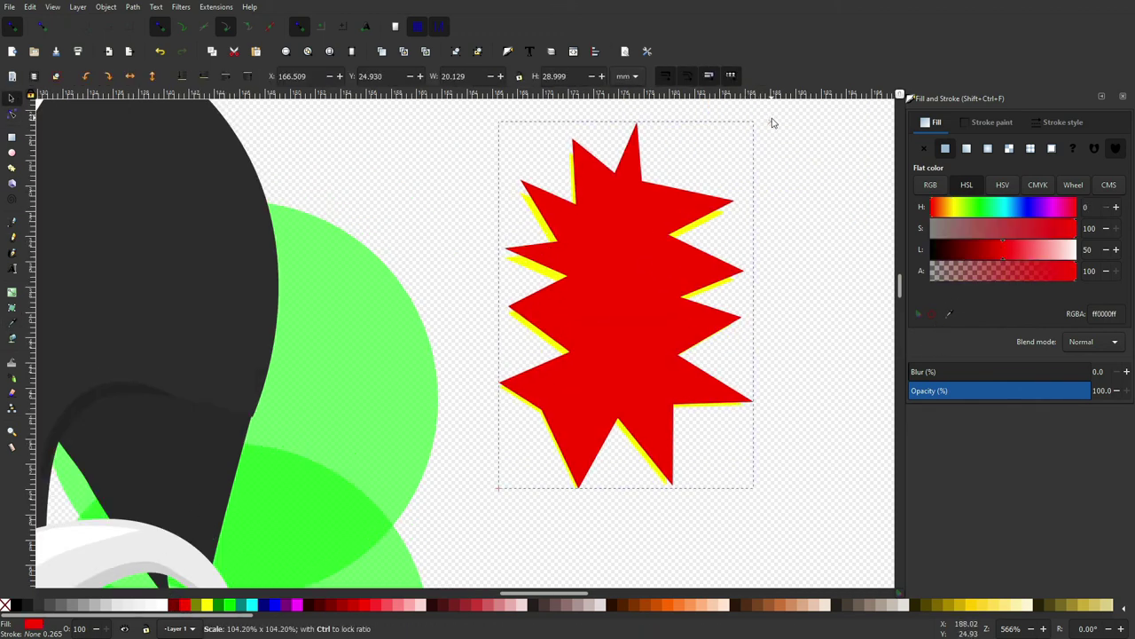
{"action": "mouse_move", "coordinate": [664, 219]}
{"action": "left_mouse_down"}
{"action": "mouse_move", "coordinate": [779, 208]}
{"action": "mouse_move", "coordinate": [640, 232]}
{"action": "left_mouse_up"}
{"action": "key", "text": "Page_Down"}
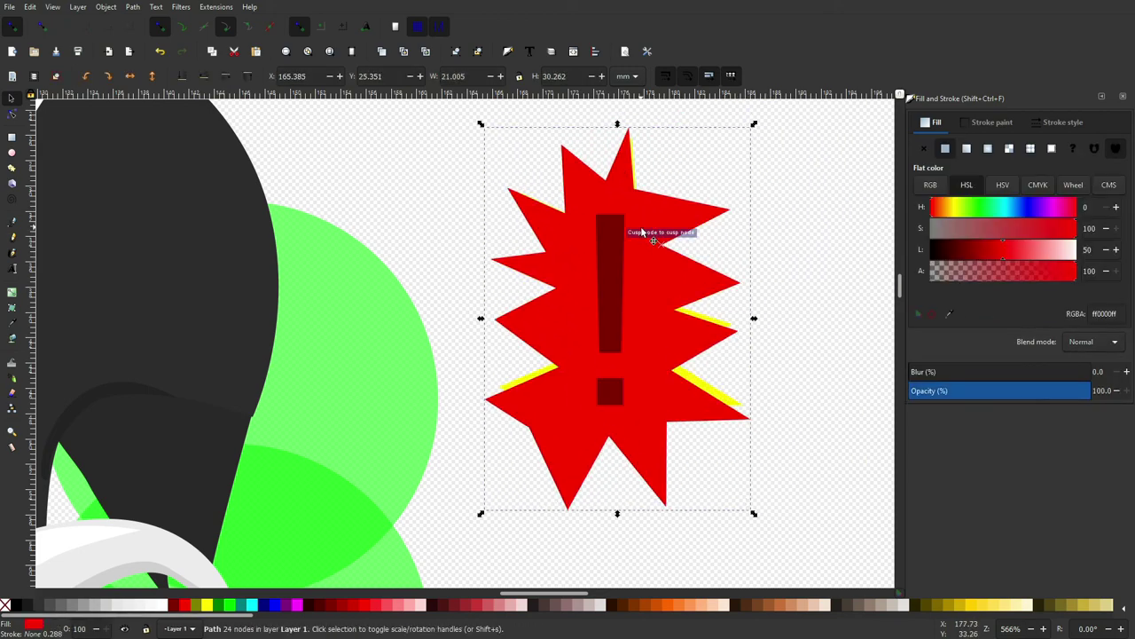
{"action": "key", "text": "Page_Down"}
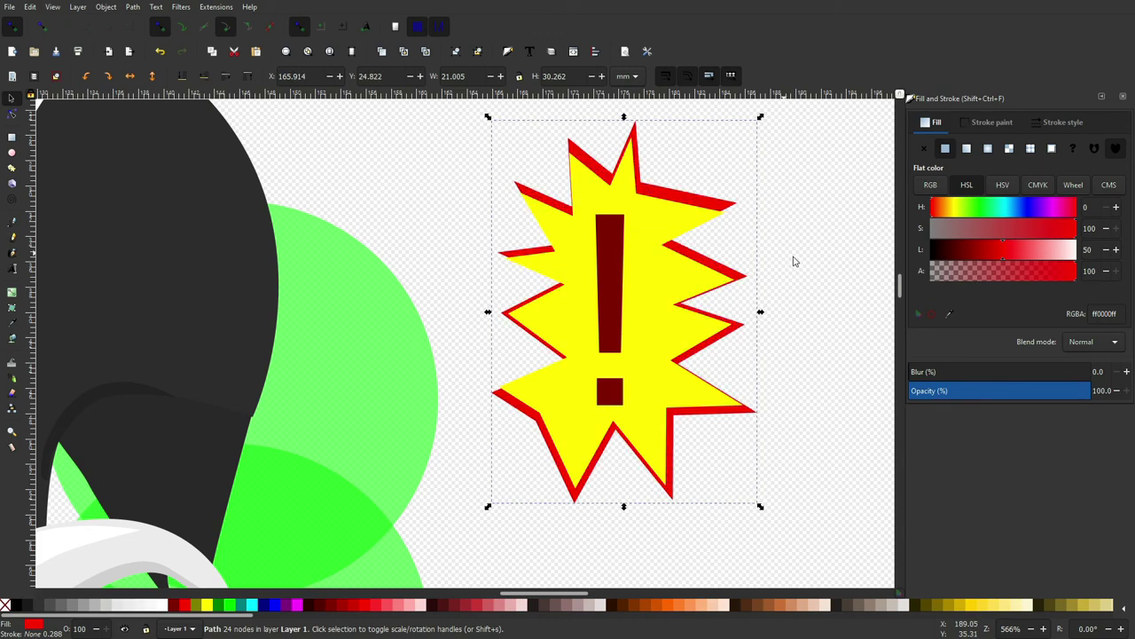
{"action": "key", "text": "Escape"}
{"action": "key", "text": "5"}
{"action": "mouse_move", "coordinate": [767, 393]}
{"action": "left_mouse_down"}
{"action": "mouse_move", "coordinate": [521, 186]}
{"action": "mouse_move", "coordinate": [562, 230]}
{"action": "mouse_move", "coordinate": [612, 484]}
{"action": "left_mouse_up"}
Step: Tilt and resize the burst group, then move it beside the skunk's head
{"action": "scroll", "coordinate": [612, 483], "scroll_direction": "down", "scroll_amount": 1}
{"action": "scroll", "coordinate": [612, 484], "scroll_direction": "down", "scroll_amount": 2}
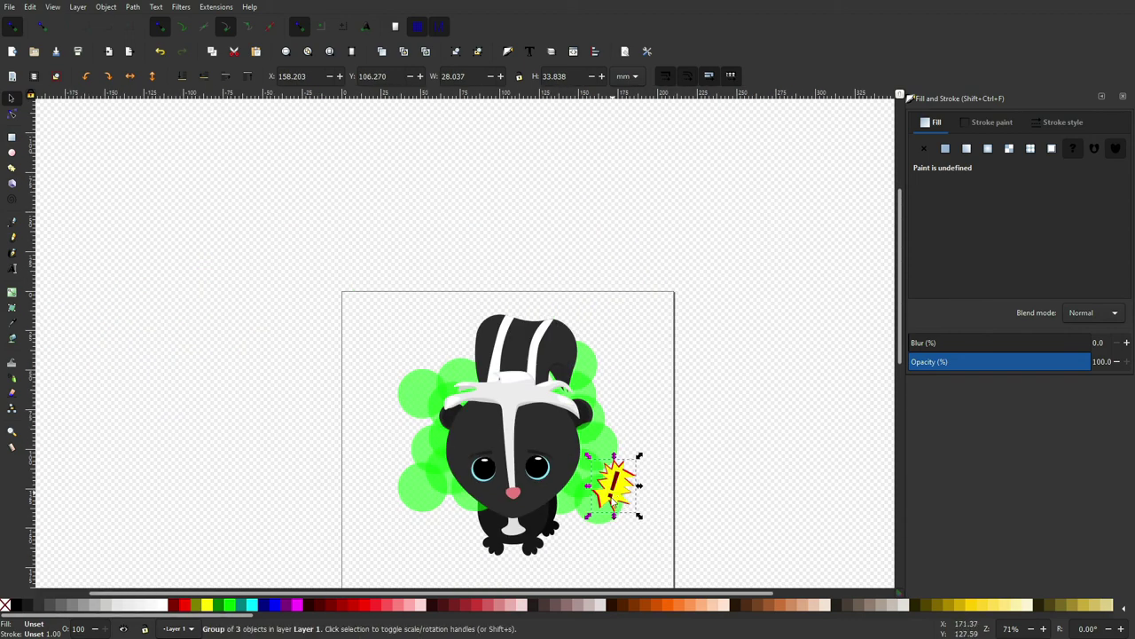
{"action": "scroll", "coordinate": [610, 499], "scroll_direction": "down", "scroll_amount": 3}
{"action": "scroll", "coordinate": [690, 402], "scroll_direction": "up", "scroll_amount": 4}
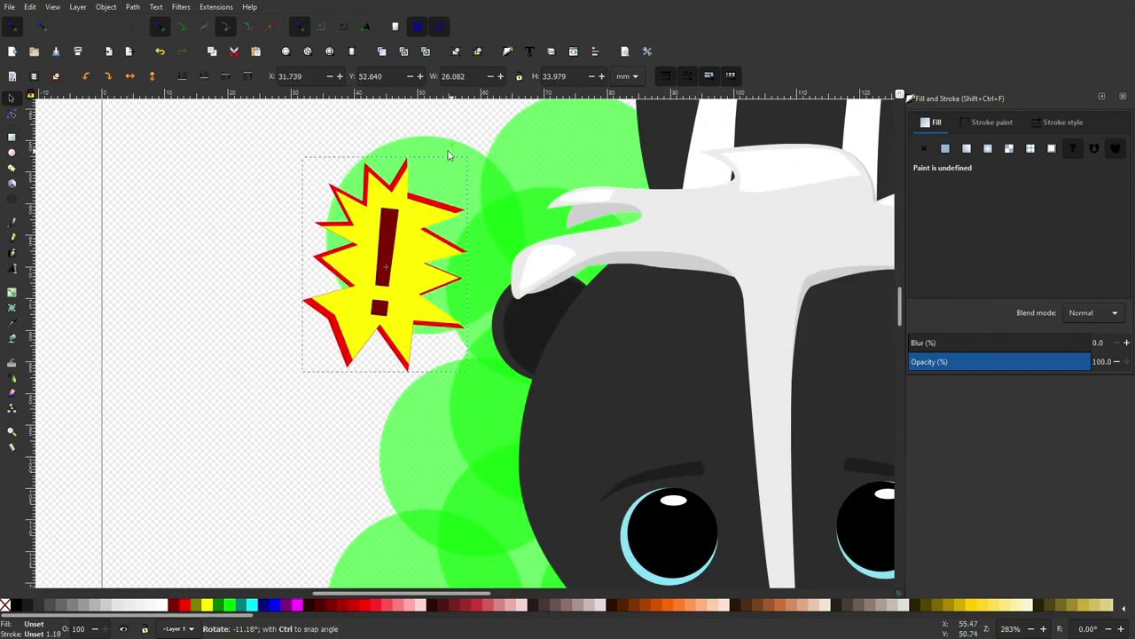
{"action": "left_click_drag", "start_coordinate": [484, 154], "coordinate": [462, 184]}
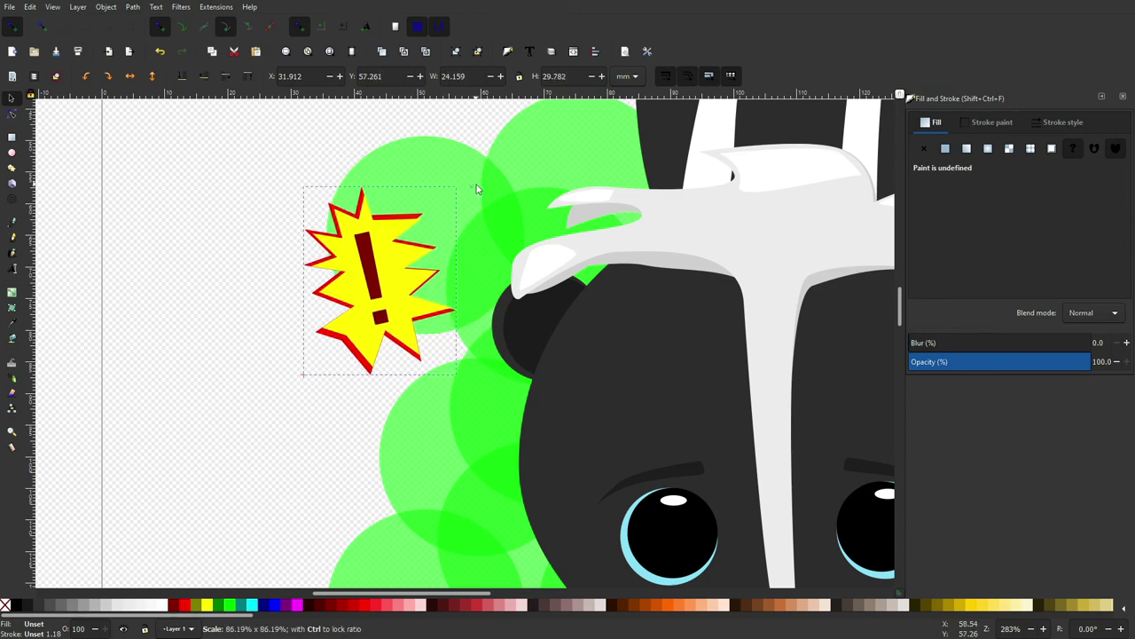
{"action": "left_click_drag", "start_coordinate": [352, 348], "coordinate": [349, 443]}
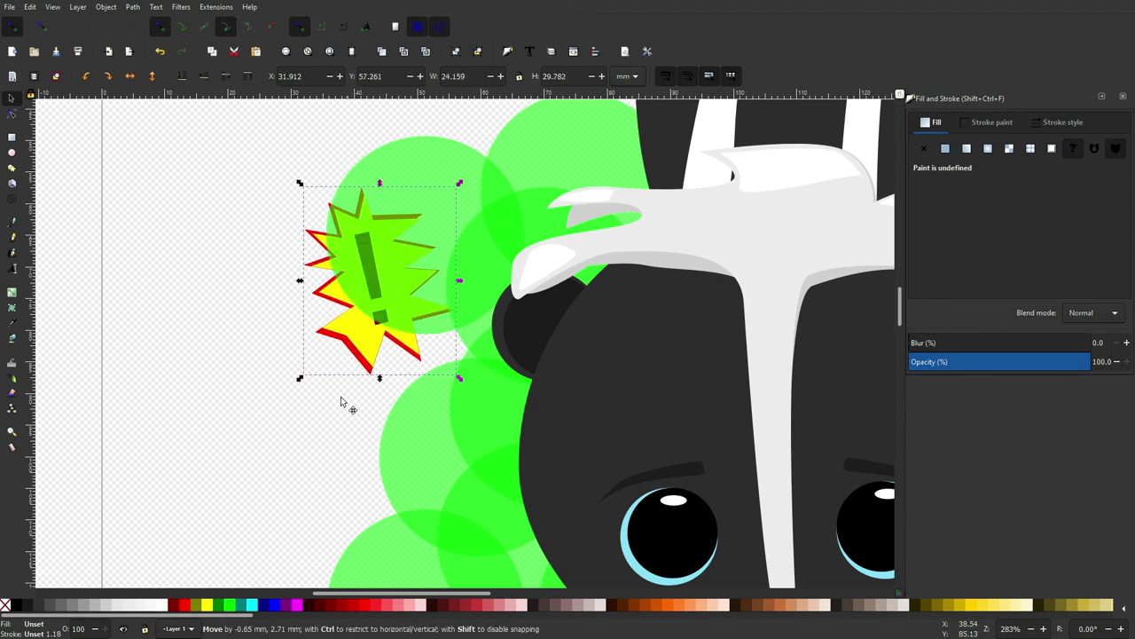
Step: Paste a copy of the burst at the top-right, rotate it and shrink it
{"action": "scroll", "coordinate": [349, 444], "scroll_direction": "down", "scroll_amount": 1}
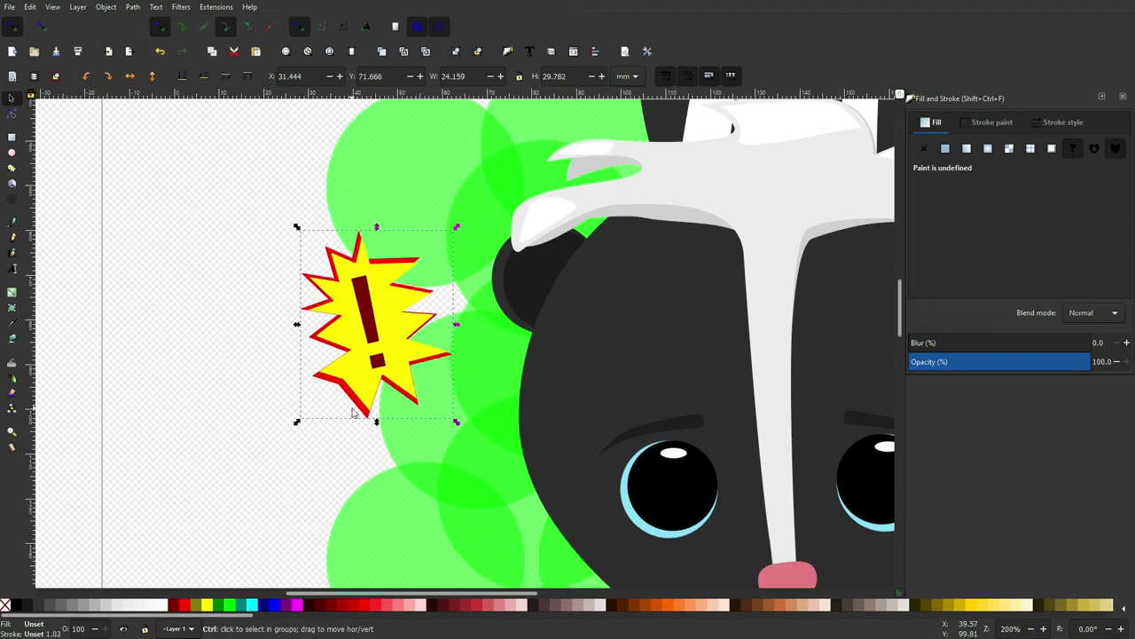
{"action": "scroll", "coordinate": [349, 443], "scroll_direction": "down", "scroll_amount": 1}
{"action": "key", "text": "ctrl+v"}
{"action": "left_click_drag", "start_coordinate": [776, 157], "coordinate": [784, 187]}
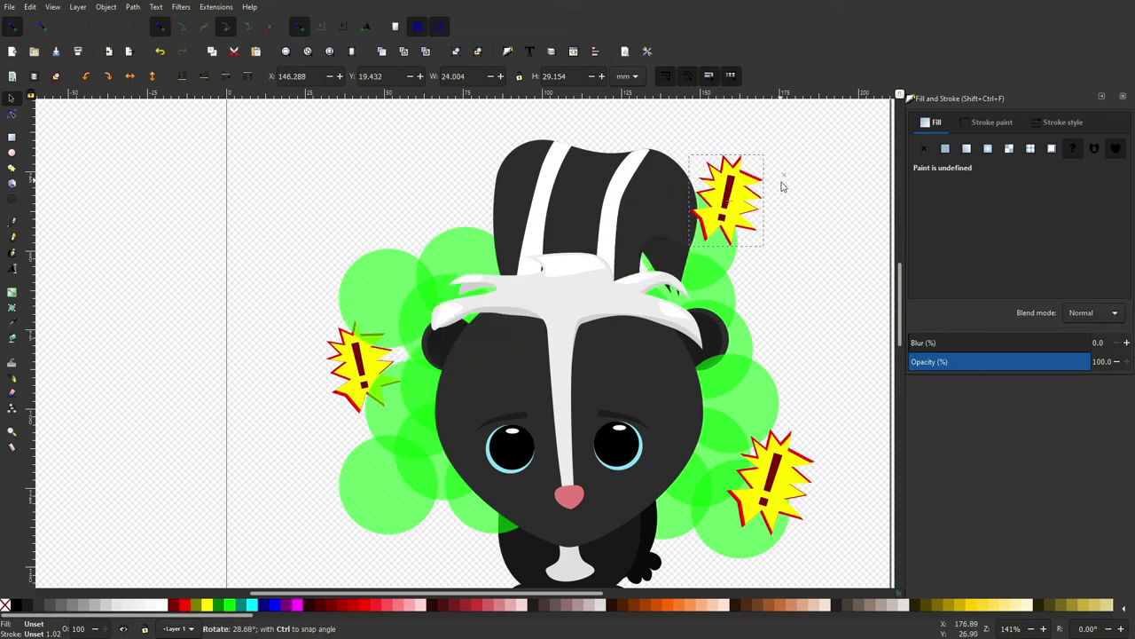
{"action": "left_click", "coordinate": [761, 188]}
{"action": "left_click_drag", "start_coordinate": [689, 155], "coordinate": [703, 169]}
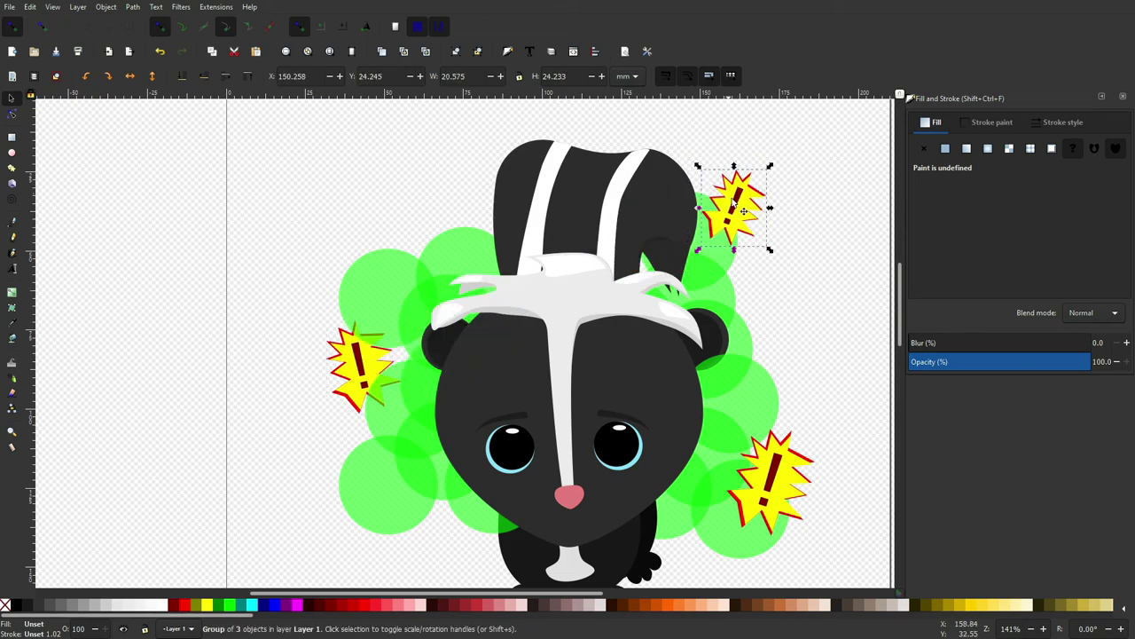
{"action": "left_click", "coordinate": [828, 157]}
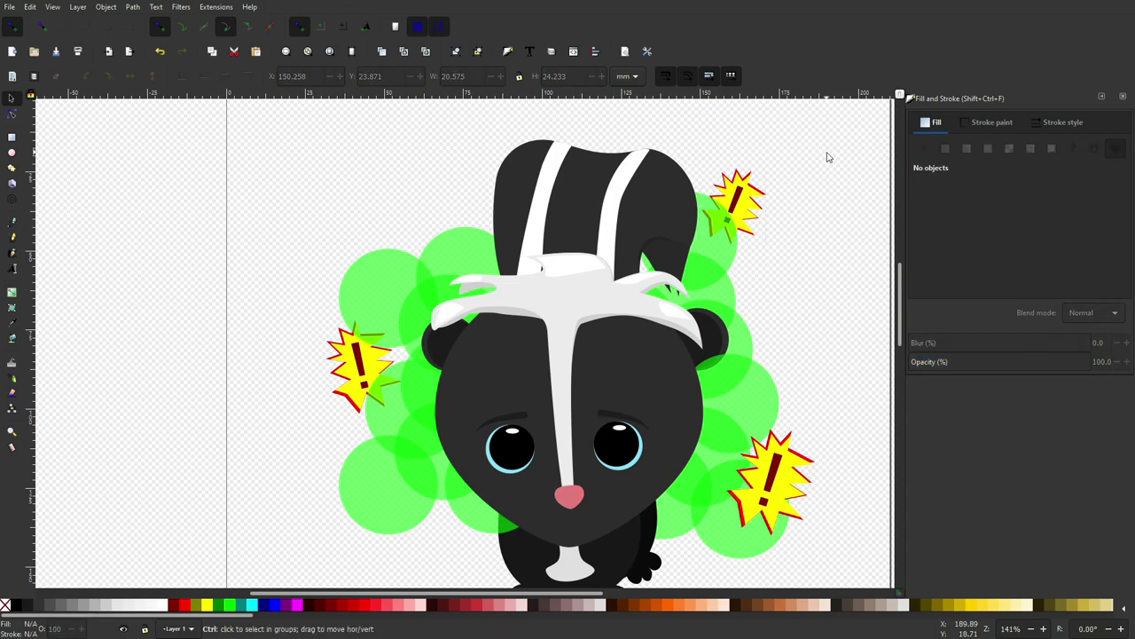
{"action": "scroll", "coordinate": [826, 157], "scroll_direction": "down", "scroll_amount": 2, "text": "ctrl"}
{"action": "scroll", "coordinate": [790, 162], "scroll_direction": "right", "scroll_amount": 3}
{"action": "scroll", "coordinate": [564, 264], "scroll_direction": "right", "scroll_amount": 3}
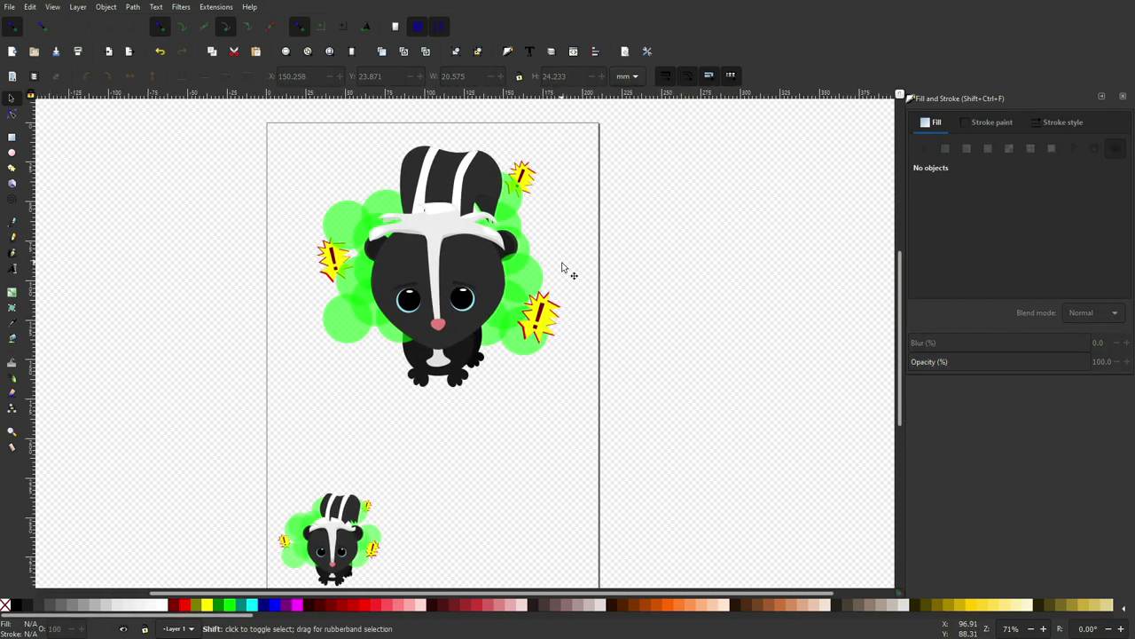
{"action": "scroll", "coordinate": [568, 271], "scroll_direction": "down", "scroll_amount": 1, "text": "ctrl"}
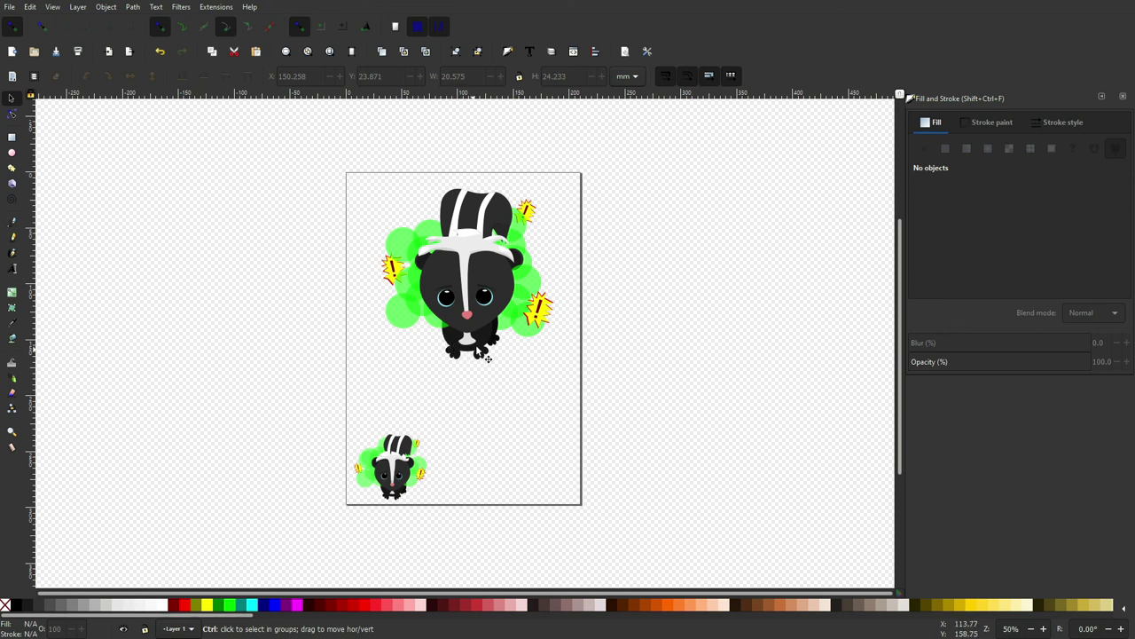
{"action": "scroll", "coordinate": [433, 266], "scroll_direction": "up", "scroll_amount": 2, "text": "ctrl"}
{"action": "scroll", "coordinate": [459, 310], "scroll_direction": "down", "scroll_amount": 1}
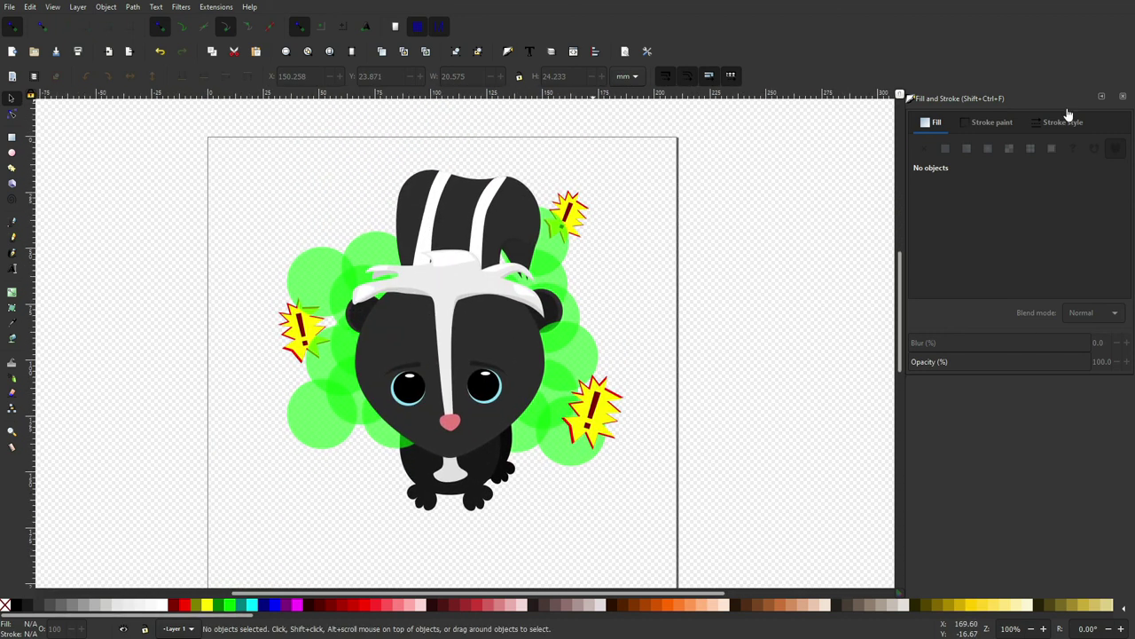
Step: Close the docked Fill and Stroke panel to widen the canvas
{"action": "left_click", "coordinate": [1123, 97]}
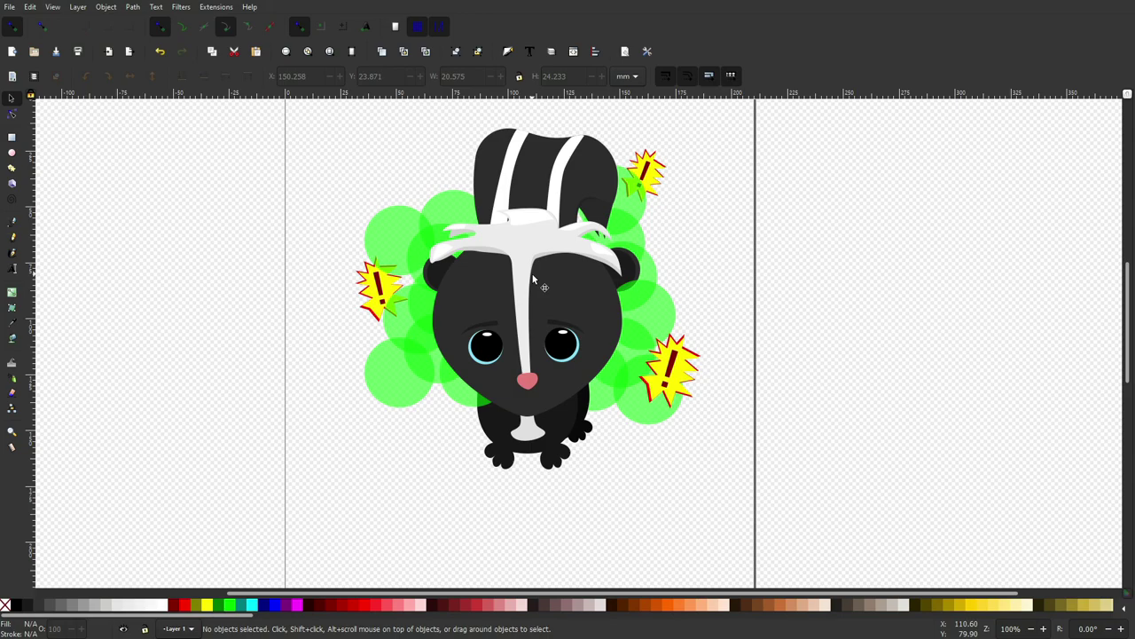
{"action": "scroll", "coordinate": [547, 290], "scroll_direction": "down", "scroll_amount": 1}
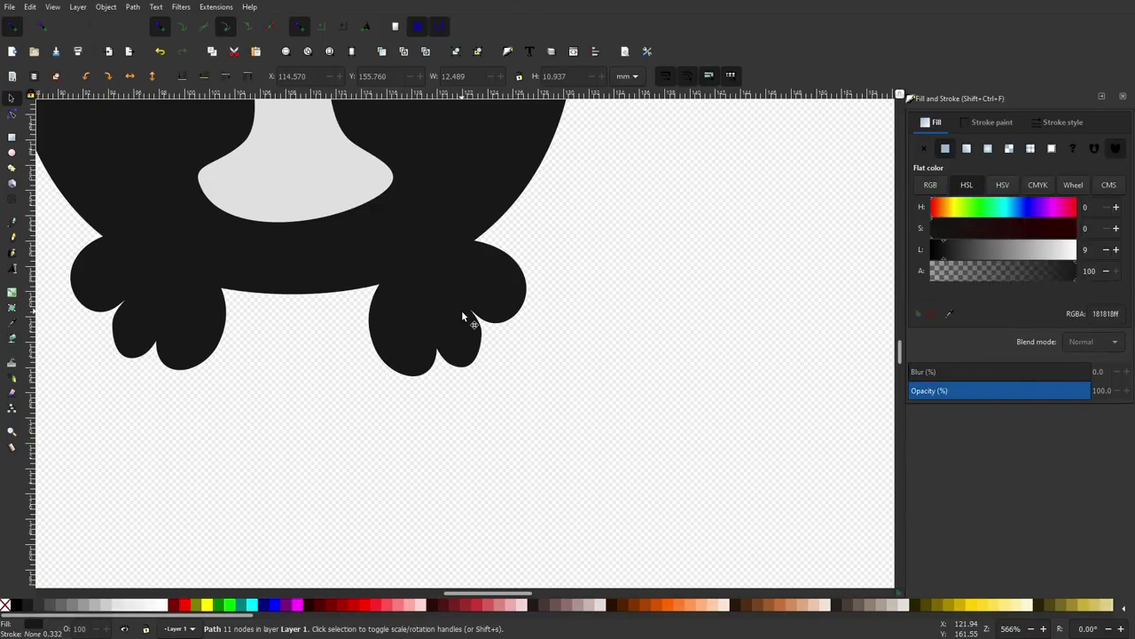
Step: Nudge the skunk's right foot, delete a stray duplicate, and zoom to the foot
{"action": "left_click_drag", "start_coordinate": [469, 293], "coordinate": [462, 274]}
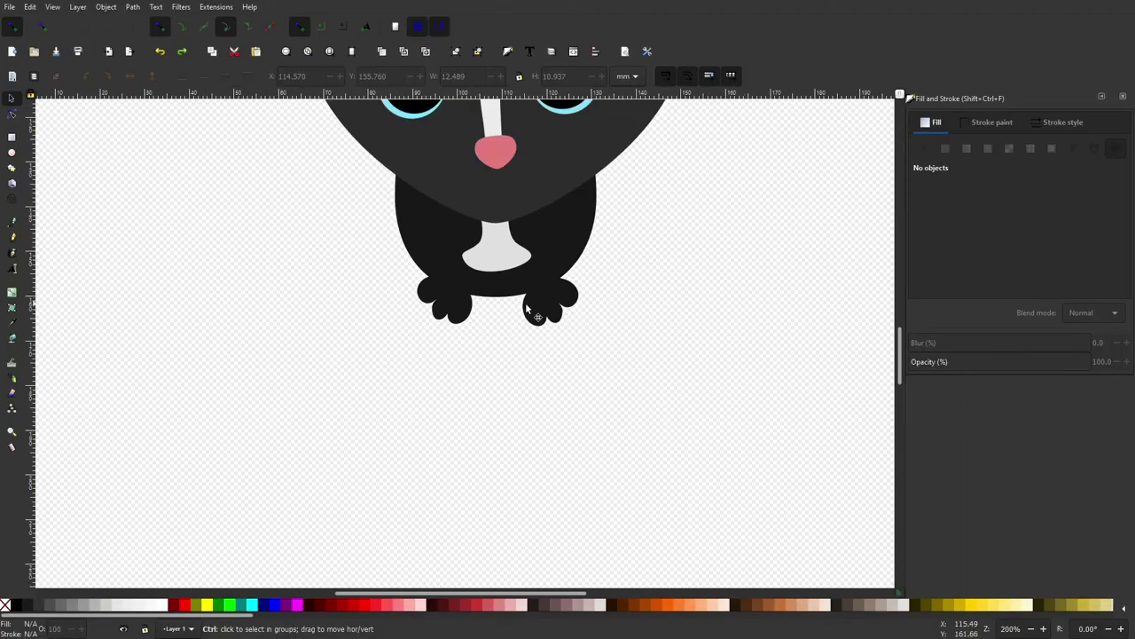
{"action": "left_click", "coordinate": [480, 287]}
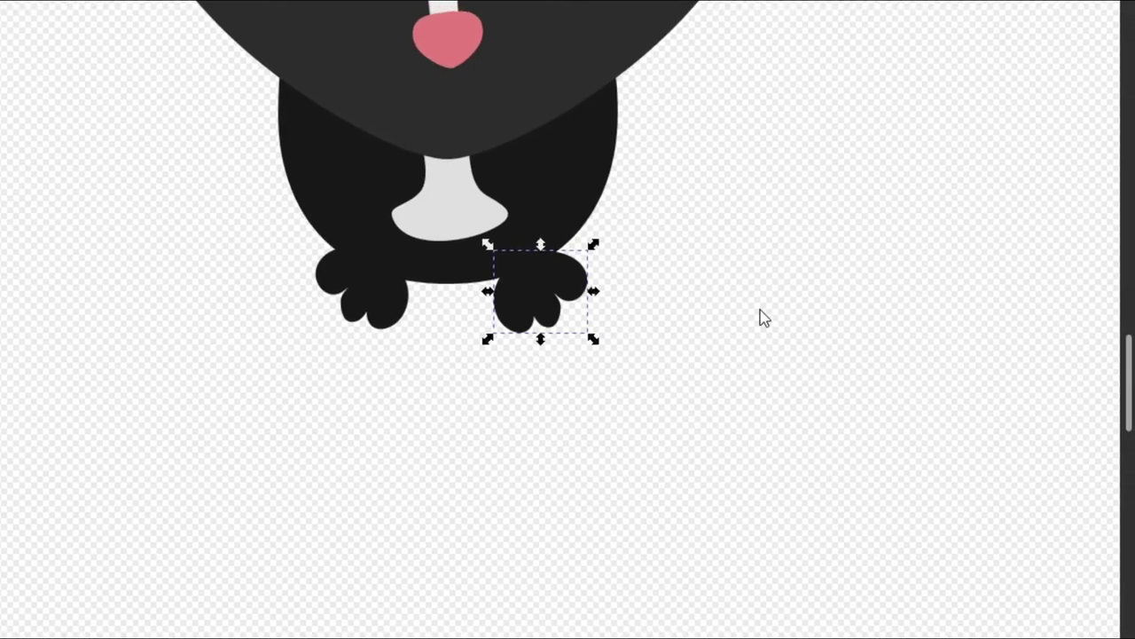
{"action": "key", "text": "ctrl+d"}
{"action": "left_click_drag", "start_coordinate": [550, 297], "coordinate": [575, 411]}
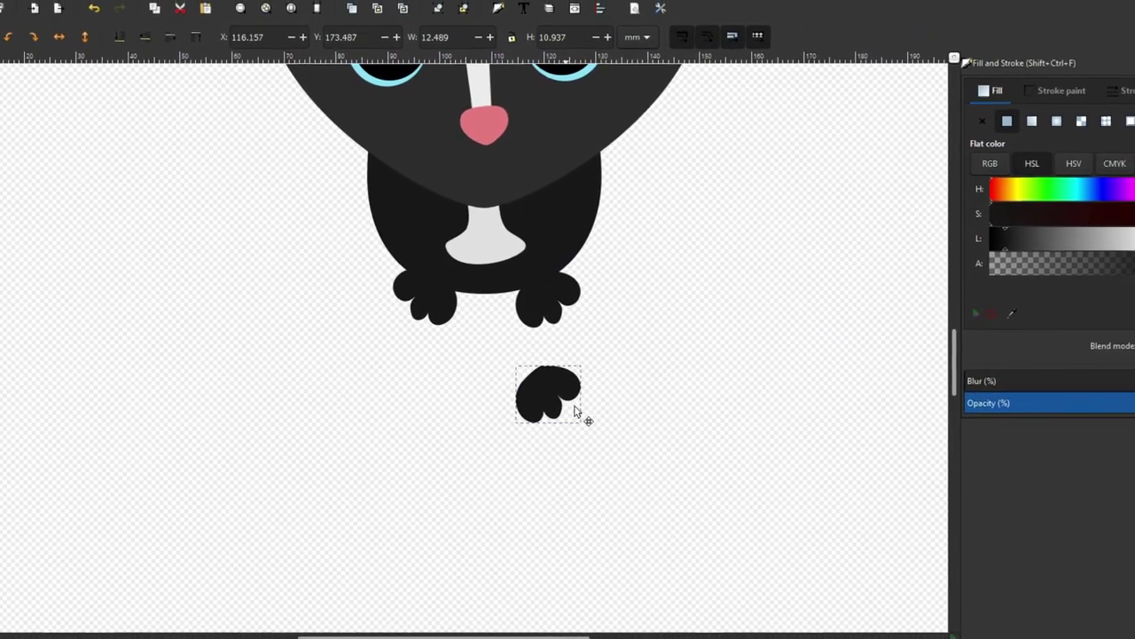
{"action": "key", "text": "Delete"}
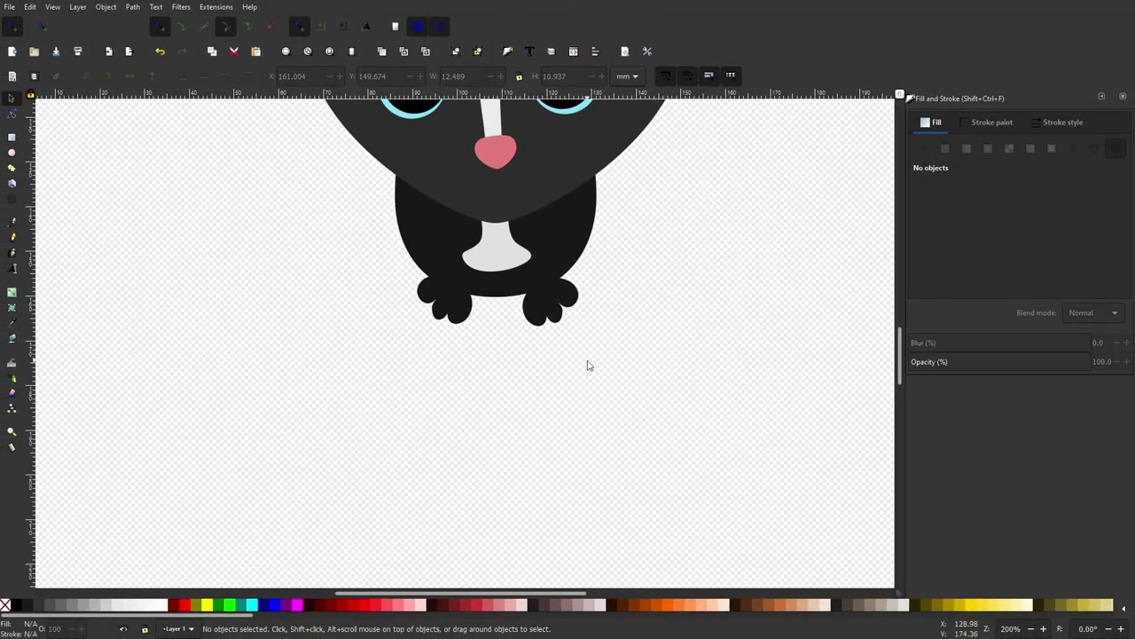
{"action": "left_click", "coordinate": [568, 317]}
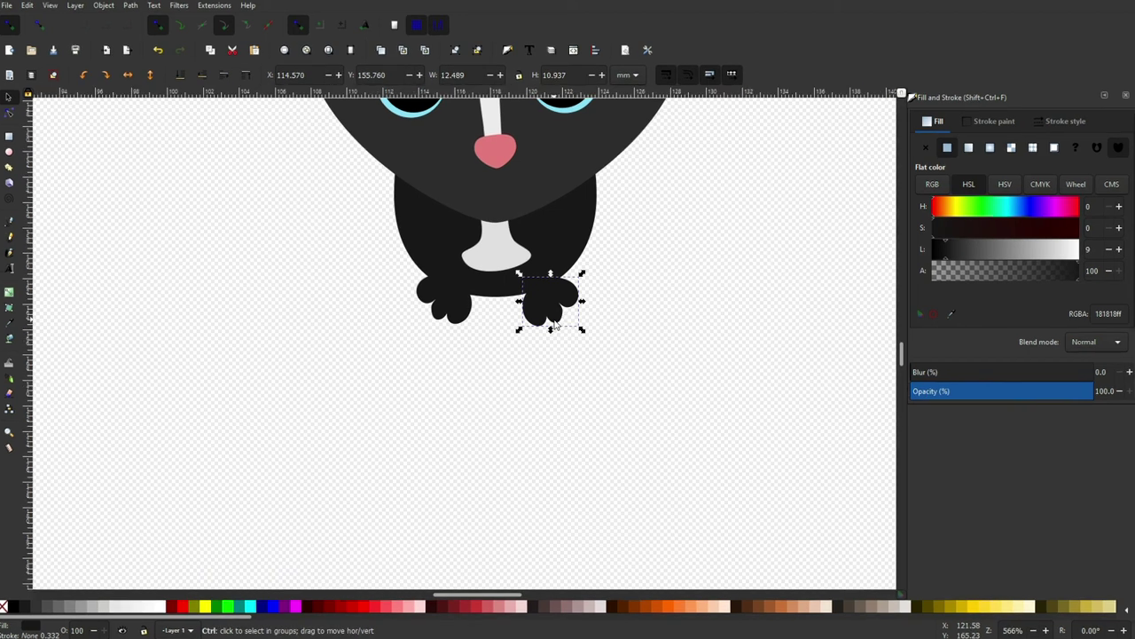
{"action": "key", "text": "3"}
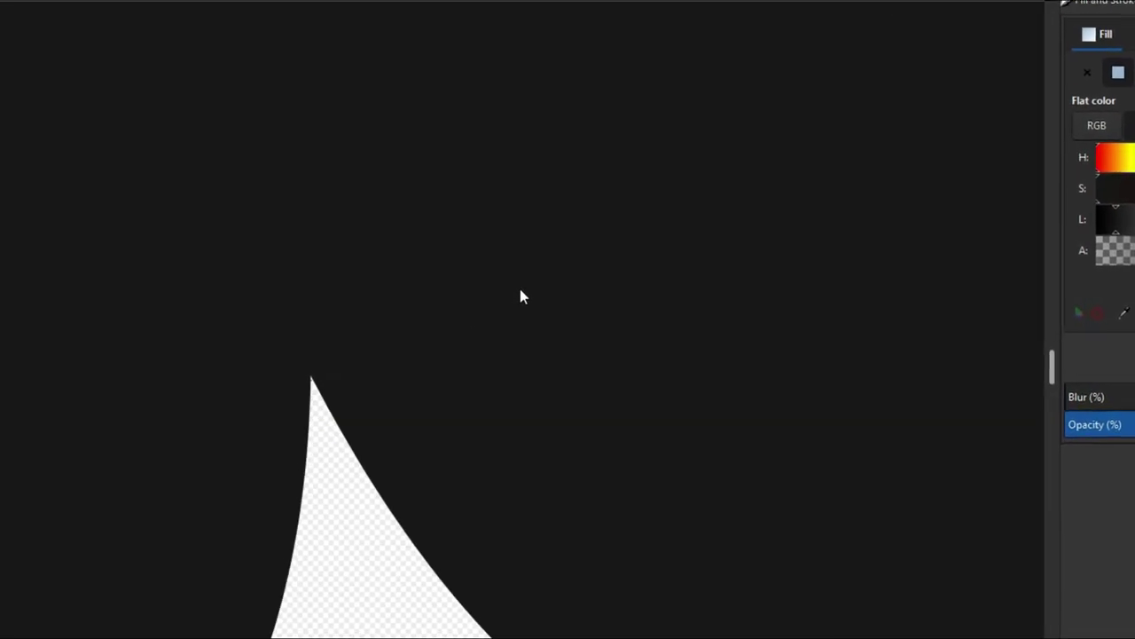